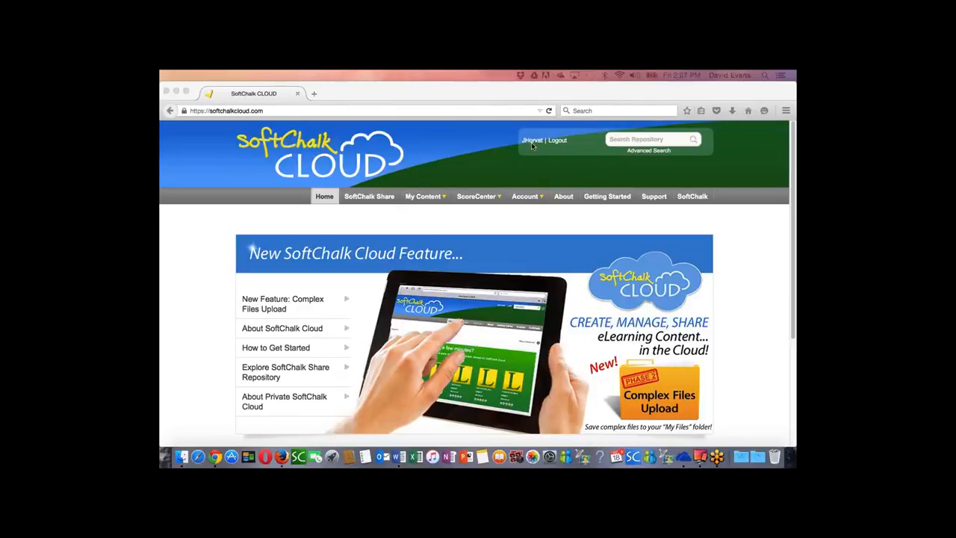
Step: Open the ID-HotSpot learning object from the folder of activities shared by this account in My Learning Objects
left_click(423, 201)
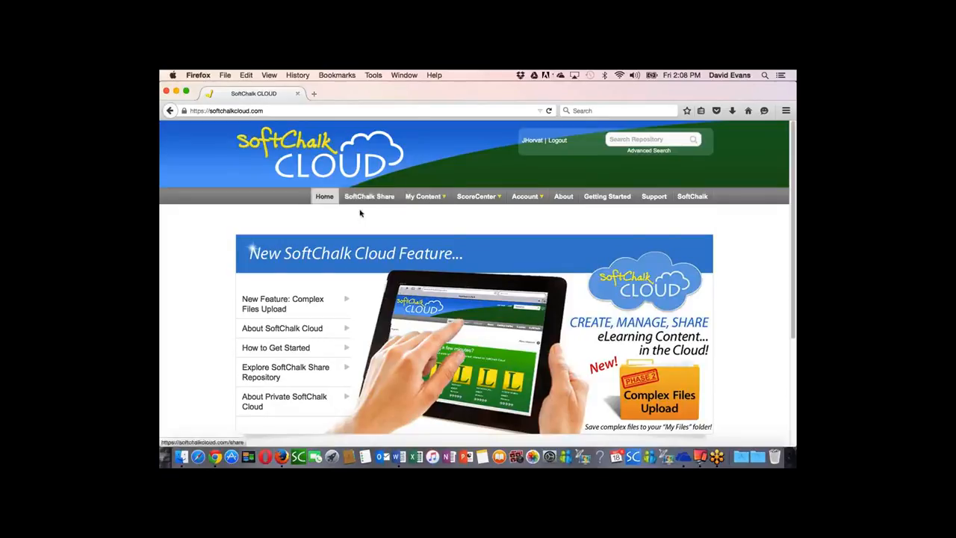
left_click(338, 216)
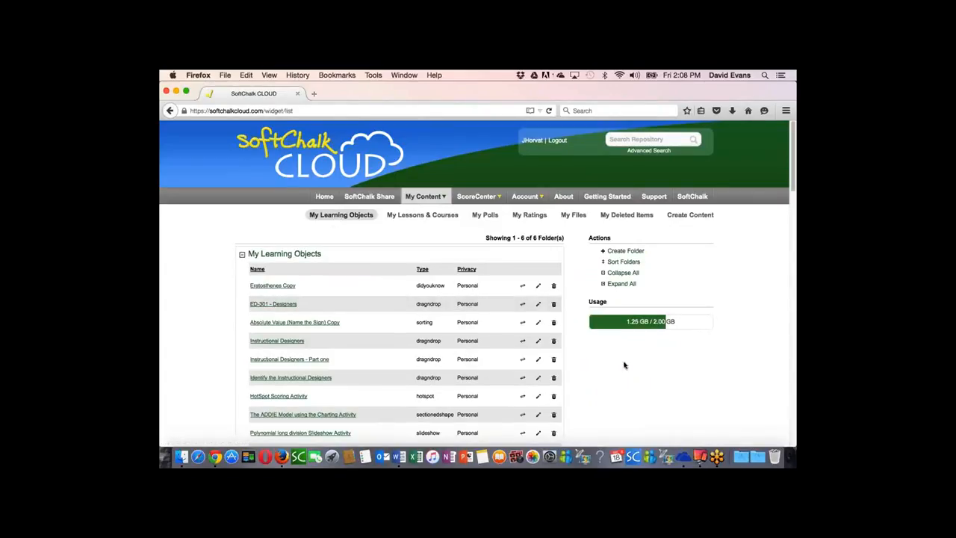
scroll(610, 366, "down", 15)
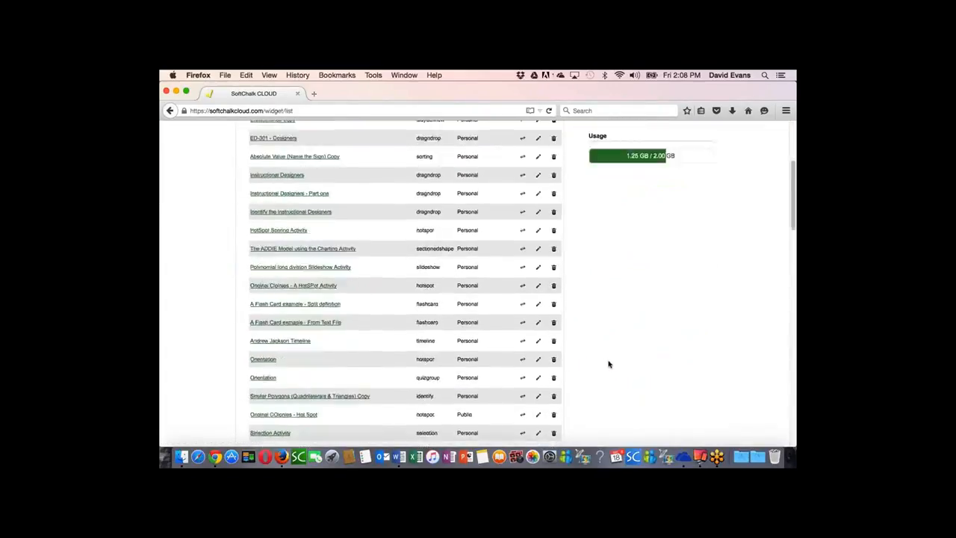
scroll(609, 364, "down", 3)
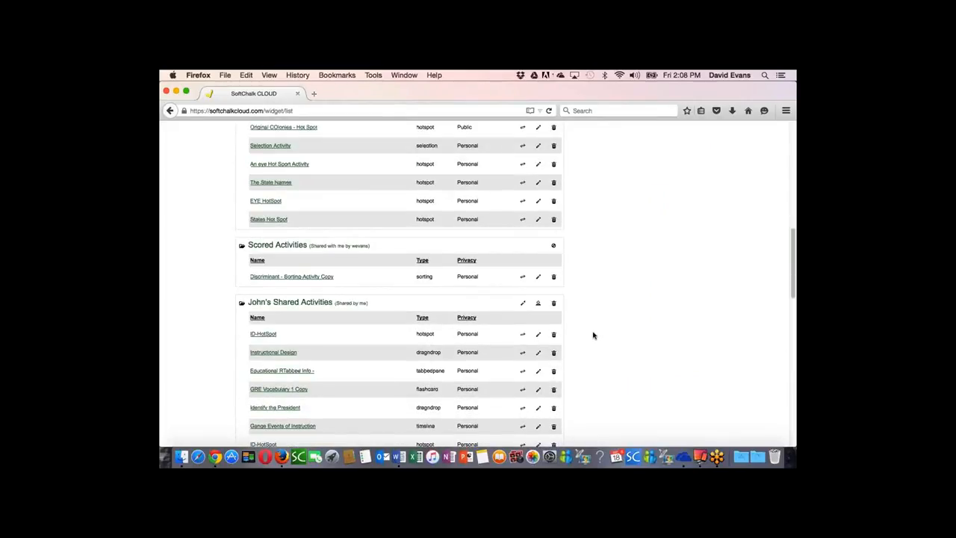
mouse_move(309, 337)
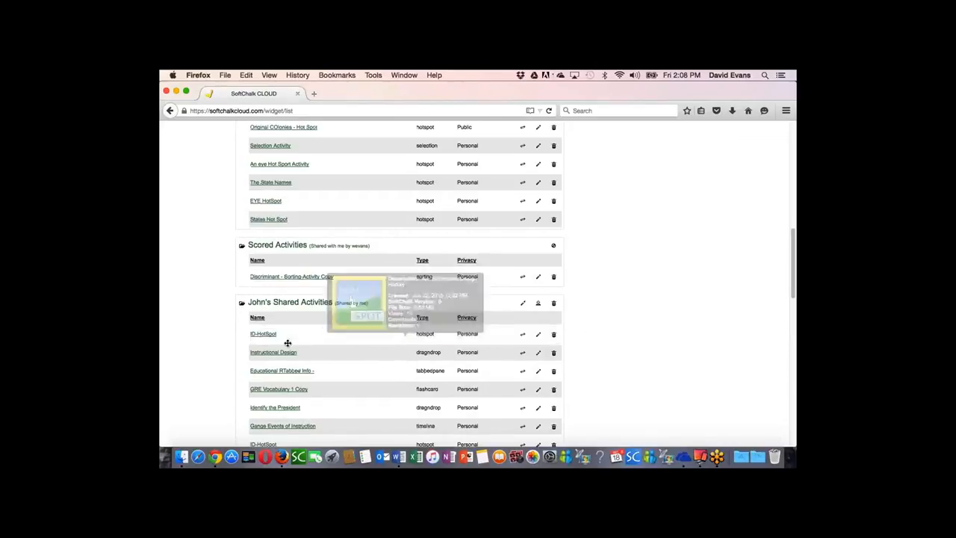
mouse_move(260, 336)
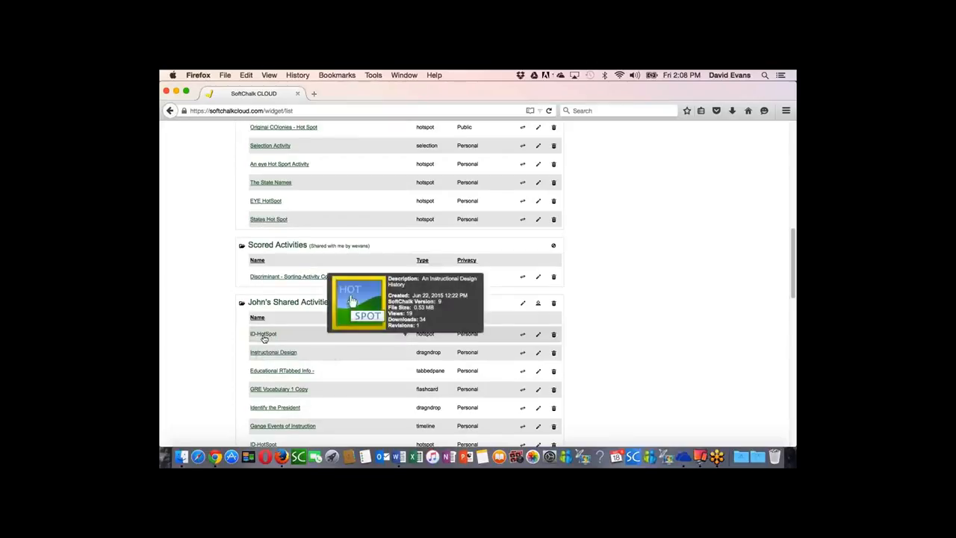
left_click(263, 336)
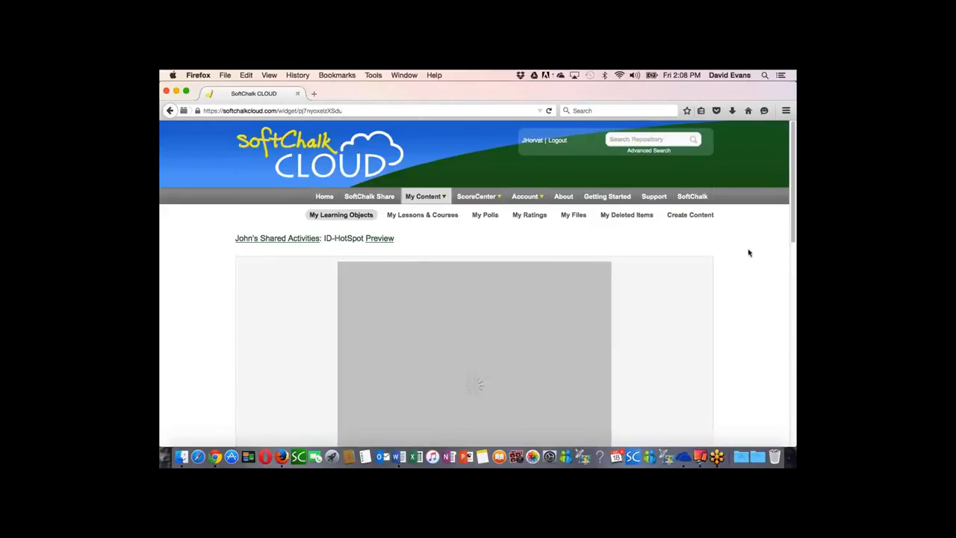
Step: Examine the pop-up texts of the Dale, Gagne, Bloom, Dick and Carey, and Sweller hotspots on the Instructional Design image
left_click_drag(793, 233, 793, 269)
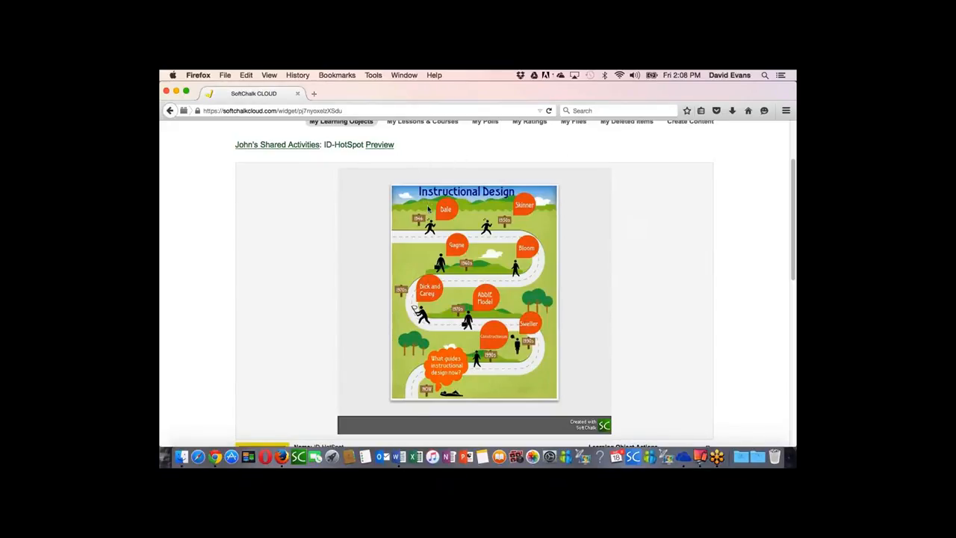
mouse_move(444, 212)
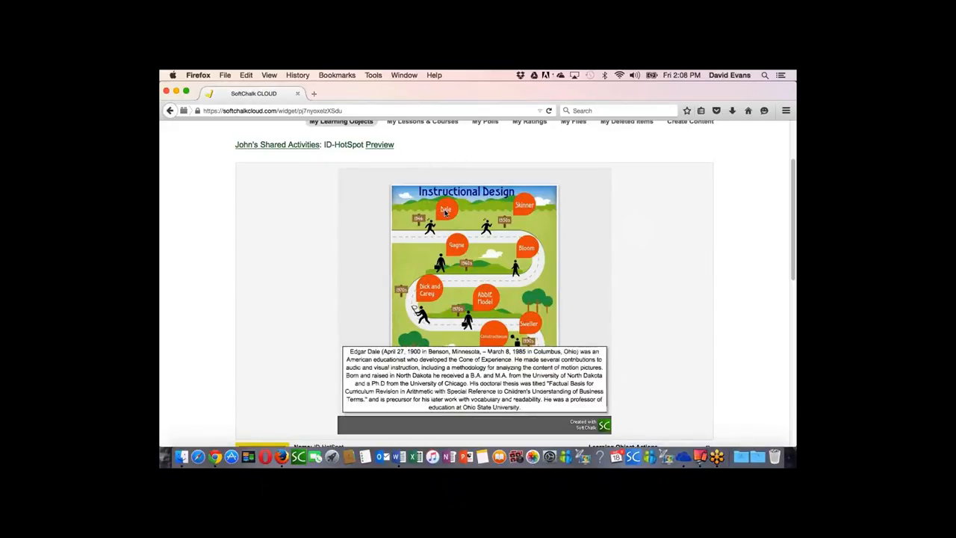
mouse_move(455, 243)
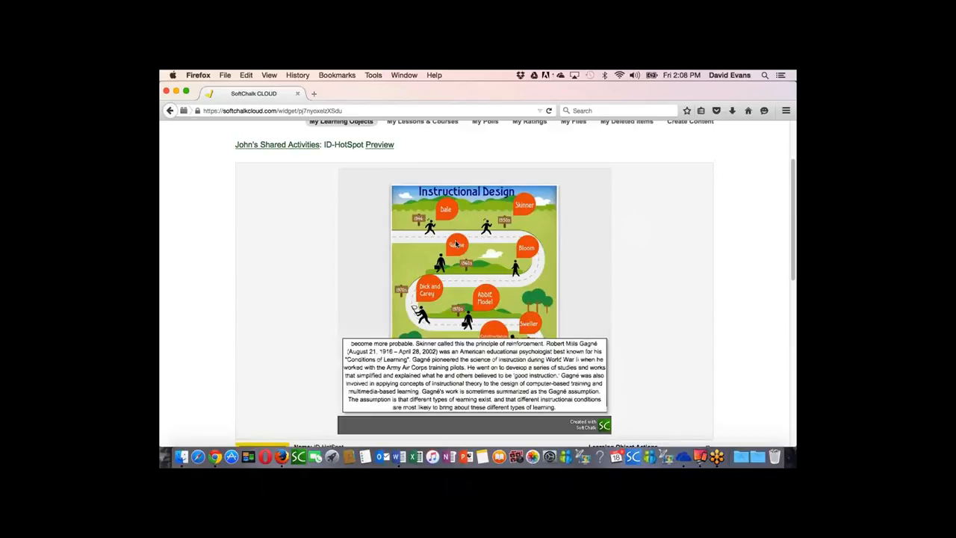
mouse_move(533, 246)
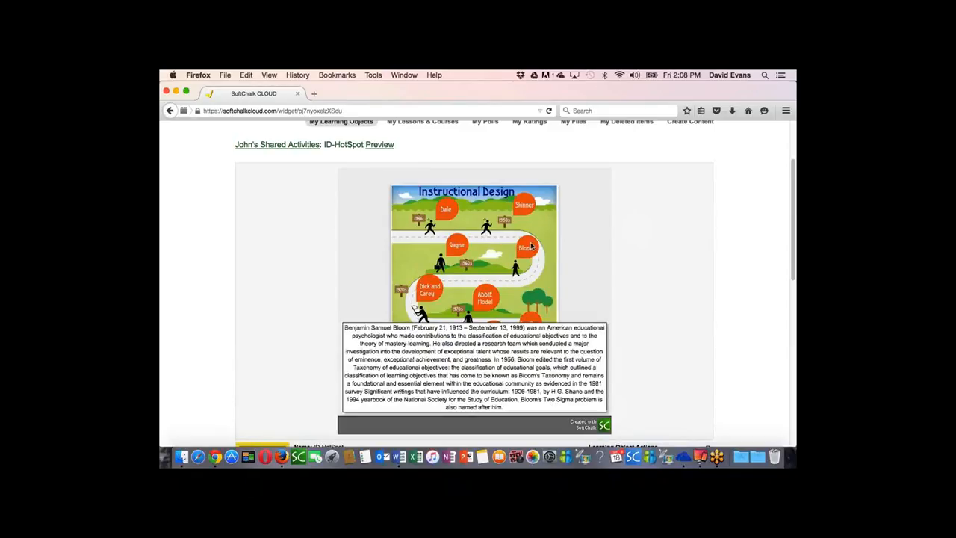
mouse_move(431, 293)
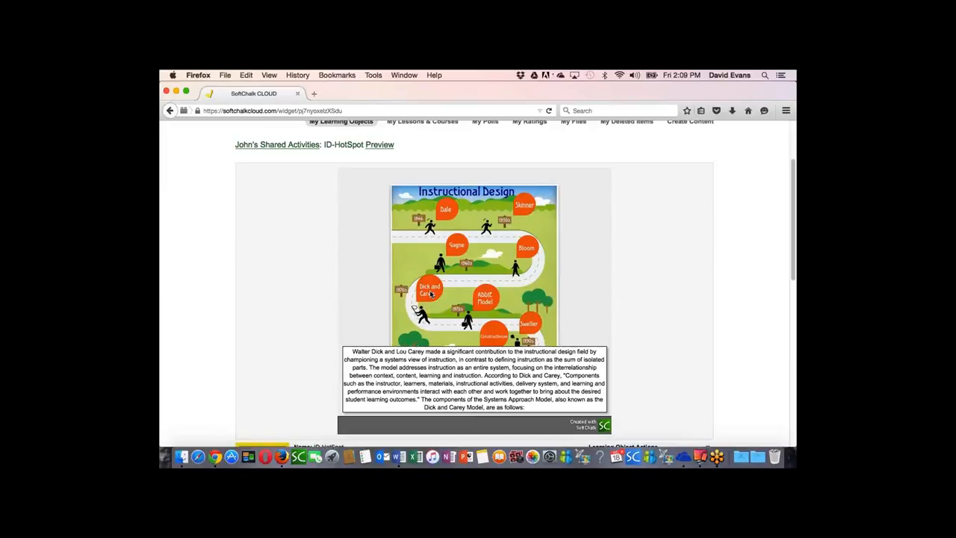
mouse_move(532, 323)
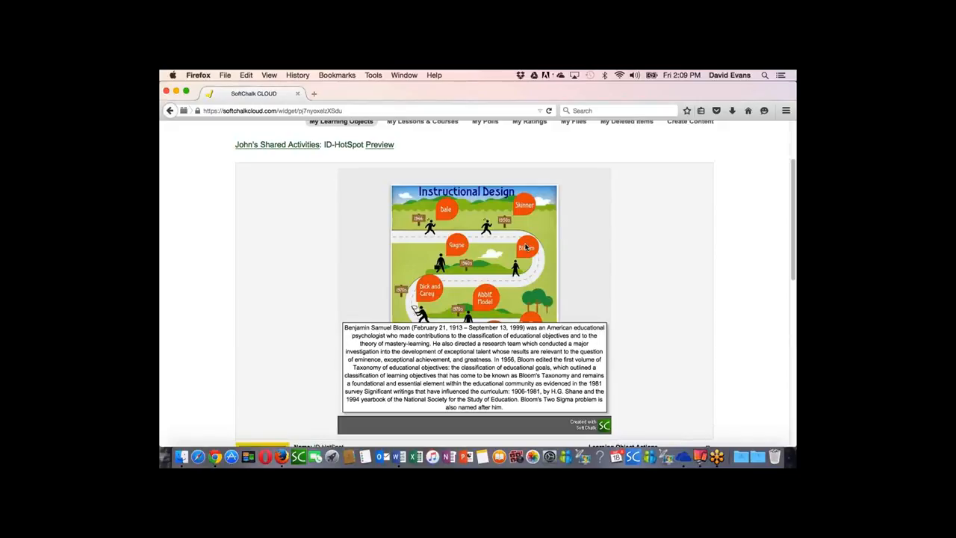
Step: Review the ID-HotSpot object's details, learning object actions and sharing options below the activity
scroll(628, 246, "down", 3)
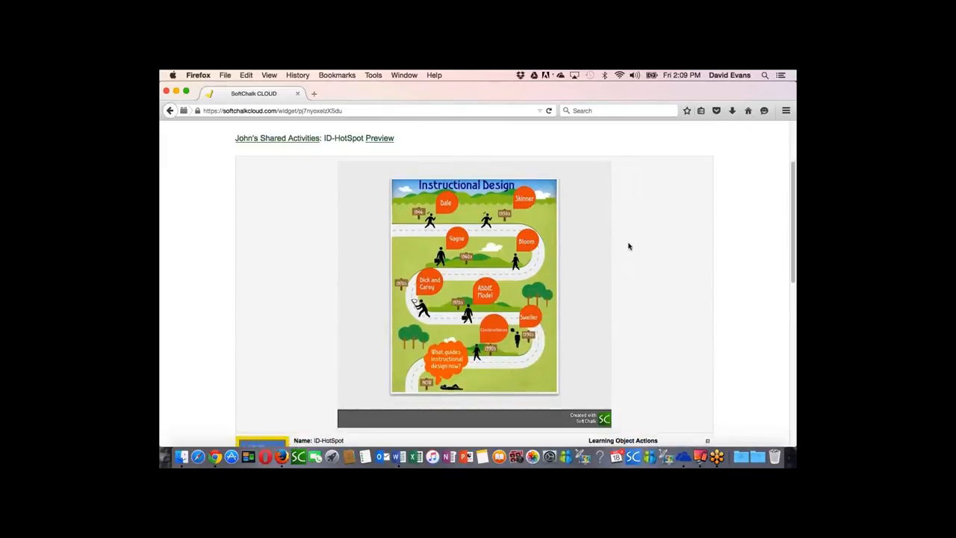
scroll(629, 247, "down", 3)
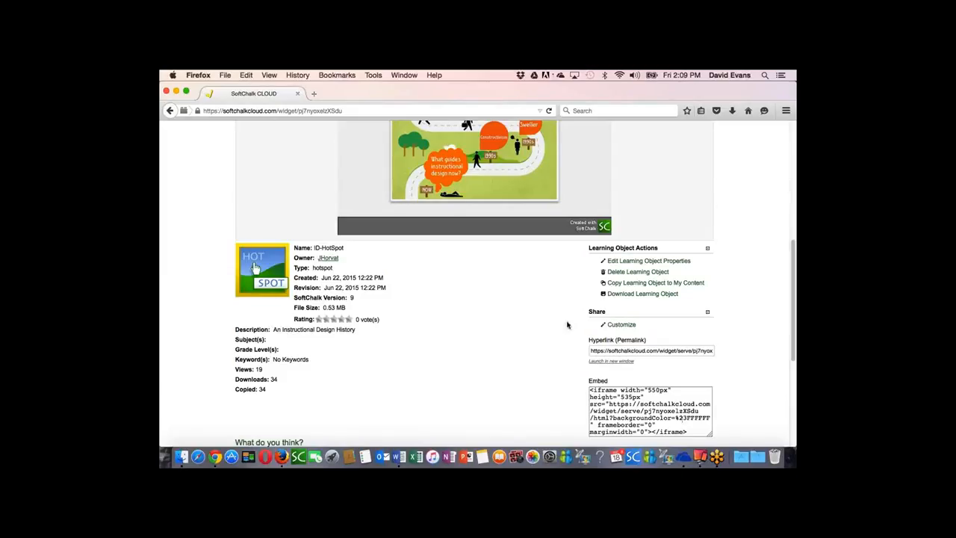
scroll(561, 326, "up", 4)
scroll(562, 322, "up", 3)
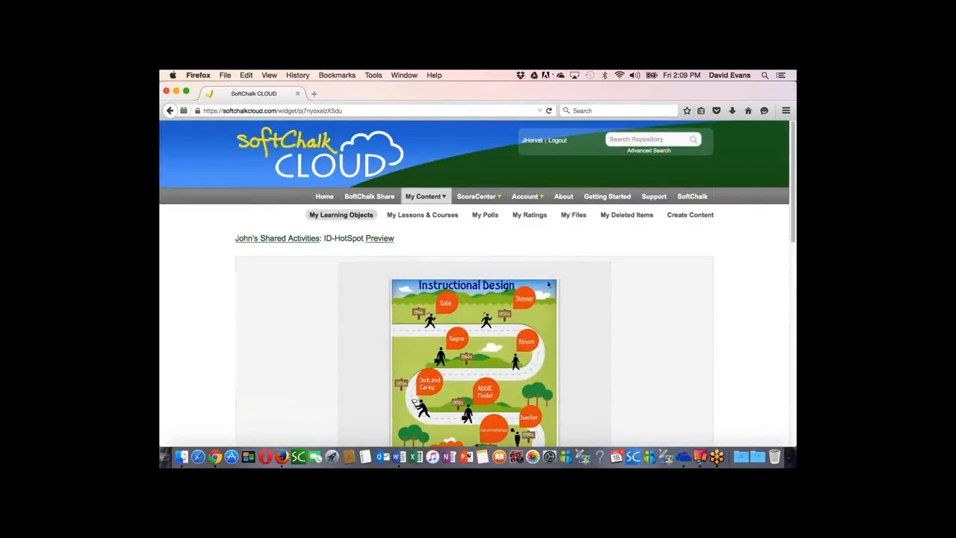
Step: Look through the My Lessons & Courses, My Polls, My Ratings and My Files sections of the content area
left_click(437, 216)
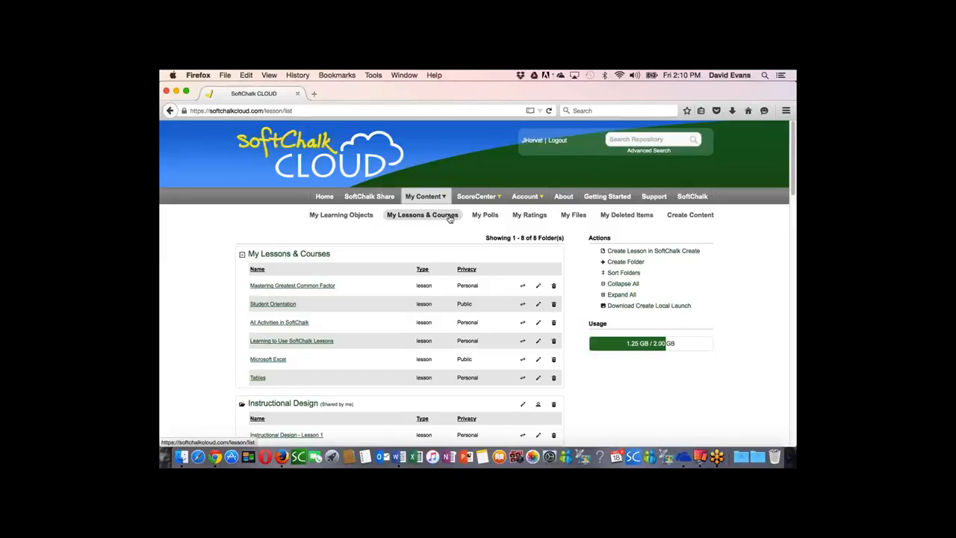
left_click(485, 218)
left_click(530, 215)
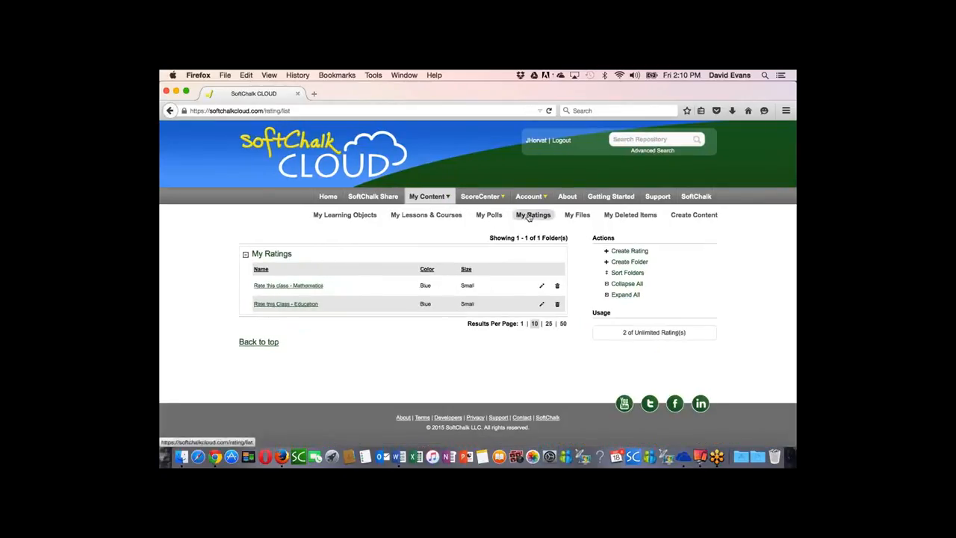
left_click(579, 216)
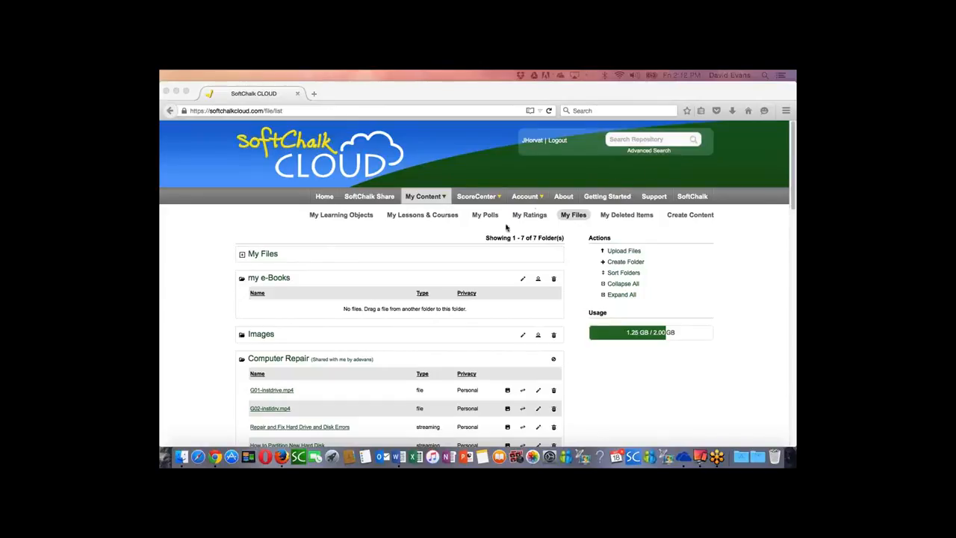
Step: Open the Mastering Greatest Common Factor lesson from My Lessons & Courses
left_click(420, 216)
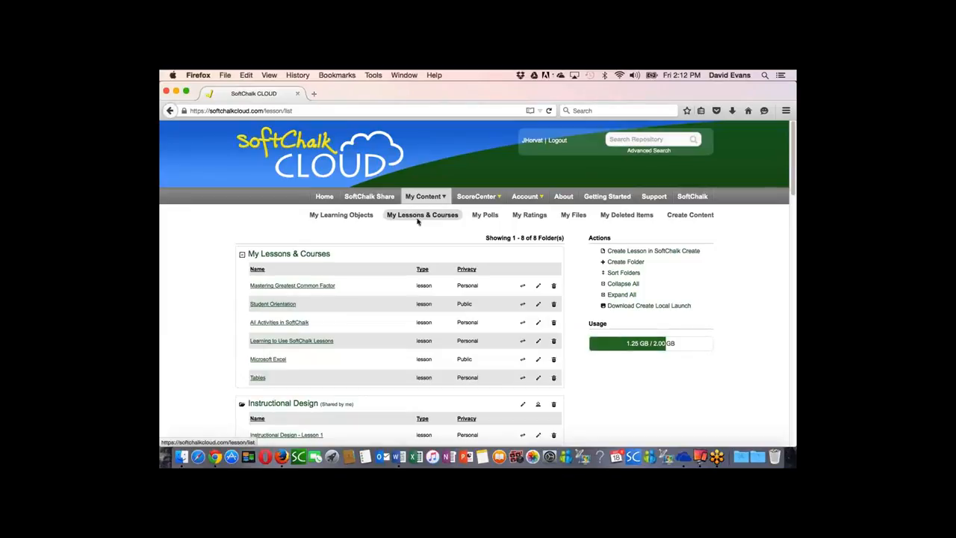
left_click(293, 287)
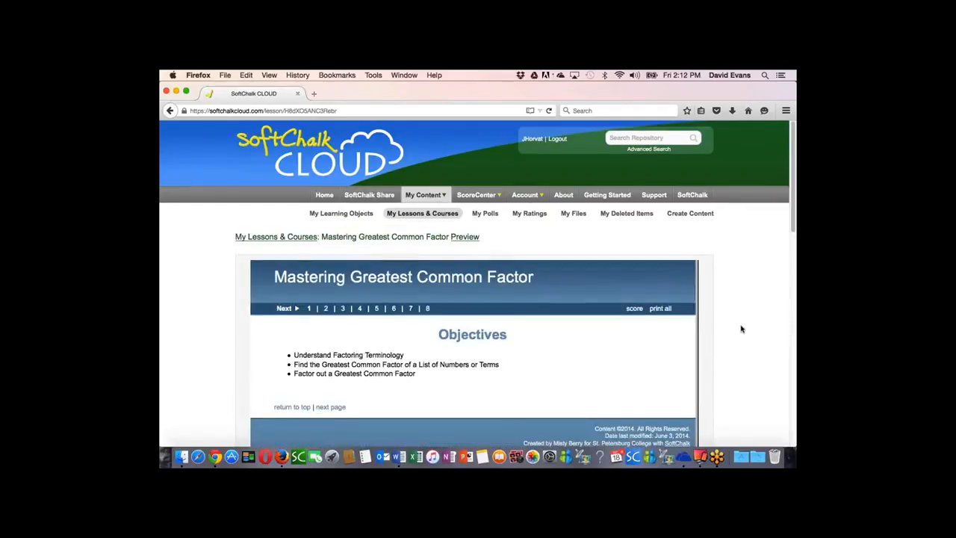
scroll(687, 327, "down", 3)
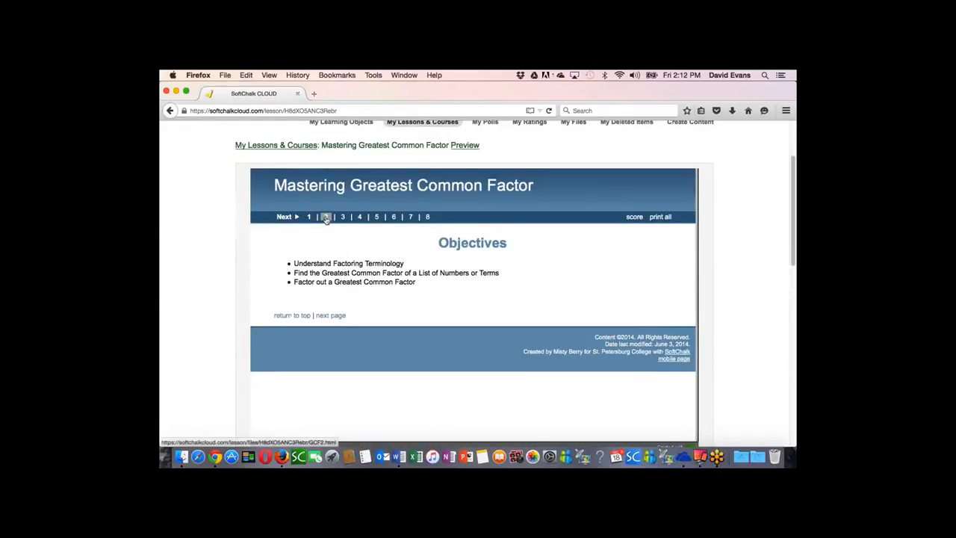
Step: Go to the lesson's Factoring Terminology page and examine its glossary definitions, including factors, expression, binomials and Greatest Common Factor
left_click(328, 316)
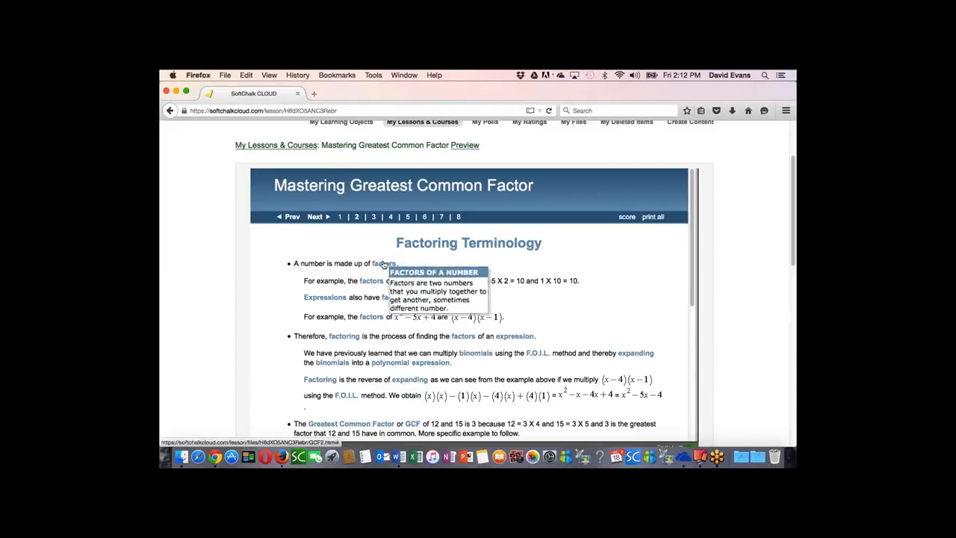
mouse_move(376, 284)
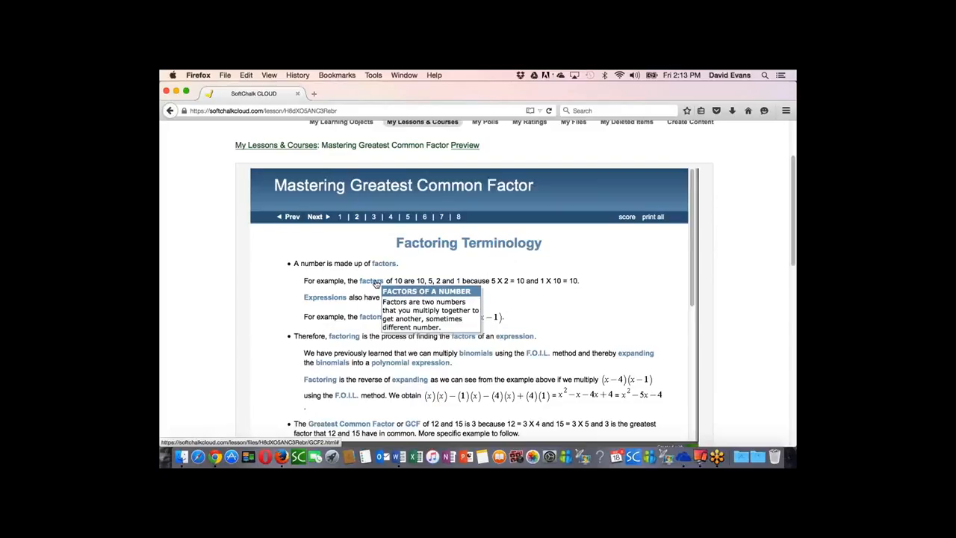
mouse_move(514, 338)
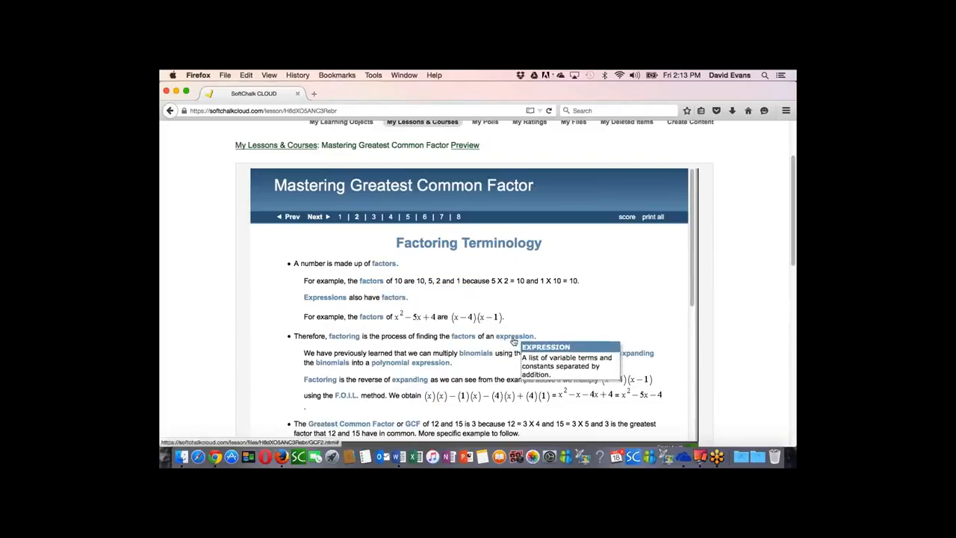
mouse_move(478, 355)
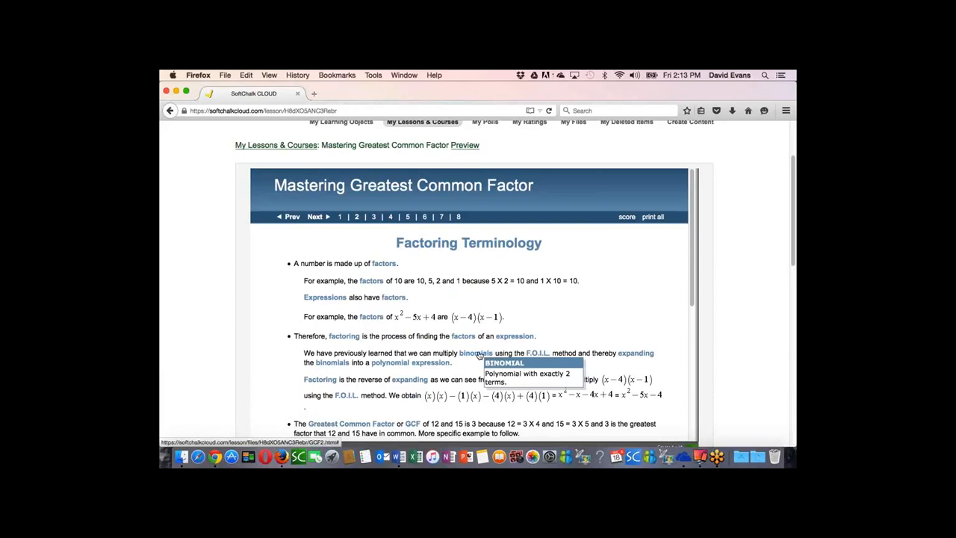
scroll(506, 357, "down", 3)
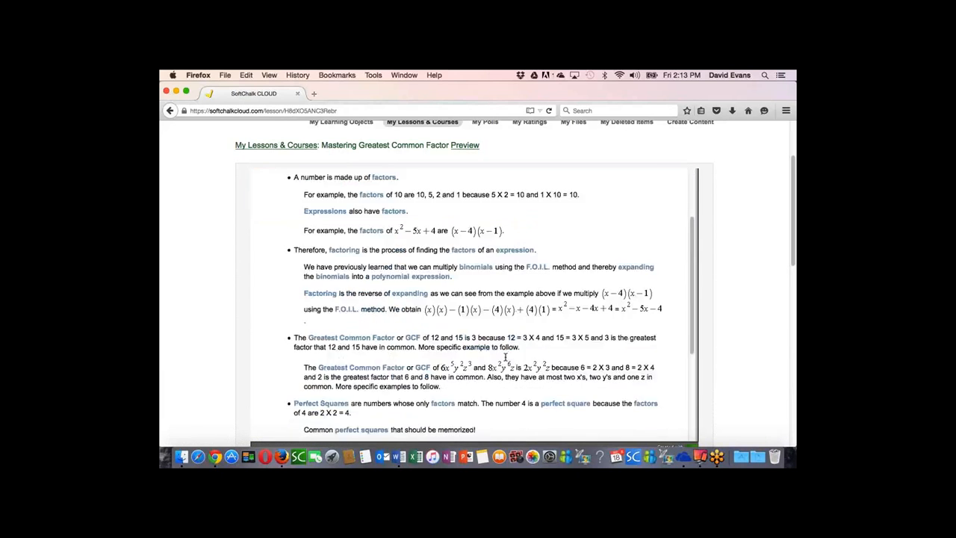
scroll(505, 357, "down", 2)
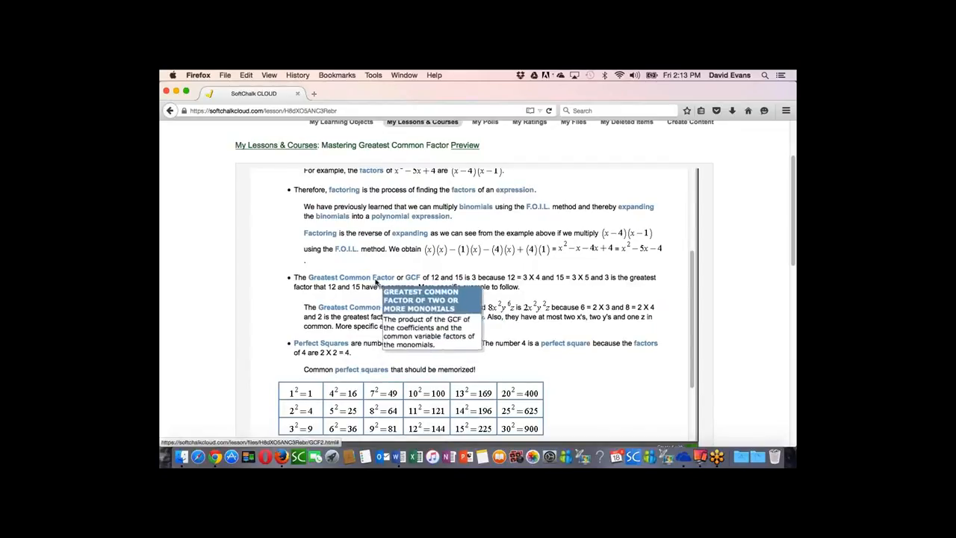
scroll(532, 348, "down", 3)
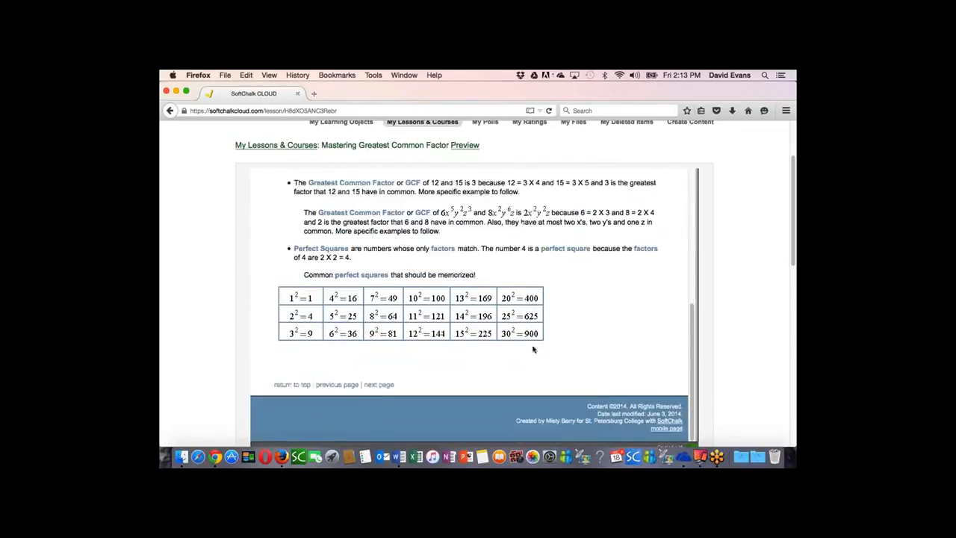
Step: Go to the lesson's Greatest Common Factor page and review its steps and embedded video
left_click(378, 385)
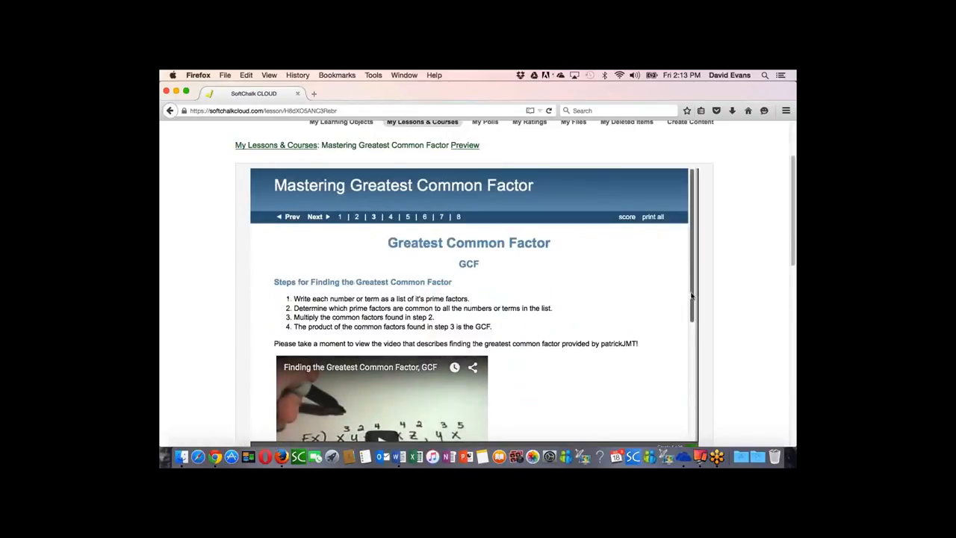
left_click_drag(694, 297, 695, 373)
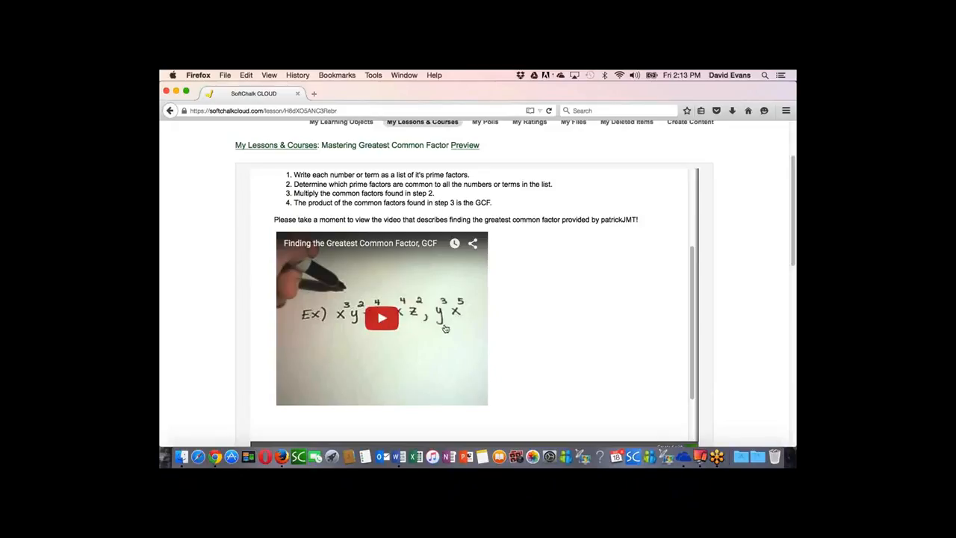
scroll(511, 320, "down", 1)
scroll(511, 319, "down", 2)
Step: Advance through lesson pages 4 and 5, reviewing each worked example and its true/false Self Check question
left_click(381, 386)
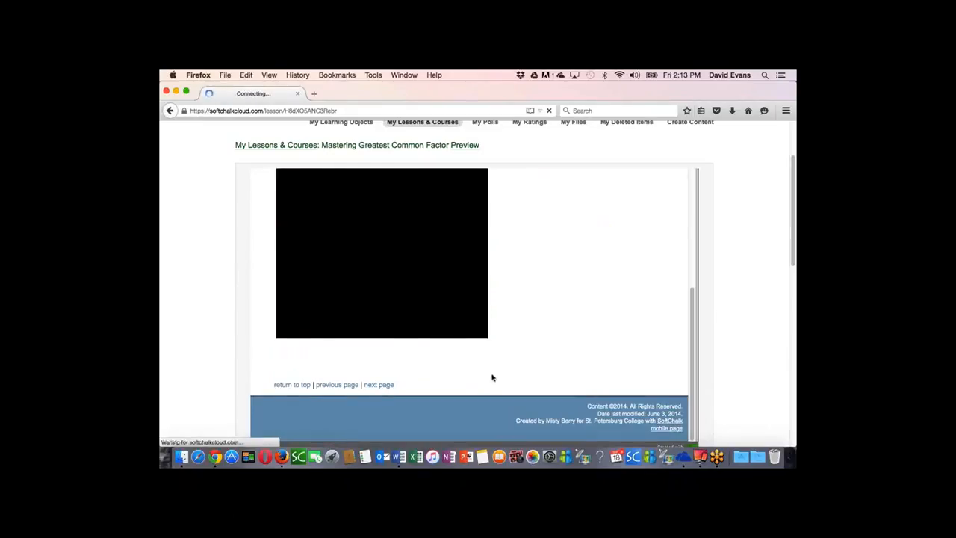
scroll(559, 340, "down", 5)
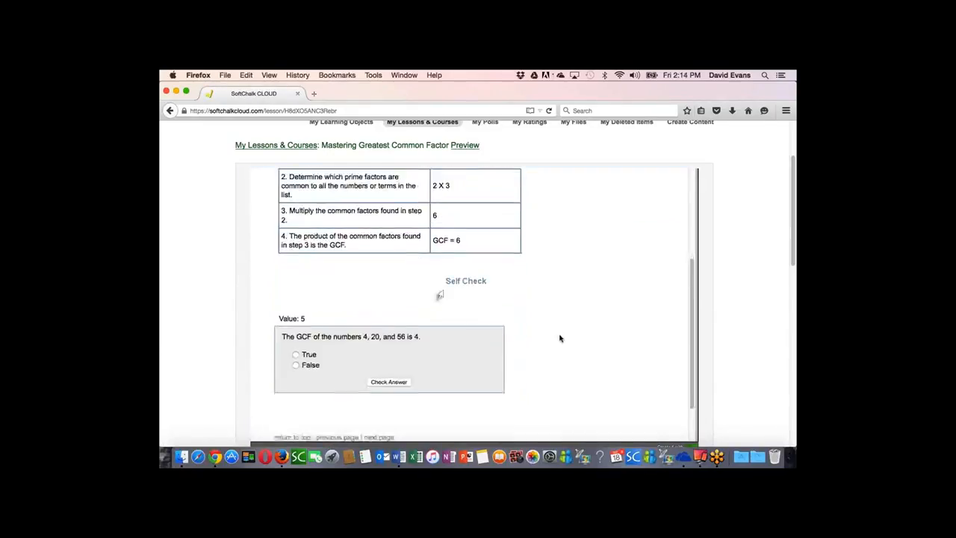
left_click(381, 386)
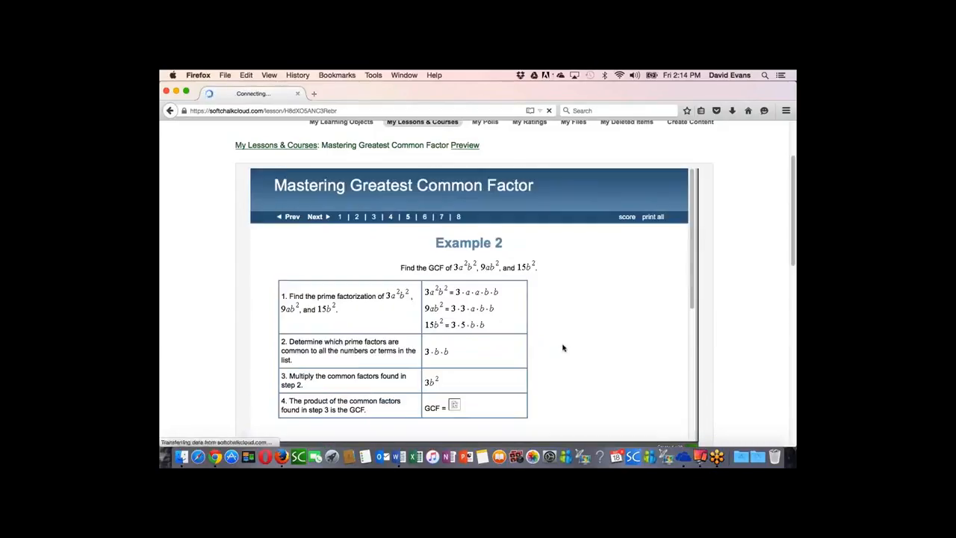
scroll(567, 347, "down", 5)
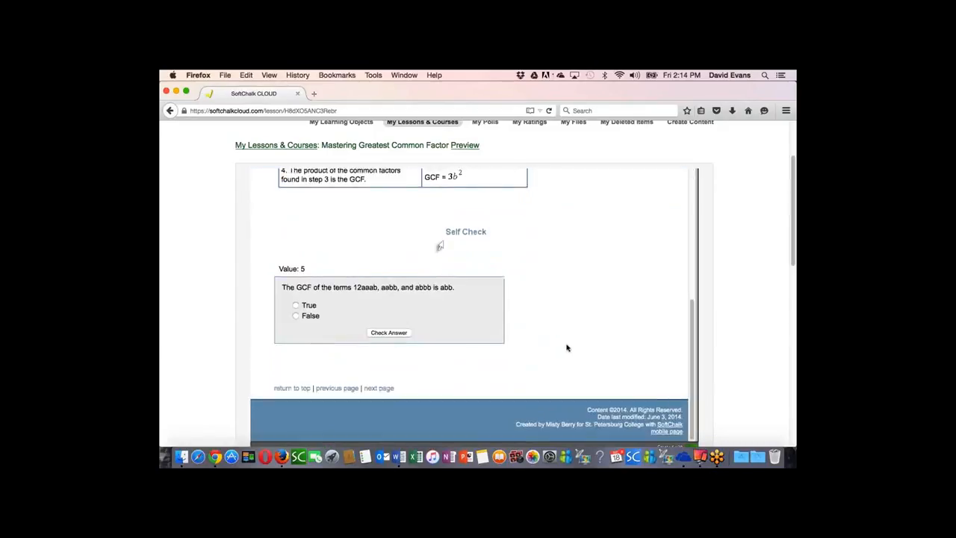
scroll(567, 347, "up", 5)
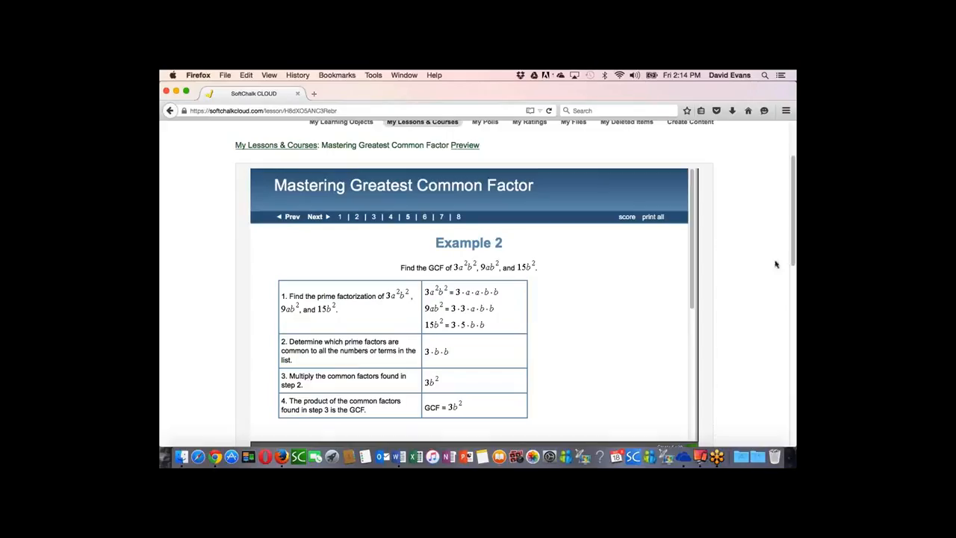
scroll(793, 259, "down", 1)
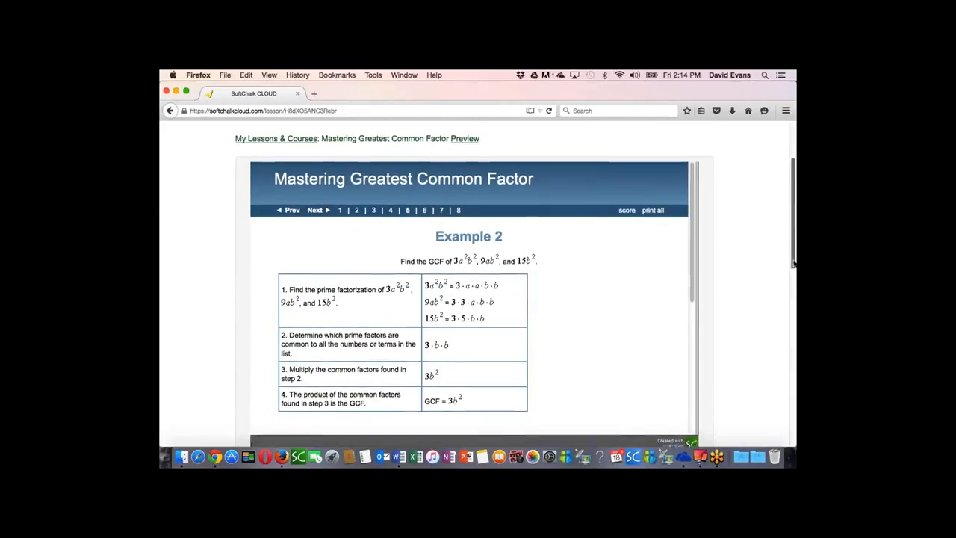
scroll(792, 259, "up", 5)
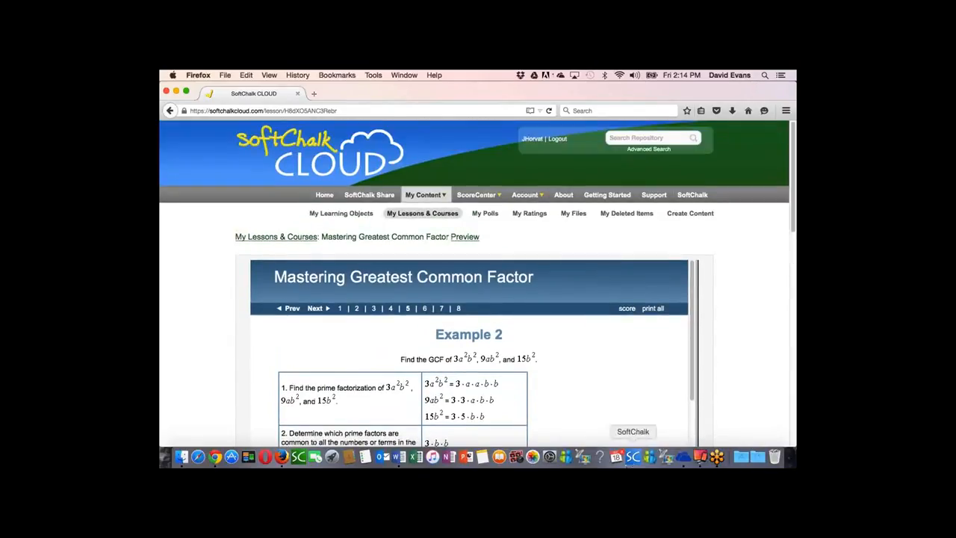
Step: Switch to SoftChalk Create, dismiss the news announcement and enlarge the blank lesson window
left_click(634, 456)
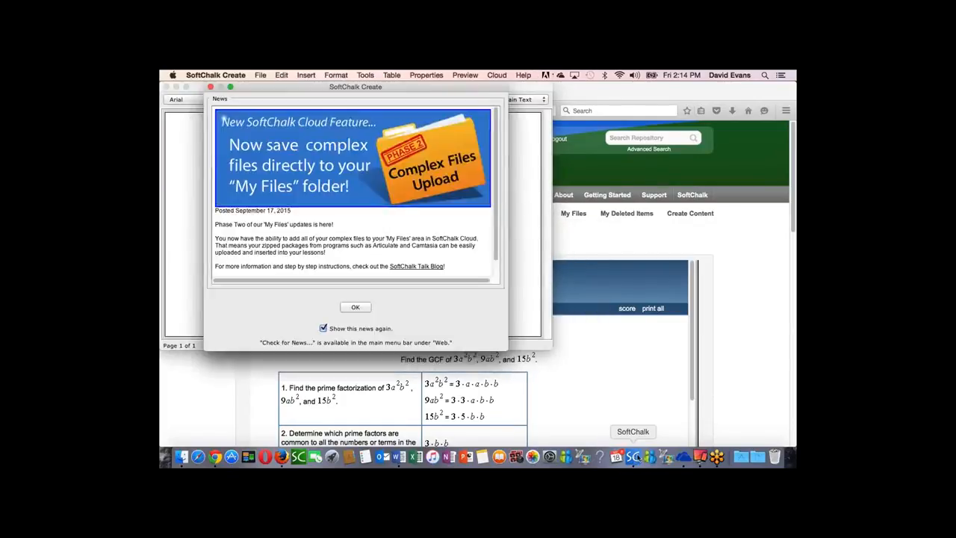
left_click(361, 309)
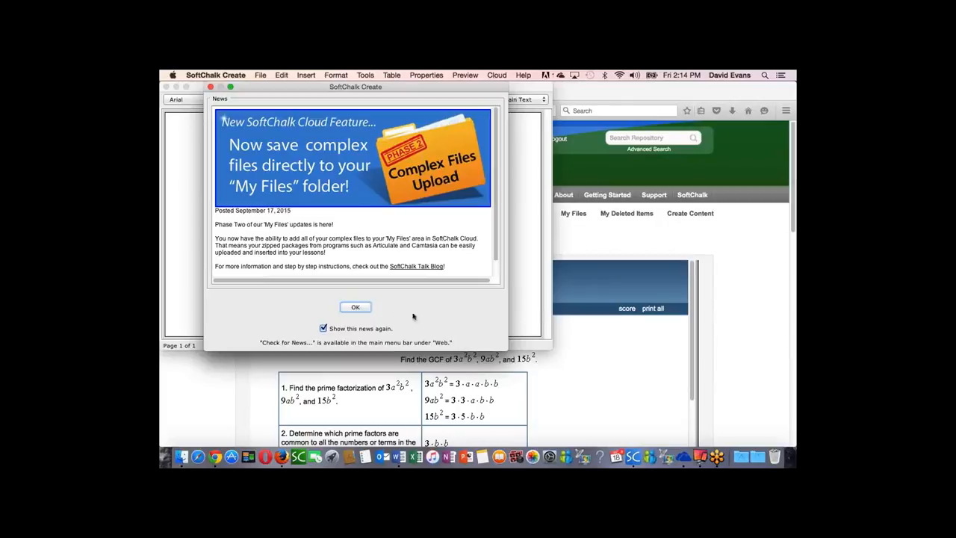
left_click(355, 308)
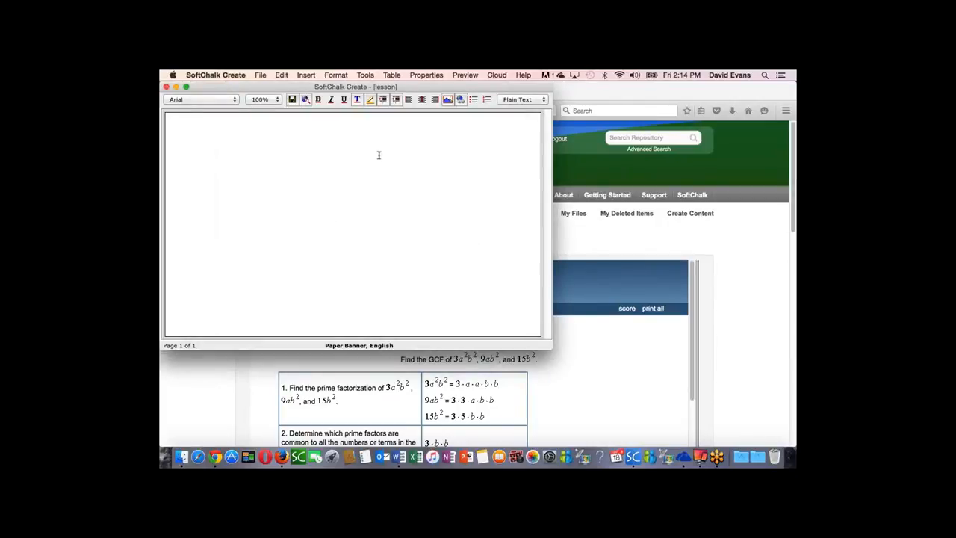
left_click(186, 88)
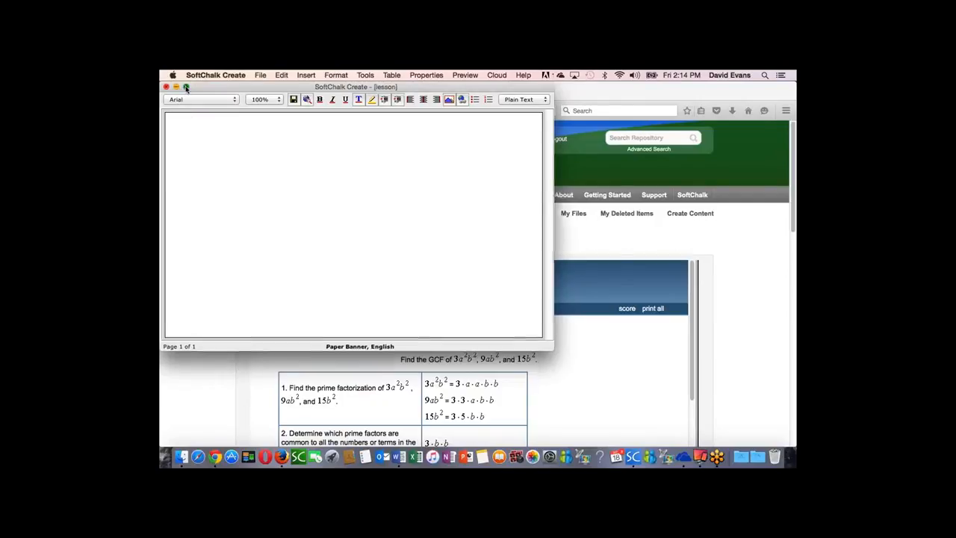
Step: Open the Mastering Greatest Common Factor lesson from the My Lessons & Courses folder in SoftChalk Cloud
left_click(261, 75)
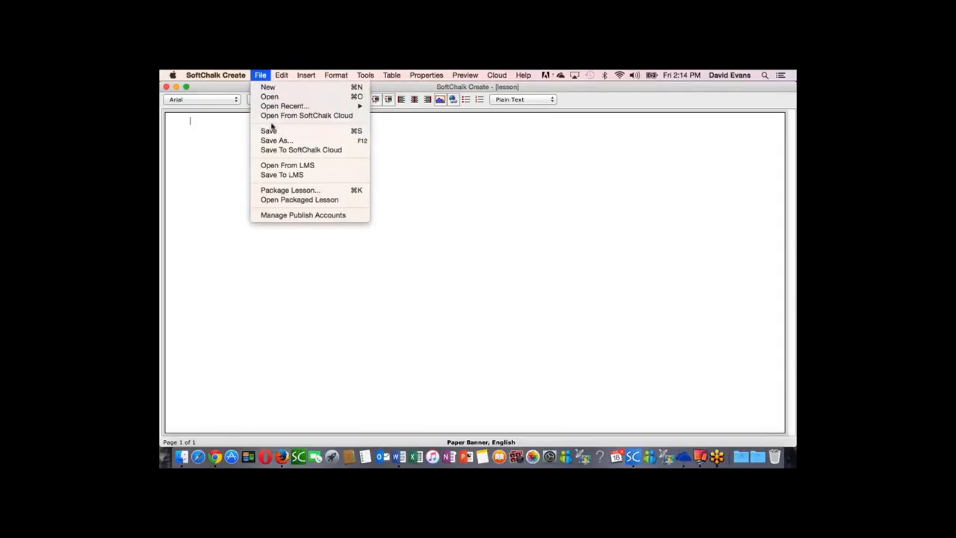
left_click(320, 116)
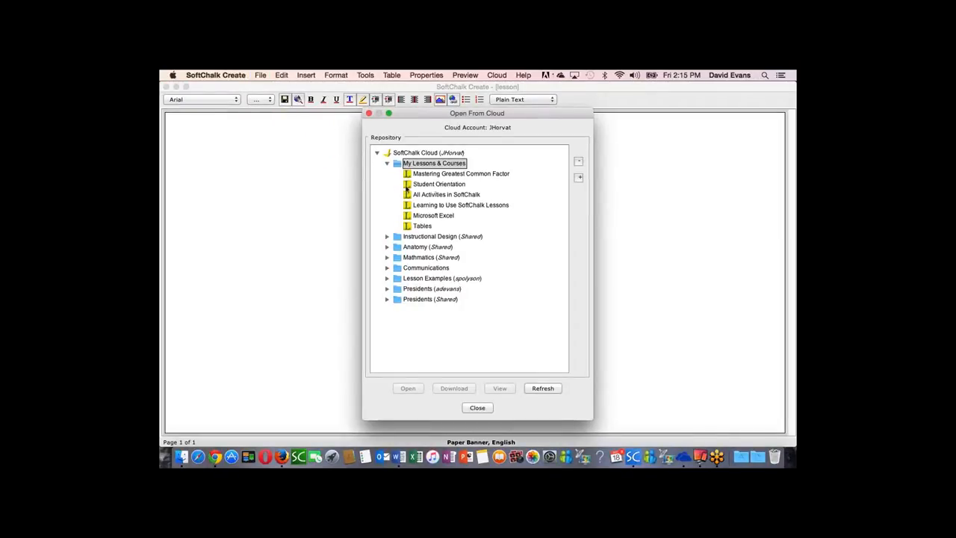
left_click(453, 174)
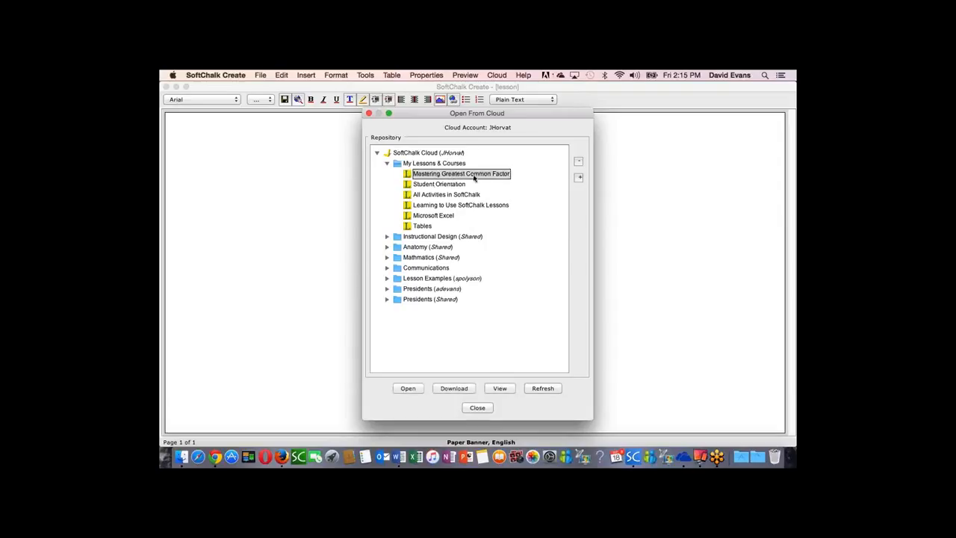
left_click(408, 388)
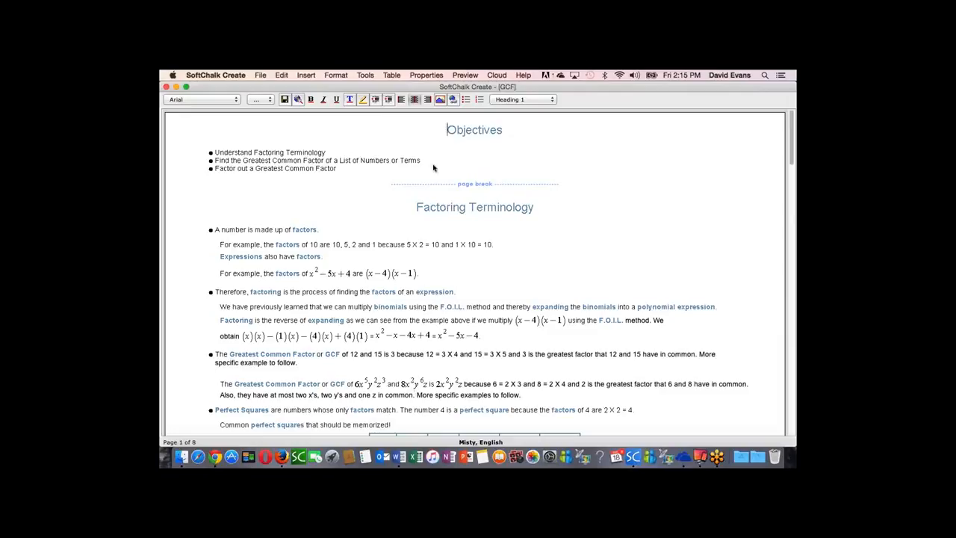
Step: Start the eBook Builder (BETA) for the lesson, title the book Greatest Common Factor and enter the author's name
left_click(365, 76)
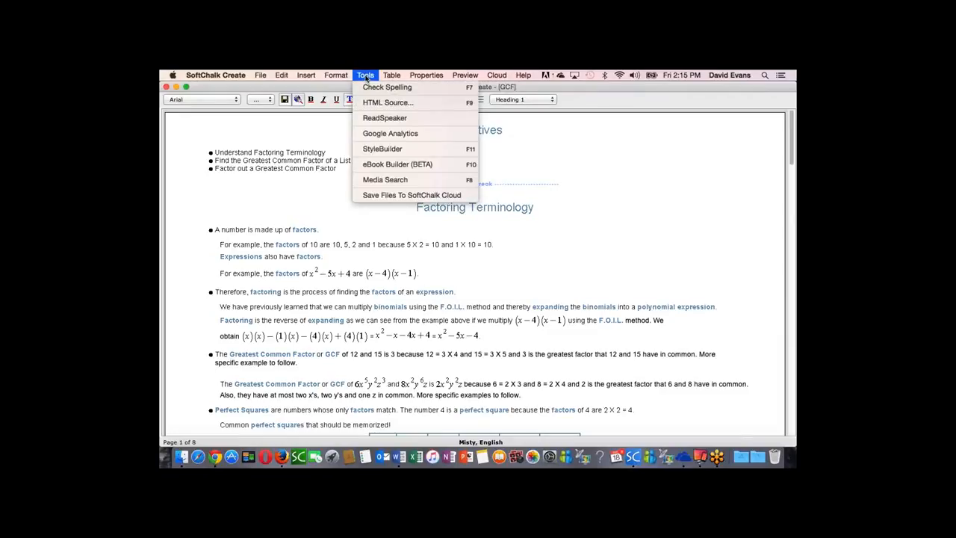
left_click(373, 166)
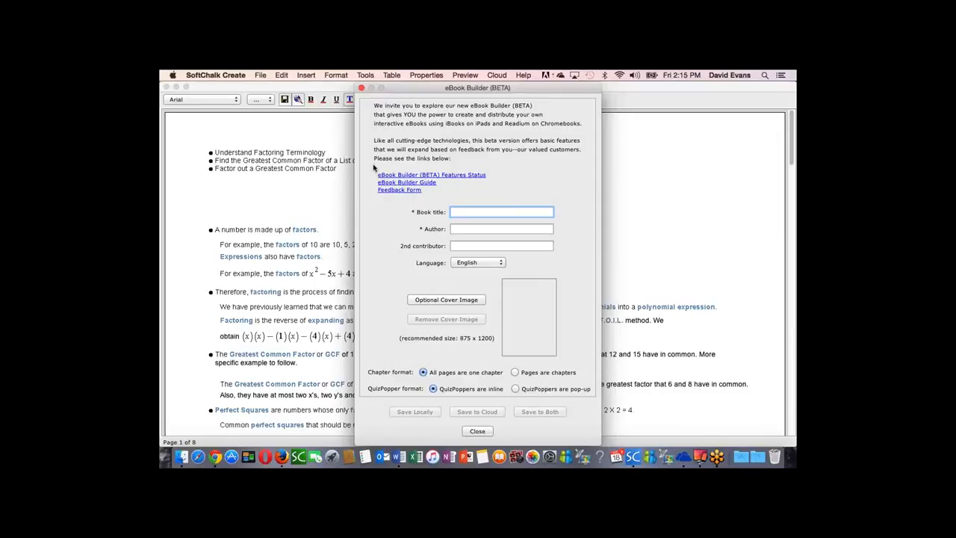
type("Greatest Common Factor")
left_click(471, 229)
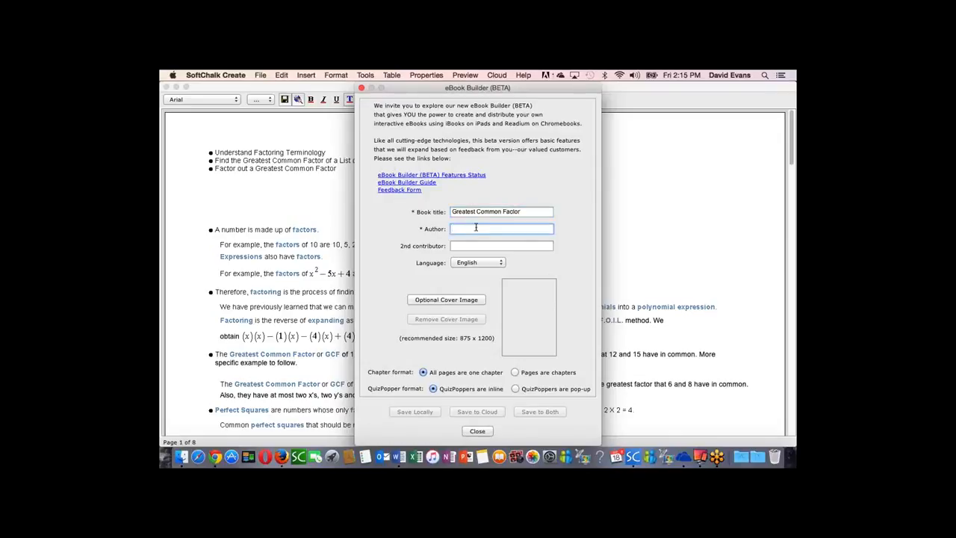
type("J.")
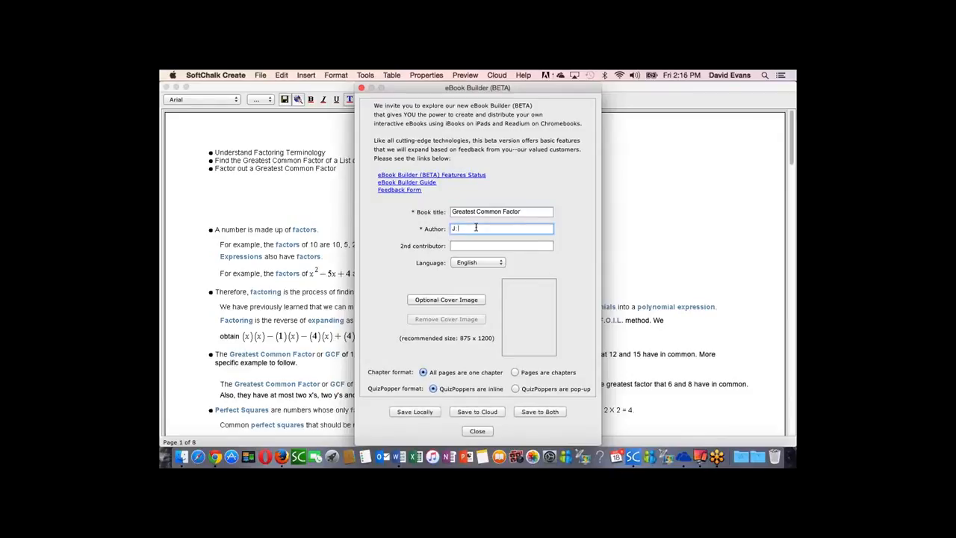
type(" Horvat")
Step: Make pages the eBook's chapters and QuizPoppers pop-up, and try to save the eBook to the cloud
left_click(515, 372)
left_click(514, 389)
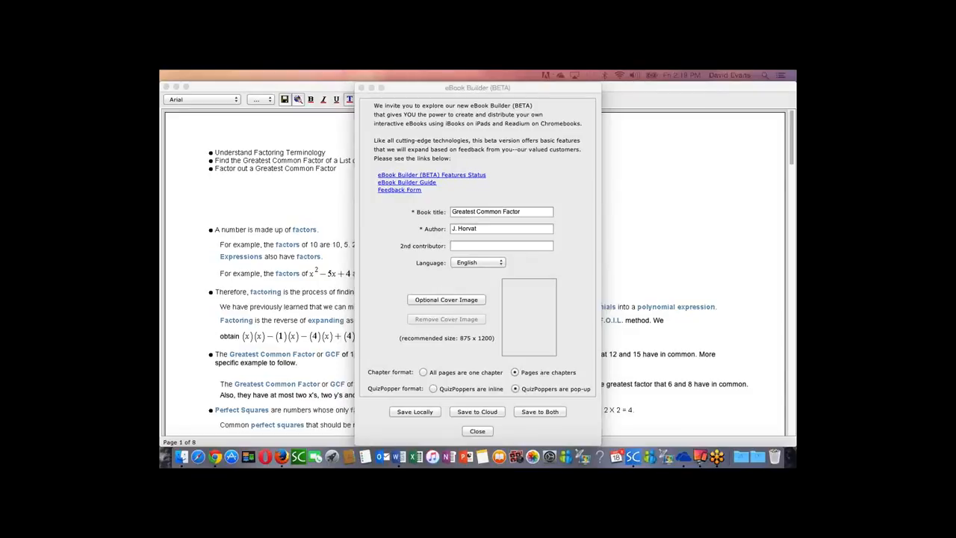
left_click(479, 412)
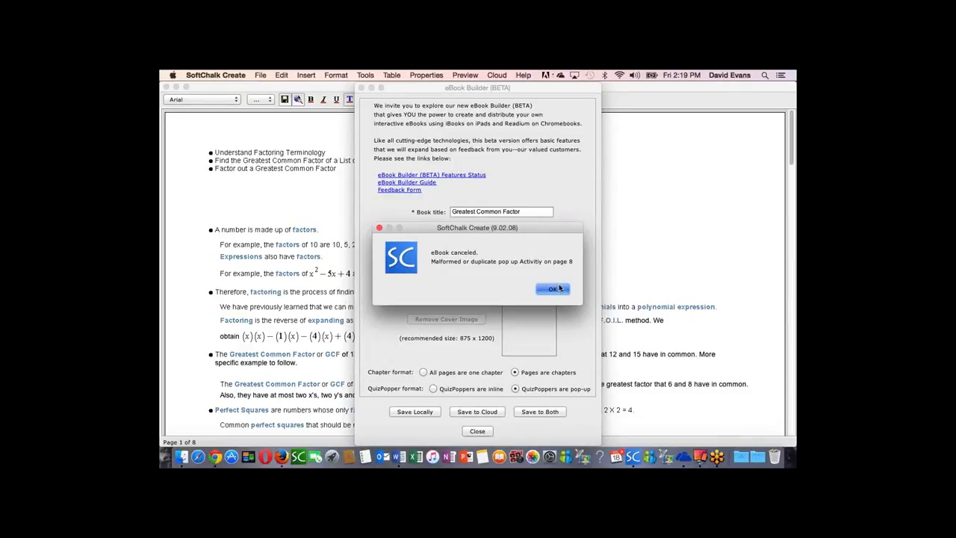
left_click(560, 288)
Step: Delete the inline Seek a Word activity placeholder from the lesson's last page
scroll(482, 353, "down", 20)
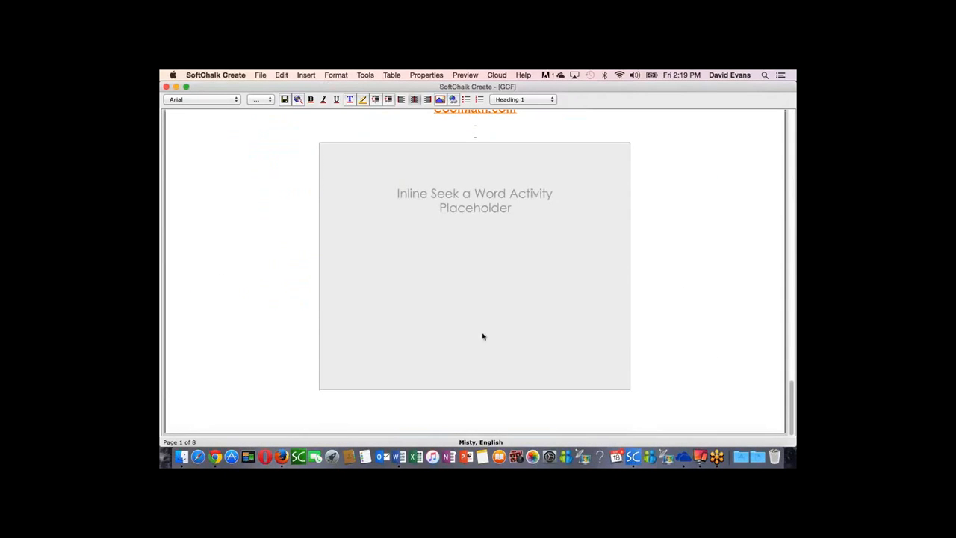
left_click(508, 311)
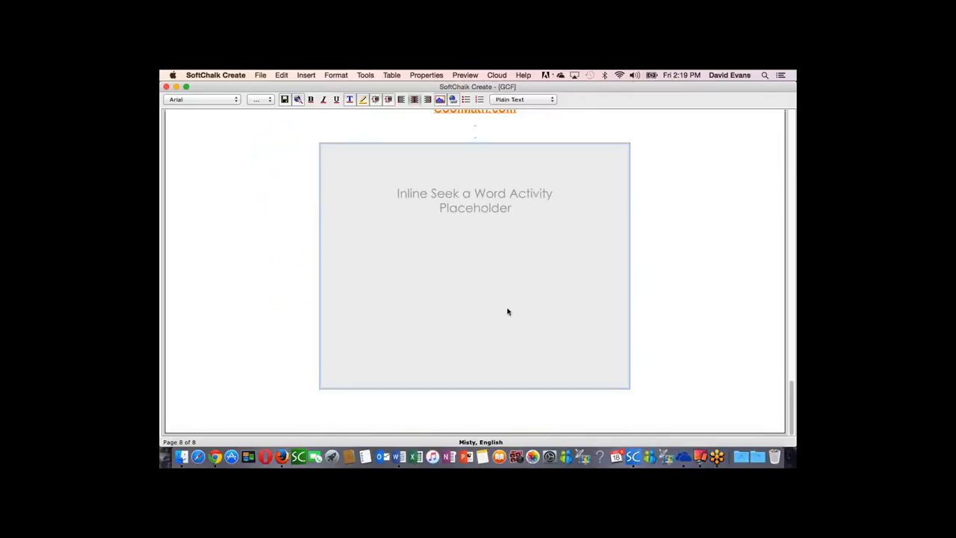
left_click(546, 318)
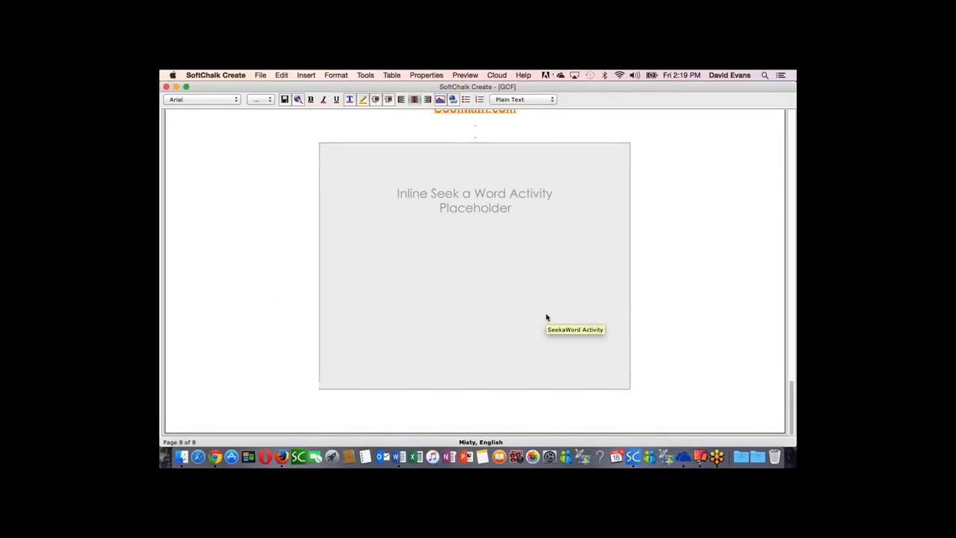
left_click(545, 315)
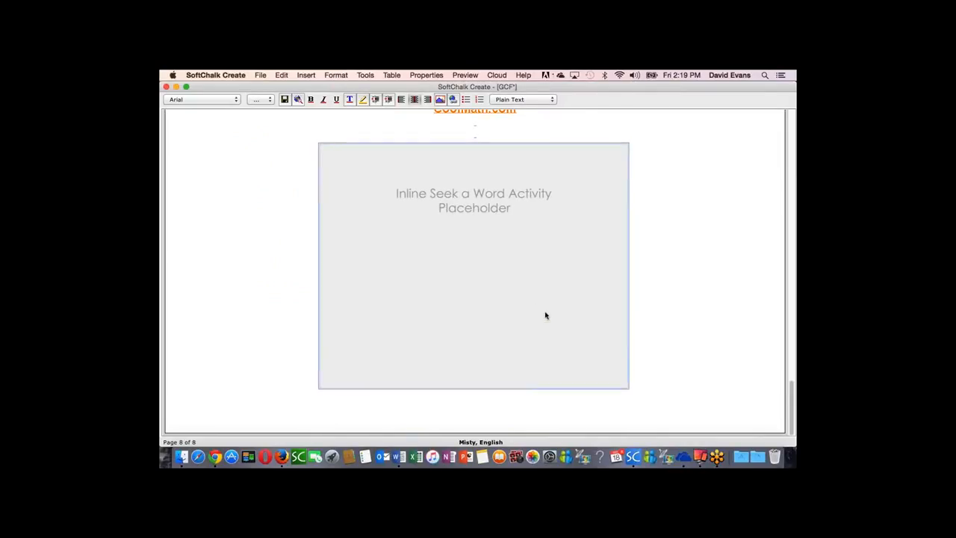
key("BackSpace")
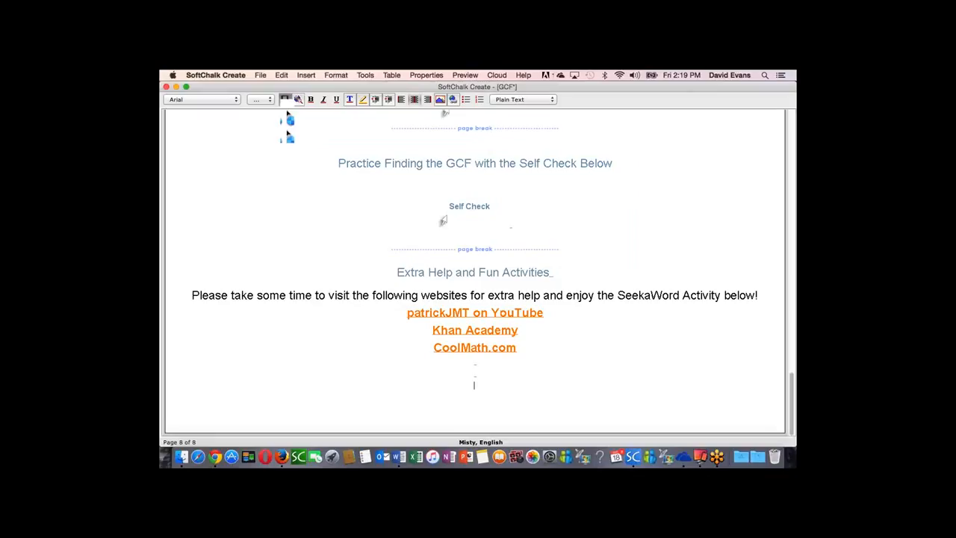
Step: Try again to save the eBook to the cloud from the eBook Builder
left_click(366, 75)
left_click(391, 166)
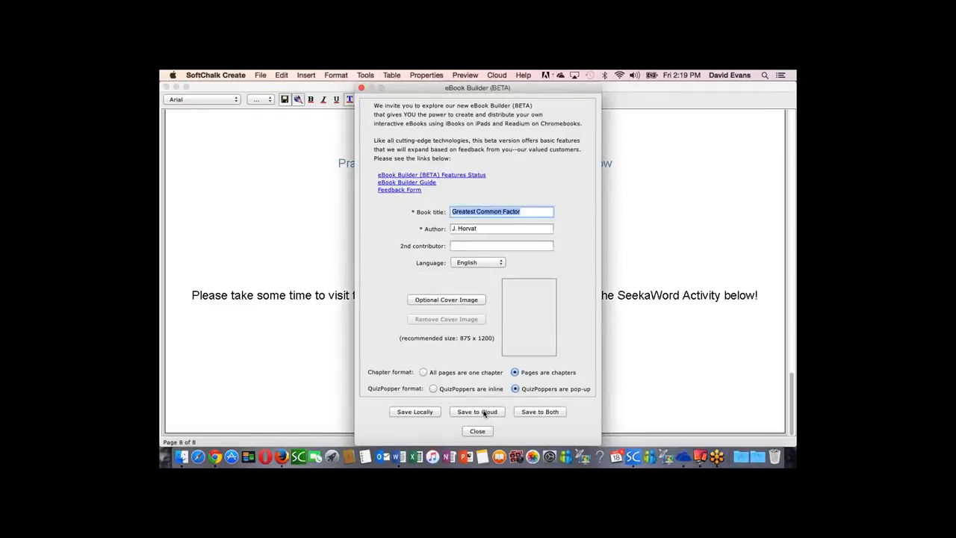
left_click(484, 412)
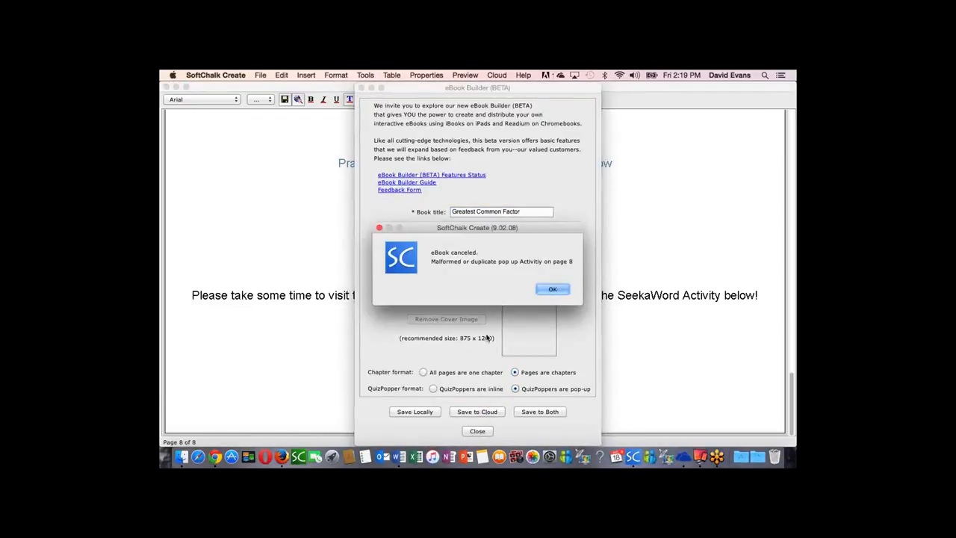
left_click(551, 289)
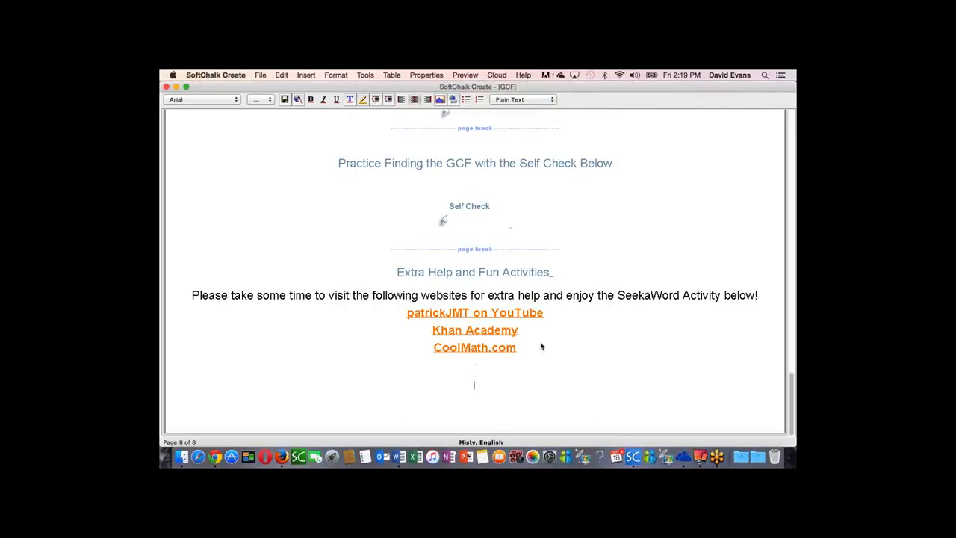
Step: Delete the Extra Help and Fun Activities page content, including its heading, intro sentence and three website links
left_click_drag(540, 352, 365, 264)
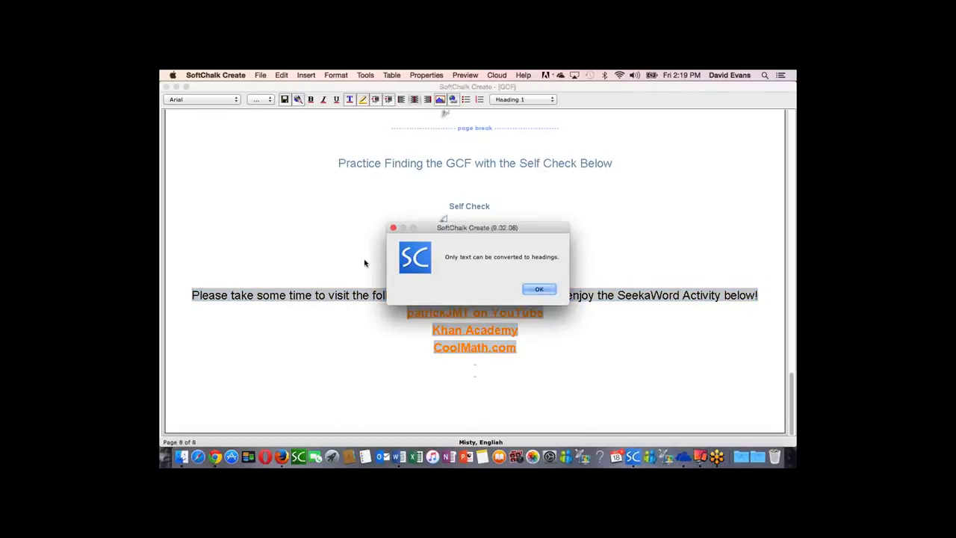
left_click(550, 290)
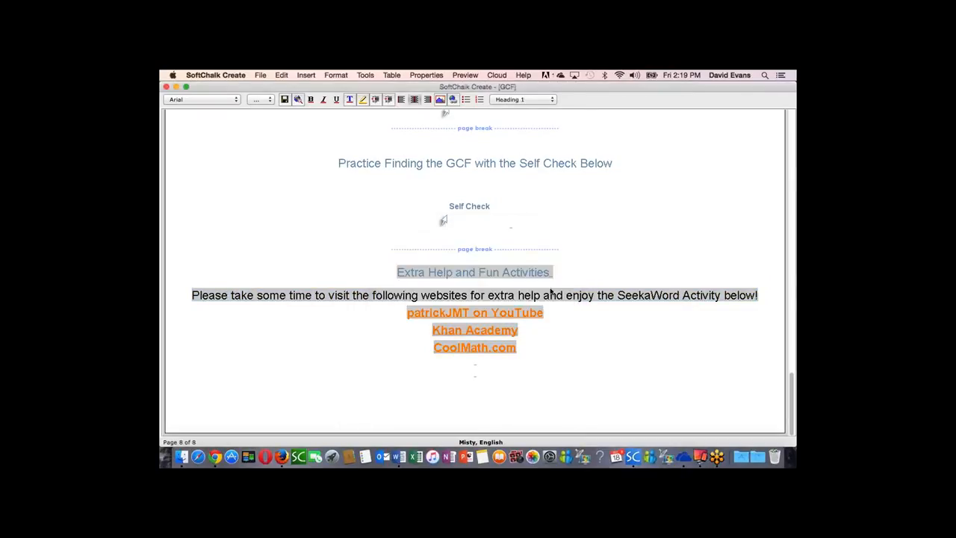
key("BackSpace")
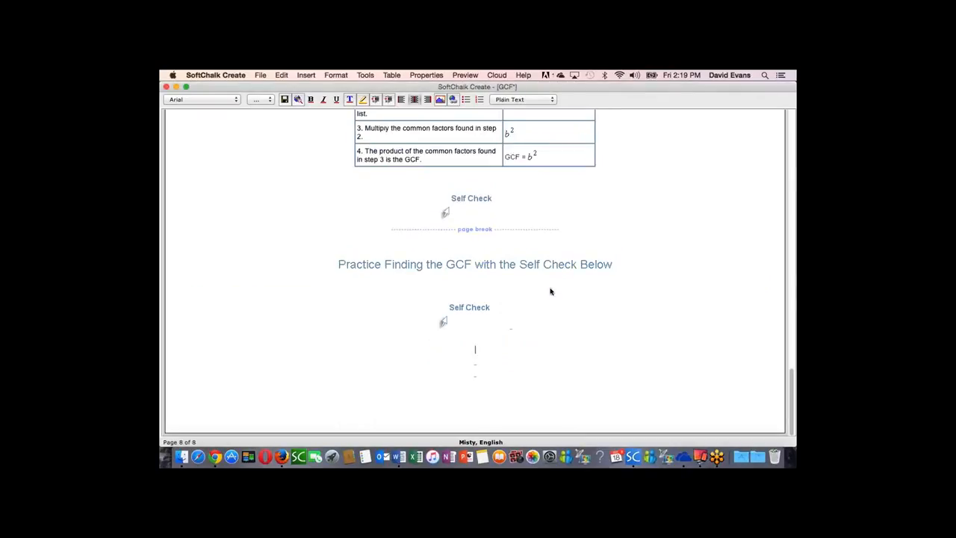
Step: Reopen the eBook Builder, accept saving the lesson changes, and start saving the eBook to the cloud
left_click(371, 76)
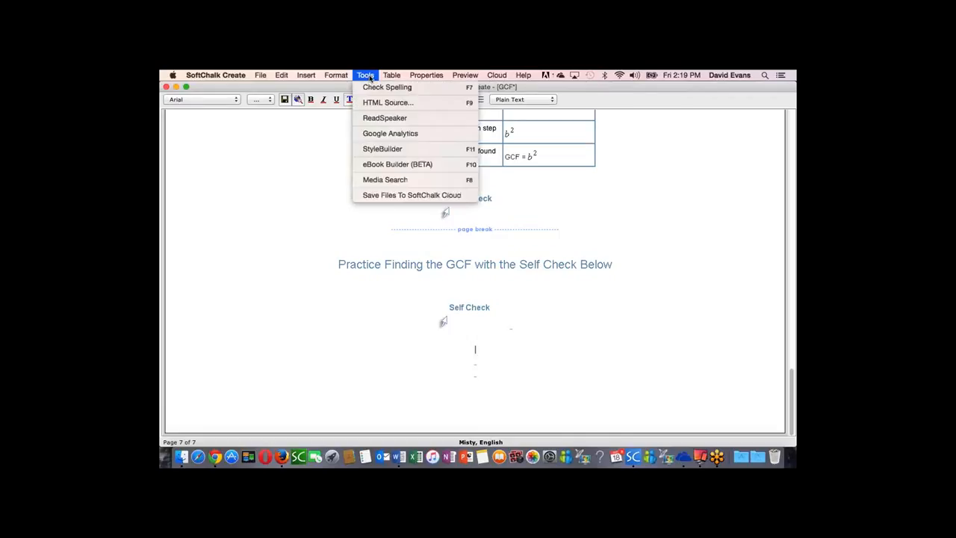
left_click(392, 165)
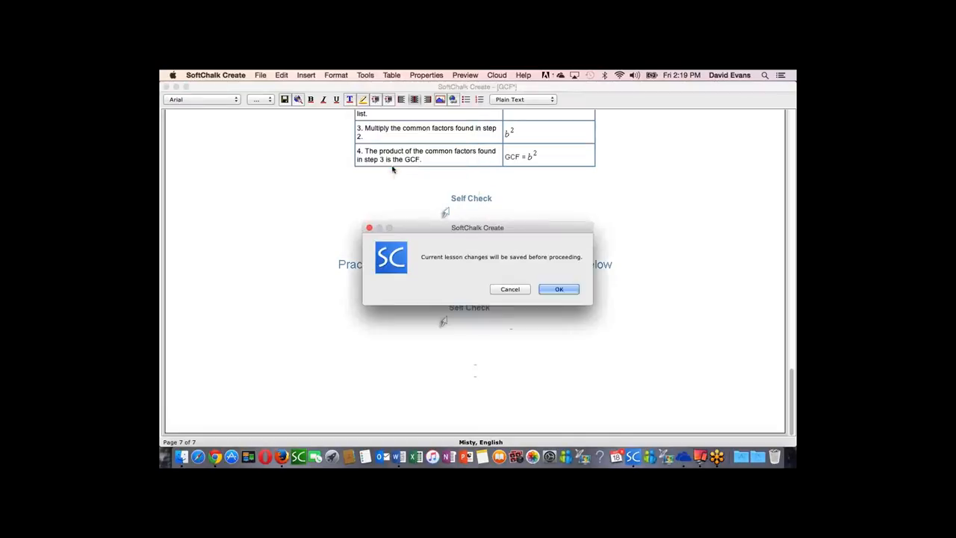
left_click(558, 291)
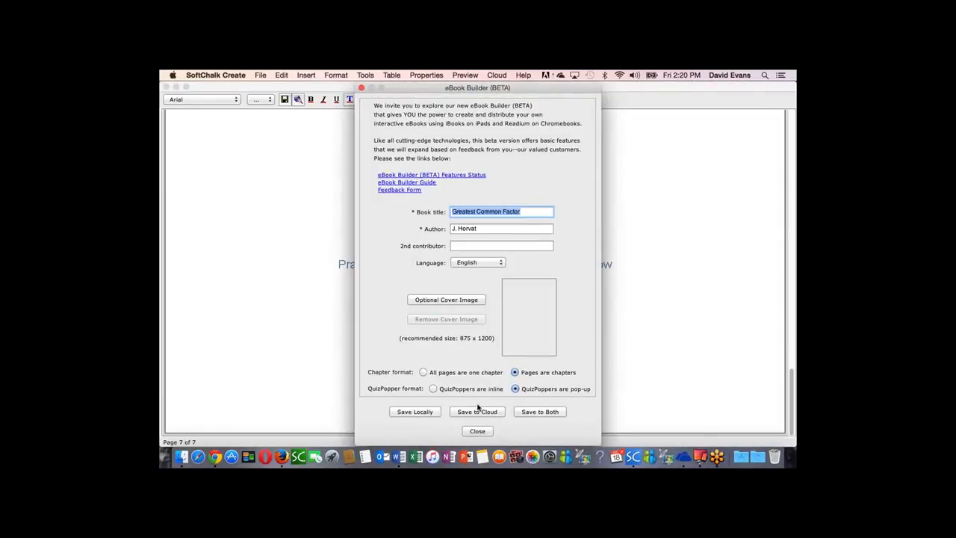
left_click(483, 412)
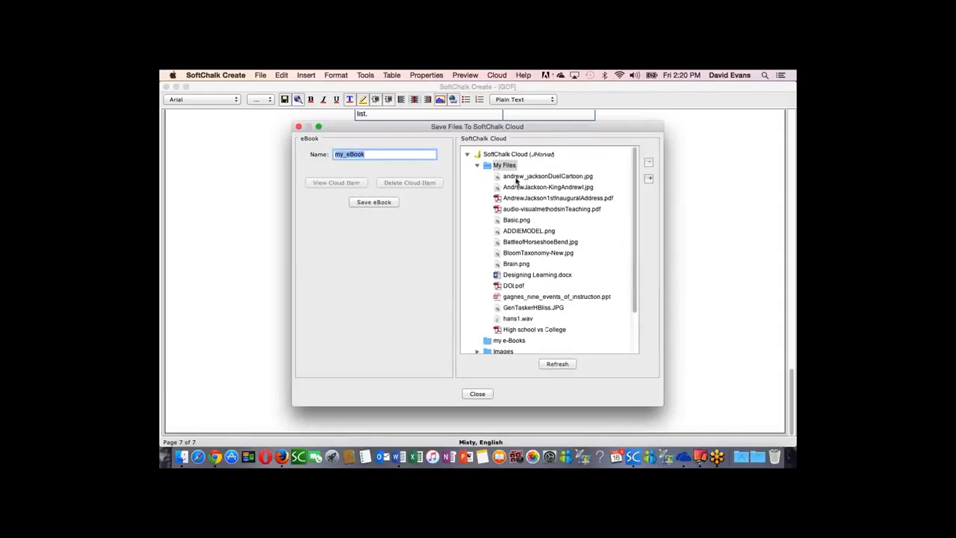
Step: Choose the my e-Books folder, name the eBook GCF-Book1 and save it to SoftChalk Cloud
left_click(478, 167)
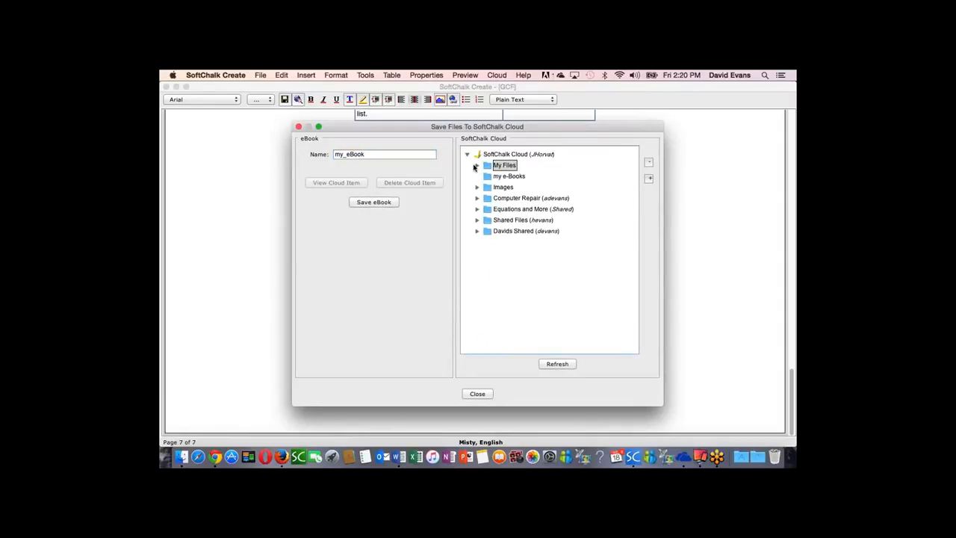
left_click(494, 177)
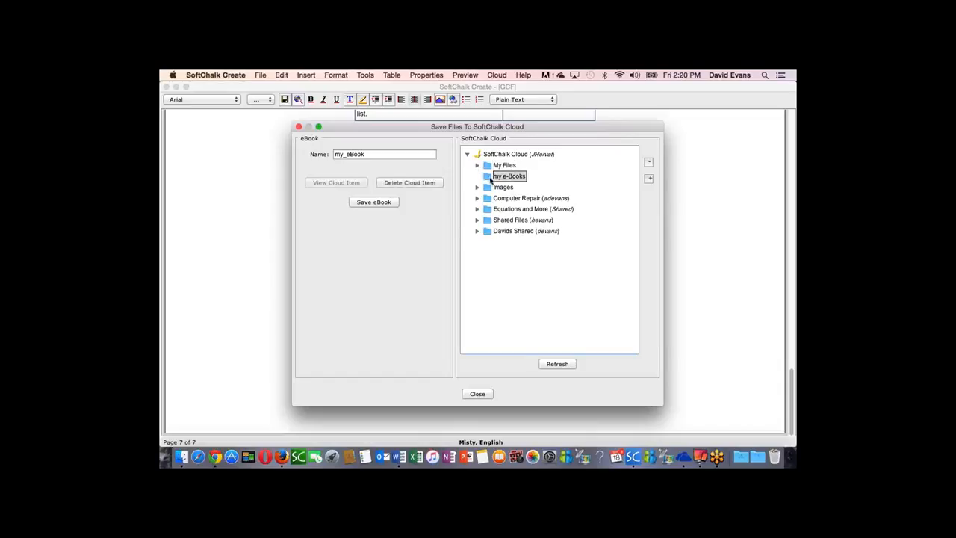
left_click(367, 154)
left_click_drag(367, 154, 321, 156)
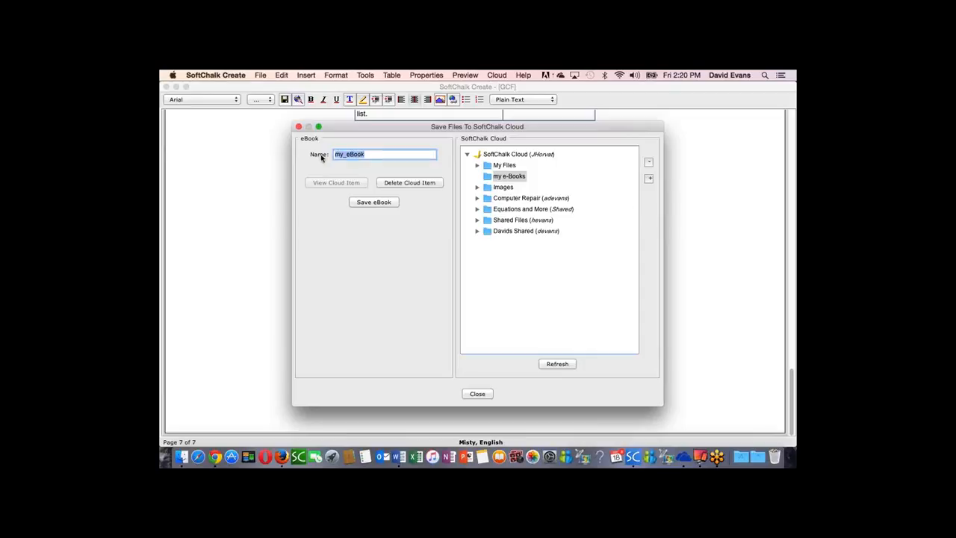
type("GCF-Book1")
left_click(371, 203)
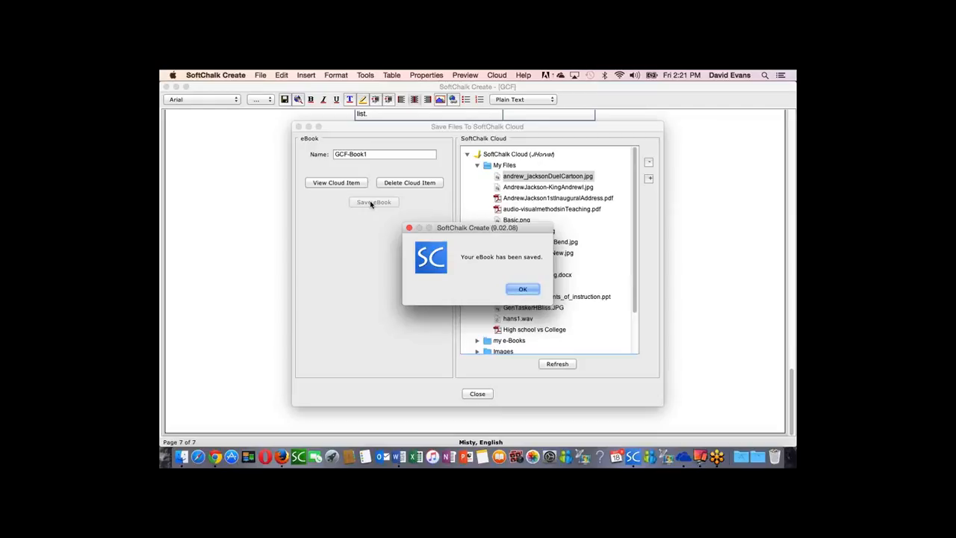
Step: Close the cloud save dialog, switch to SoftChalk Cloud in Firefox and open GCF-Book1.epub from the my e-Books folder in My Files
left_click(523, 290)
left_click(479, 395)
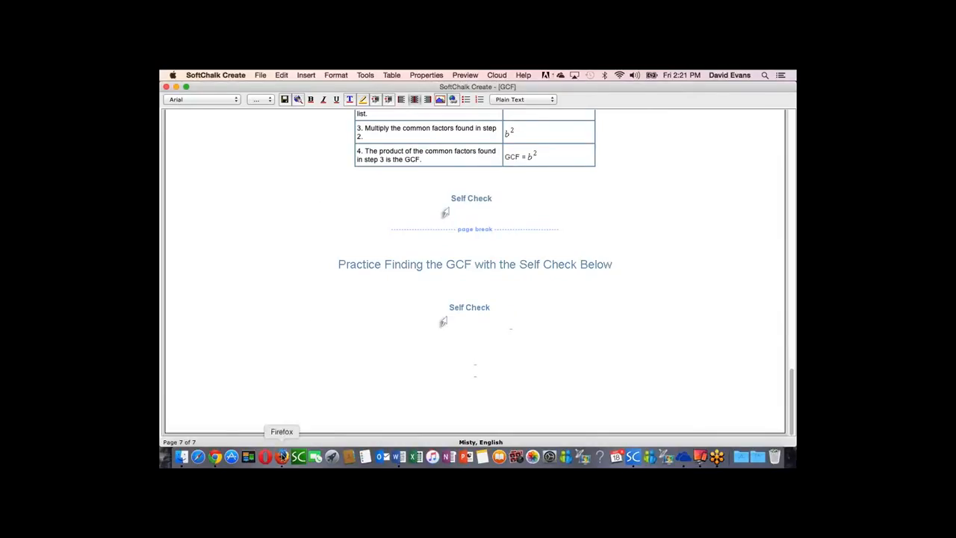
left_click(282, 457)
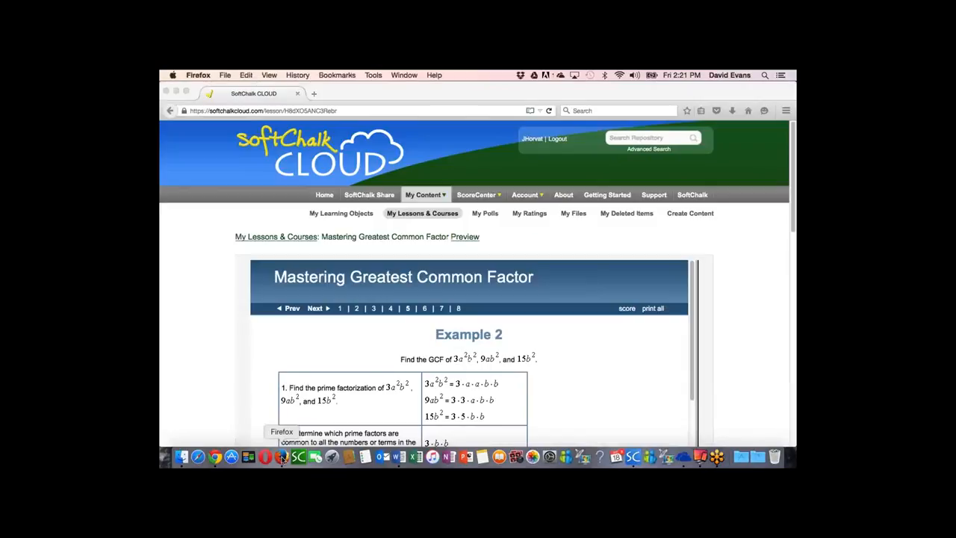
left_click(575, 216)
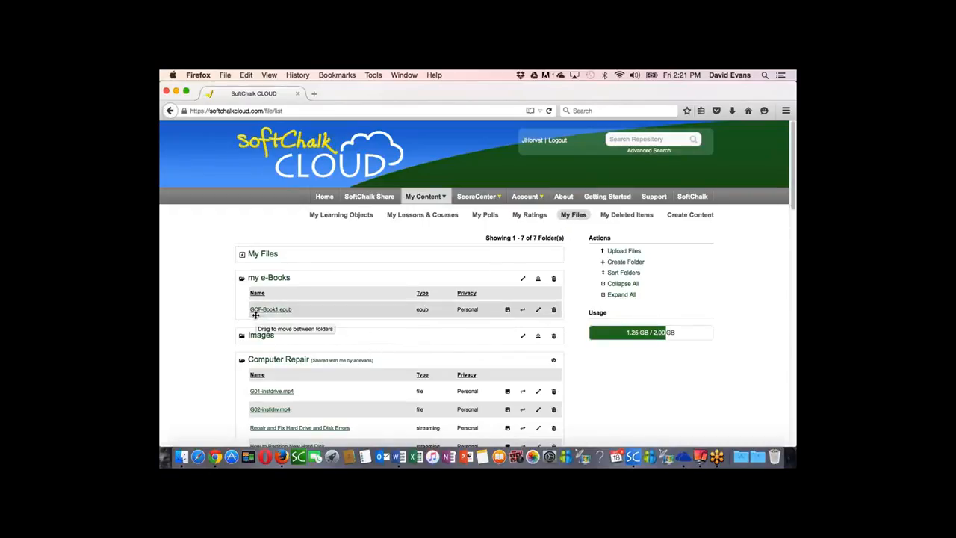
mouse_move(257, 315)
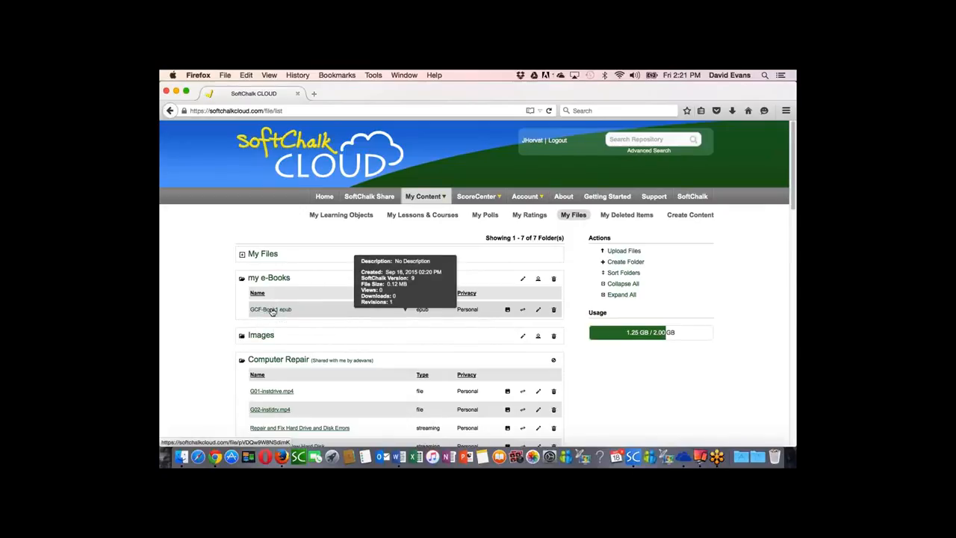
left_click(271, 310)
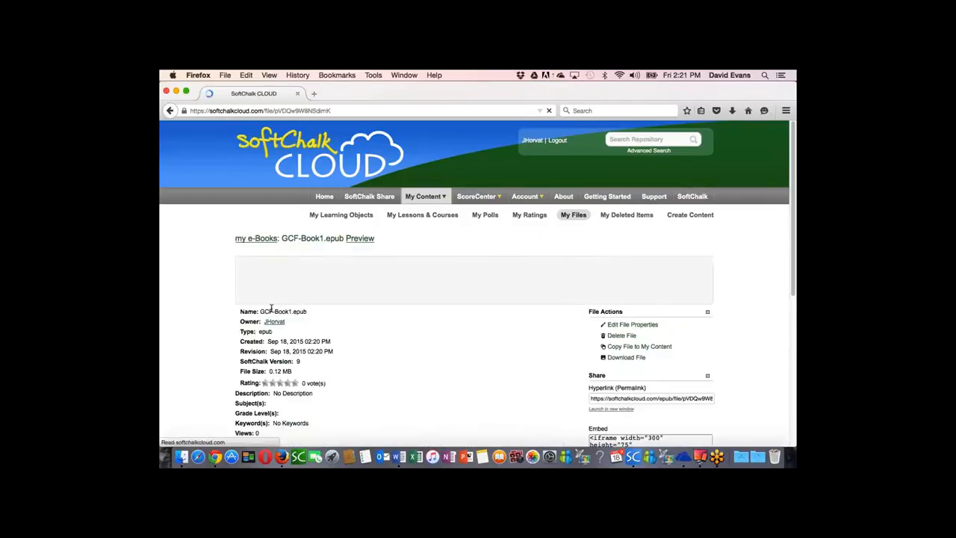
Step: Copy the hyperlink (permalink) of the GCF-Book1.epub file
left_click(629, 398)
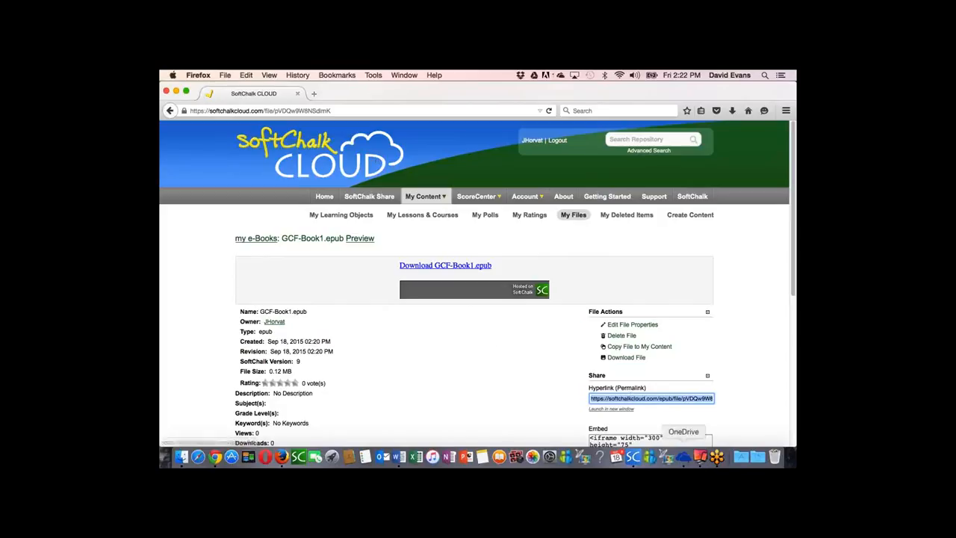
right_click(640, 398)
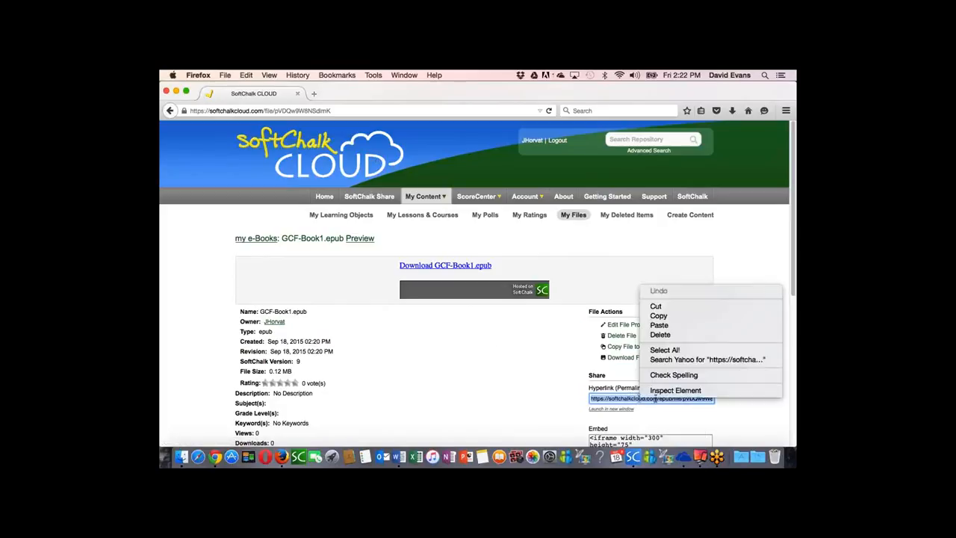
left_click(667, 317)
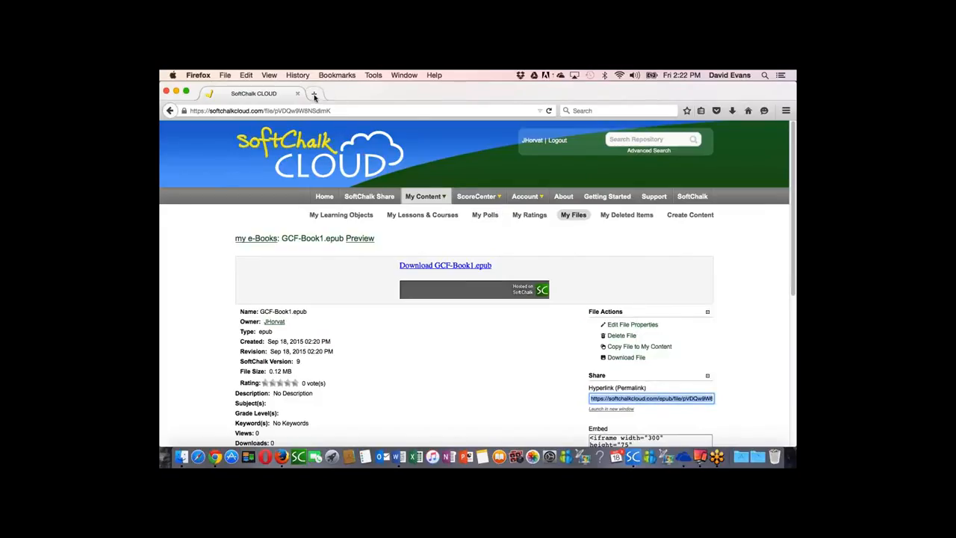
Step: Load the copied permalink in a new browser tab and save the GCF-Book1.epub file
left_click(315, 94)
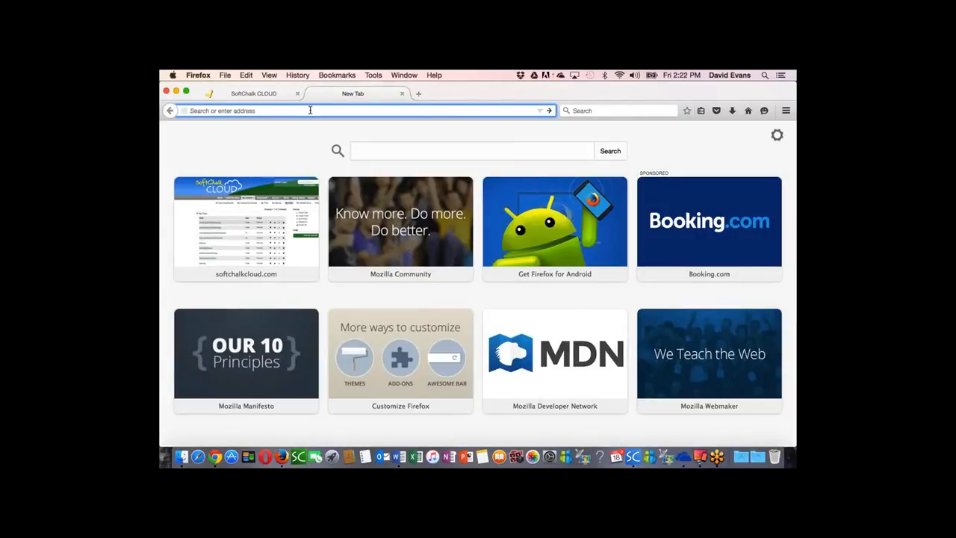
key("super+v")
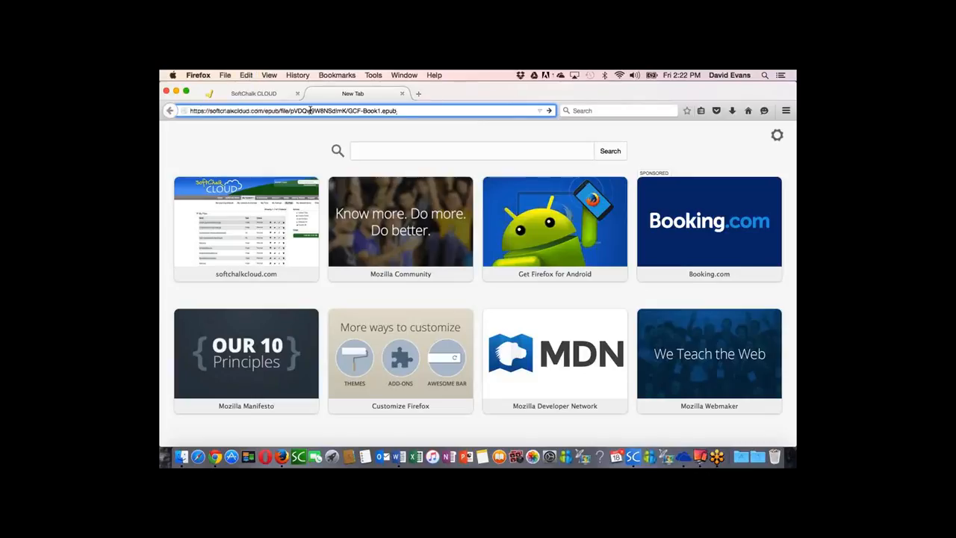
key("Return")
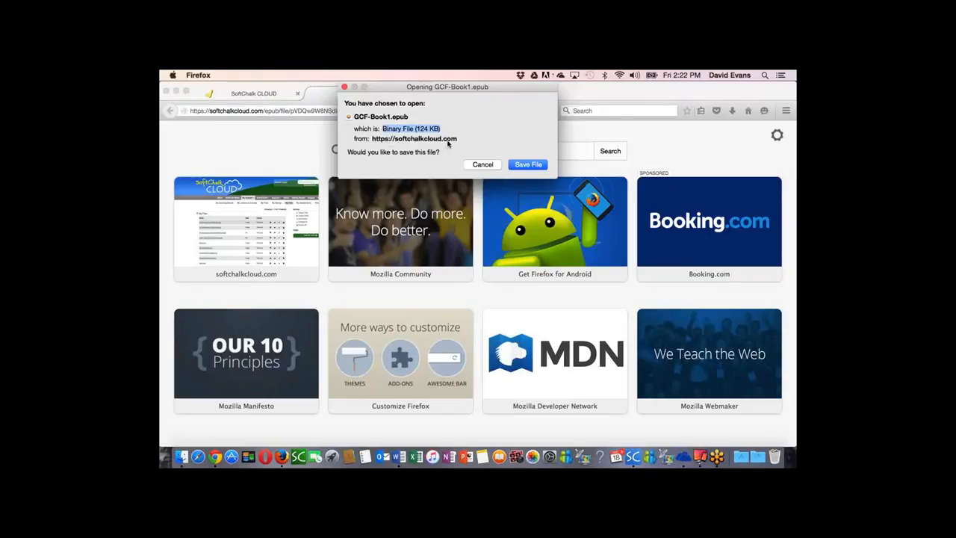
left_click(530, 165)
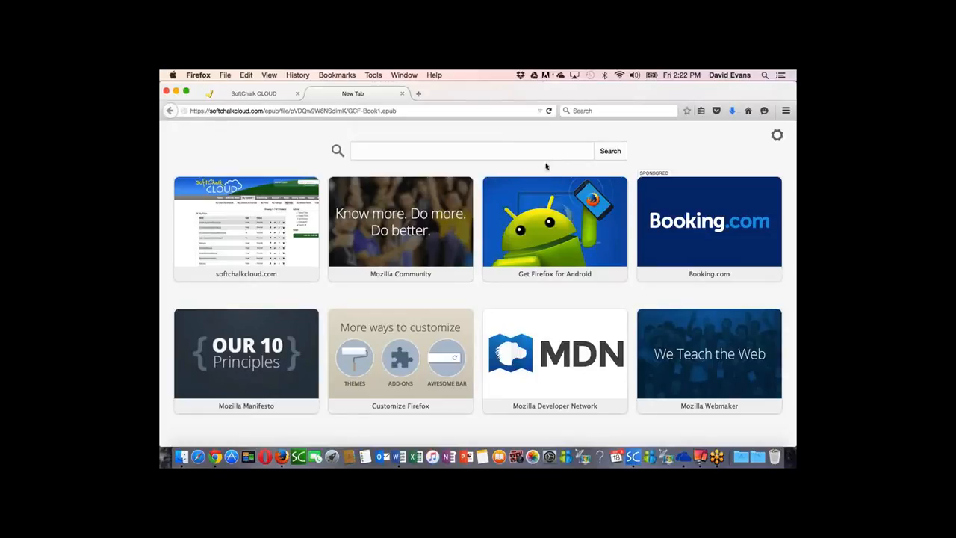
Step: Open the downloaded GCF-Book1.epub in iBooks and display the Greatest Common Factor book in single-page view
left_click(734, 111)
left_click(734, 112)
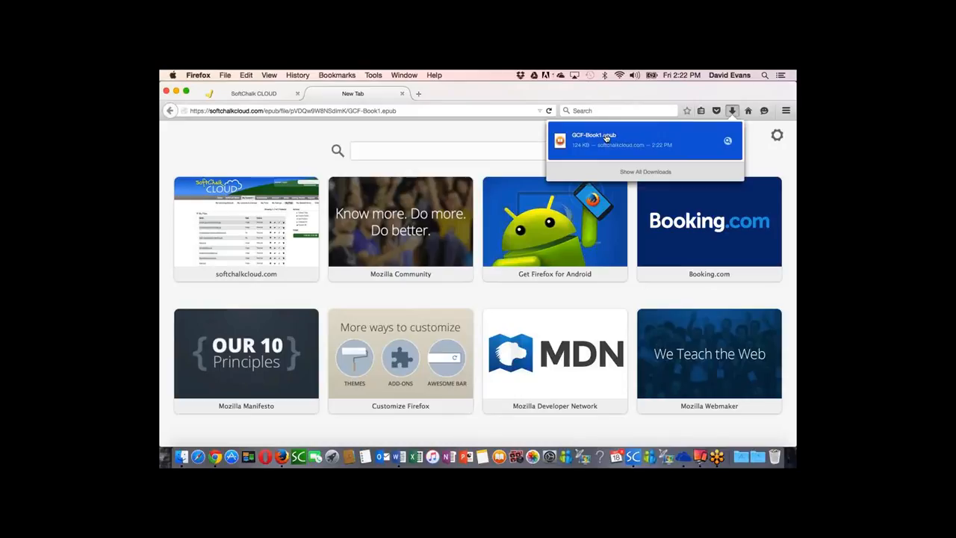
left_click(606, 137)
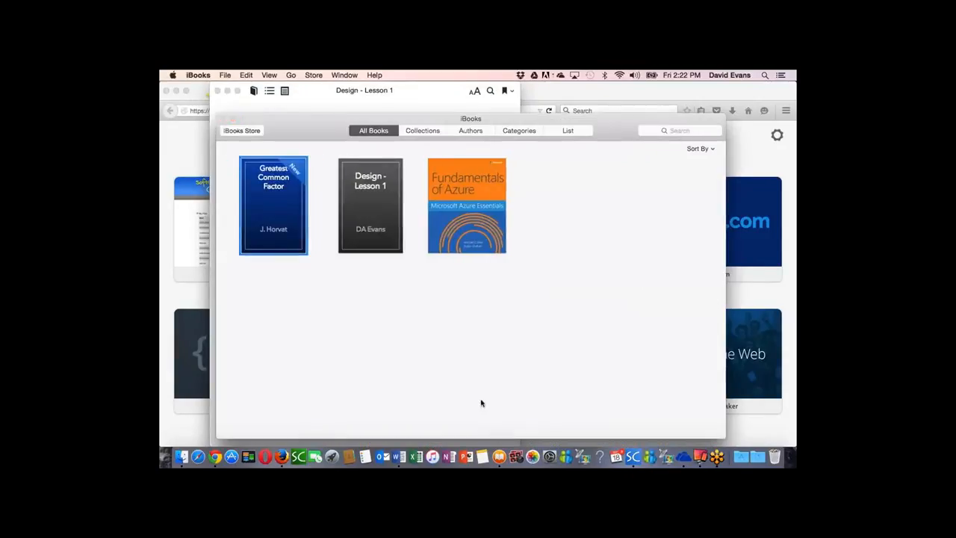
left_click(297, 241)
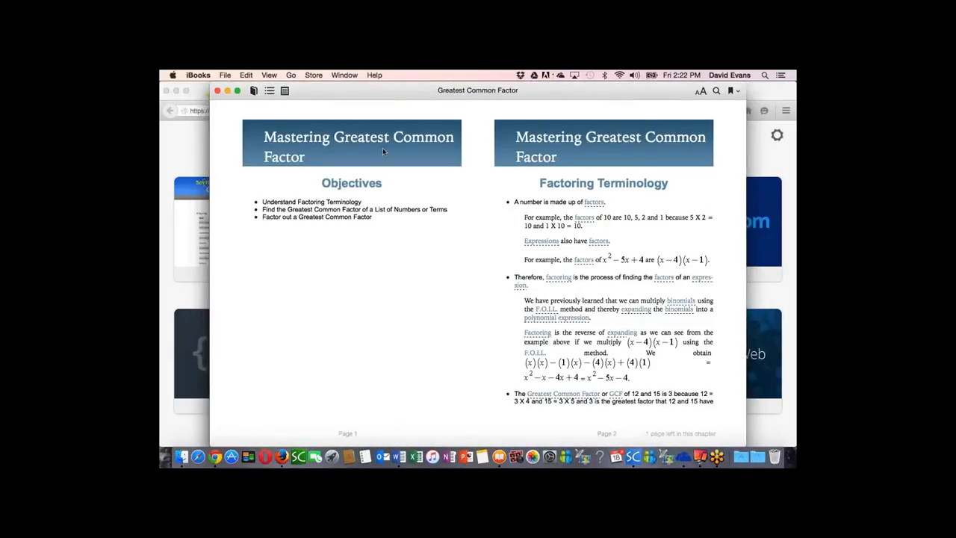
left_click(269, 75)
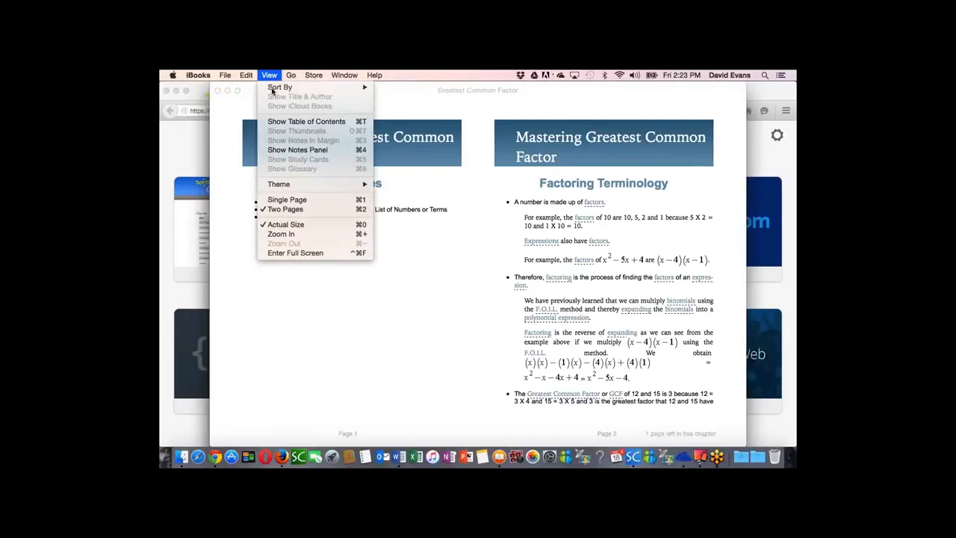
left_click(289, 200)
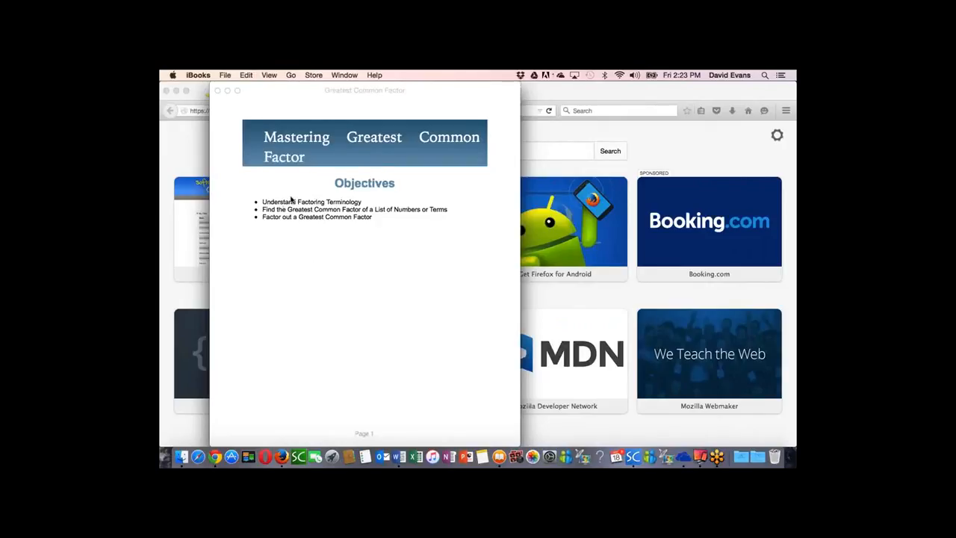
Step: Review the book's table of contents and close it again
mouse_move(322, 114)
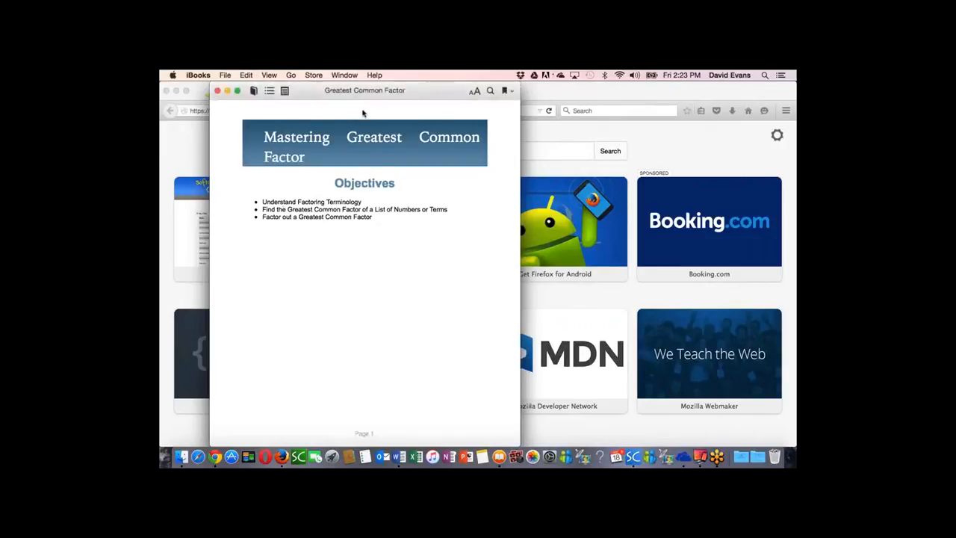
left_click(269, 91)
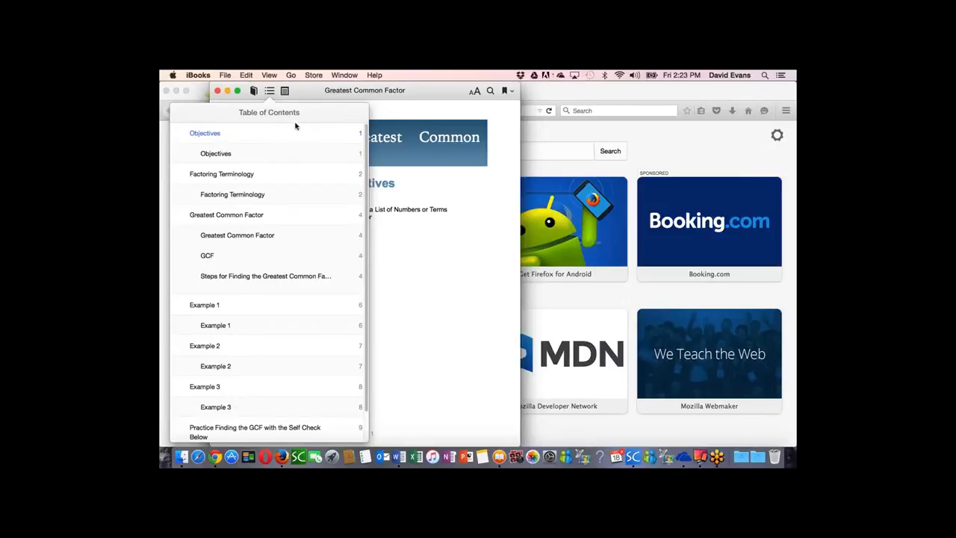
left_click(270, 91)
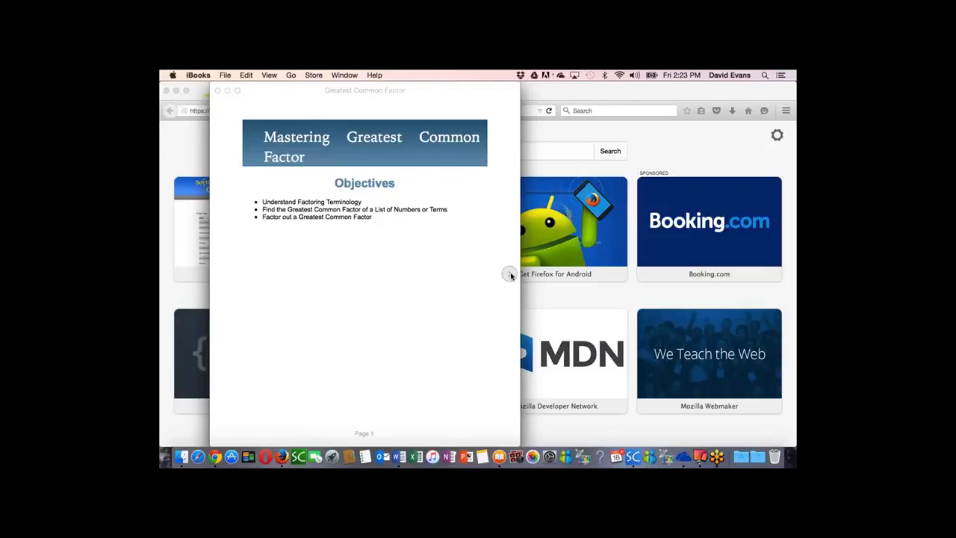
Step: Go to the Factoring Terminology page and view the glossary definitions of factors, expression and Greatest Common Factor
left_click(511, 275)
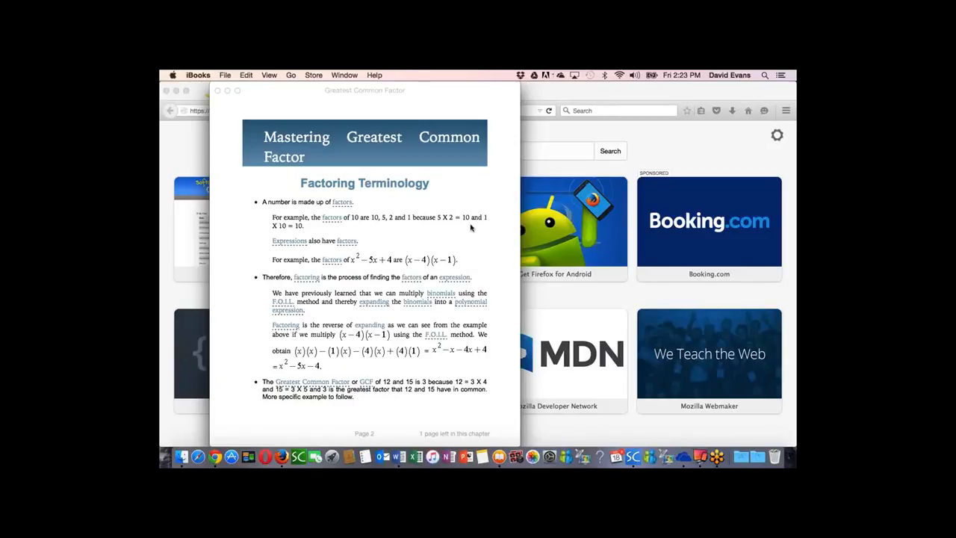
left_click(342, 204)
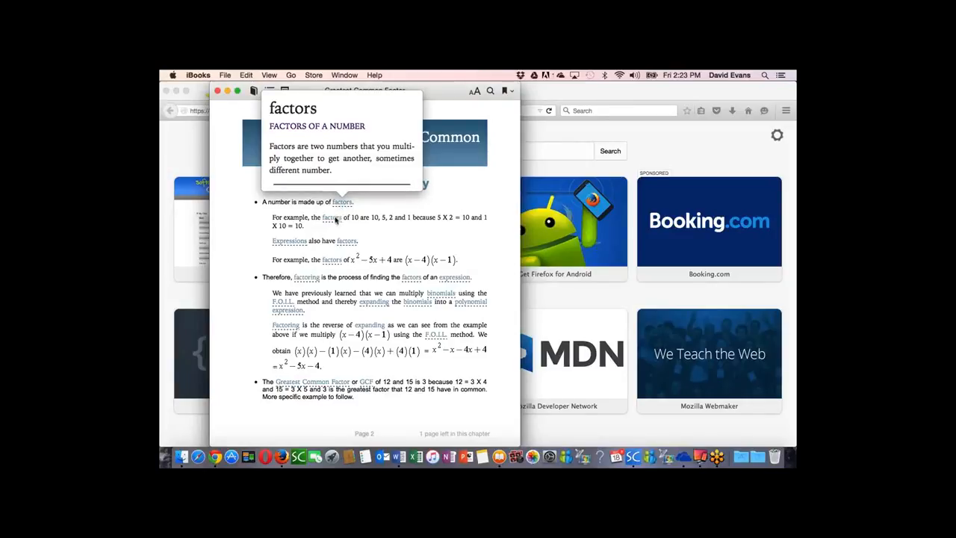
left_click(341, 206)
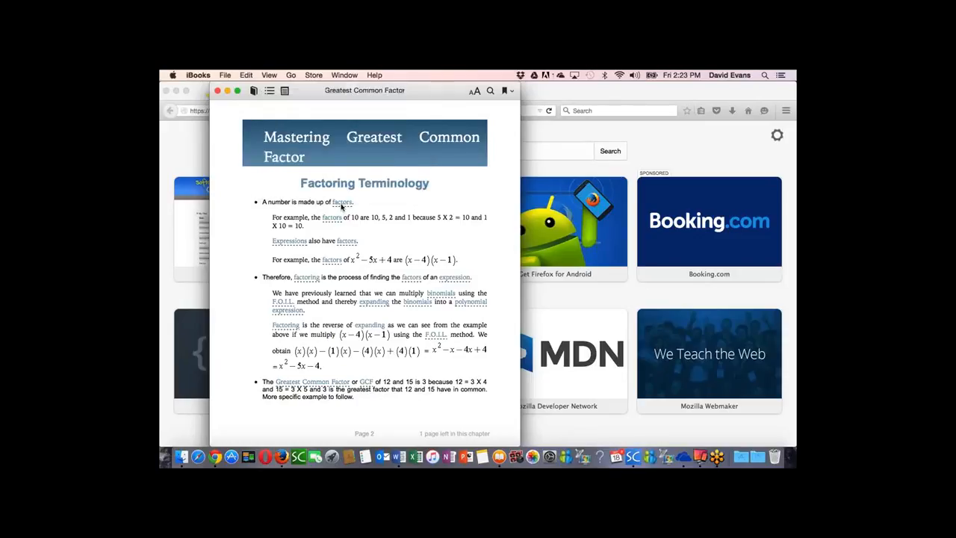
left_click(334, 217)
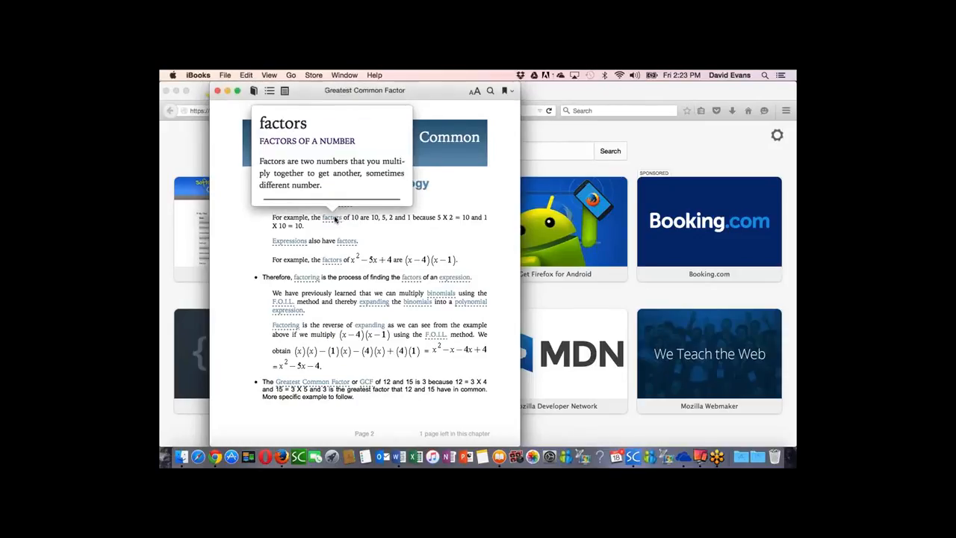
left_click(334, 217)
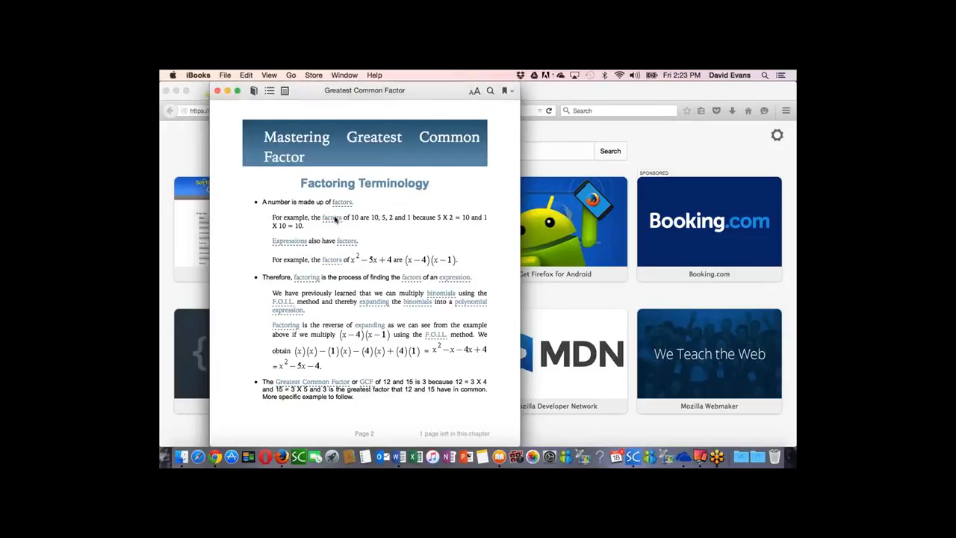
left_click(459, 278)
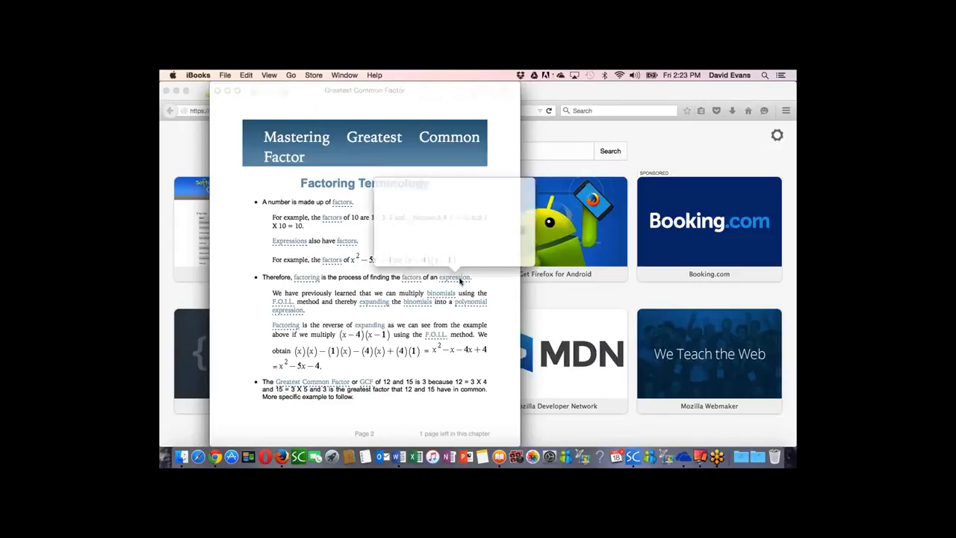
left_click(459, 278)
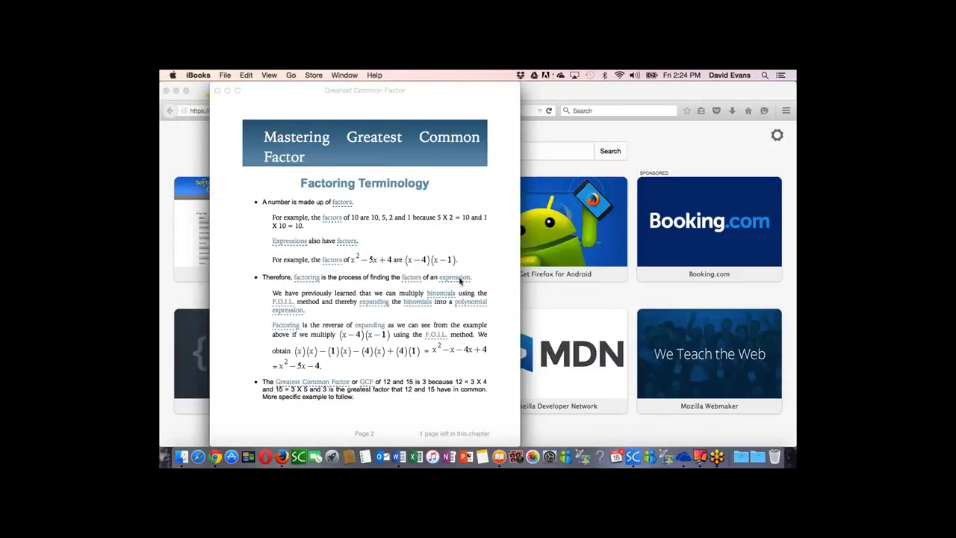
left_click(324, 387)
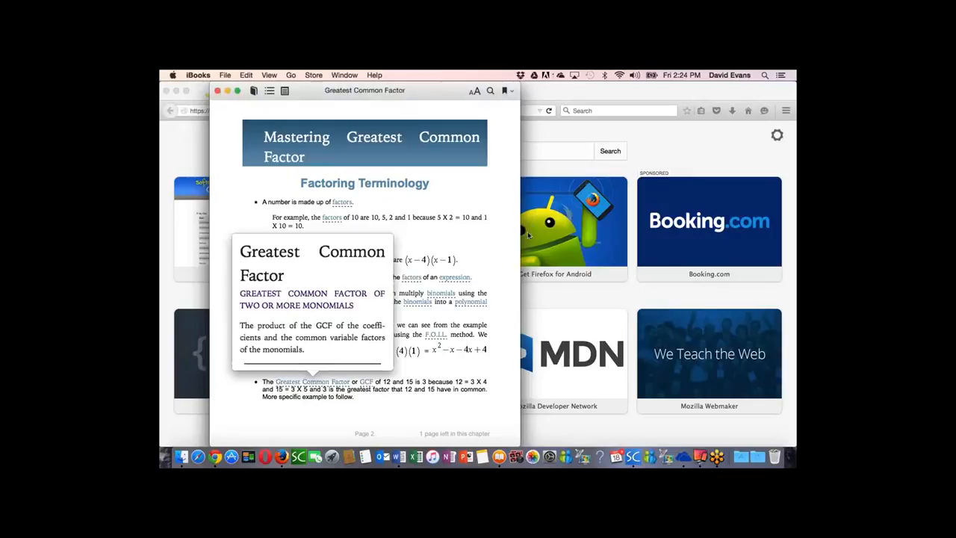
left_click(508, 276)
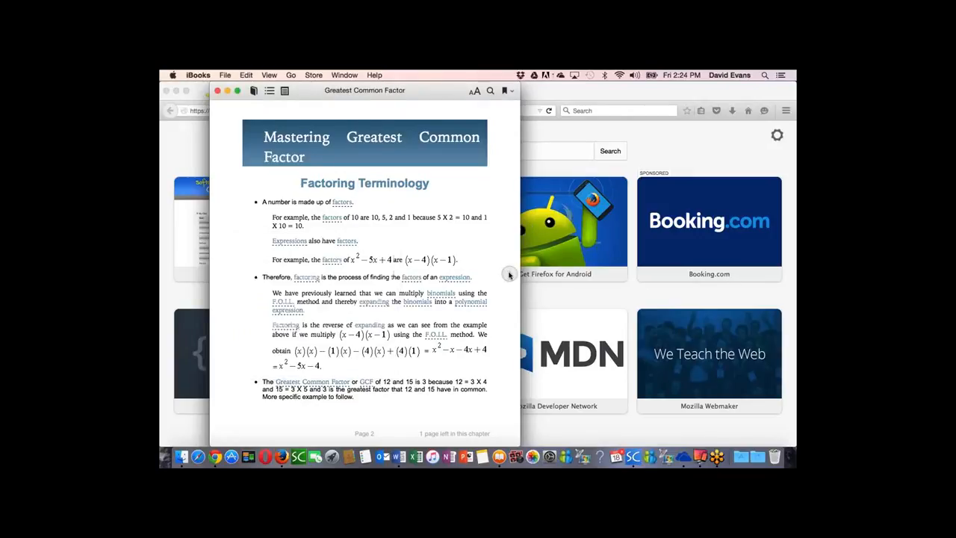
Step: Add a note reading "THis is my first note" to the words "greatest factor" on page 3 and return to page 2
left_click(509, 275)
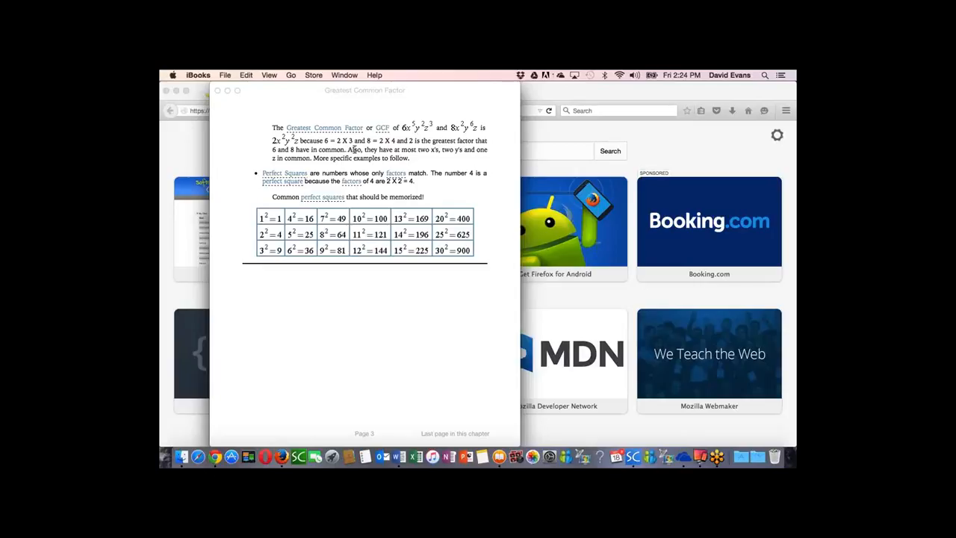
left_click_drag(431, 140, 476, 142)
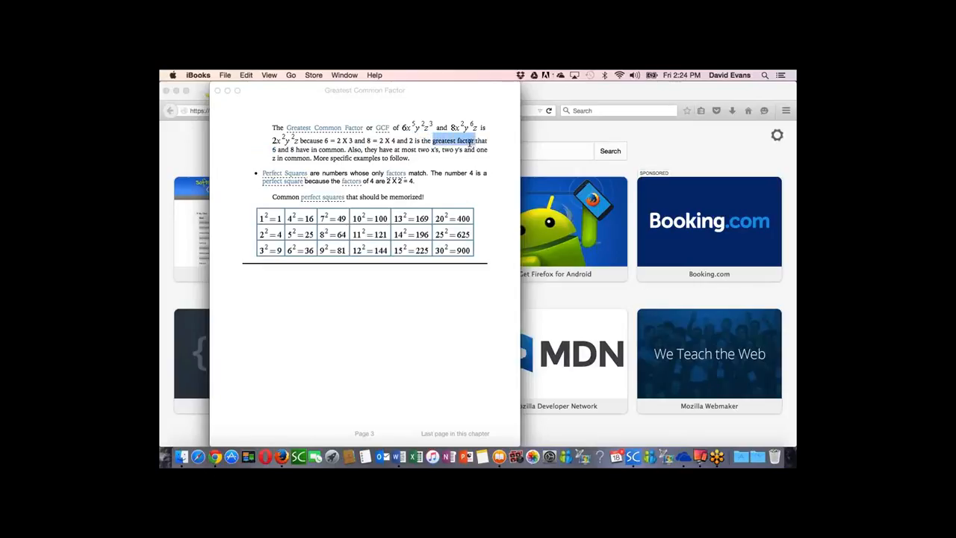
left_click(457, 142)
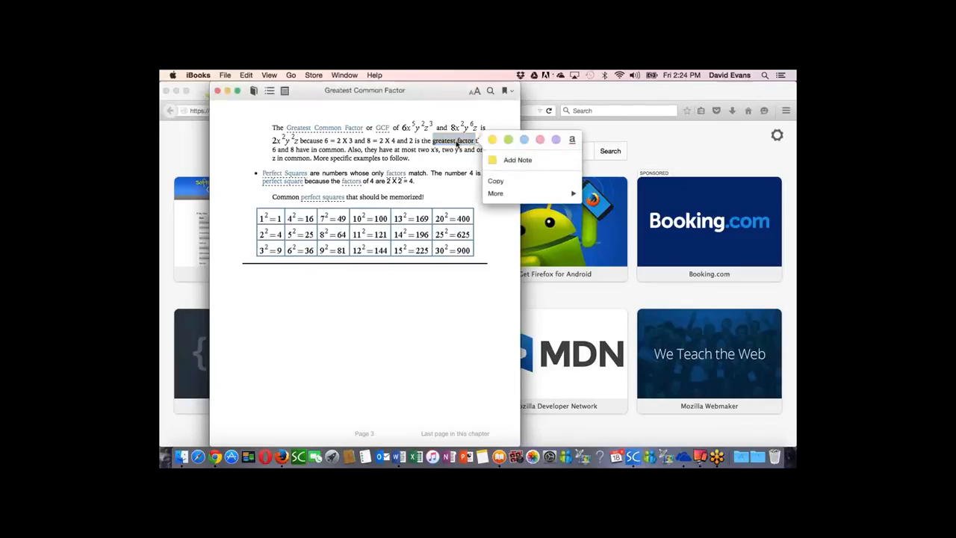
left_click(512, 161)
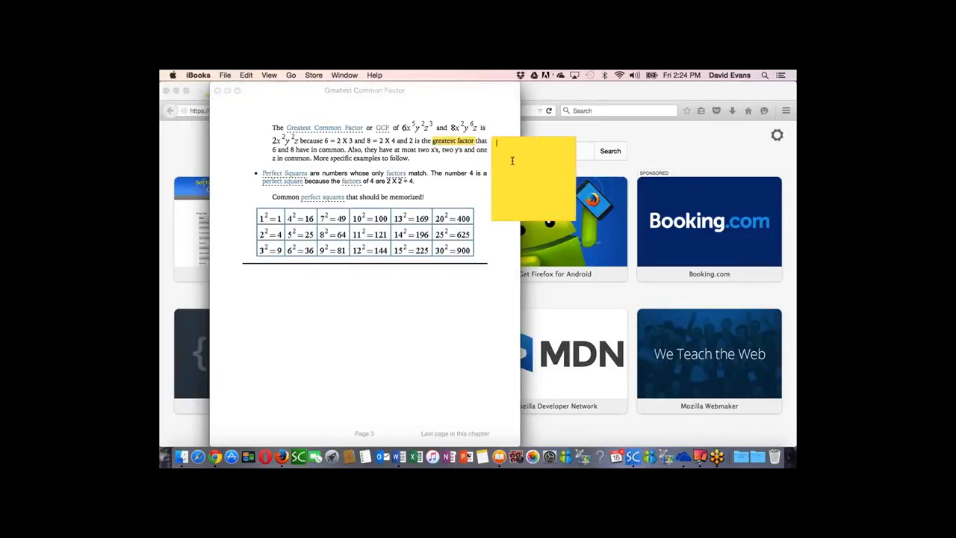
type("THis is my first note")
left_click(386, 147)
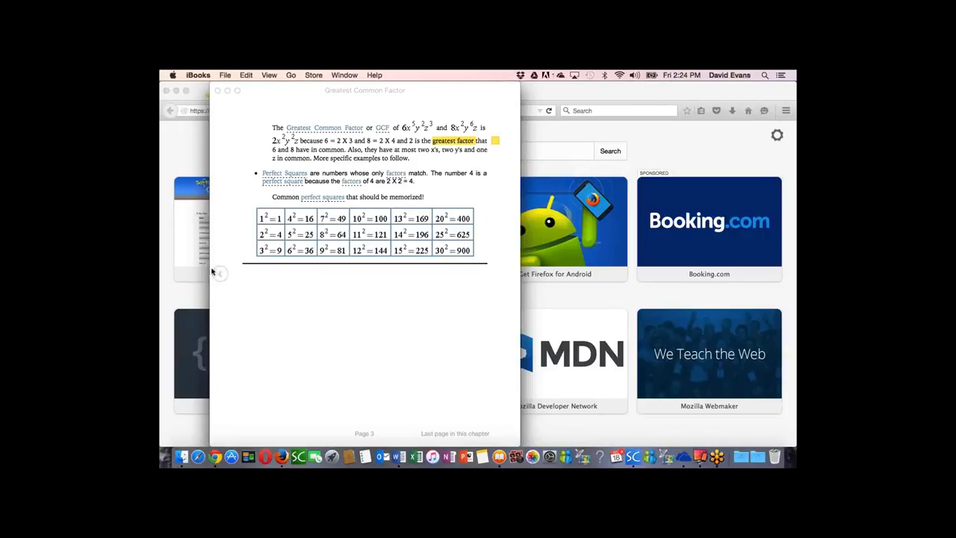
left_click(219, 276)
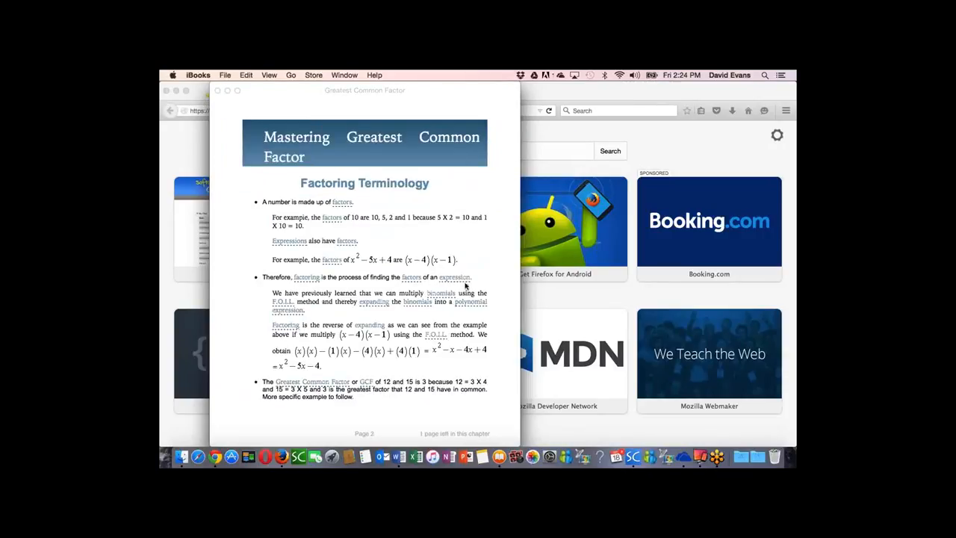
Step: Go forward to page 3, reopen the note attached to "greatest factor" and close it again
left_click(508, 275)
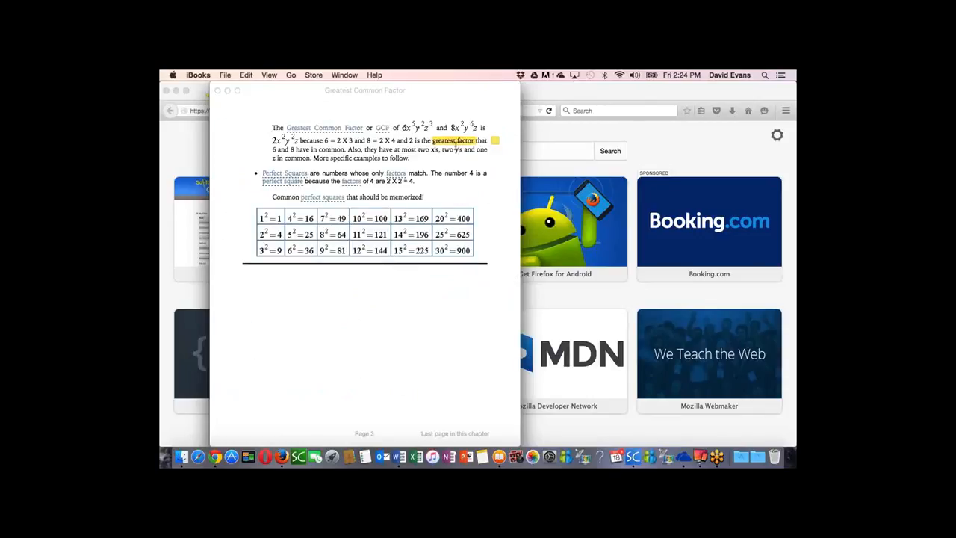
left_click(494, 140)
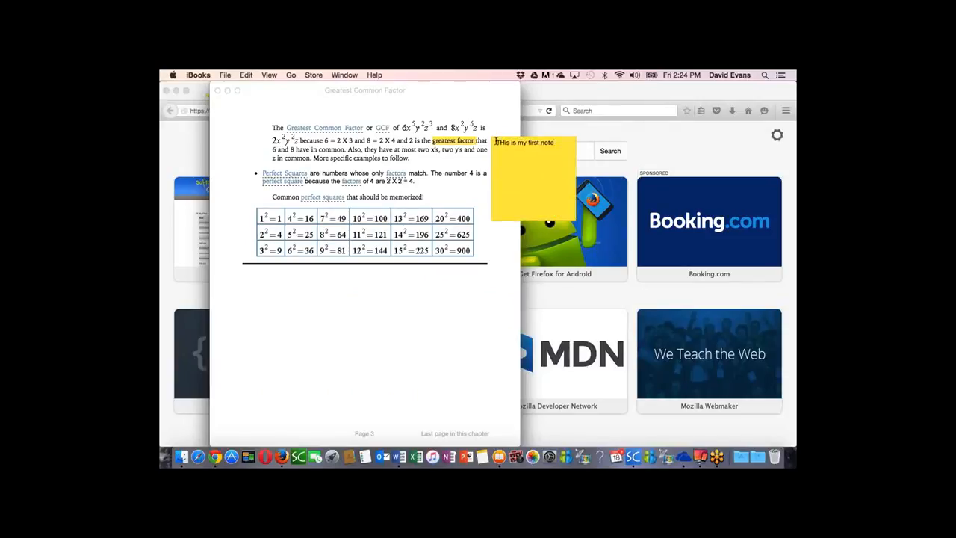
left_click(484, 142)
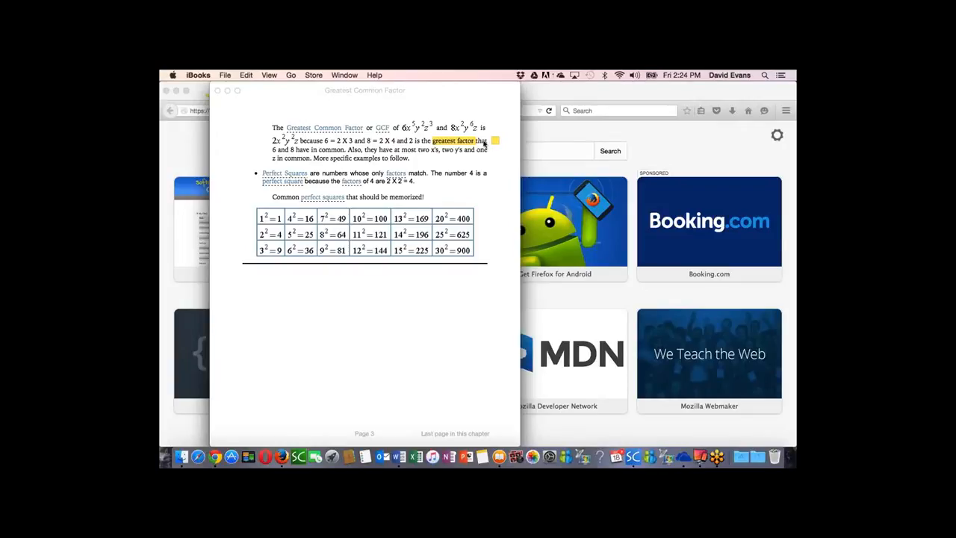
Step: Go to the Example 1 page, answer its Self Check question with True, check the answer and close the quiz
left_click(510, 275)
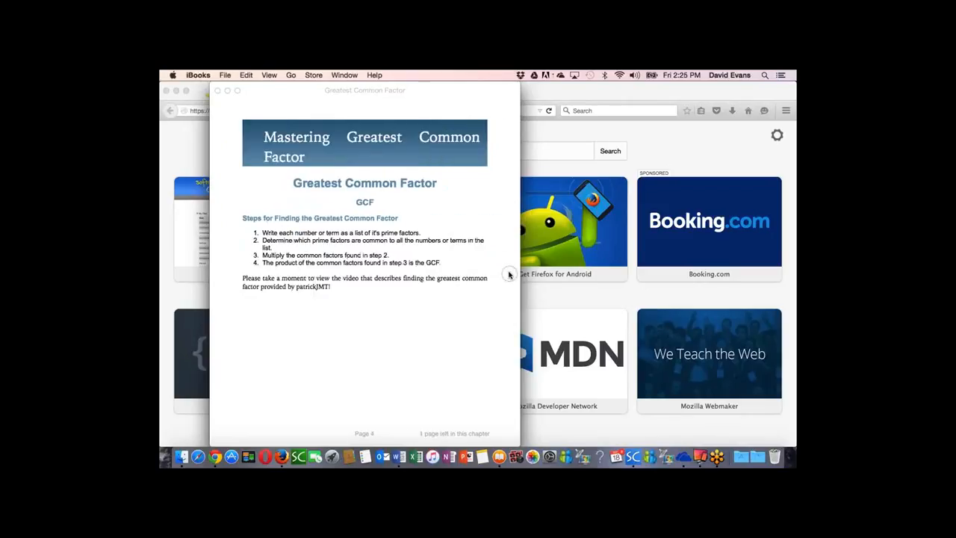
left_click(509, 275)
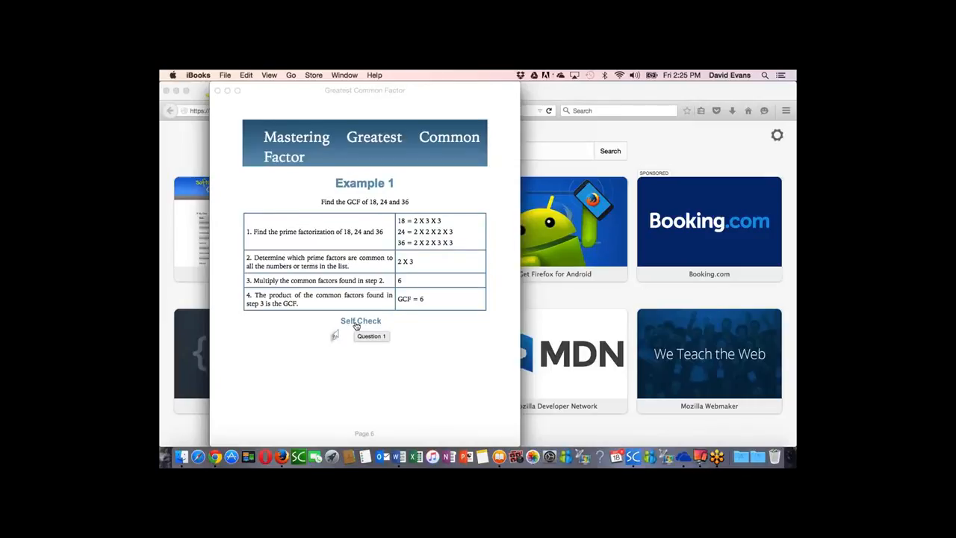
left_click(356, 323)
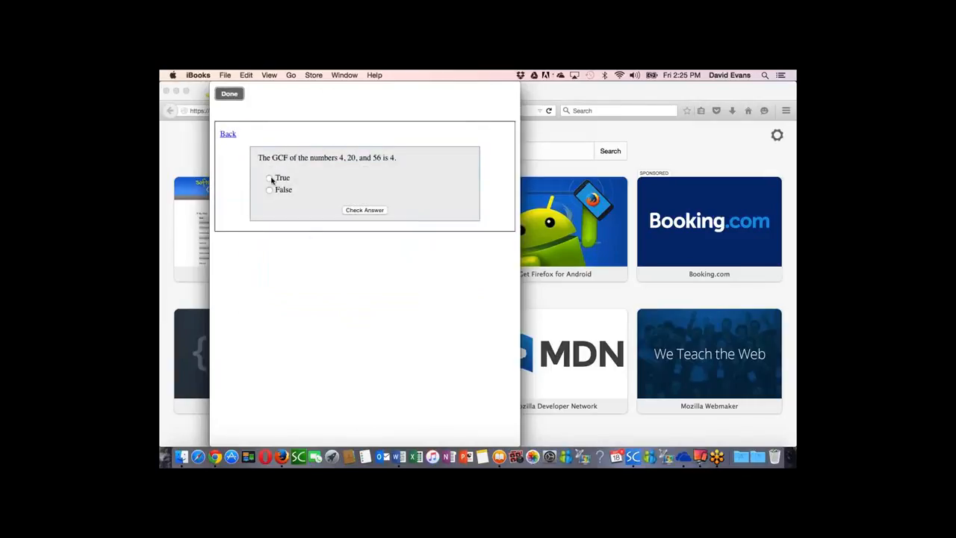
left_click(270, 178)
left_click(358, 211)
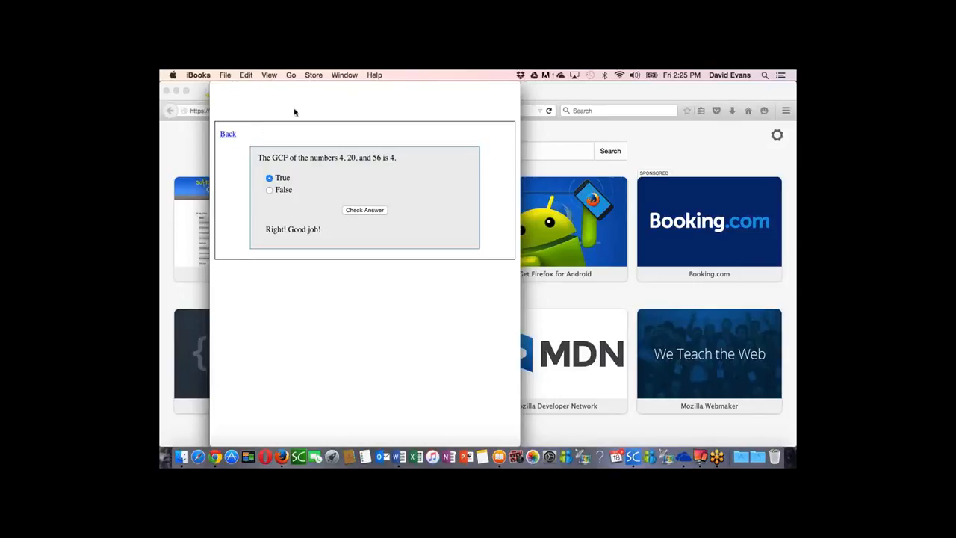
mouse_move(294, 105)
left_click(230, 95)
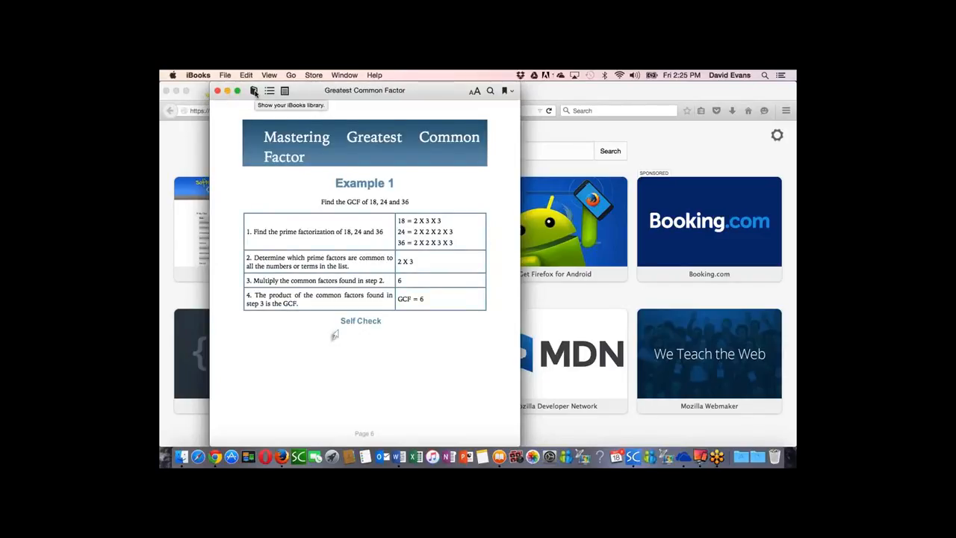
Step: Show the iBooks library, reopen the Greatest Common Factor book and go to the page for practicing finding the GCF
left_click(254, 90)
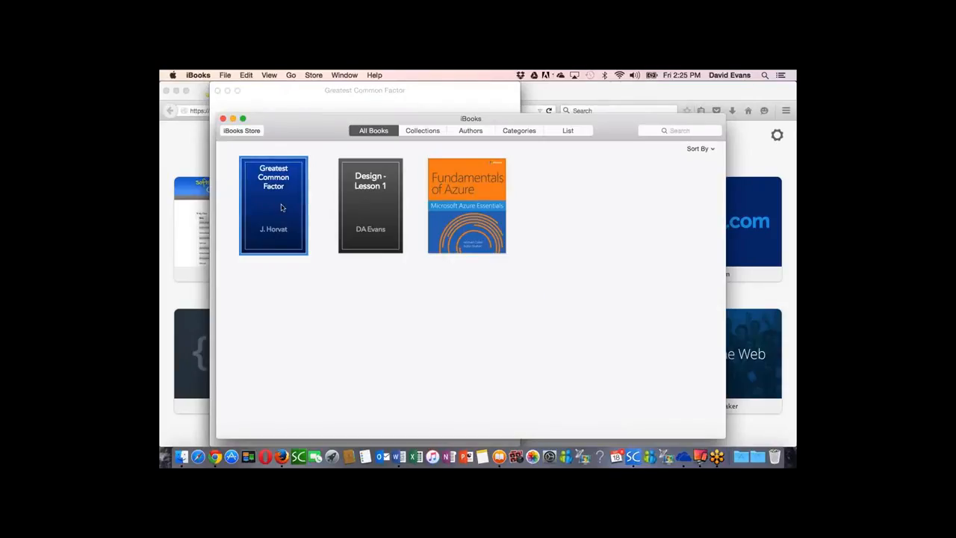
double_click(281, 208)
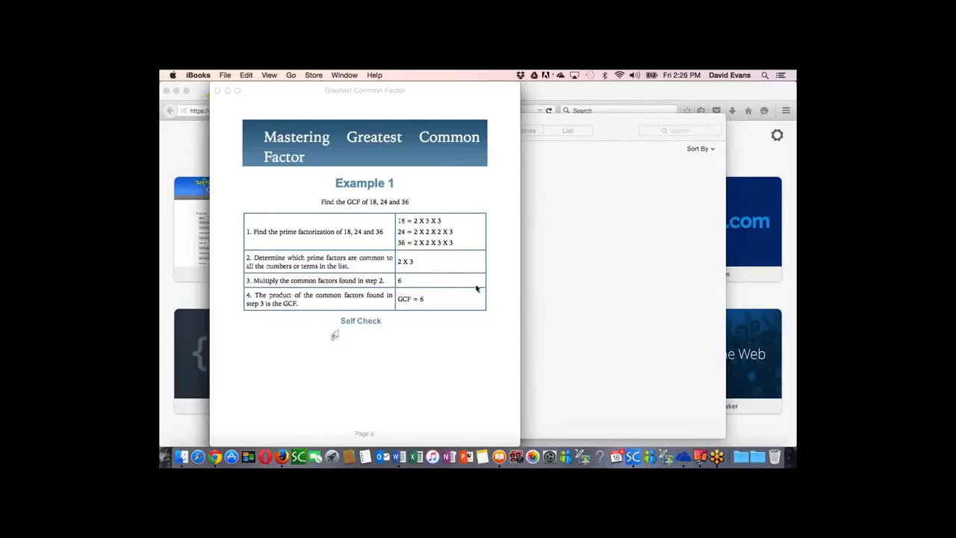
left_click(510, 275)
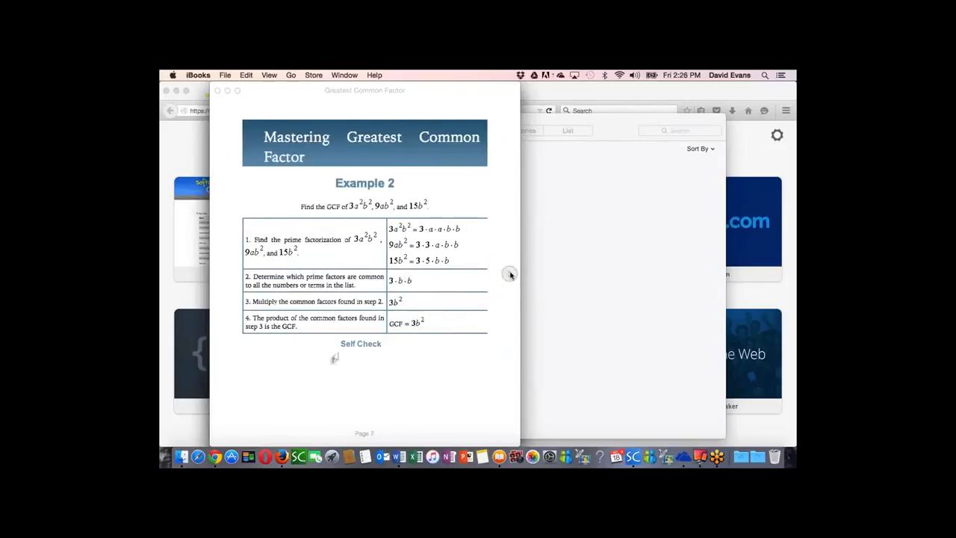
left_click(511, 275)
left_click(510, 275)
Step: In the practice page's Self Check, match items 2 to 5 with b, c, d and e, check the answers and close the quiz
left_click(359, 218)
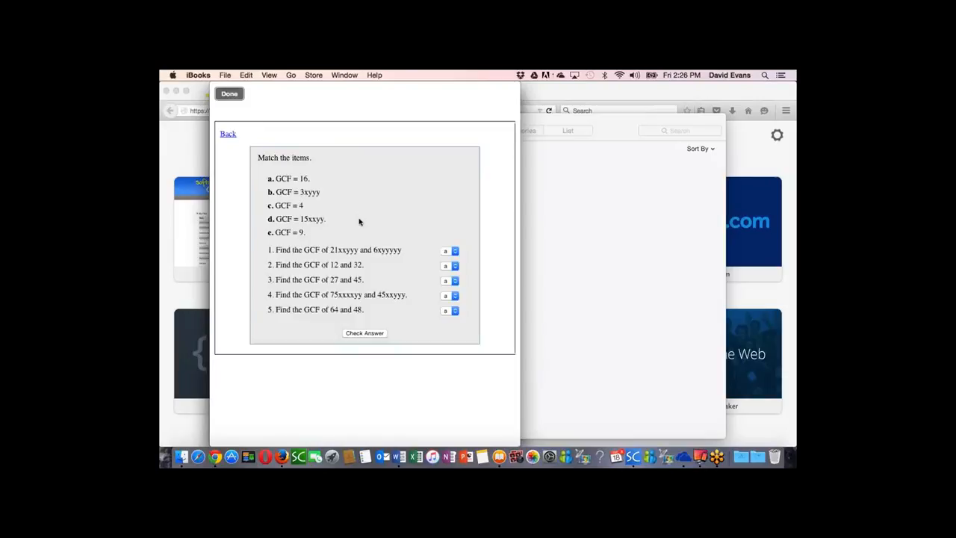
left_click(451, 266)
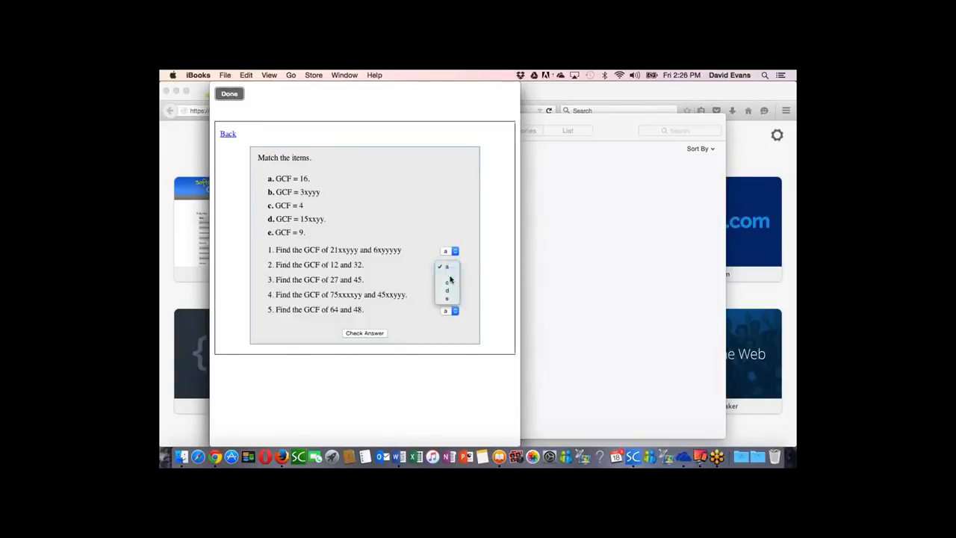
left_click(449, 275)
left_click(451, 281)
left_click(451, 296)
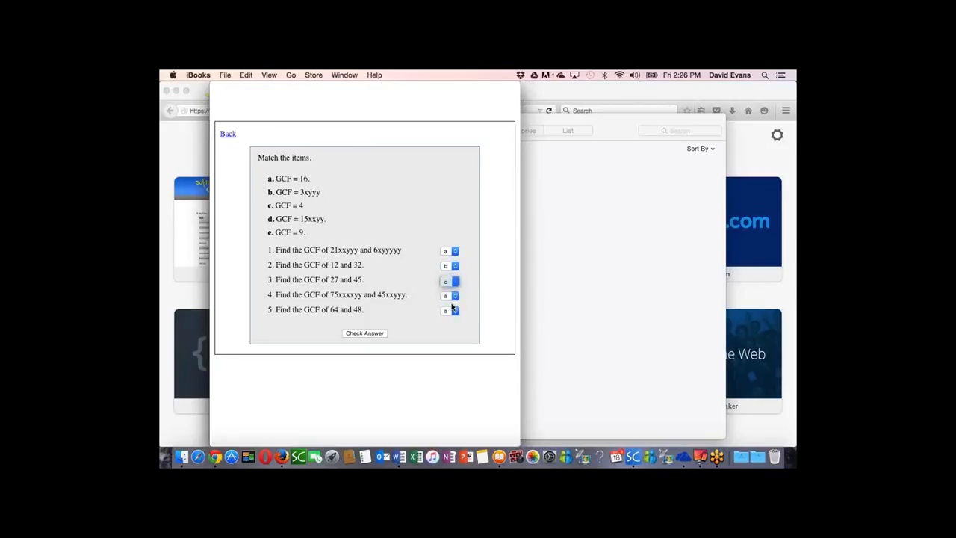
left_click(451, 296)
left_click(450, 321)
left_click(451, 310)
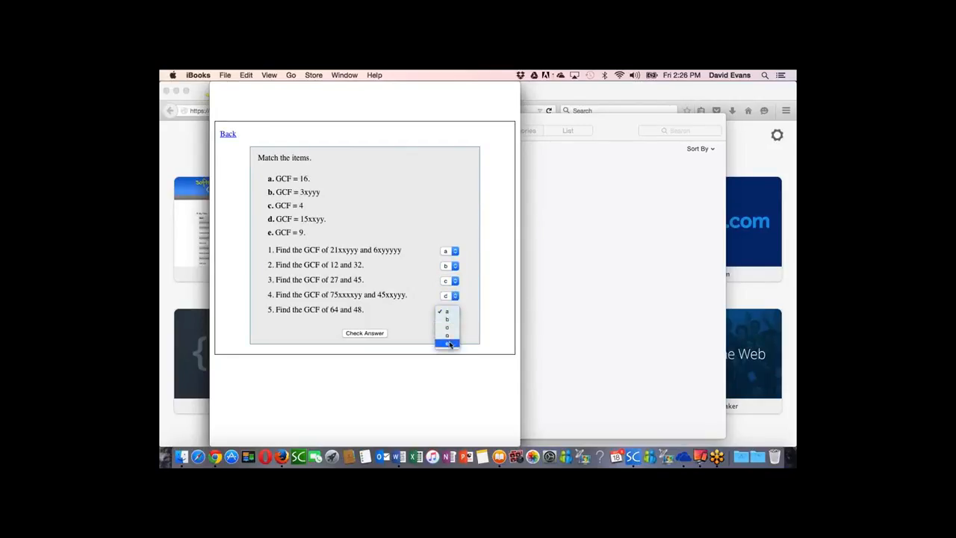
left_click(449, 344)
left_click(364, 333)
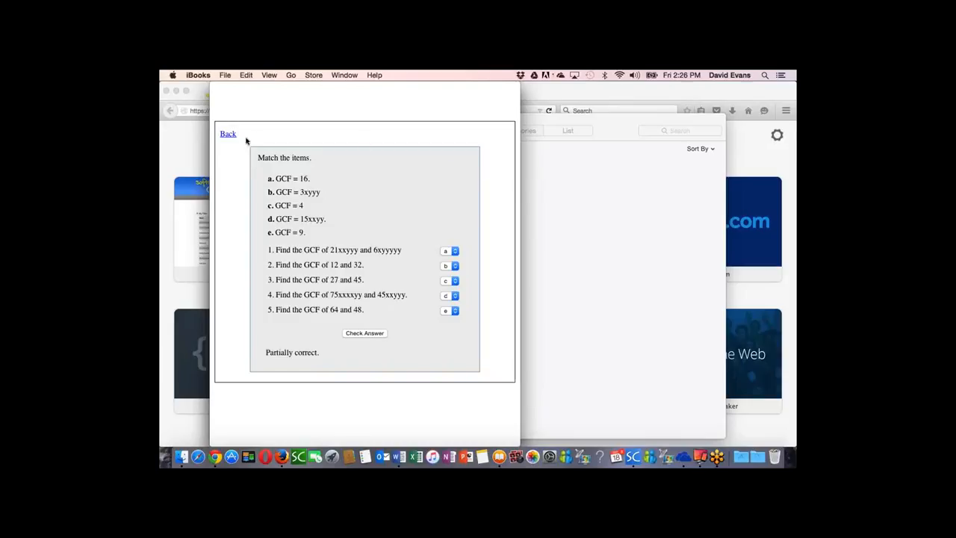
left_click(229, 94)
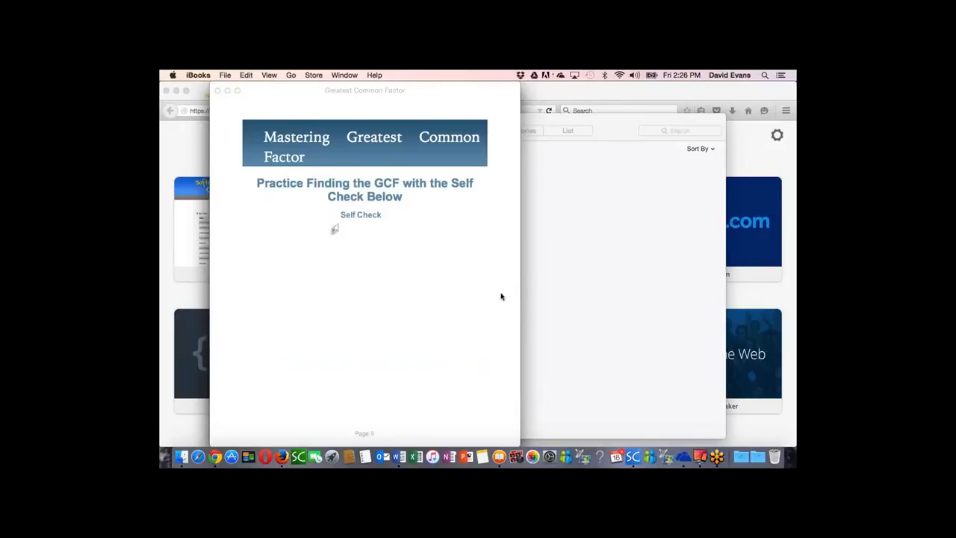
Step: Quit iBooks and return to the SoftChalk CLOUD page in Firefox
mouse_move(220, 299)
left_click(220, 274)
left_click(201, 75)
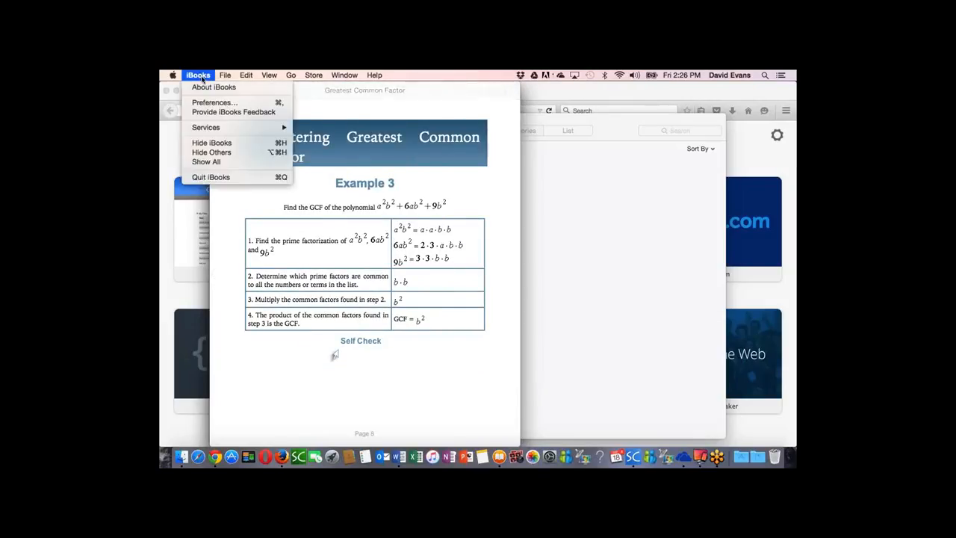
left_click(226, 180)
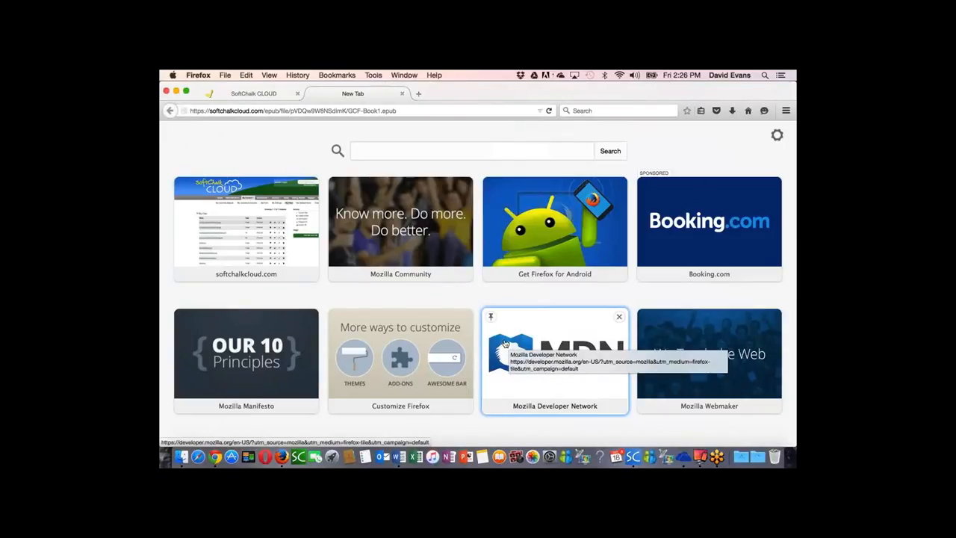
left_click(251, 94)
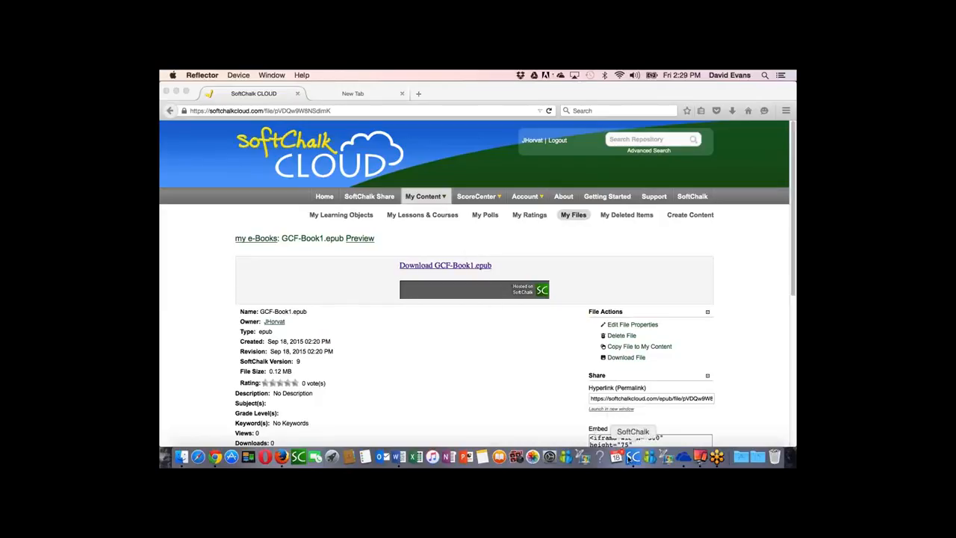
Step: Switch to SoftChalk Create and start a new lesson without saving the current GCF lesson
left_click(633, 456)
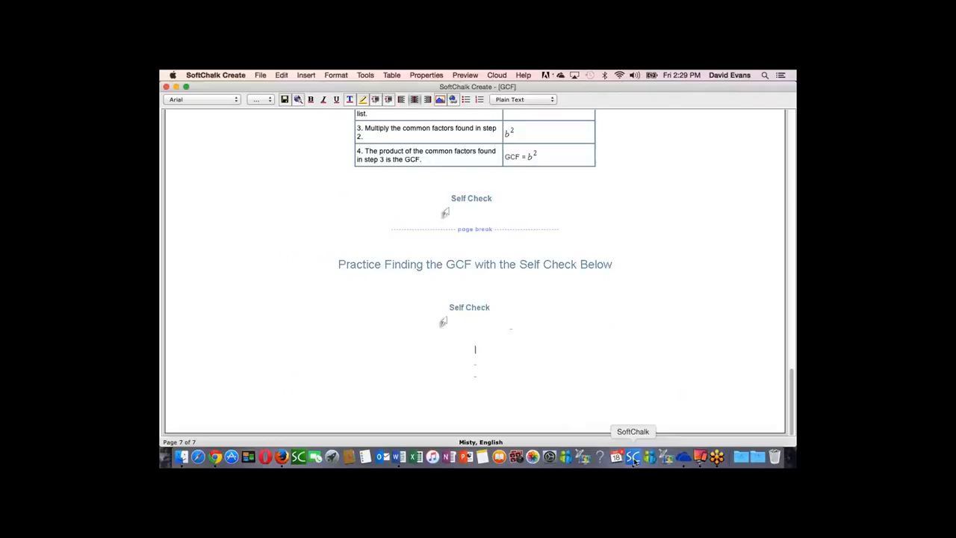
left_click(261, 76)
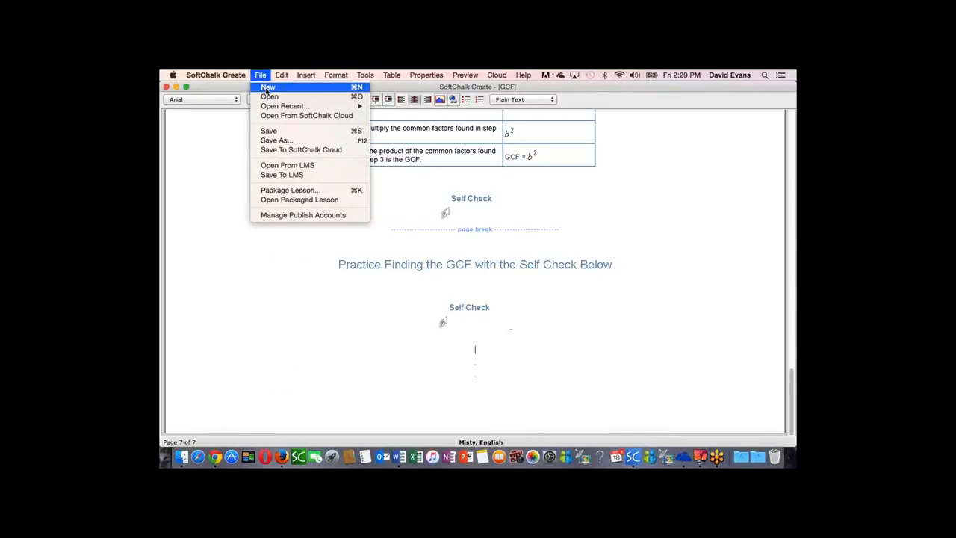
left_click(267, 88)
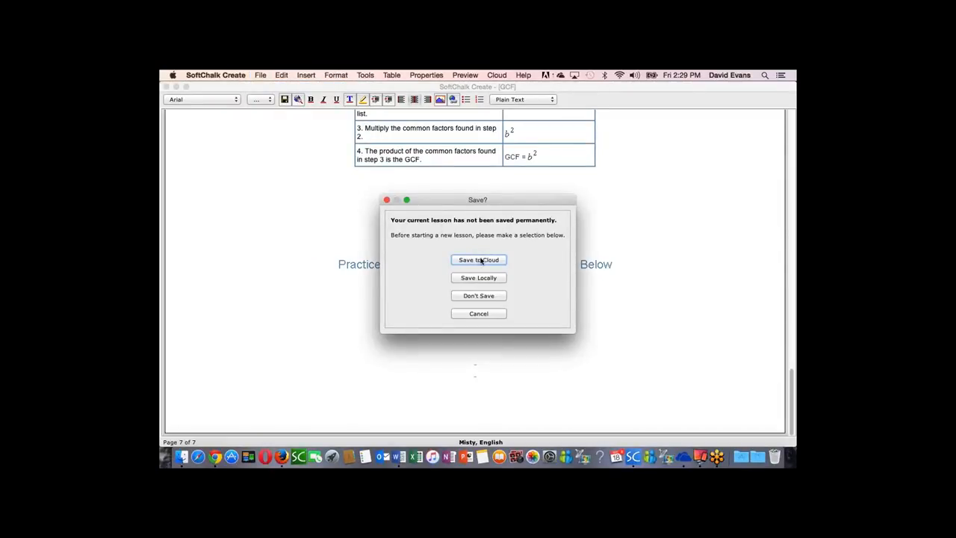
left_click(485, 296)
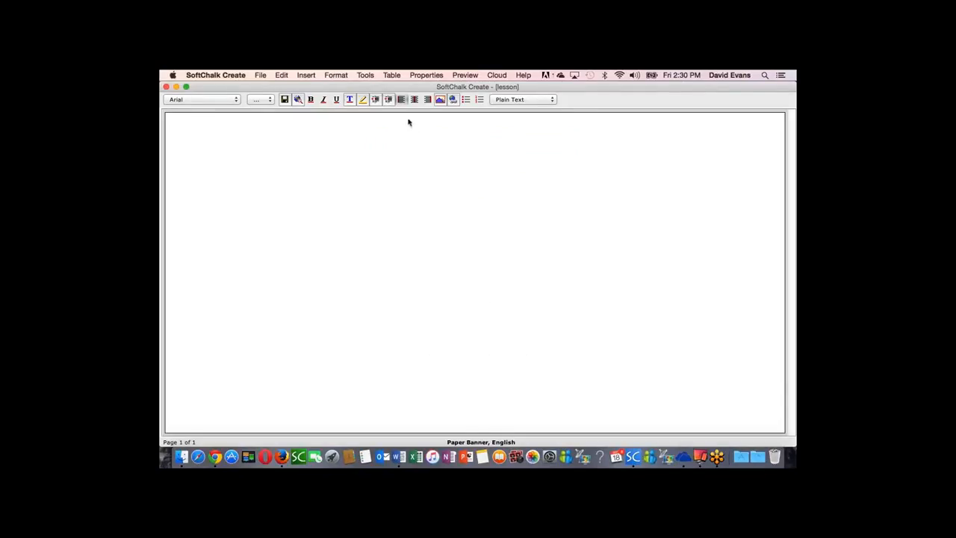
Step: Open Media Search and include the SoftChalk Cloud repository in the search
left_click(366, 77)
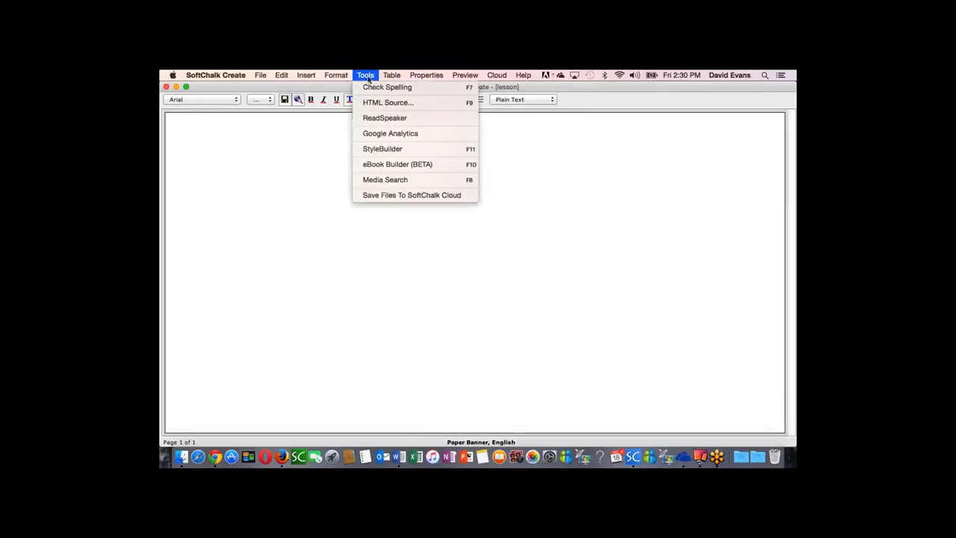
left_click(385, 180)
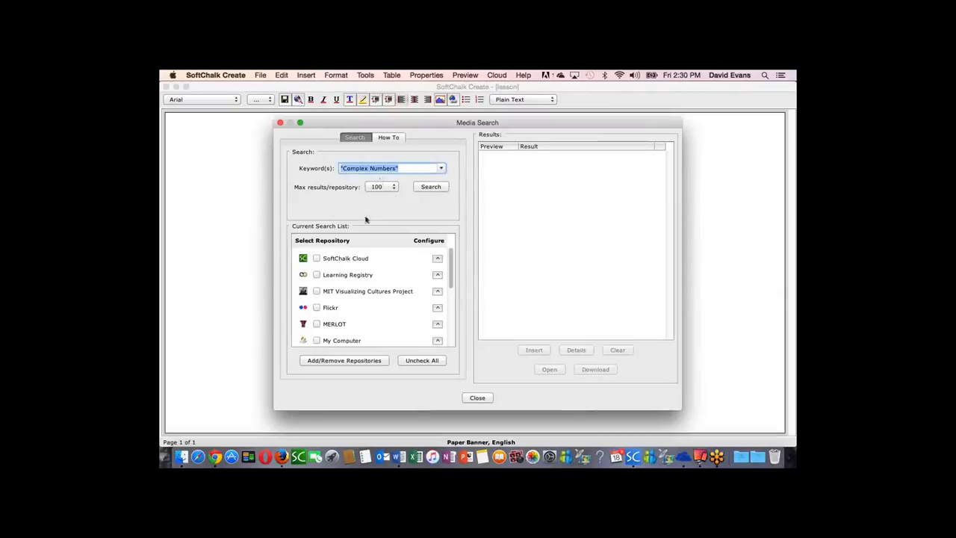
left_click(317, 258)
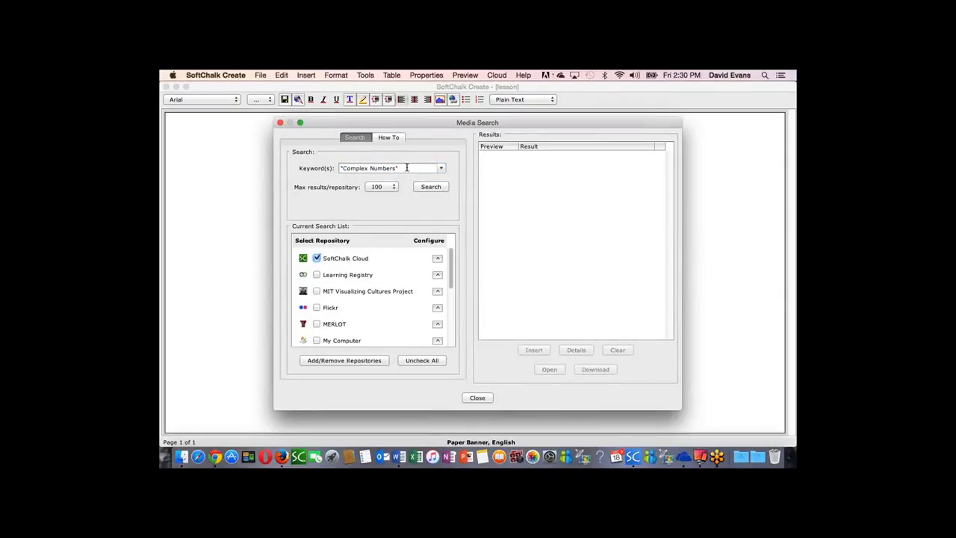
Step: Search for "The Human Ear" in quotation marks, select the first SoftChalk Cloud result and close Media Search
left_click_drag(407, 168, 333, 168)
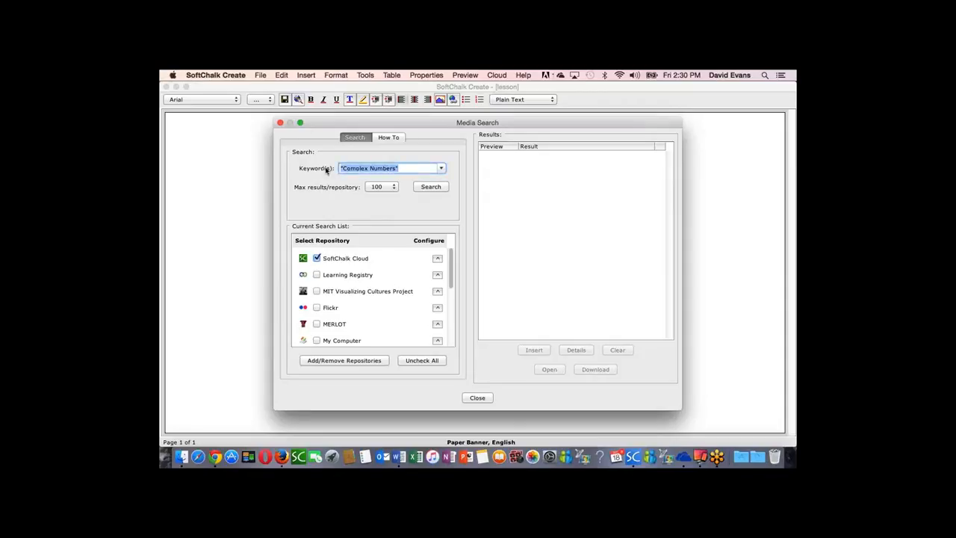
key("BackSpace")
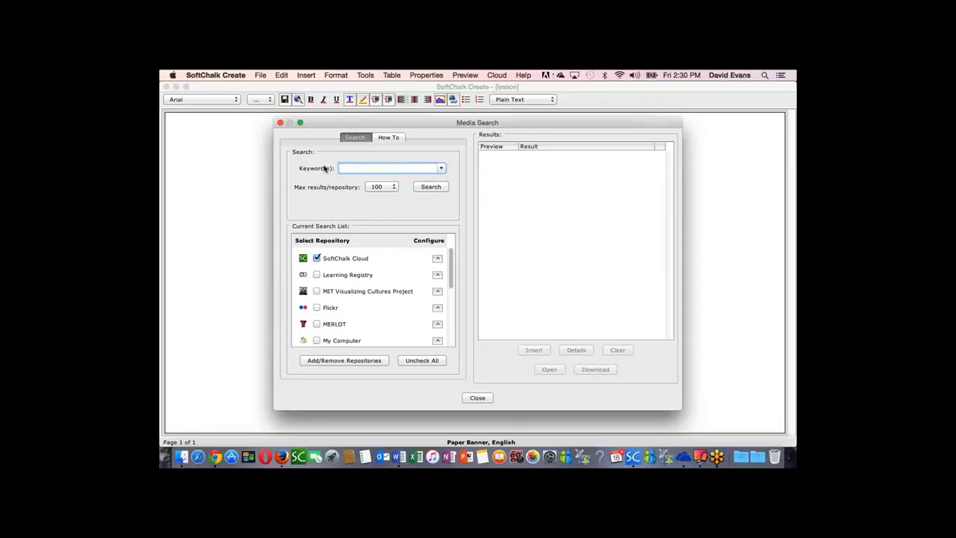
type("The Human Ear\"")
left_click(341, 168)
type("\"")
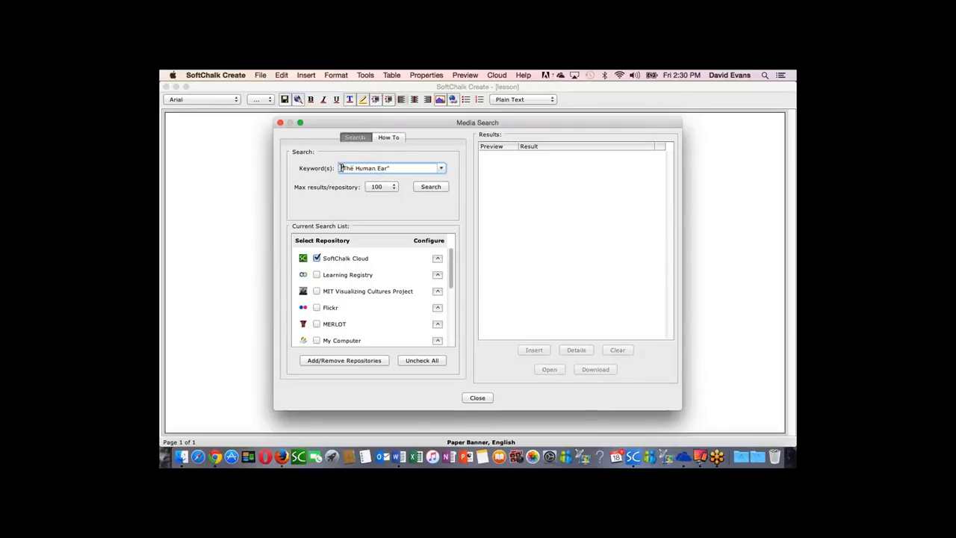
left_click(433, 188)
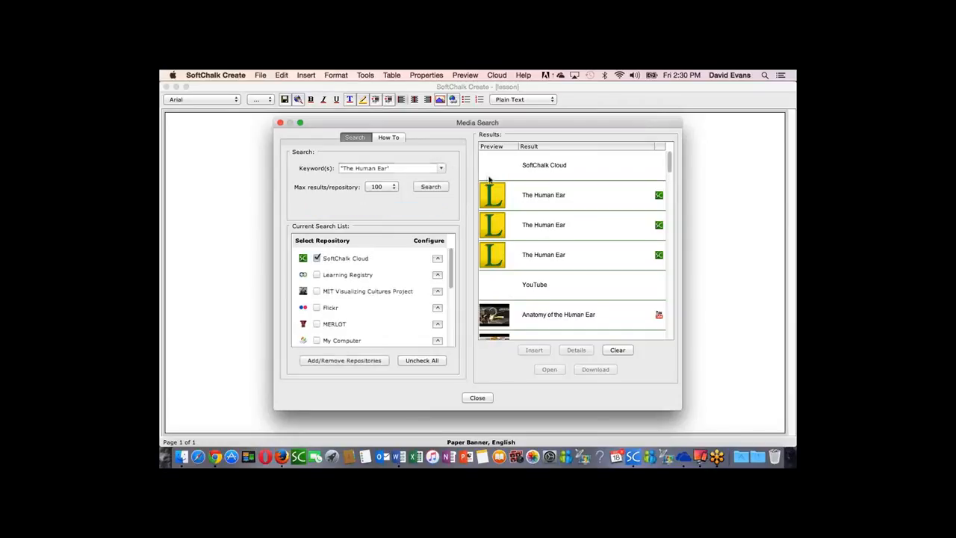
left_click(564, 198)
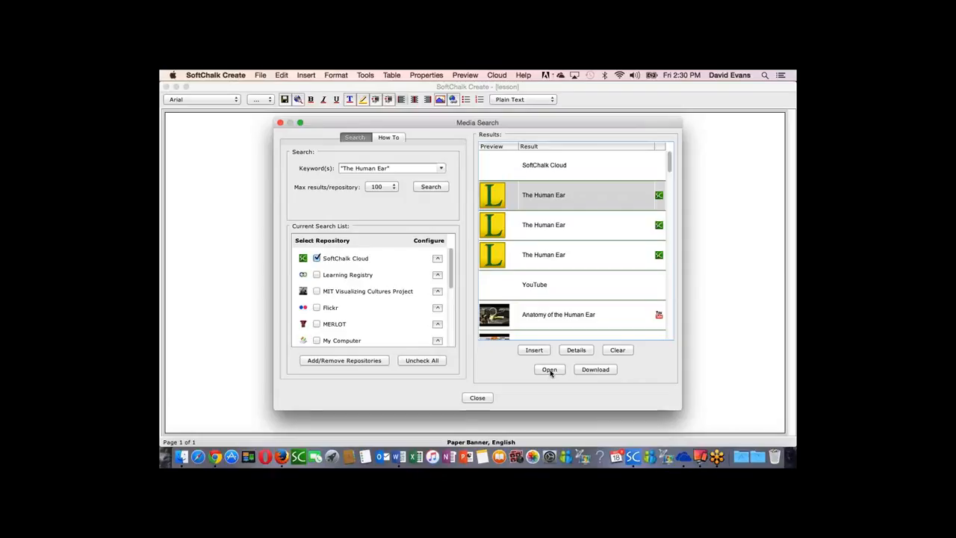
left_click(477, 397)
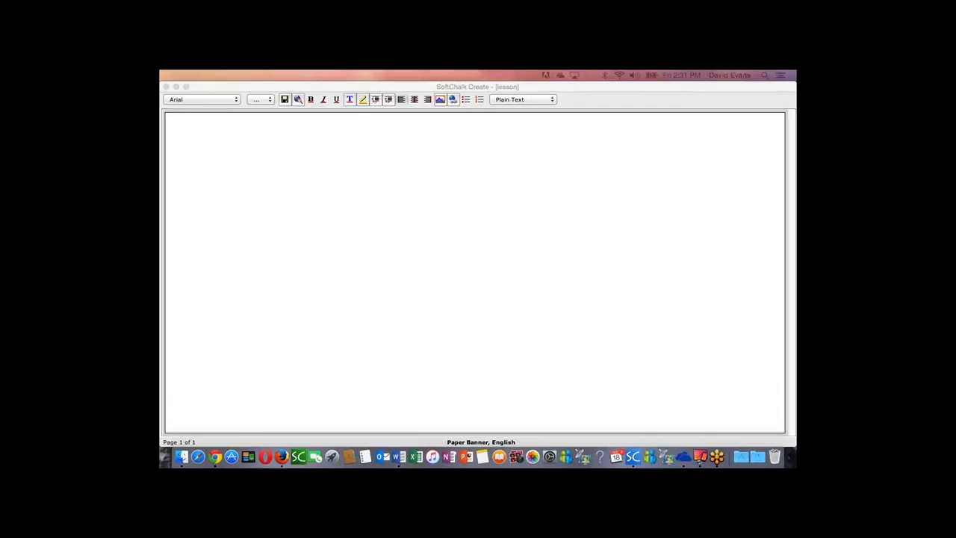
Step: Bring the Word document with the Designers text into view, look through it and copy its entire contents
left_click_drag(797, 90, 471, 92)
left_click(495, 211)
scroll(501, 212, "down", 3)
scroll(501, 213, "down", 10)
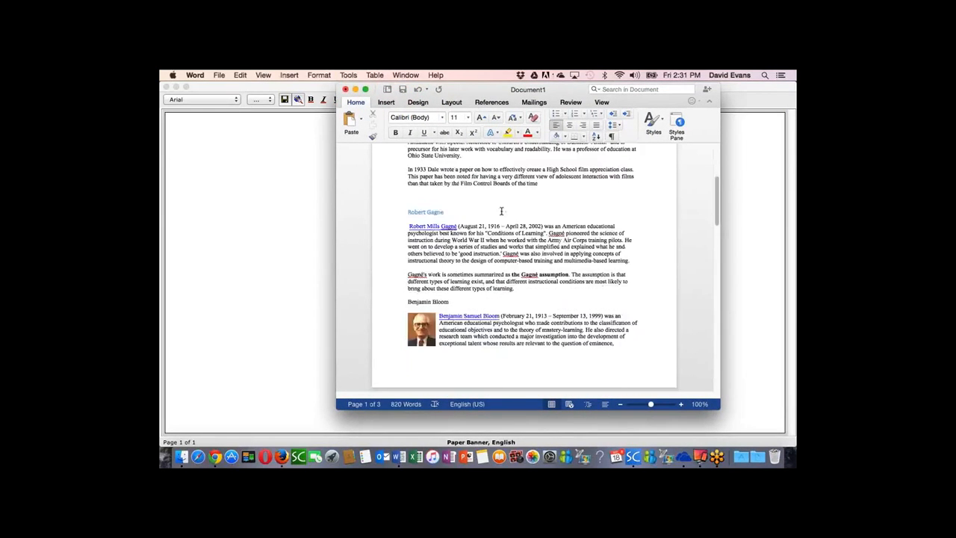
scroll(501, 213, "down", 10)
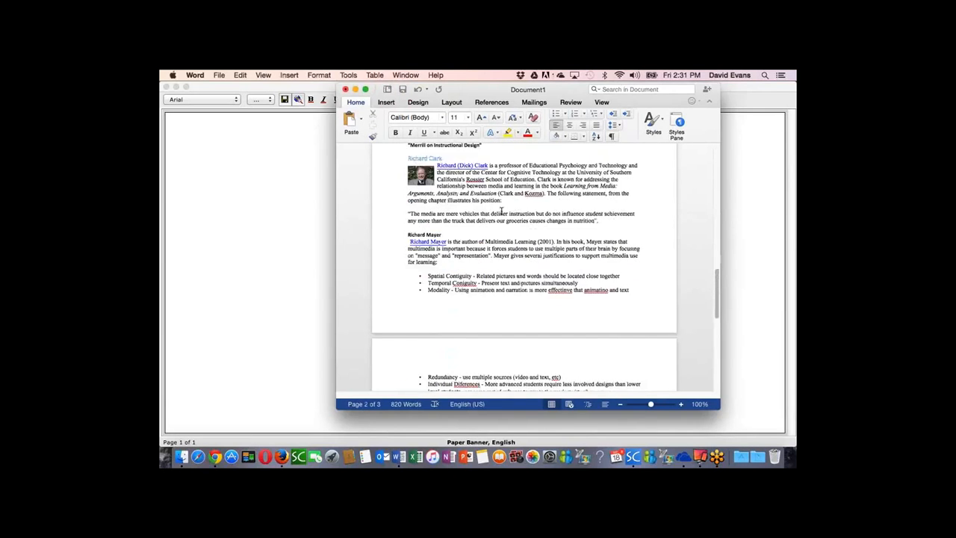
scroll(503, 214, "up", 20)
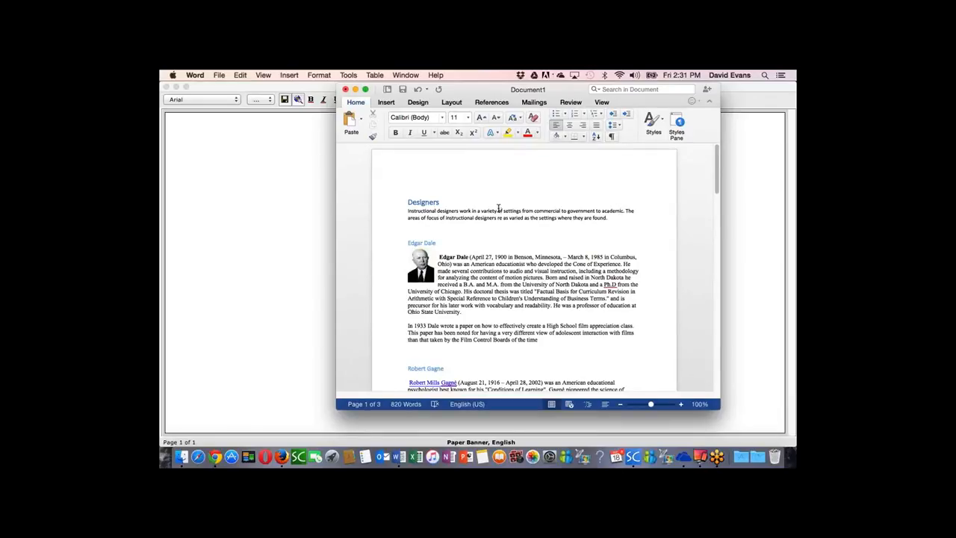
key("super+a")
key("super+c")
Step: Move the Word window back out of the way and paste the copied Designers content with its formatting into the empty lesson
left_click(188, 147)
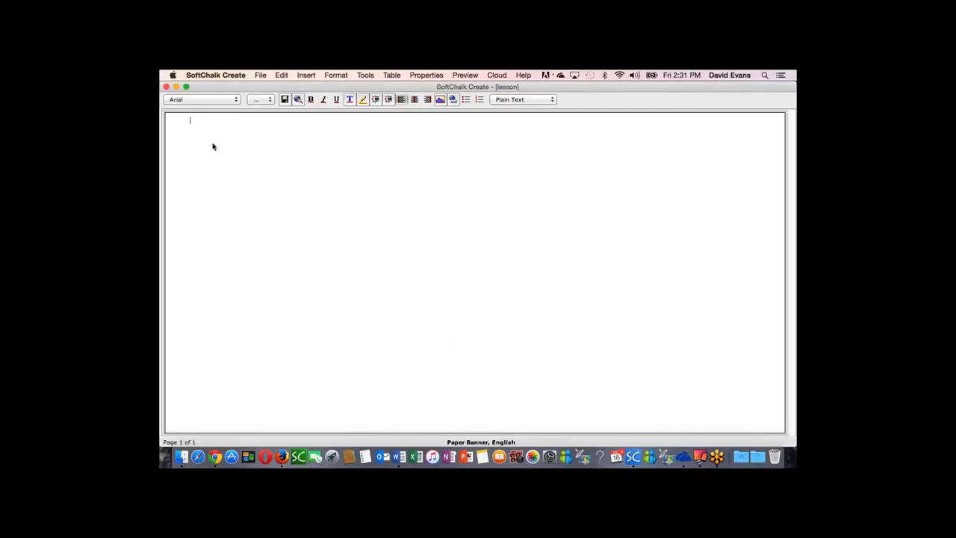
left_click(399, 456)
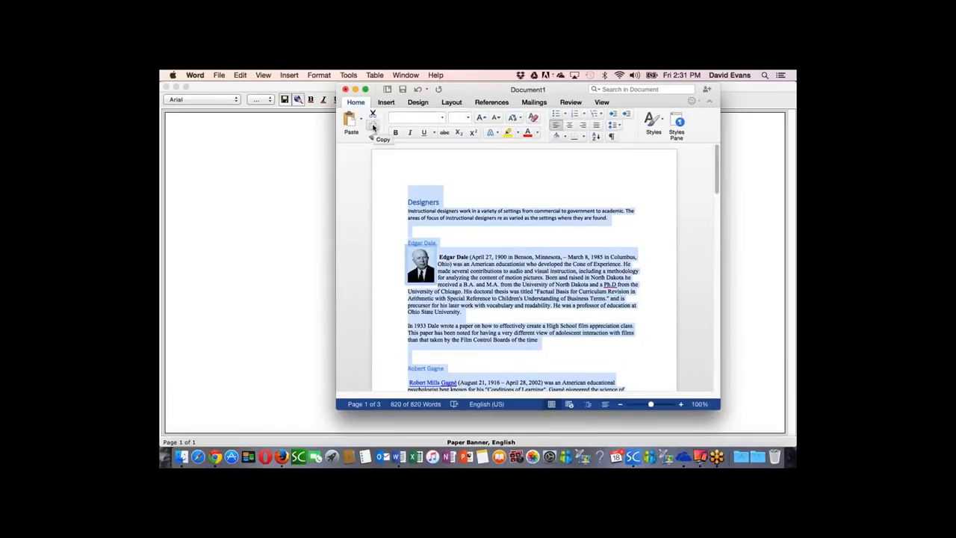
left_click_drag(470, 88, 797, 95)
left_click(235, 152)
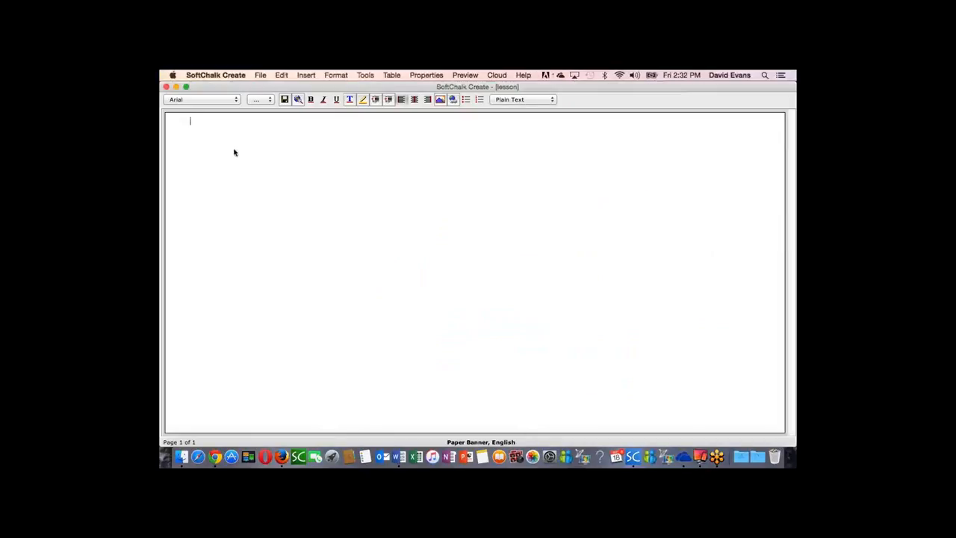
left_click(281, 75)
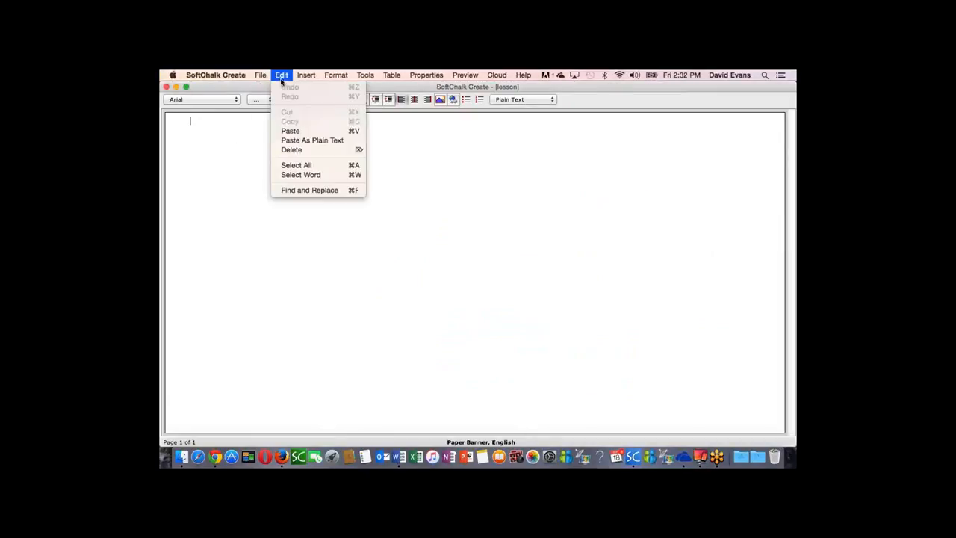
left_click(291, 131)
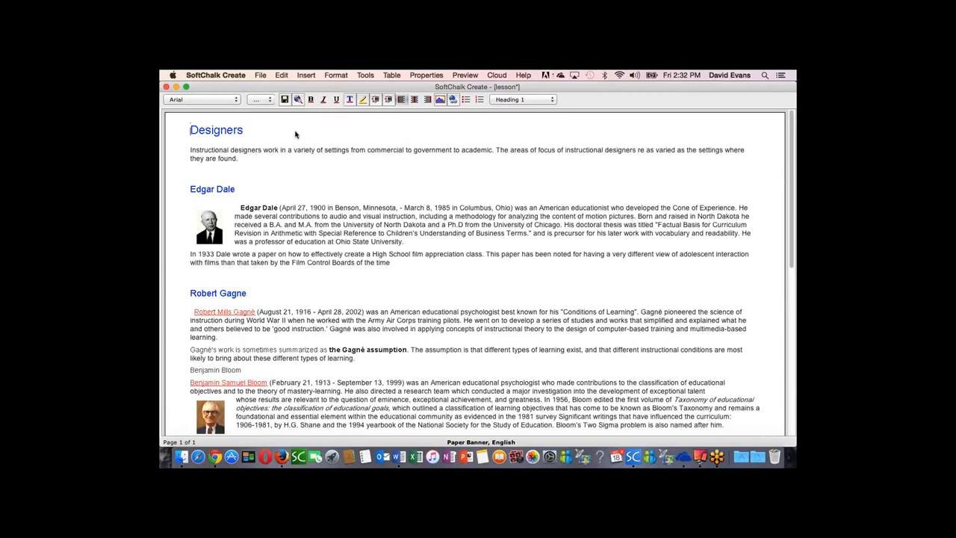
Step: Insert the shared ID-HotSpot activity from SoftChalk Cloud on a new line below the Designers introduction, followed by a page break
left_click(250, 162)
key("Return")
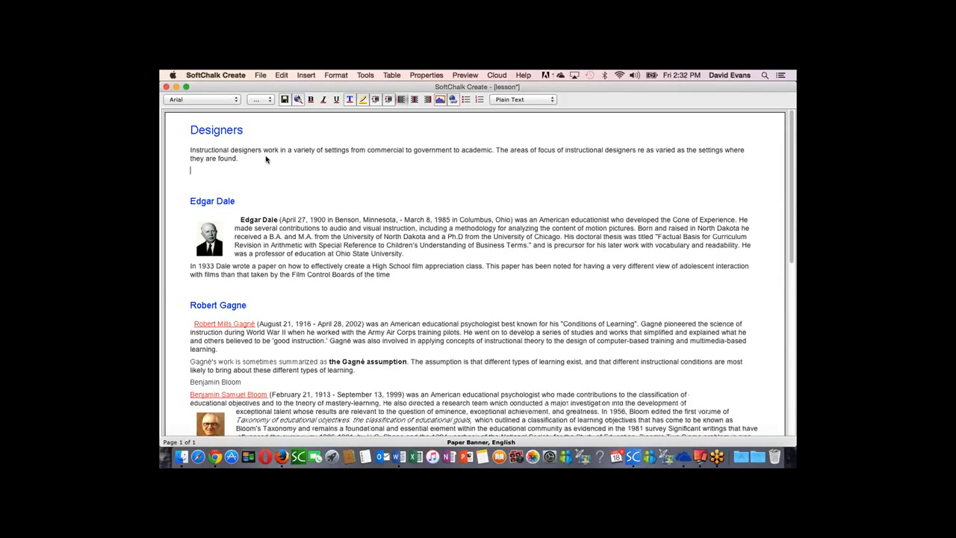
left_click(306, 76)
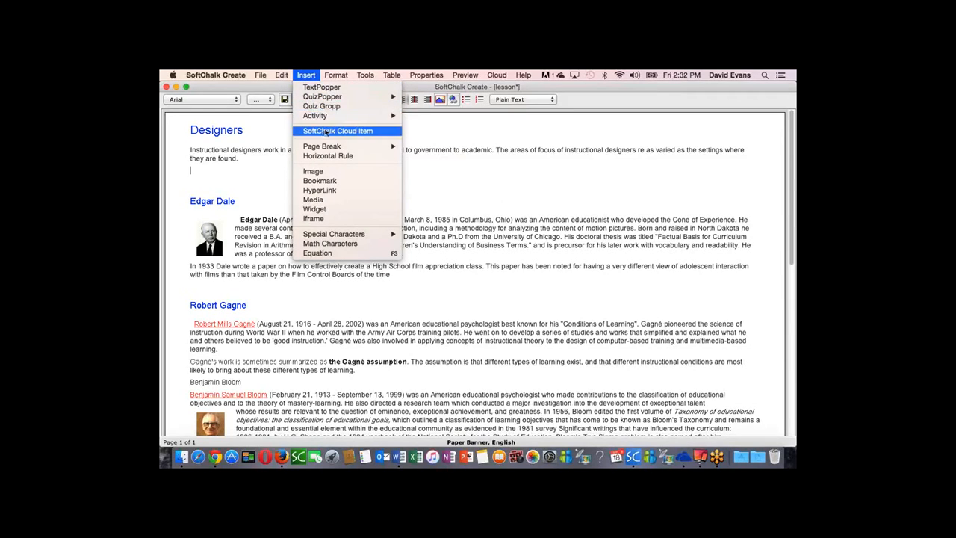
left_click(358, 132)
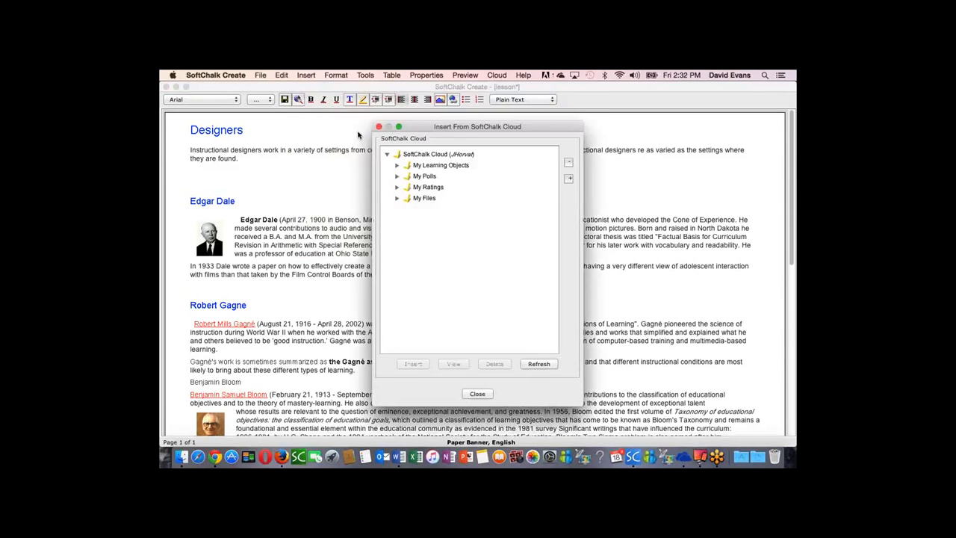
left_click(398, 166)
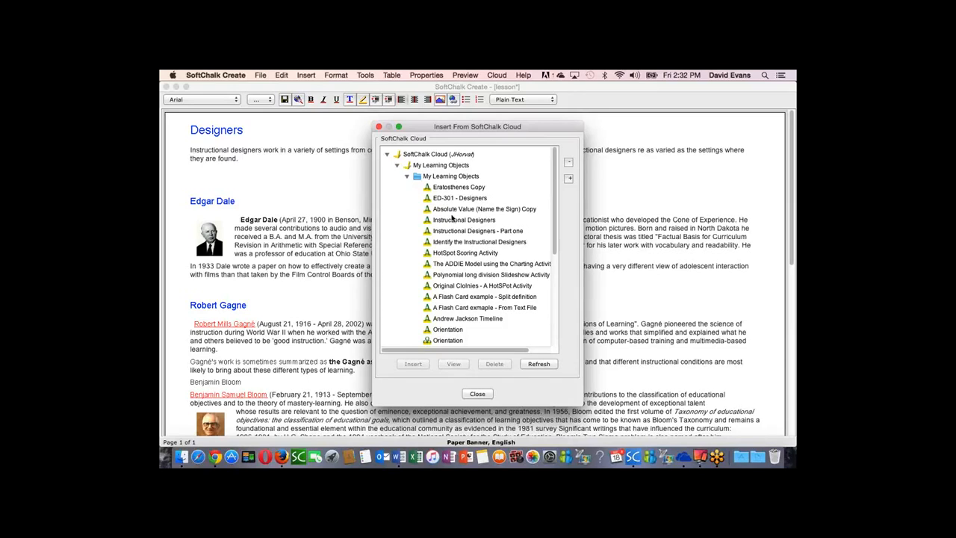
scroll(453, 223, "down", 5)
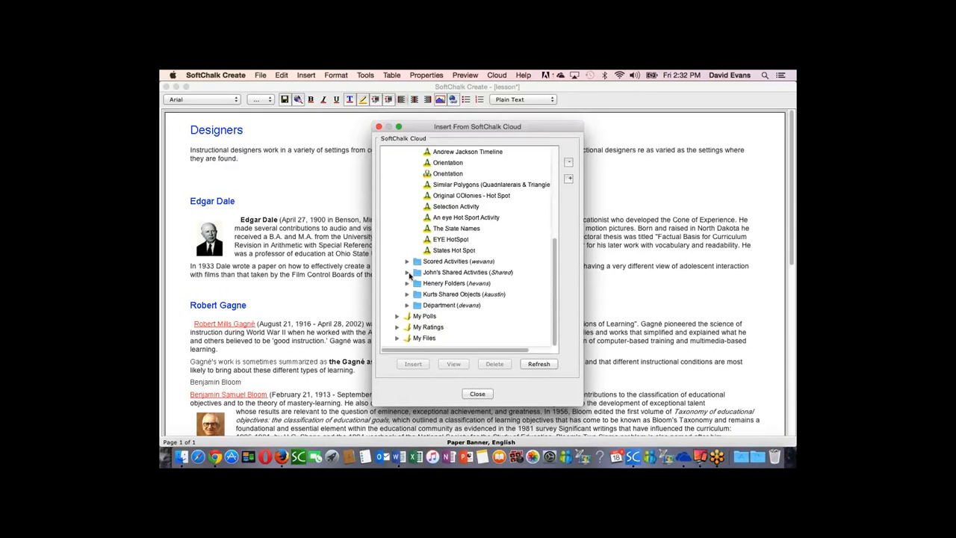
left_click(408, 273)
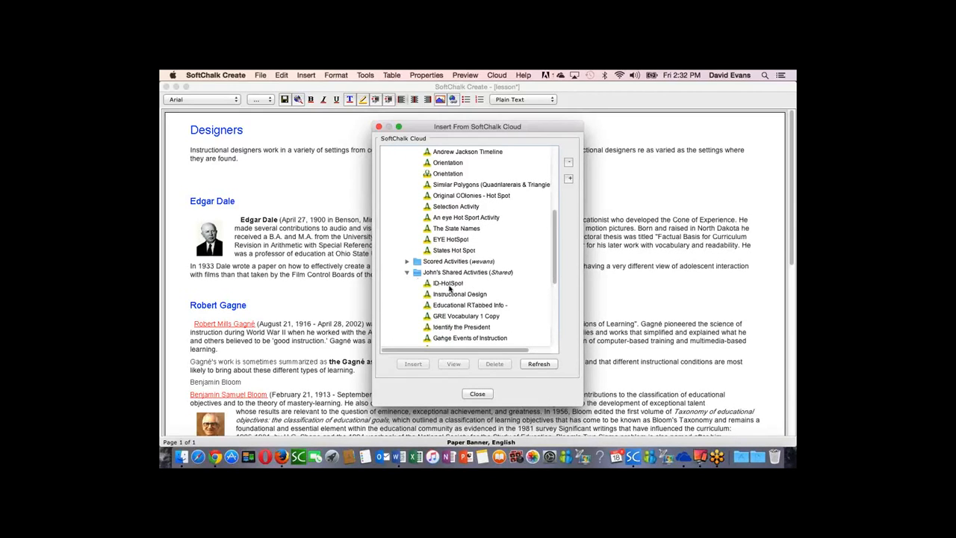
left_click(447, 284)
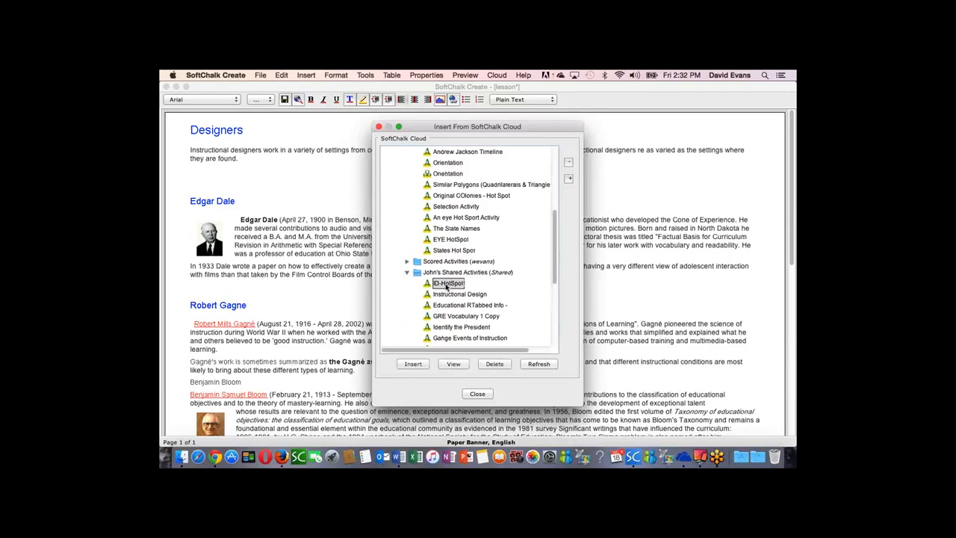
left_click(413, 365)
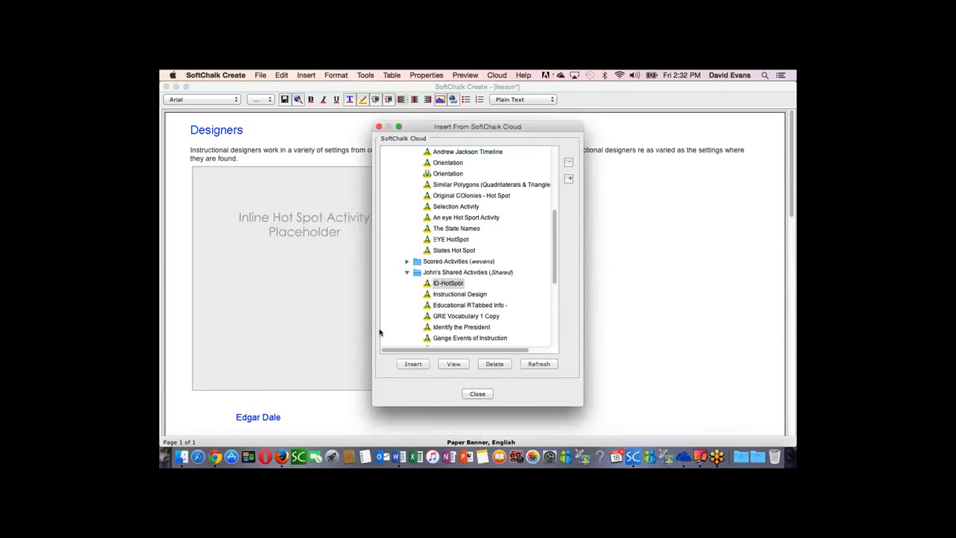
left_click(478, 393)
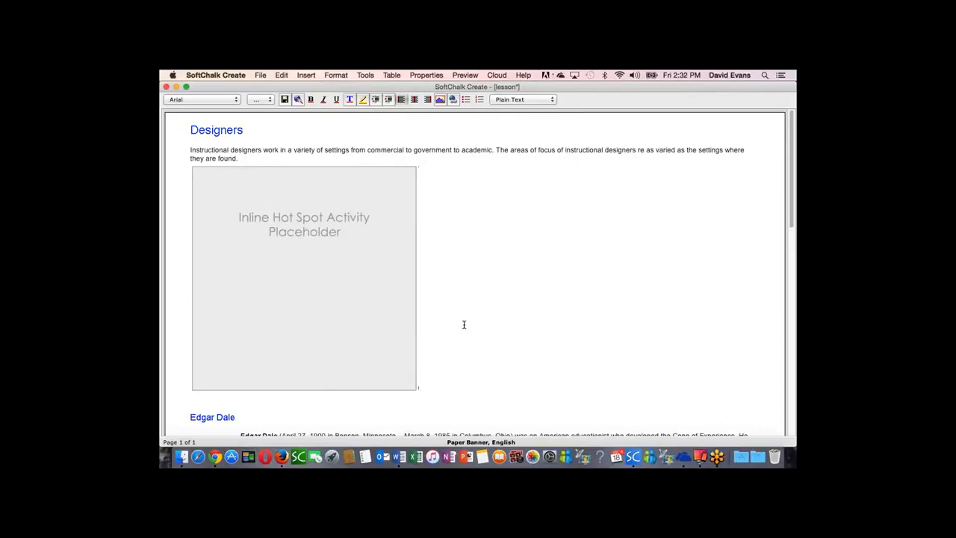
key("super+Return")
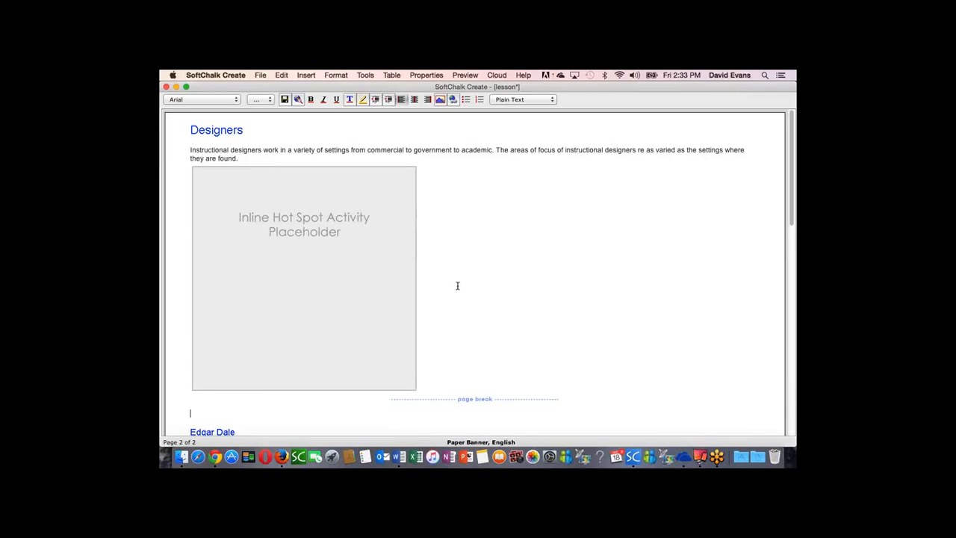
Step: Insert the audio file hans1.wav from the Media folder as an inline player on a new line below the Edgar Dale text
scroll(454, 284, "down", 2)
scroll(458, 285, "down", 4)
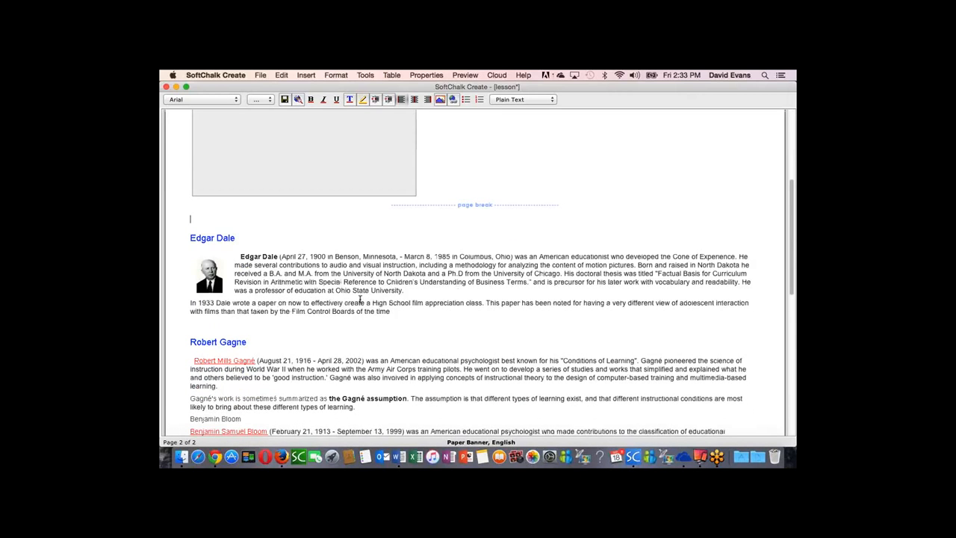
left_click(399, 313)
key("Return")
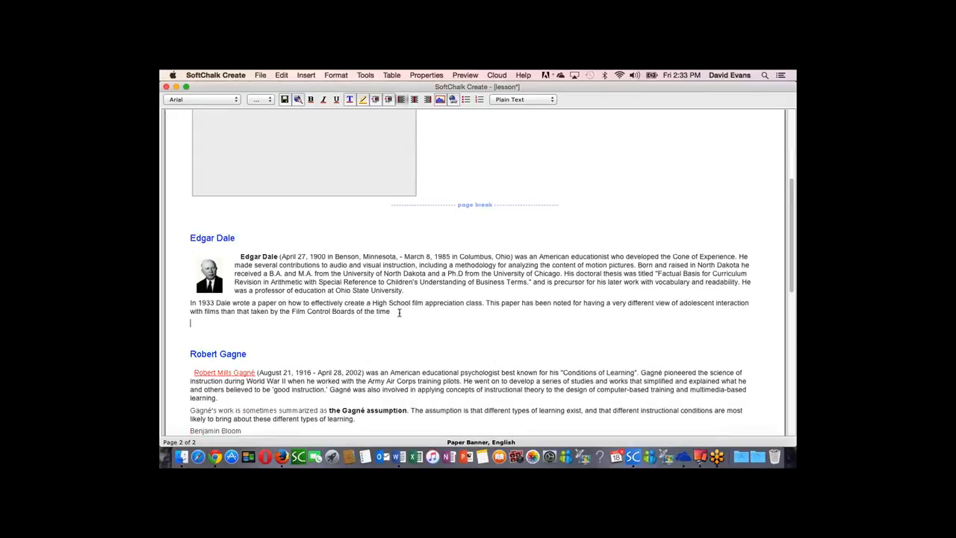
left_click(307, 76)
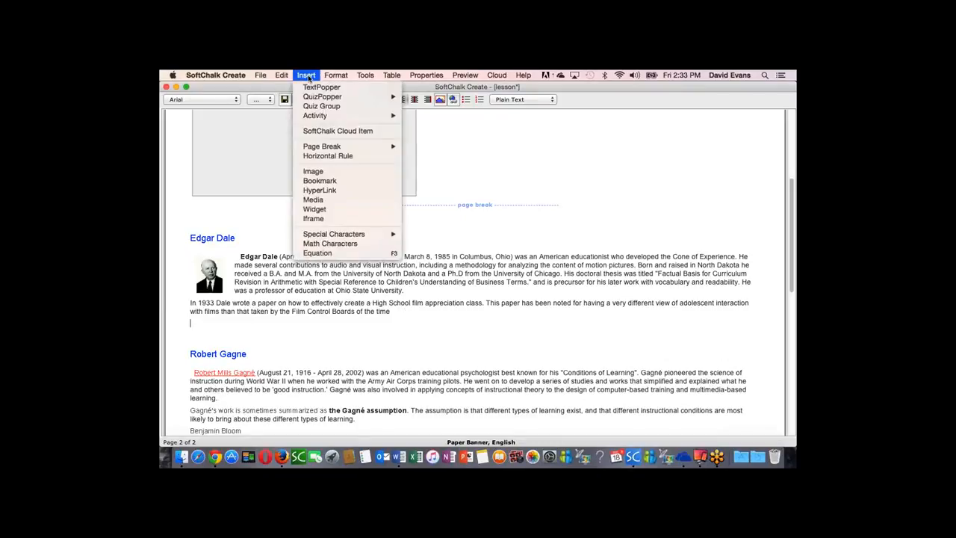
left_click(314, 200)
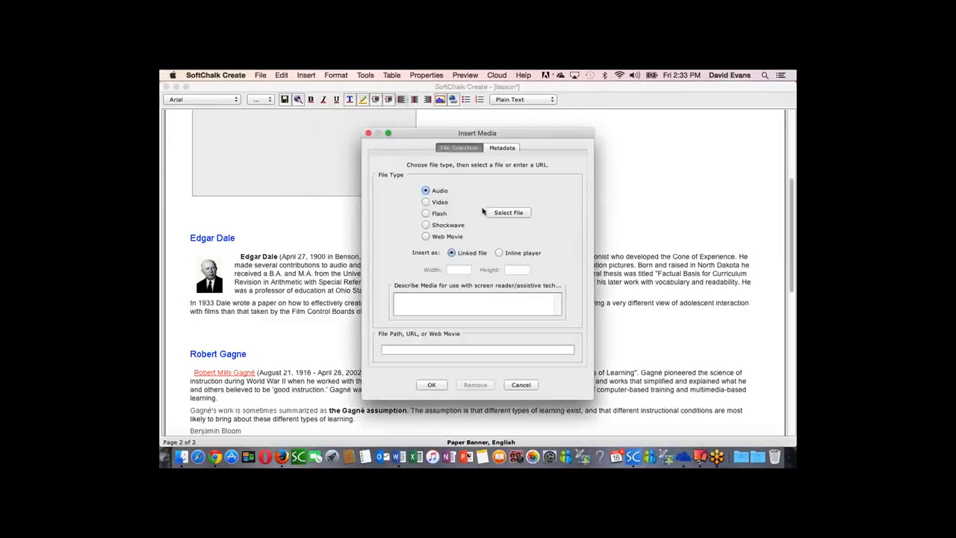
left_click(512, 213)
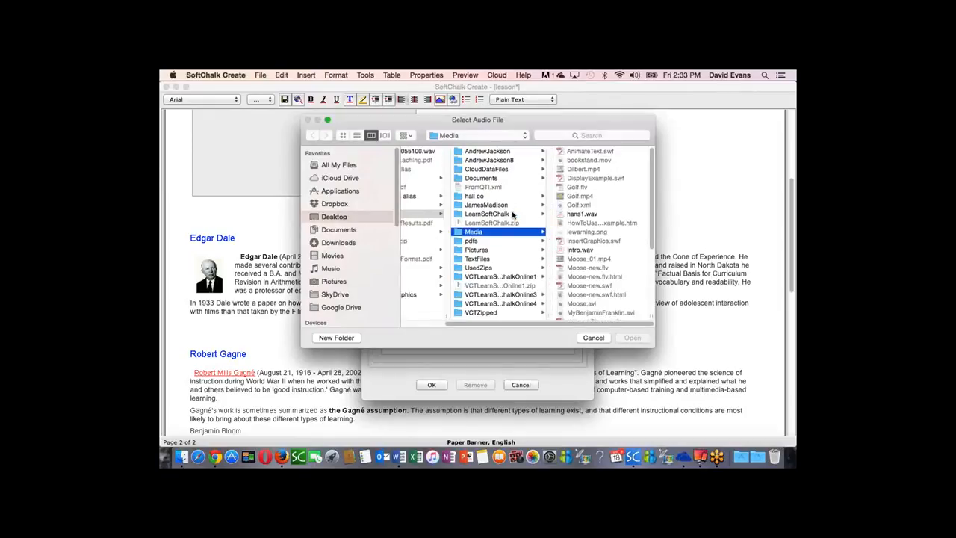
left_click(583, 215)
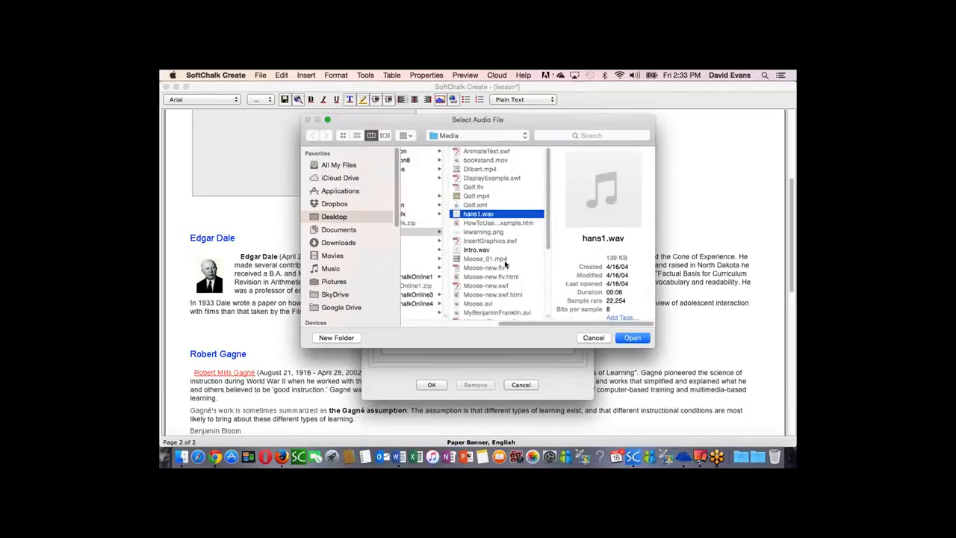
left_click(633, 338)
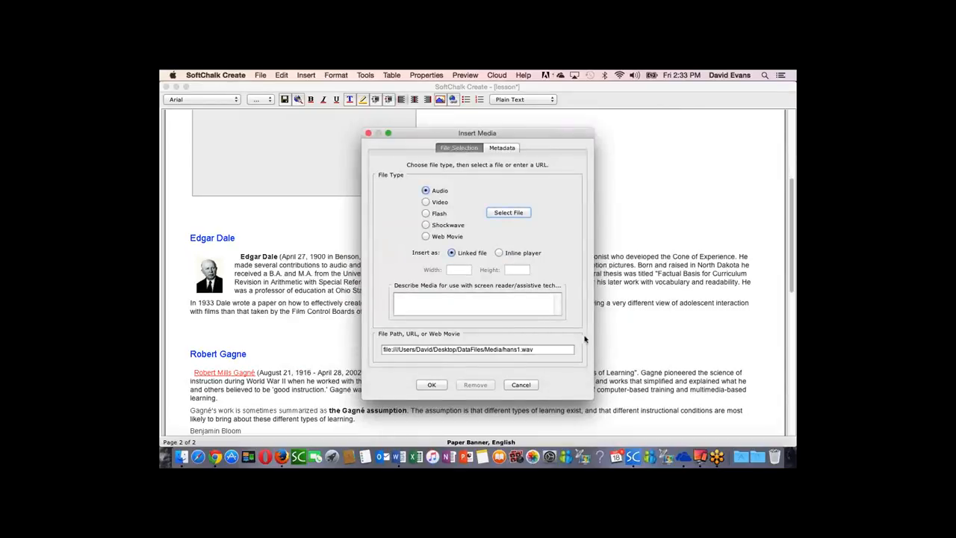
left_click(499, 252)
left_click(435, 387)
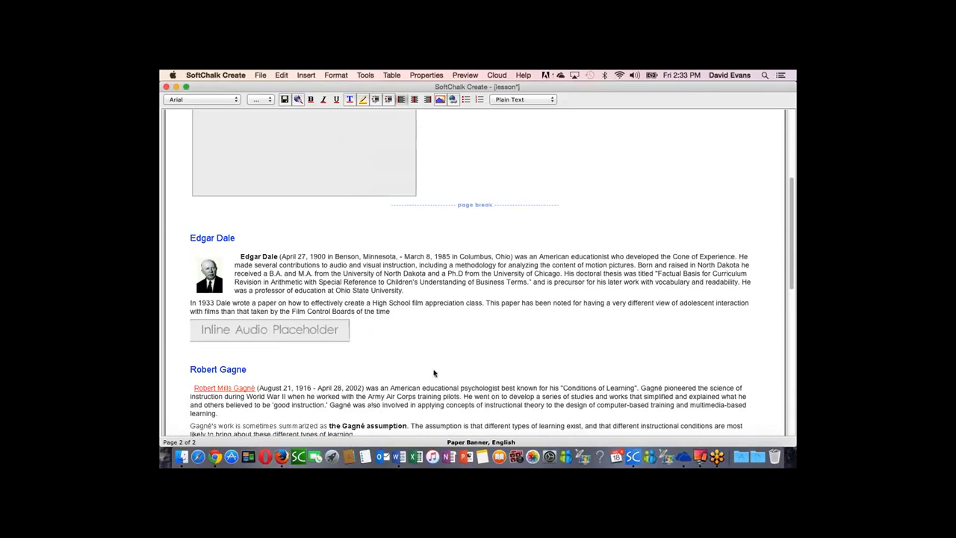
Step: Insert a page break after the Robert Gagne section, before the Benjamin Bloom text
scroll(431, 374, "up", 3)
scroll(431, 374, "down", 8)
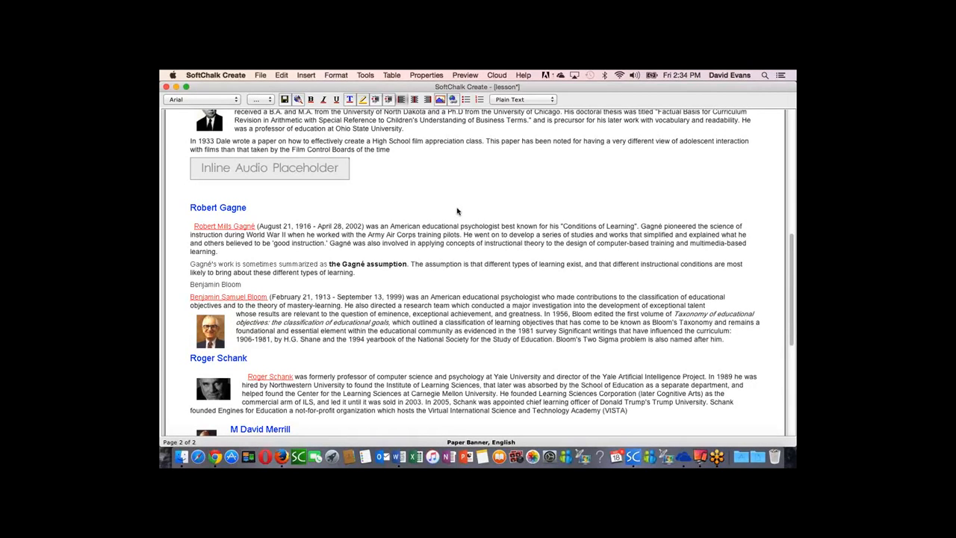
left_click(365, 277)
key("super+Return")
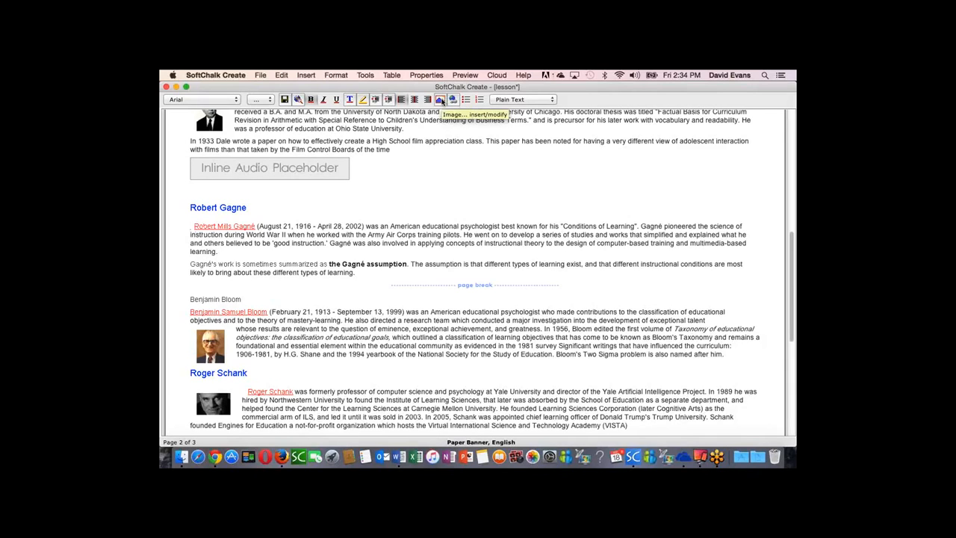
Step: Choose RobertGange.jpg from the Pictures folder as the image to insert at the start of the Robert Gagne paragraph
left_click(441, 100)
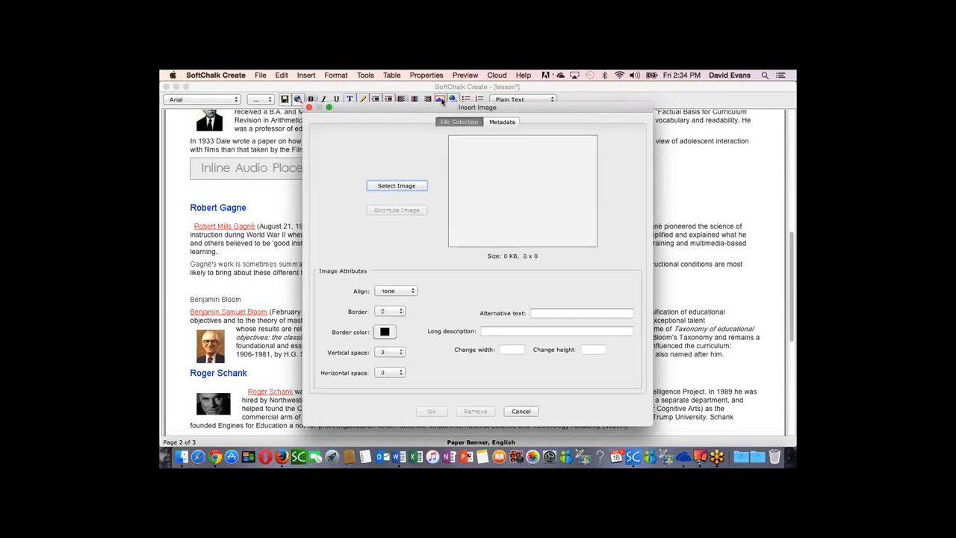
left_click(406, 186)
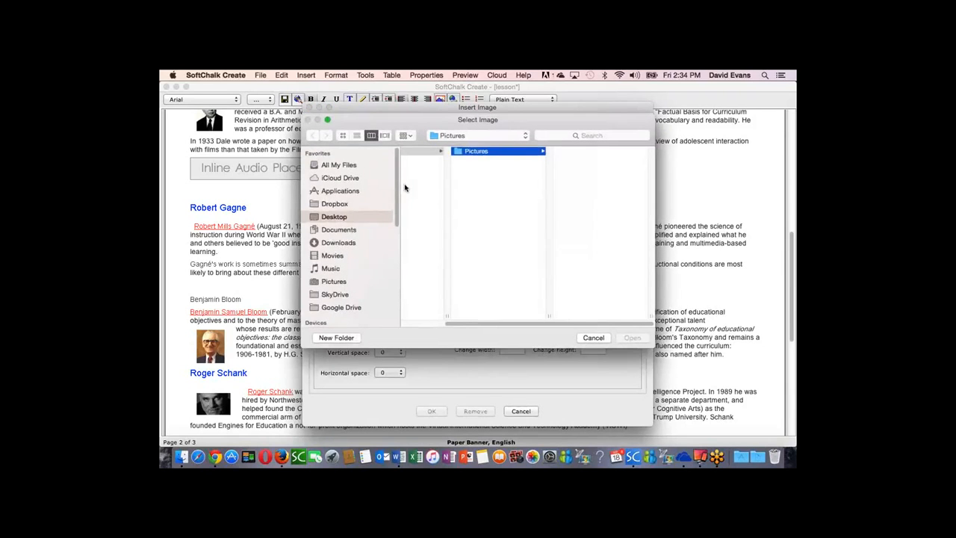
scroll(590, 246, "down", 15)
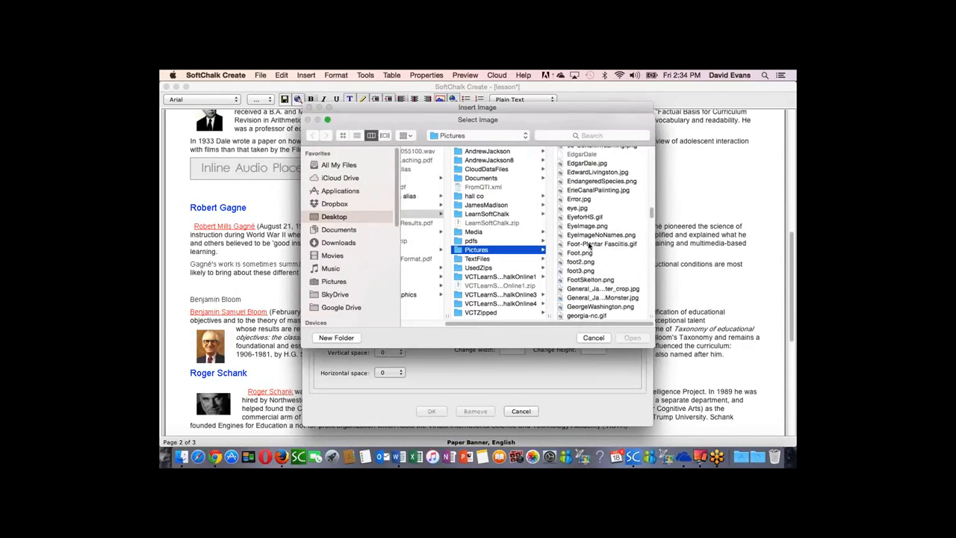
scroll(589, 245, "down", 15)
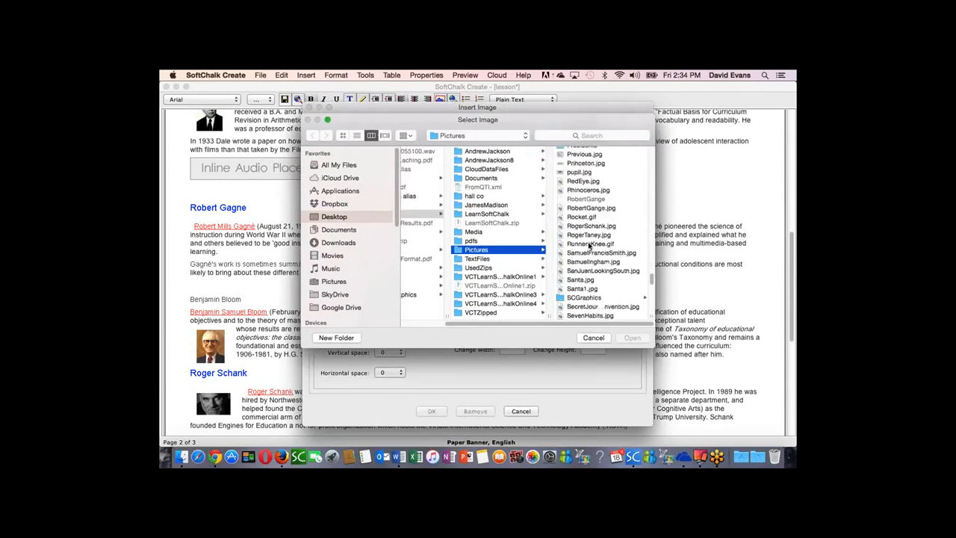
scroll(589, 246, "up", 3)
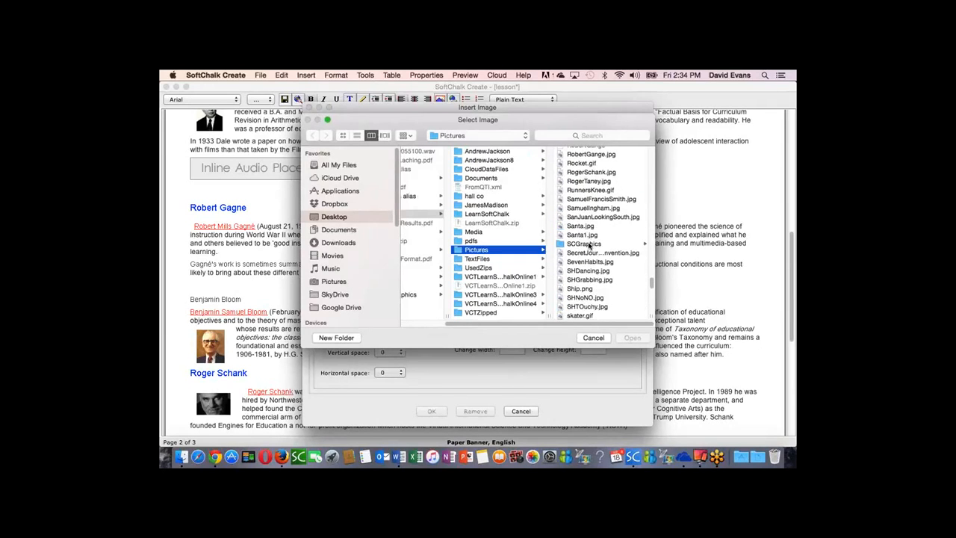
left_click(582, 154)
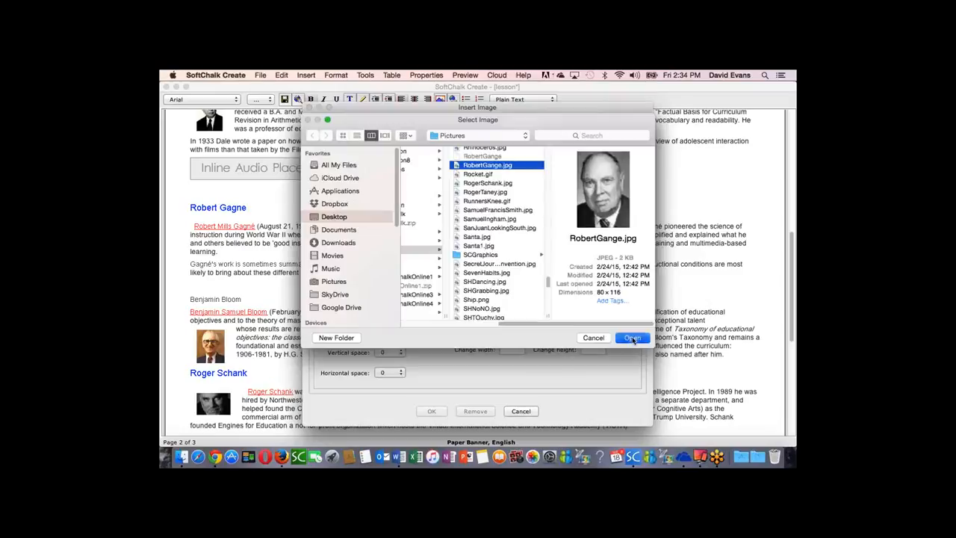
left_click(633, 340)
Step: Align the Gagne image left with a vertical space of 5 and a horizontal space of 10
left_click(404, 294)
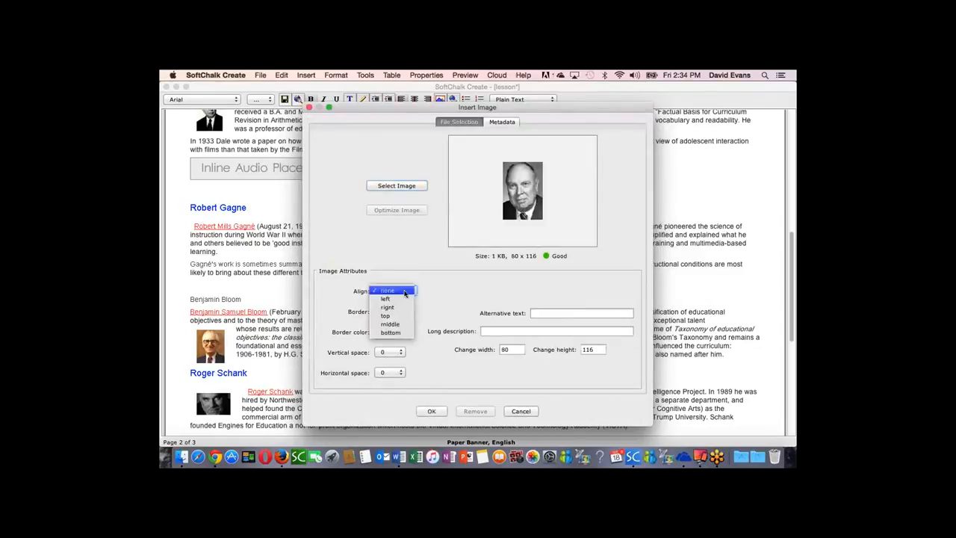
left_click(387, 300)
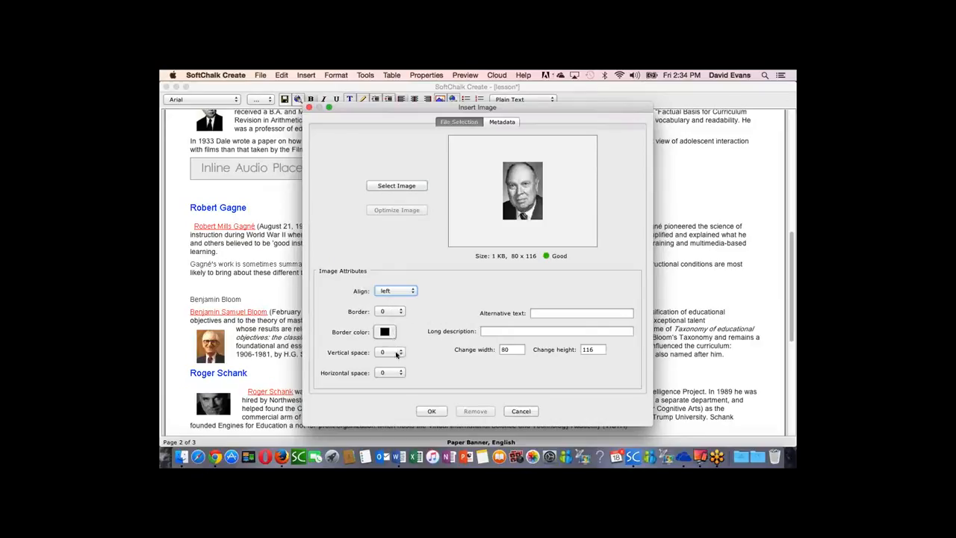
left_click(391, 352)
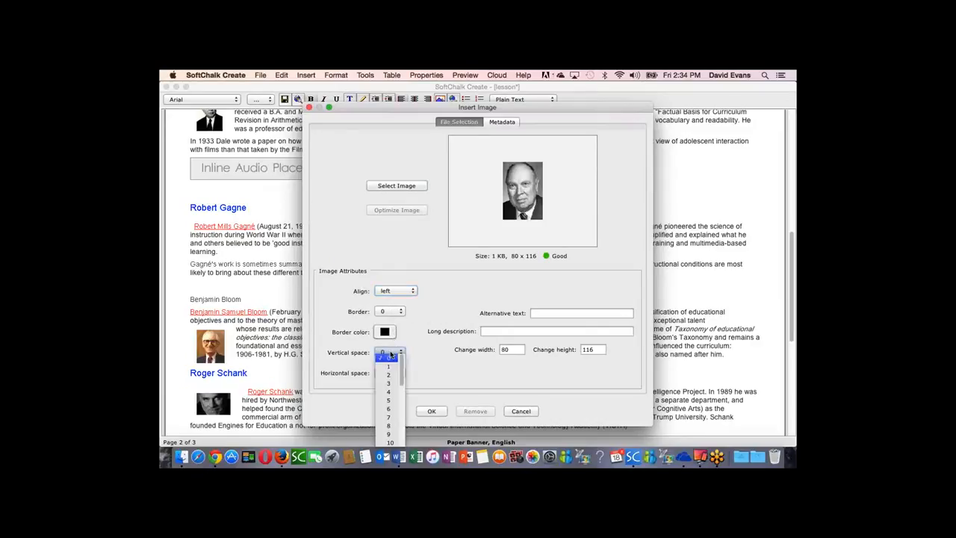
left_click(389, 401)
left_click(391, 371)
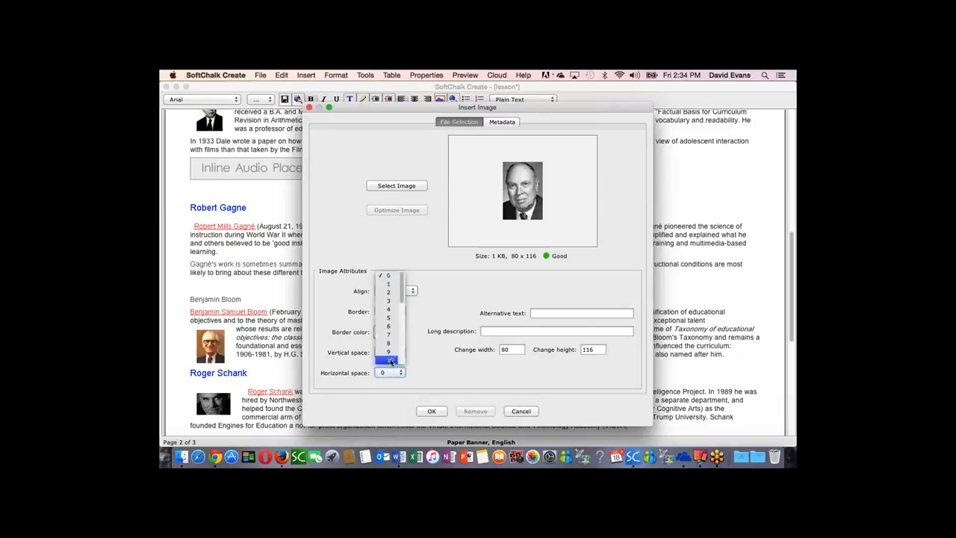
left_click(391, 362)
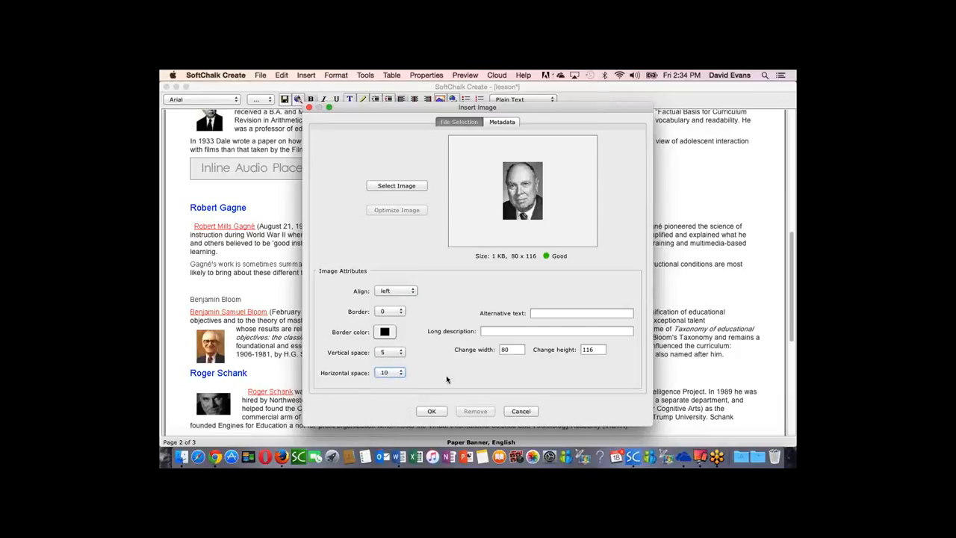
Step: Give the image the alternative text "Robert Gagne" and a height of 75, and insert it into the lesson
left_click(552, 313)
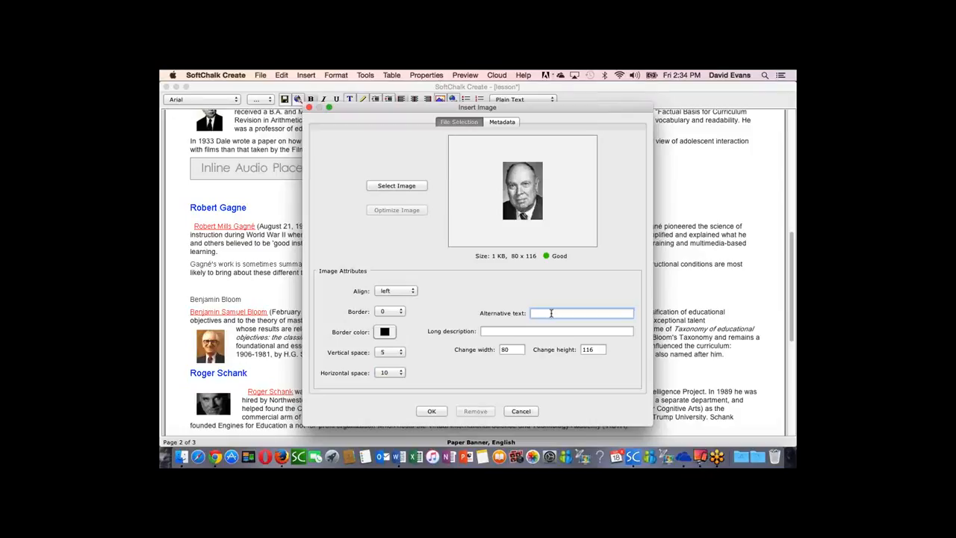
type("Robert Gagne")
double_click(587, 350)
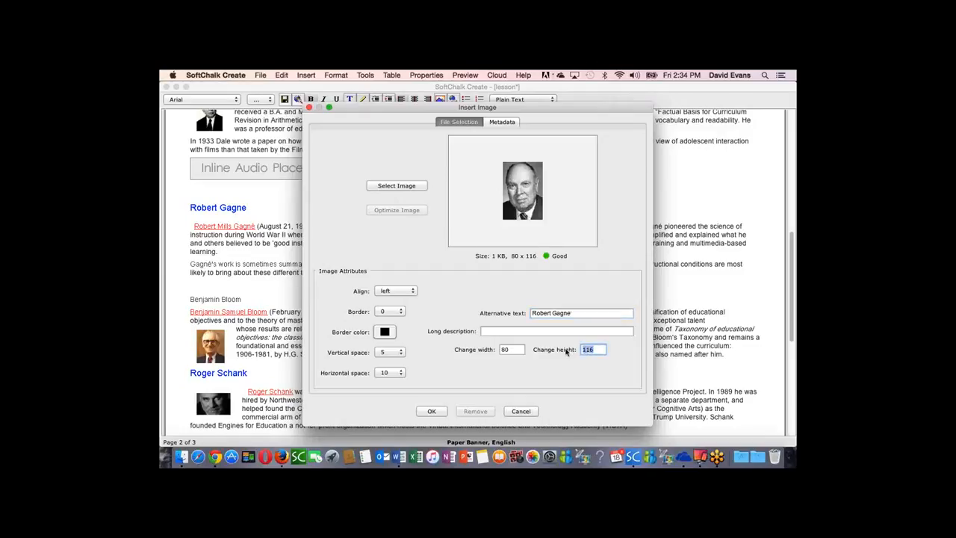
type("75")
left_click(431, 410)
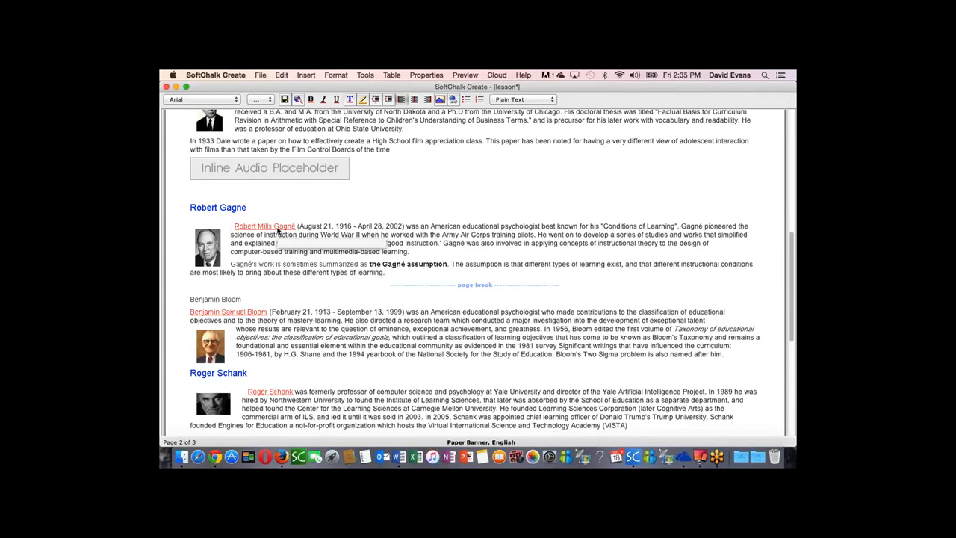
Step: Review the hyperlink settings of the Robert Mills Gagné and Benjamin Samuel Bloom links
right_click(278, 231)
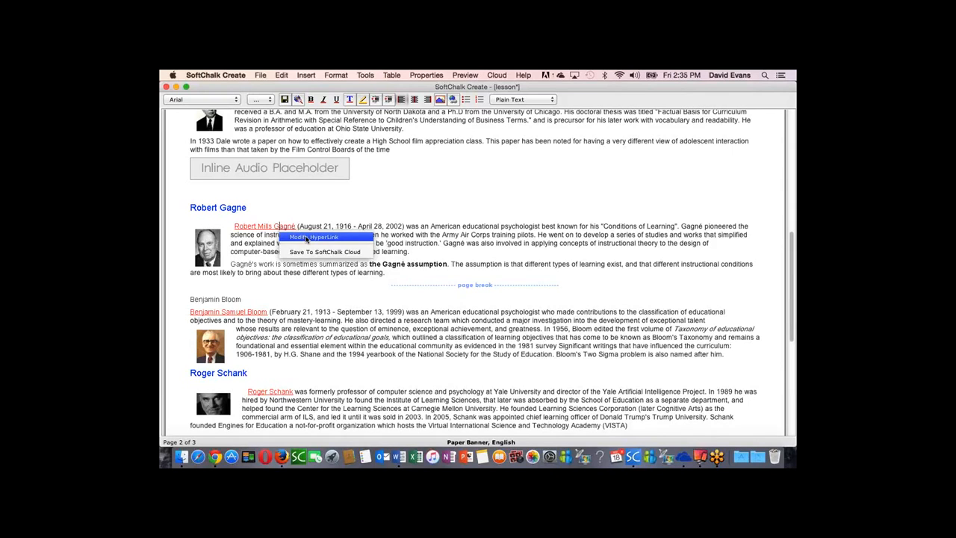
left_click(306, 239)
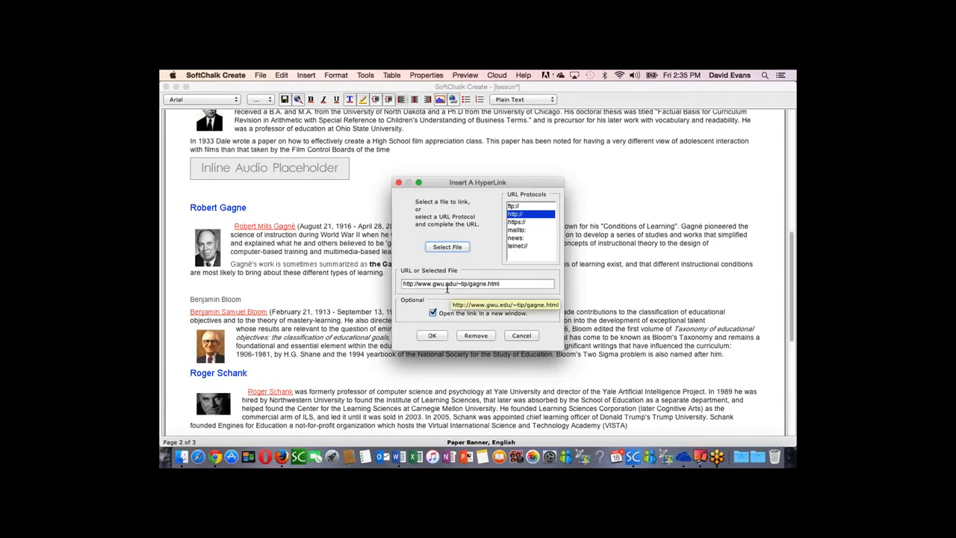
left_click(436, 336)
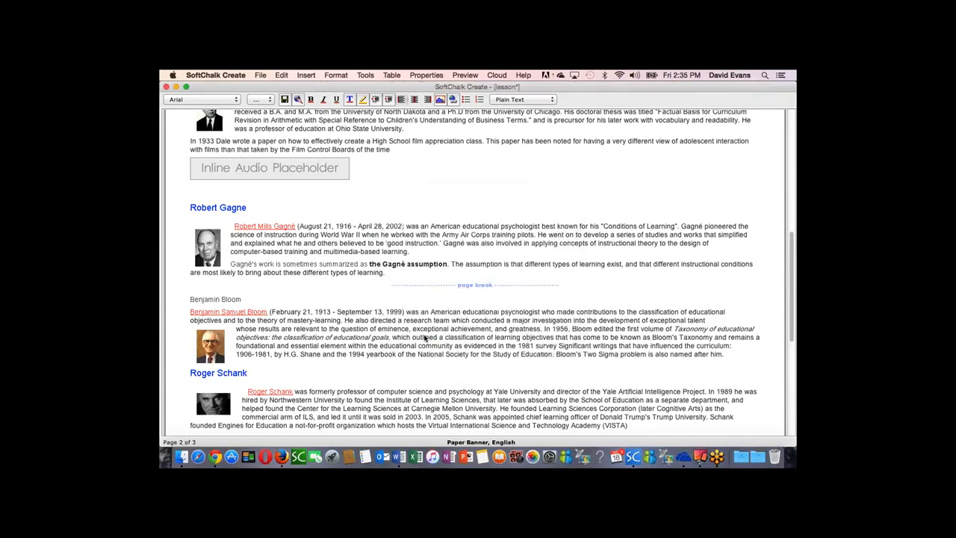
right_click(260, 313)
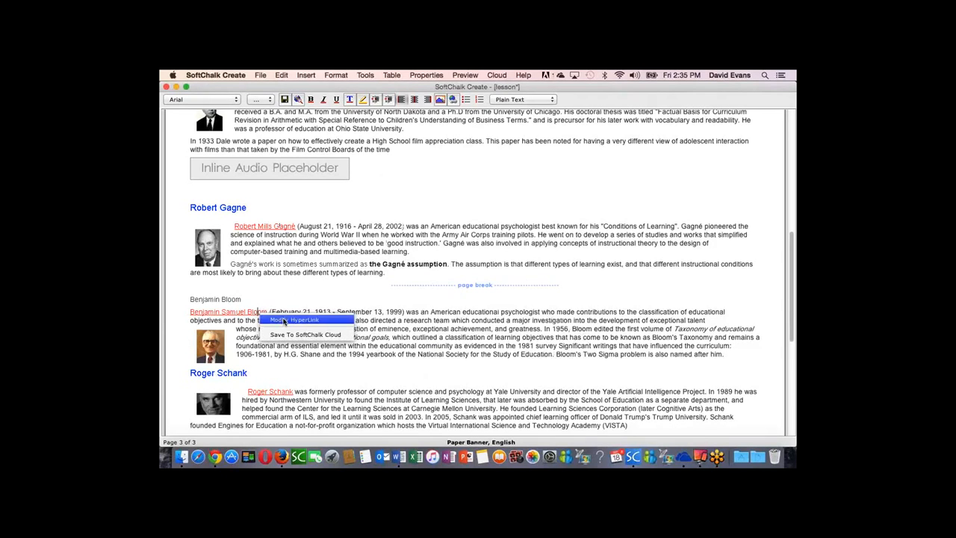
left_click(295, 320)
left_click(433, 335)
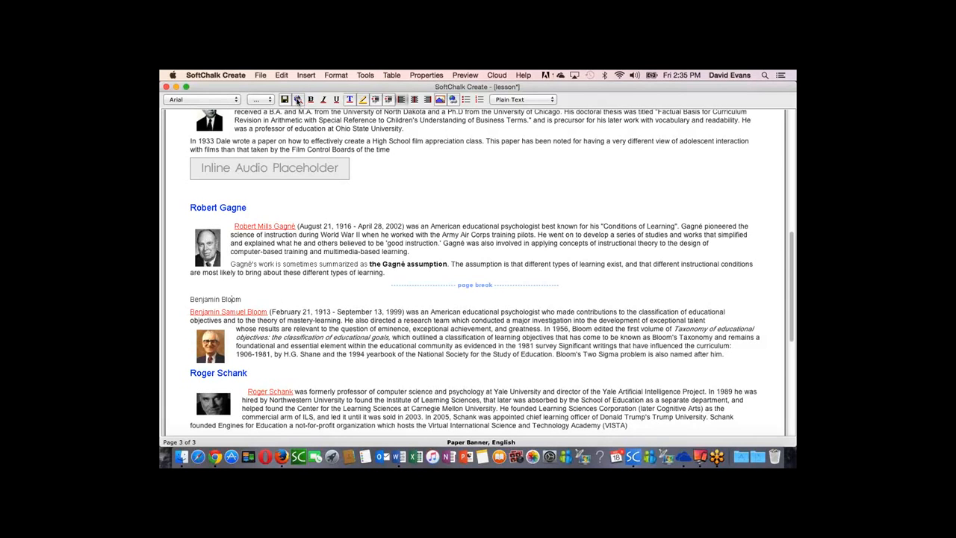
Step: Preview the lesson in the browser, saving its changes, and check the hot spot descriptions on the Instructional Design image
left_click(298, 99)
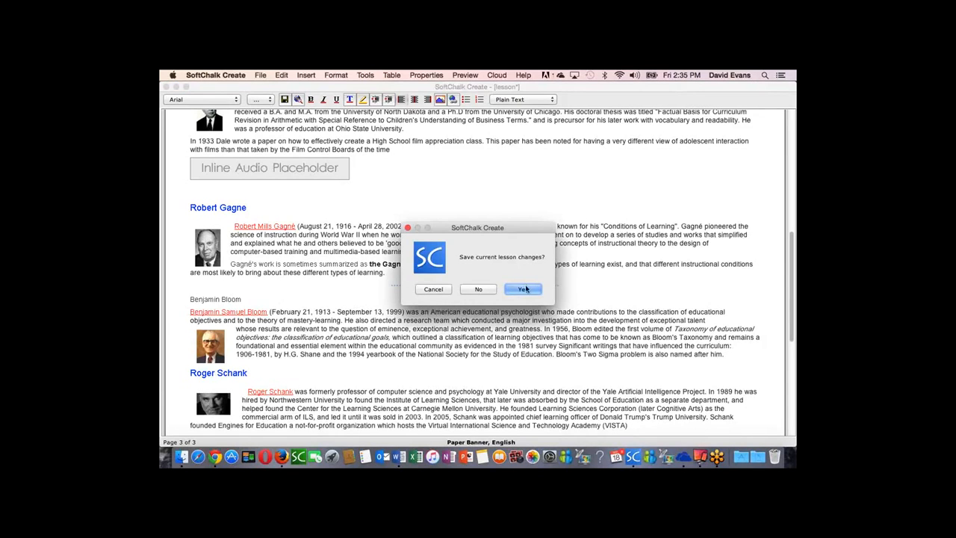
left_click(526, 289)
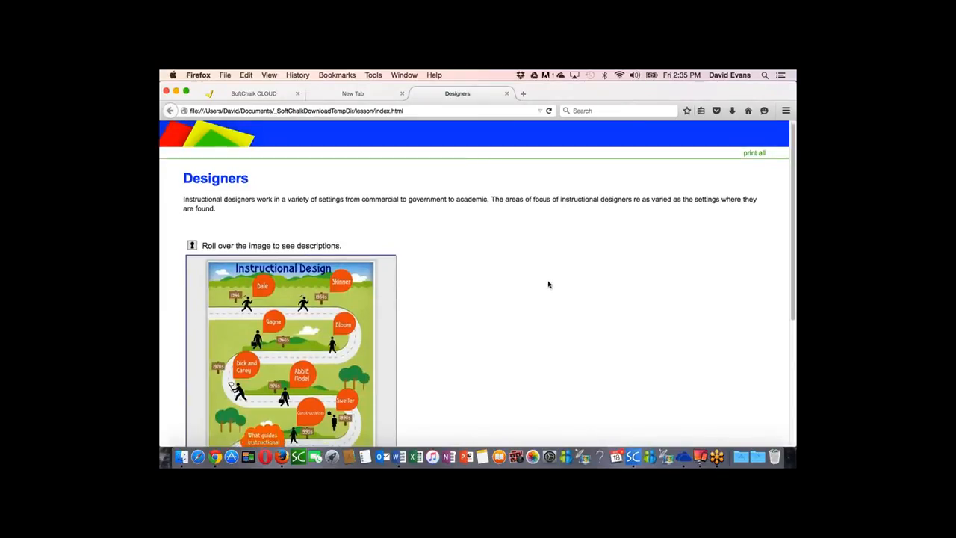
scroll(546, 282, "down", 5)
scroll(548, 283, "up", 5)
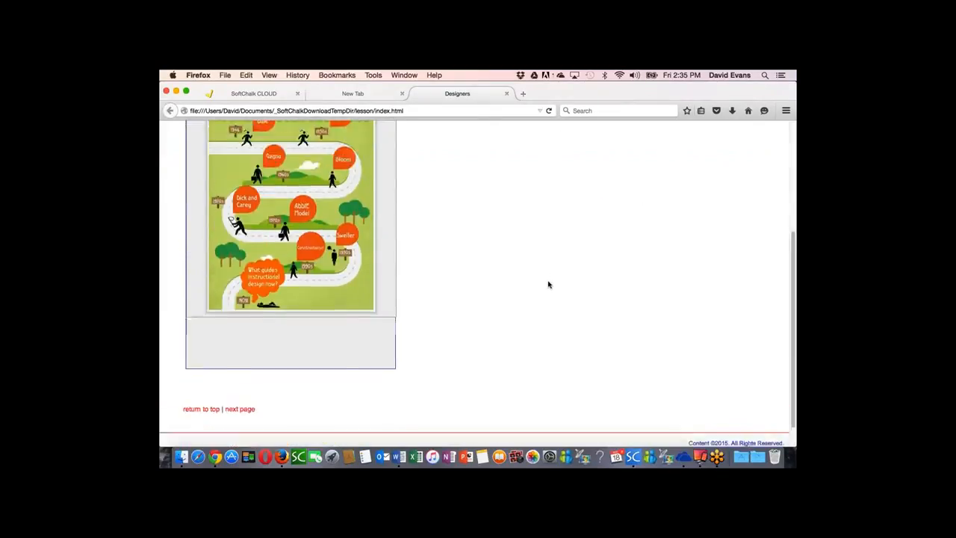
scroll(548, 282, "down", 3)
mouse_move(343, 138)
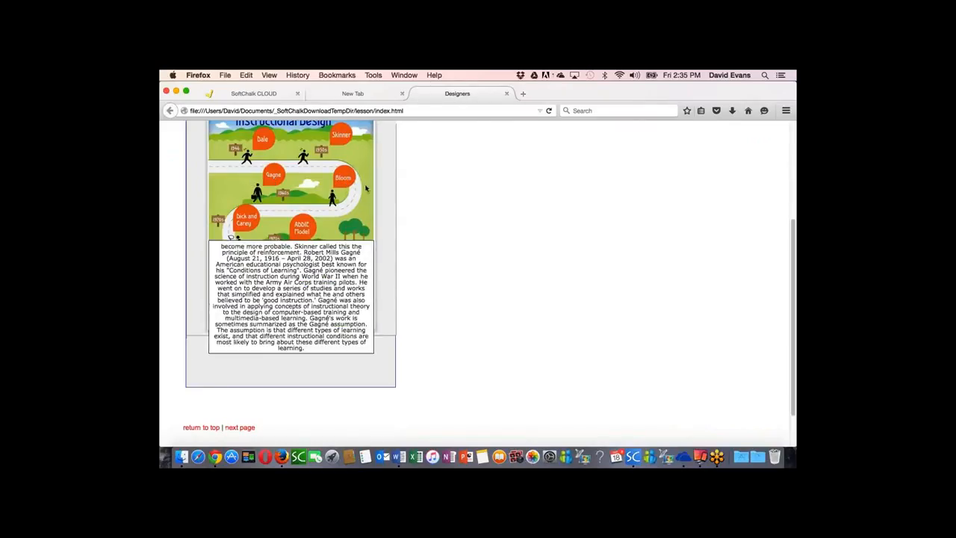
Step: Advance the preview to the Edgar Dale page, briefly play and pause its inline audio, and continue to the third page
left_click(248, 428)
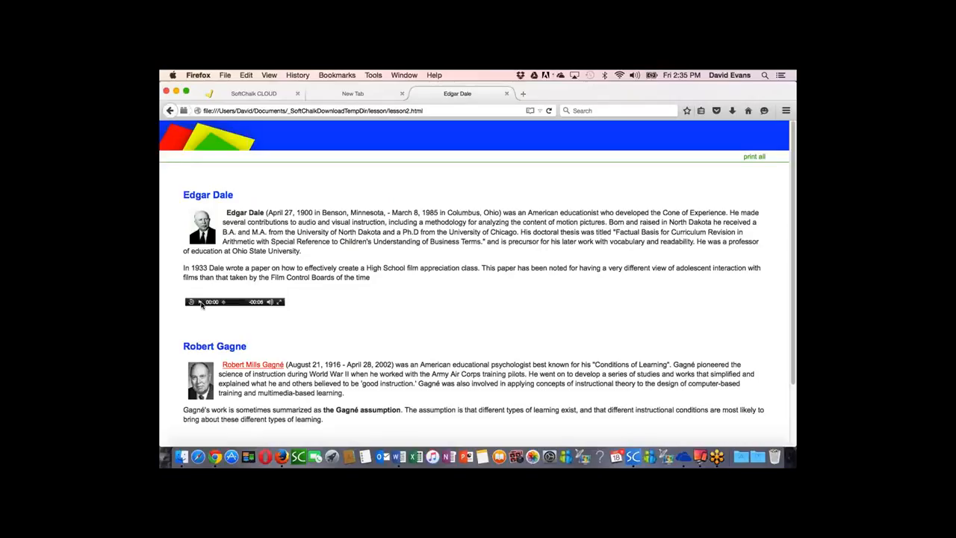
left_click(201, 303)
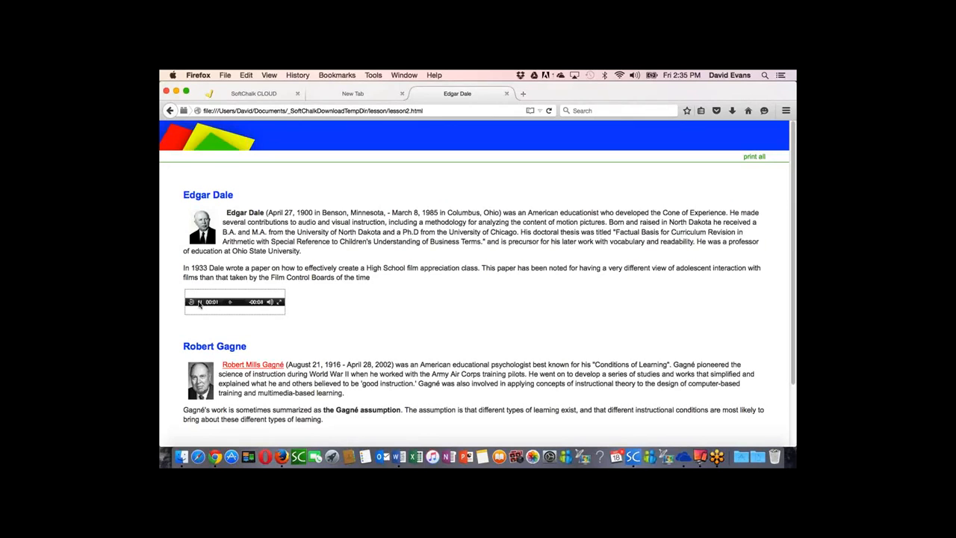
left_click(199, 303)
scroll(354, 320, "down", 1)
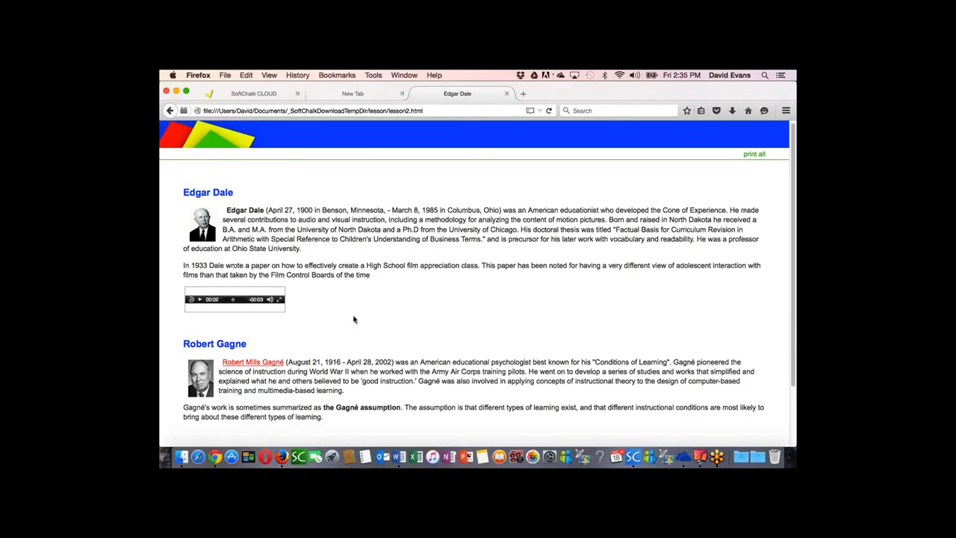
scroll(354, 320, "down", 3)
left_click(286, 381)
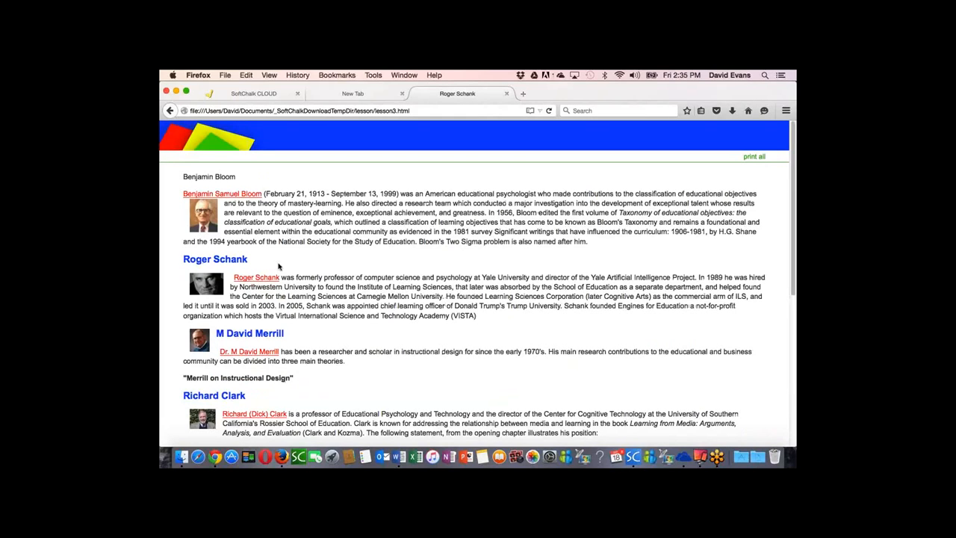
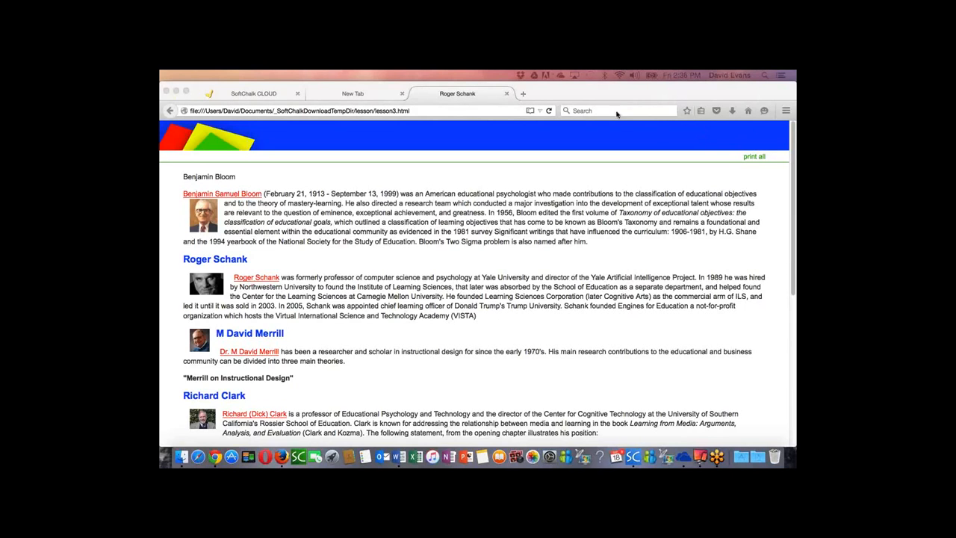
Step: Return to SoftChalk Create, title the lesson "Designers - Part 1", and enable the "On This Page" sidebar and page numbers in its style properties
left_click(506, 93)
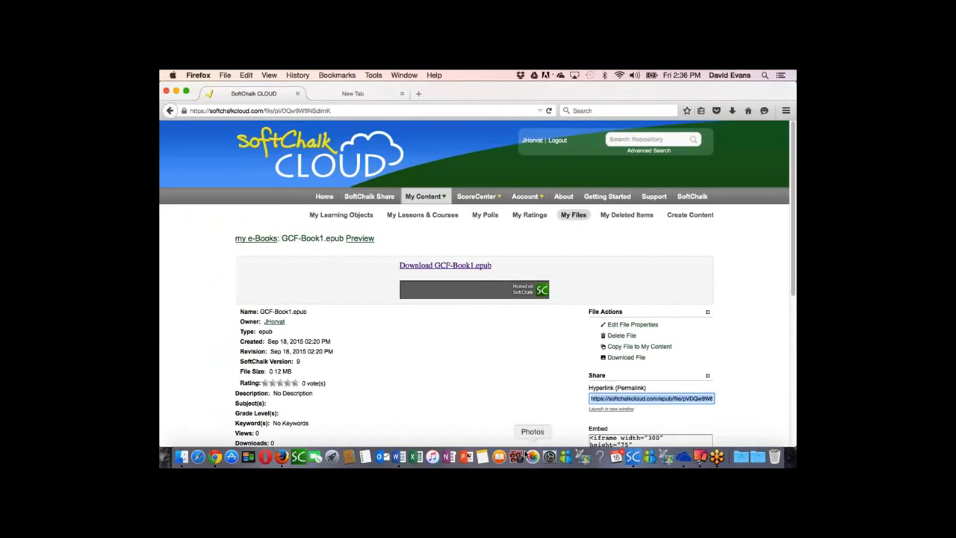
left_click(633, 457)
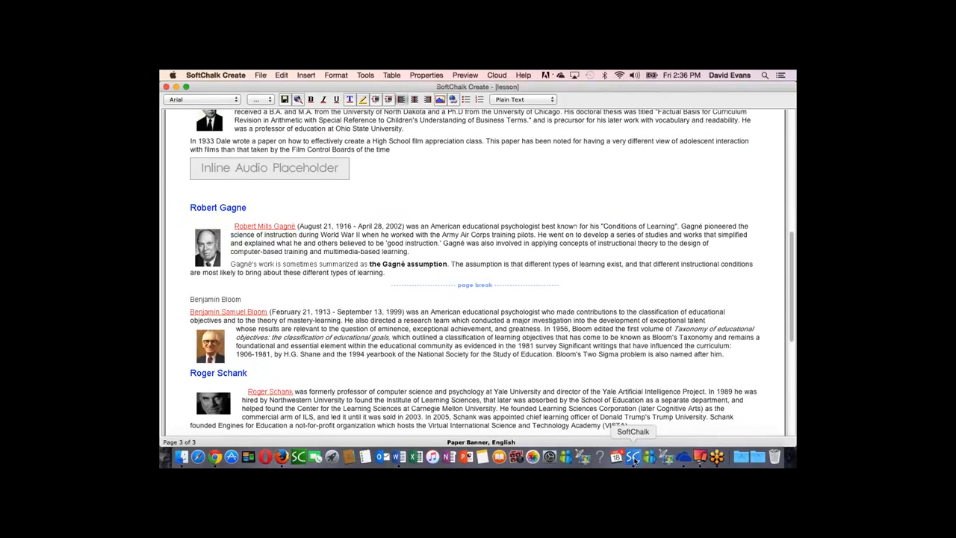
left_click(425, 76)
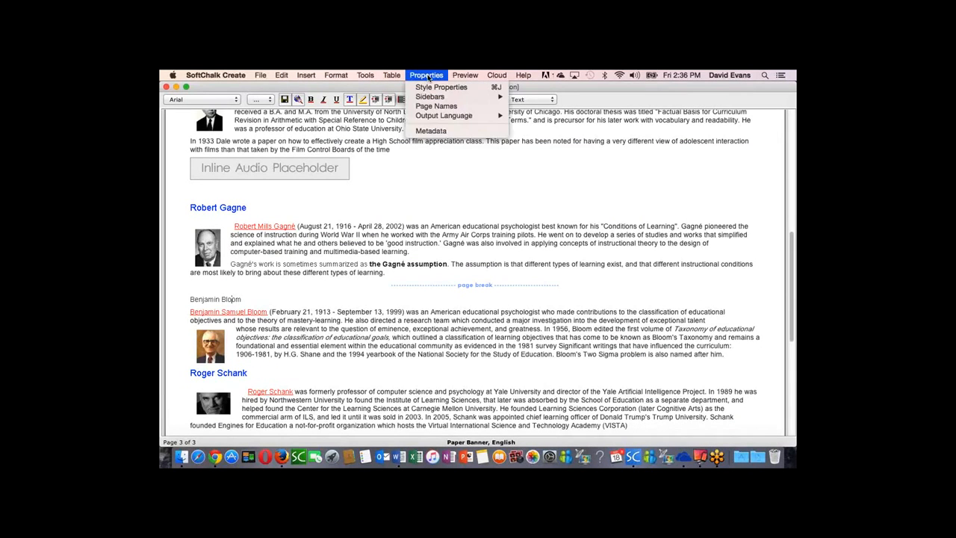
left_click(430, 88)
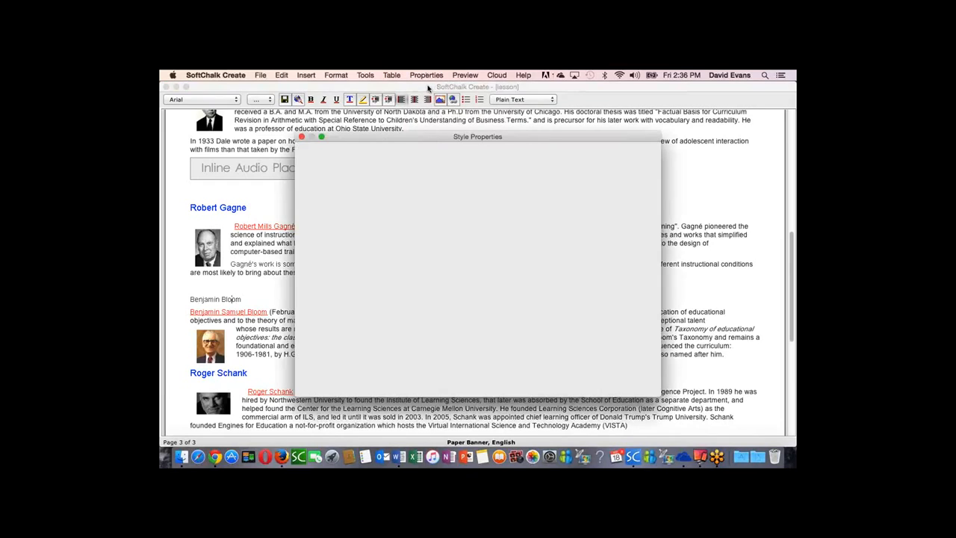
left_click(458, 151)
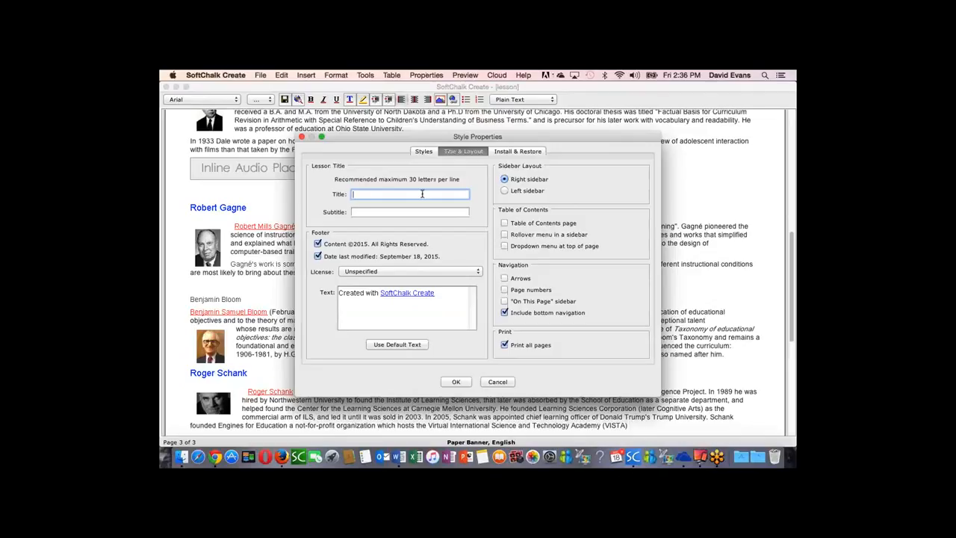
type("Designers - Part 1")
left_click(505, 301)
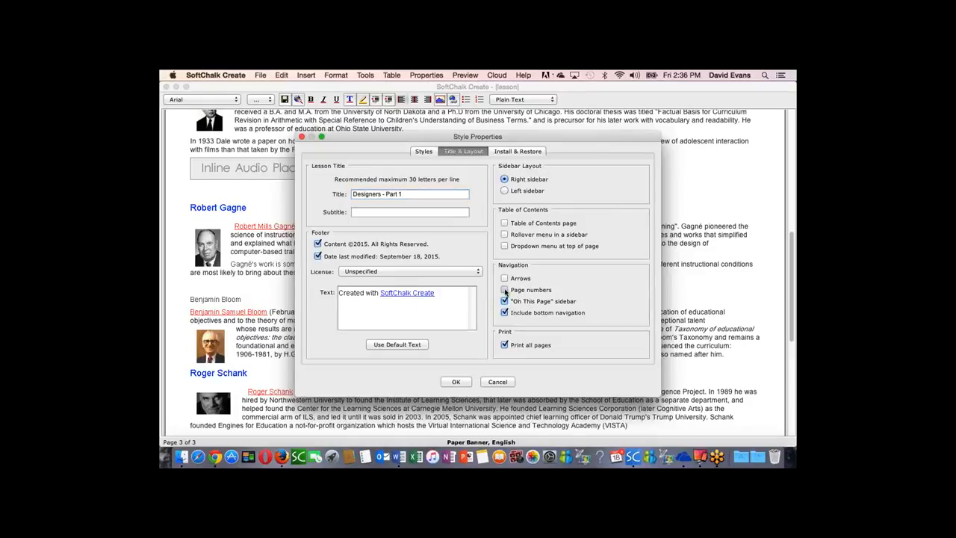
left_click(505, 291)
left_click(457, 383)
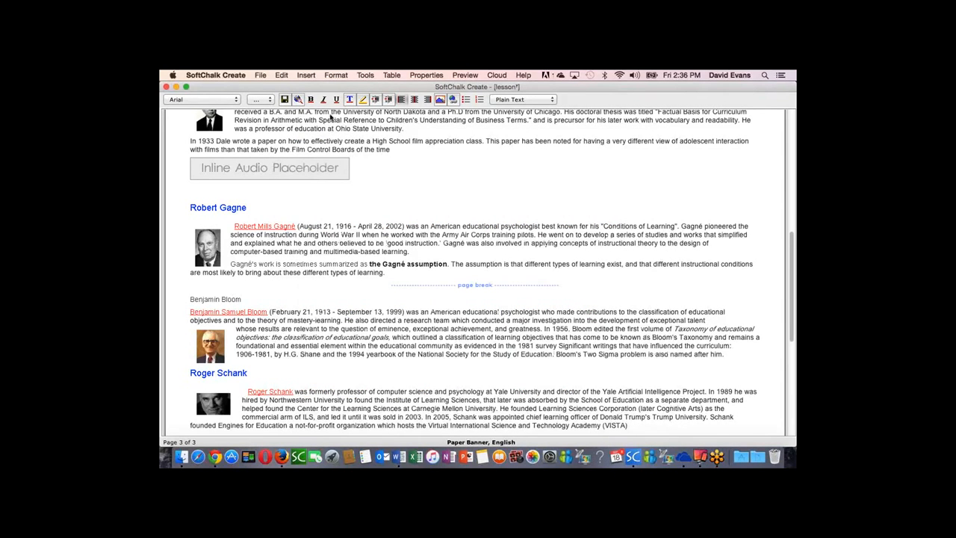
Step: Save and preview the lesson in the browser, check pages 2 and 3 using the page numbers, and close the preview
left_click(298, 99)
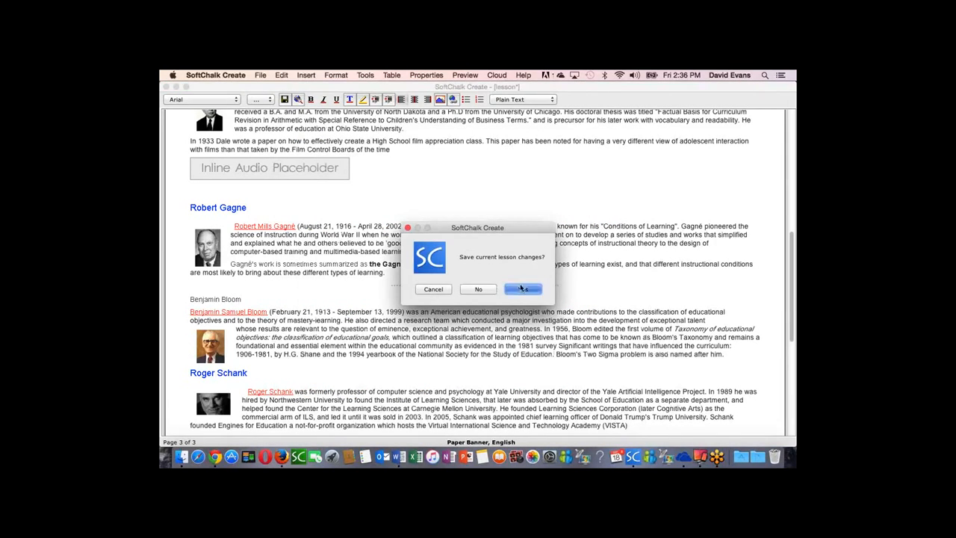
left_click(521, 287)
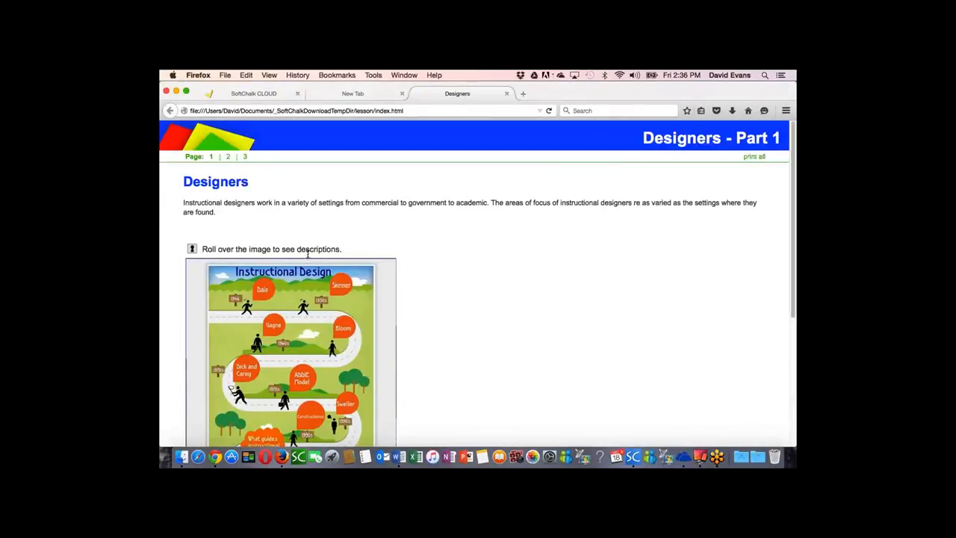
left_click(228, 157)
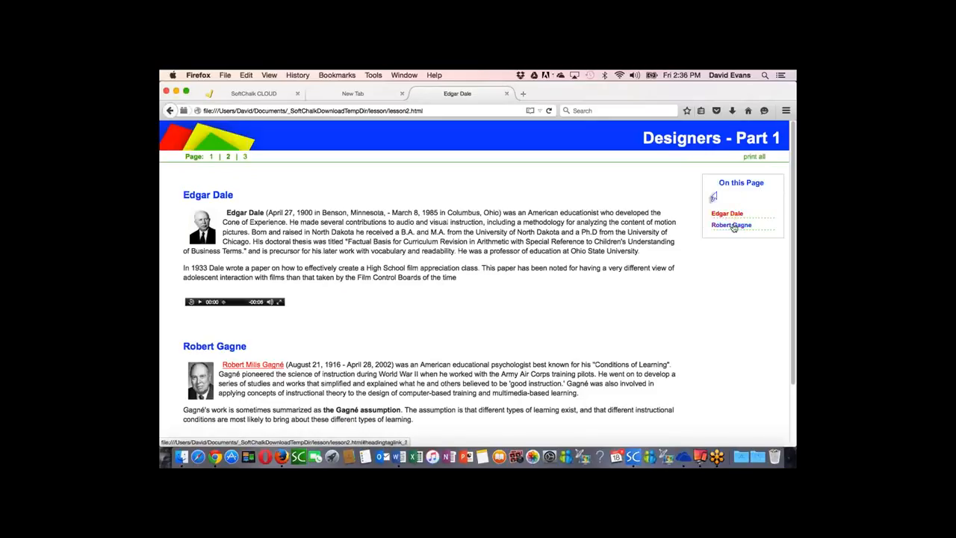
left_click(245, 156)
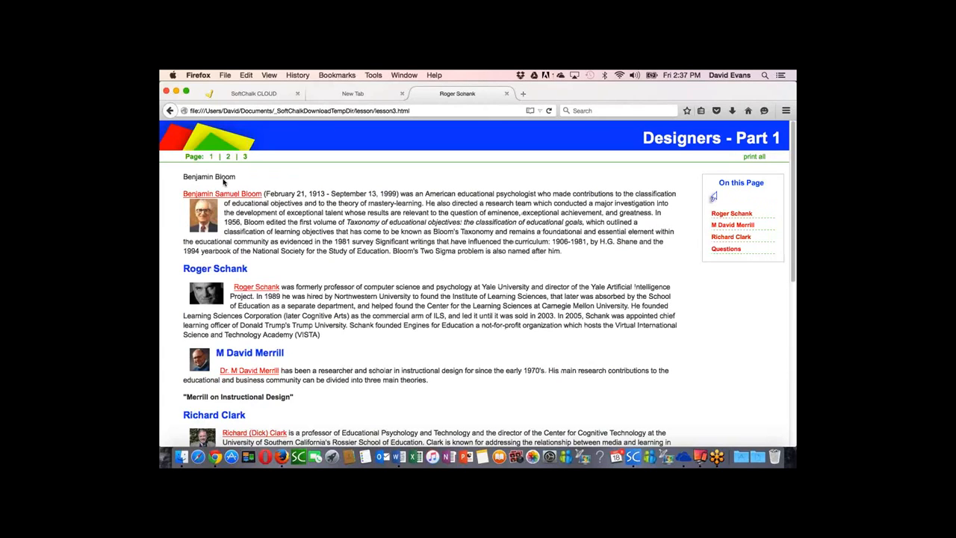
left_click(507, 94)
Step: Back in SoftChalk Create, format the Benjamin Bloom line below the page break as Heading 2
left_click(633, 457)
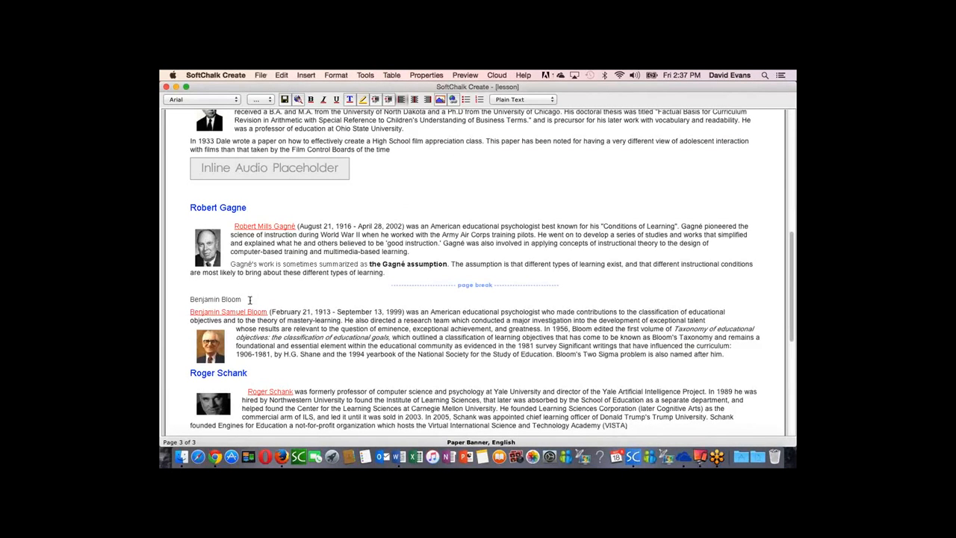
left_click(522, 100)
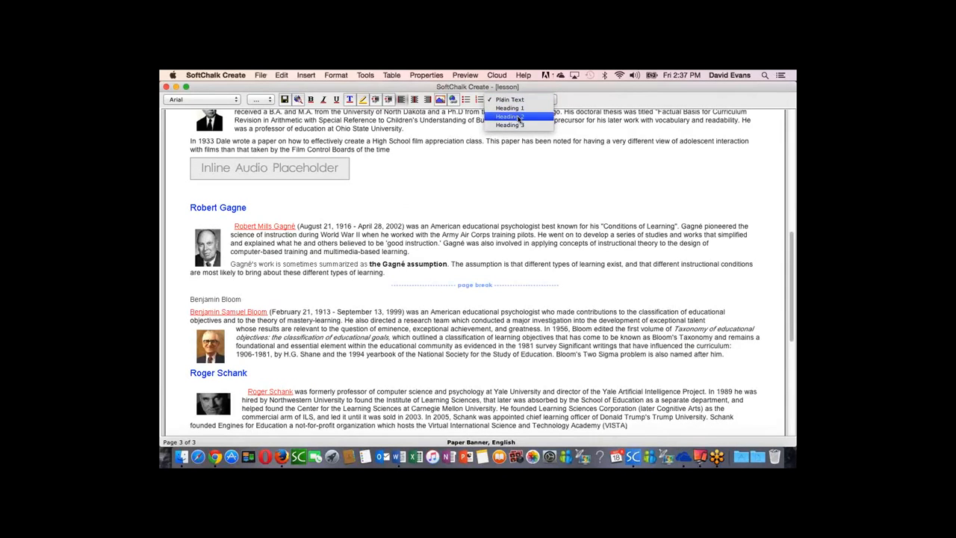
left_click(519, 117)
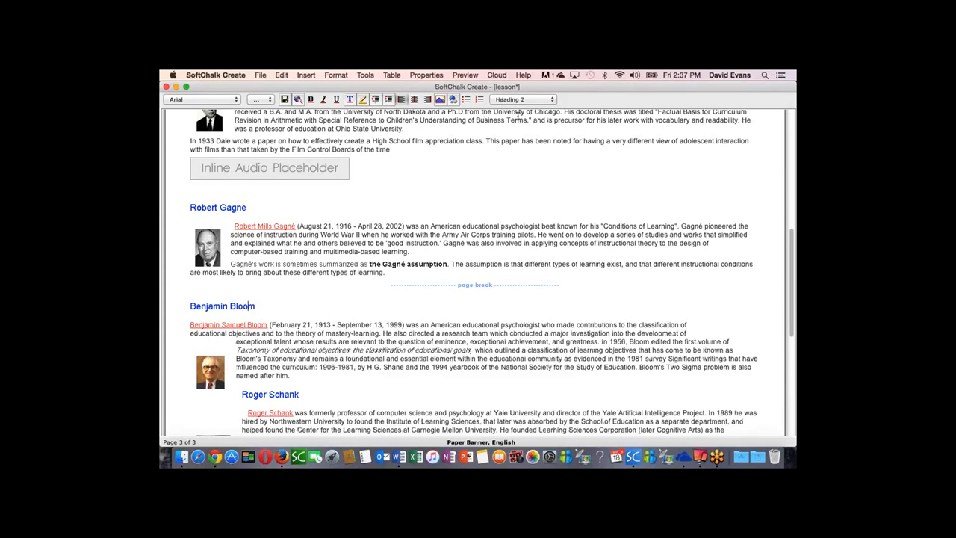
Step: Add a blank line after the Roger Schank paragraph, above the M David Merrill heading
scroll(364, 309, "down", 2)
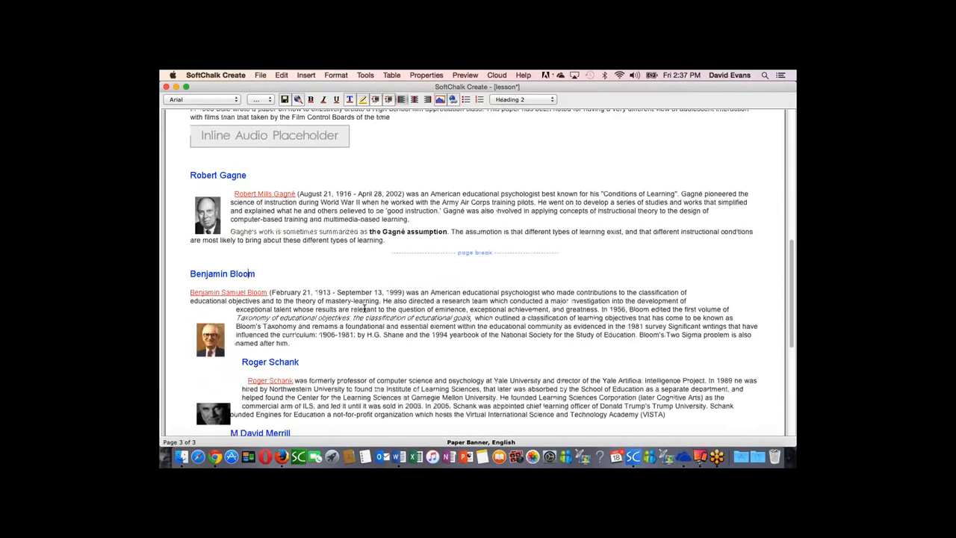
scroll(365, 309, "down", 7)
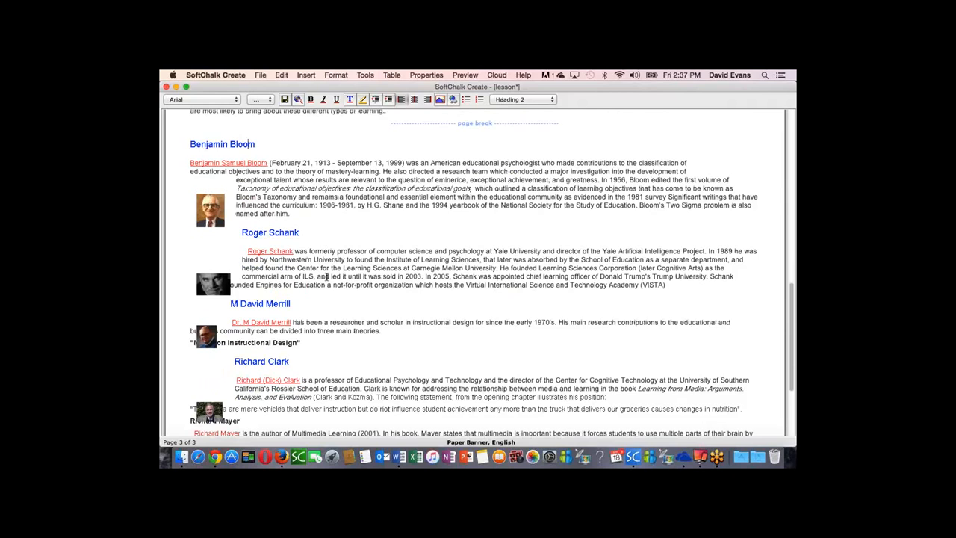
left_click(679, 287)
key("Return")
key("BackSpace")
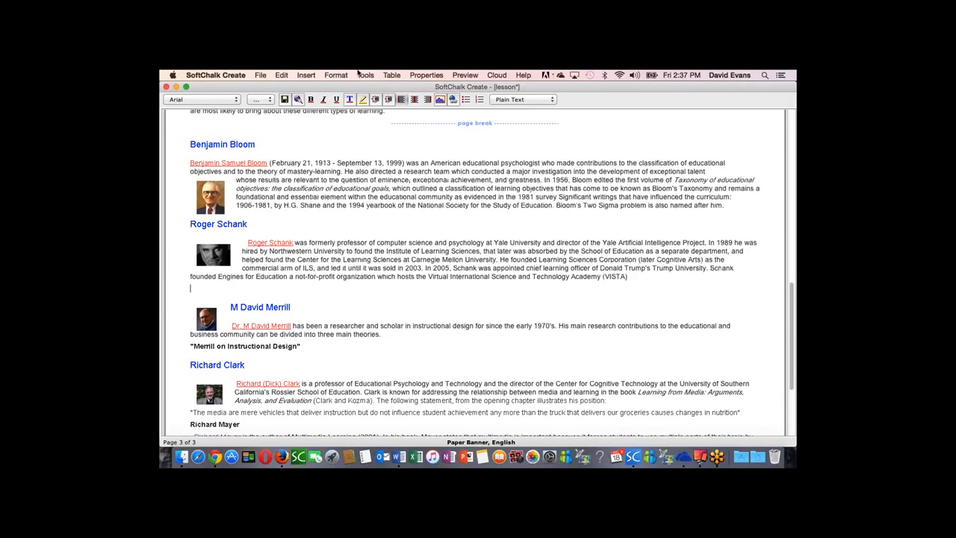
Step: Start inserting media of type Video on the blank line and choose Golf.mp4 from the Media folder as its file
left_click(304, 75)
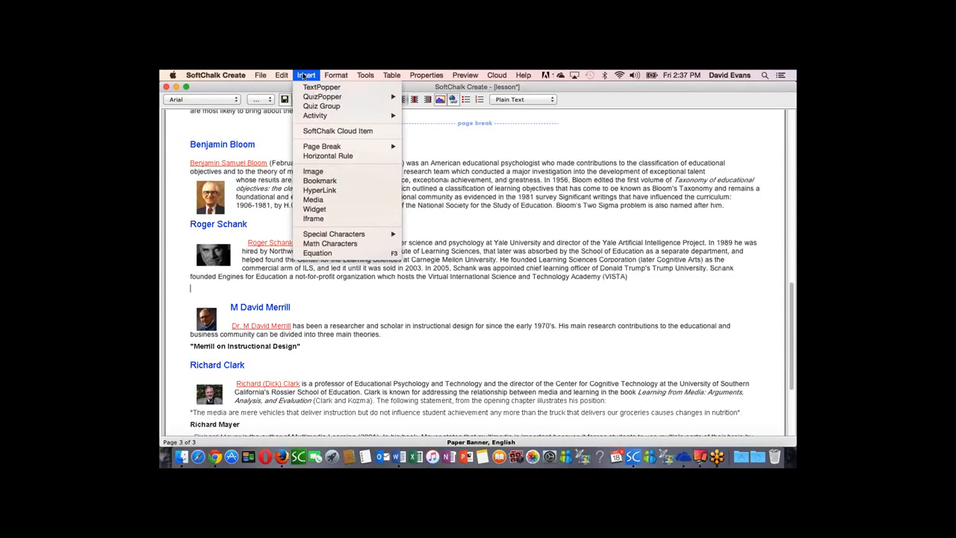
left_click(312, 201)
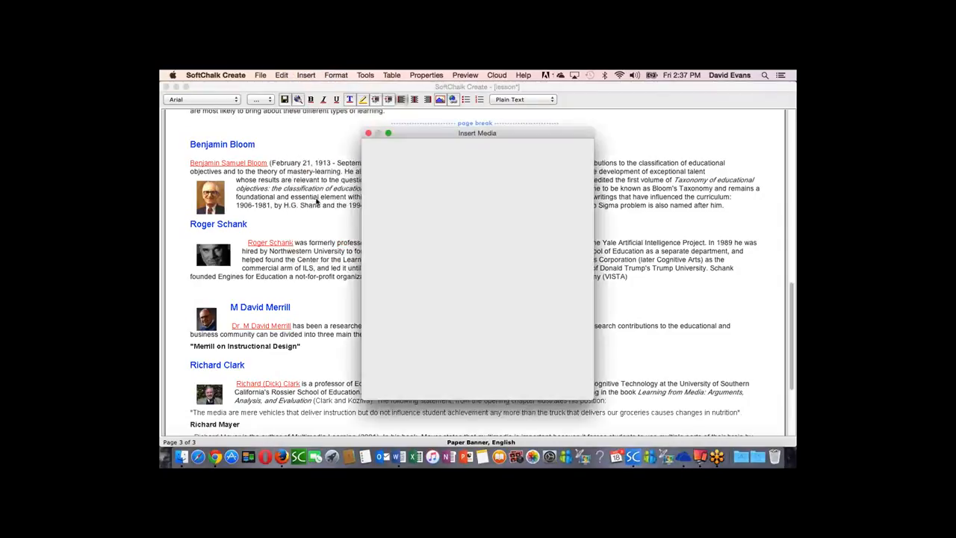
left_click(426, 203)
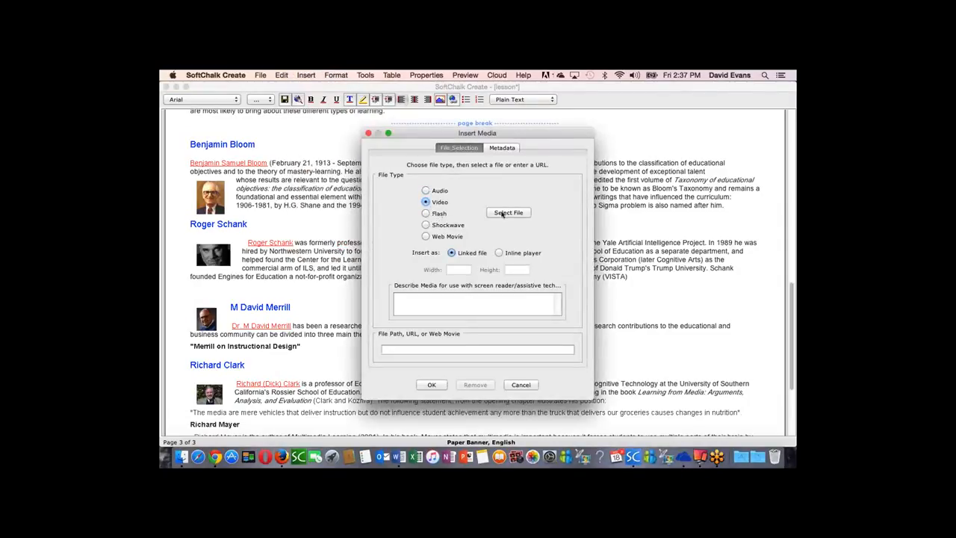
left_click(517, 213)
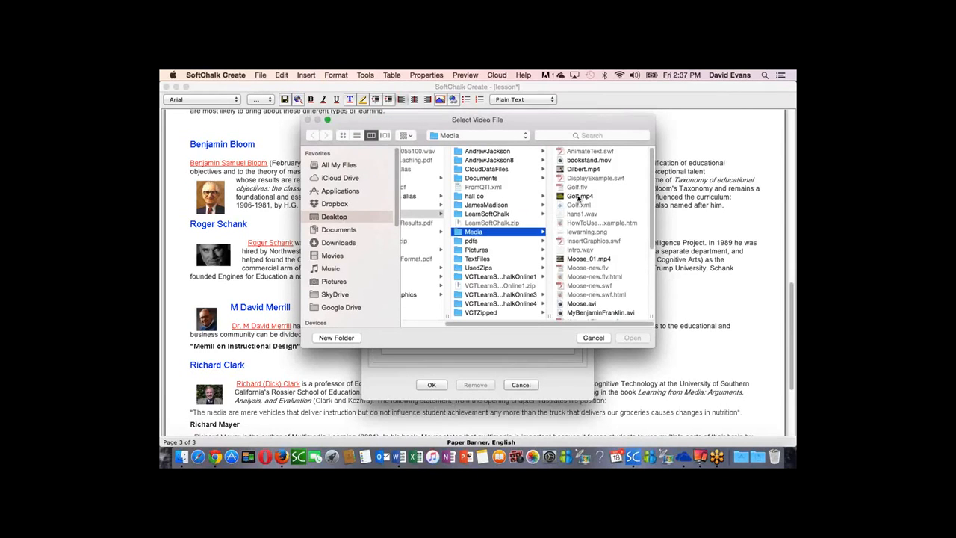
left_click(578, 196)
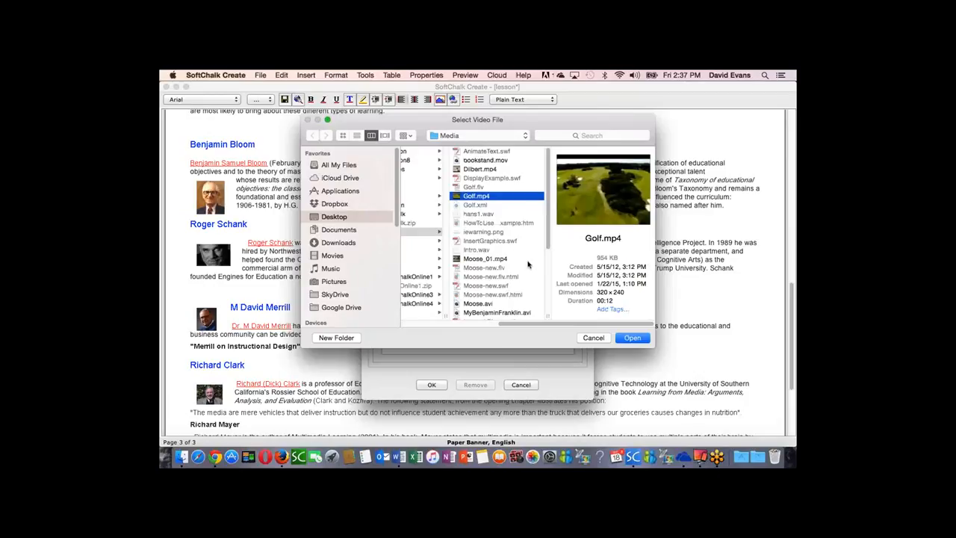
left_click(633, 337)
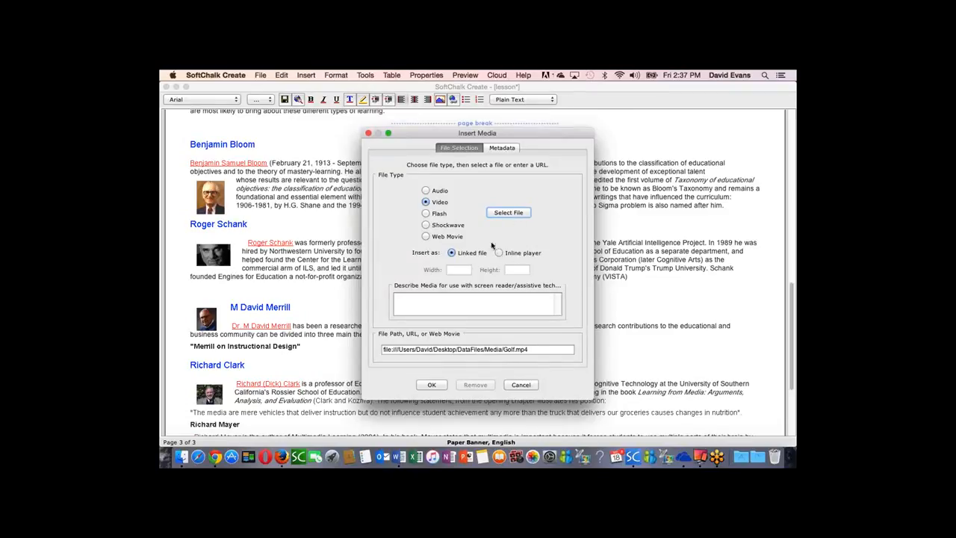
Step: Check the dimensions of Golf.mp4 in the file chooser and choose the same file again
left_click(501, 213)
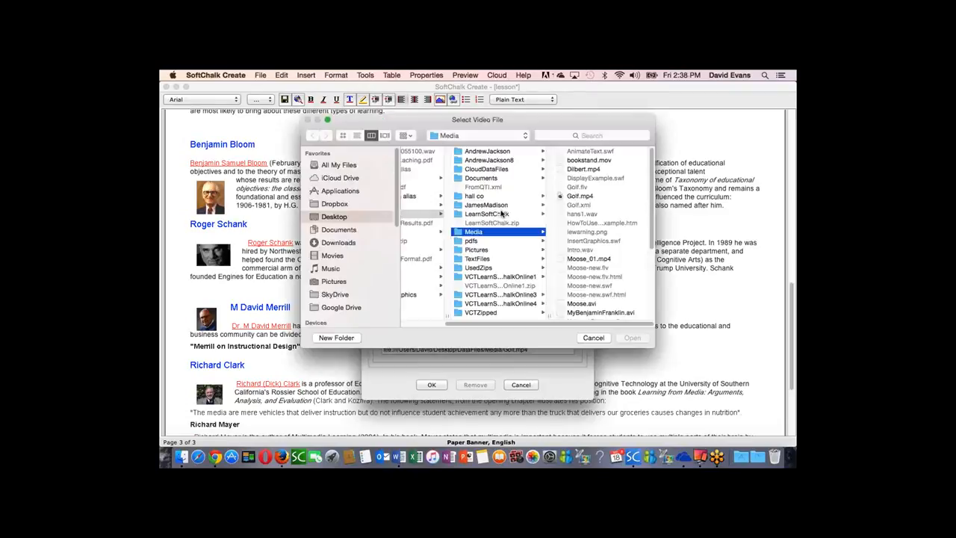
left_click(578, 196)
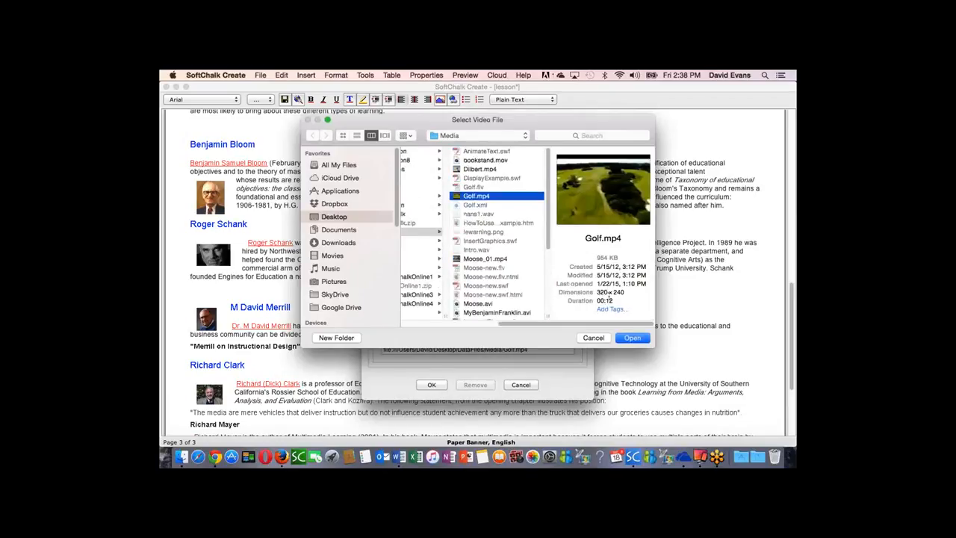
left_click(630, 337)
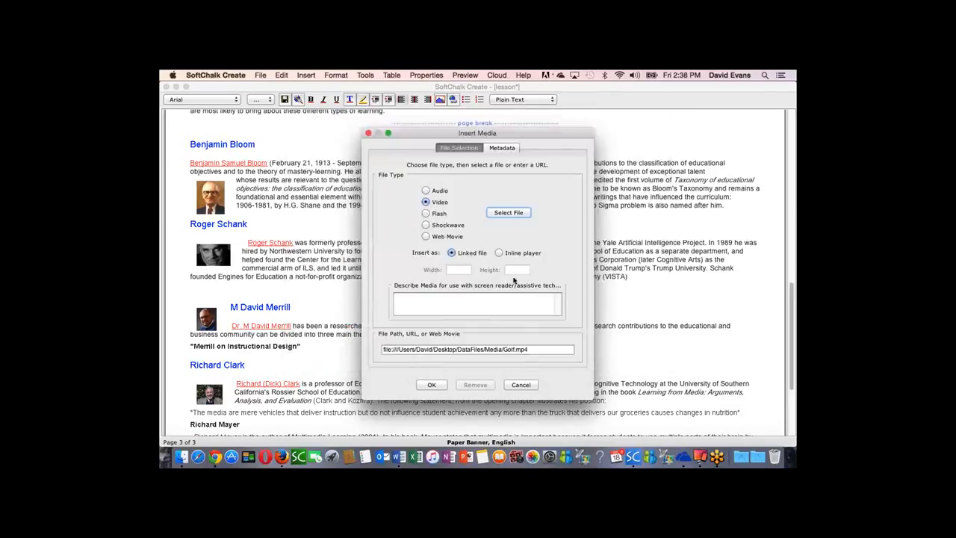
Step: Set the video to an inline player, fill in its width and height, and insert it into the lesson
left_click(498, 254)
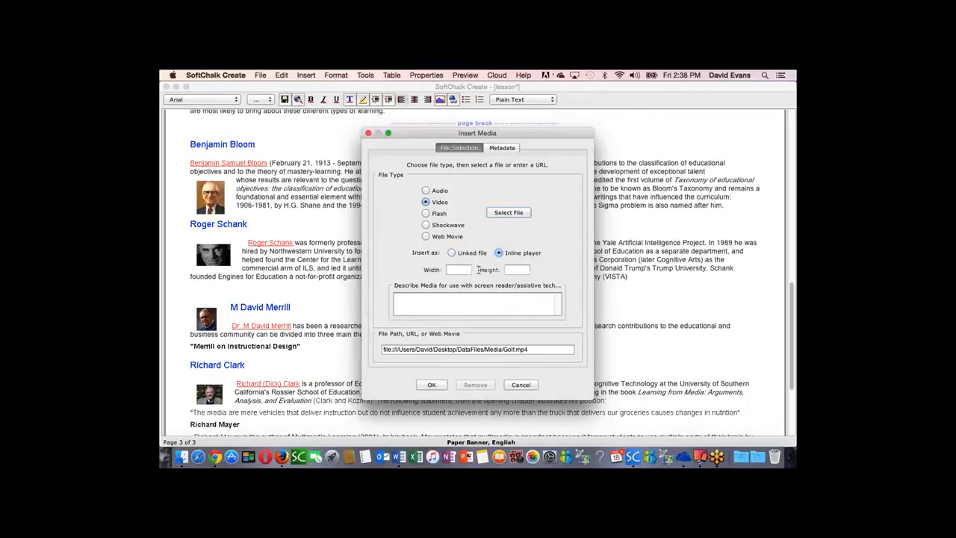
left_click(454, 269)
left_click(521, 271)
left_click(431, 385)
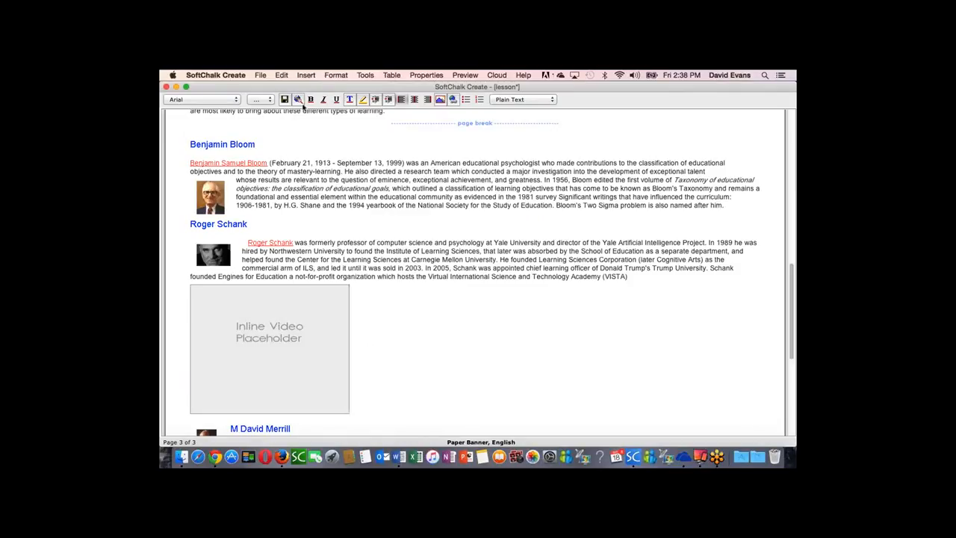
Step: Save and preview the lesson in the browser and go to the inline golf video on page 3
left_click(298, 100)
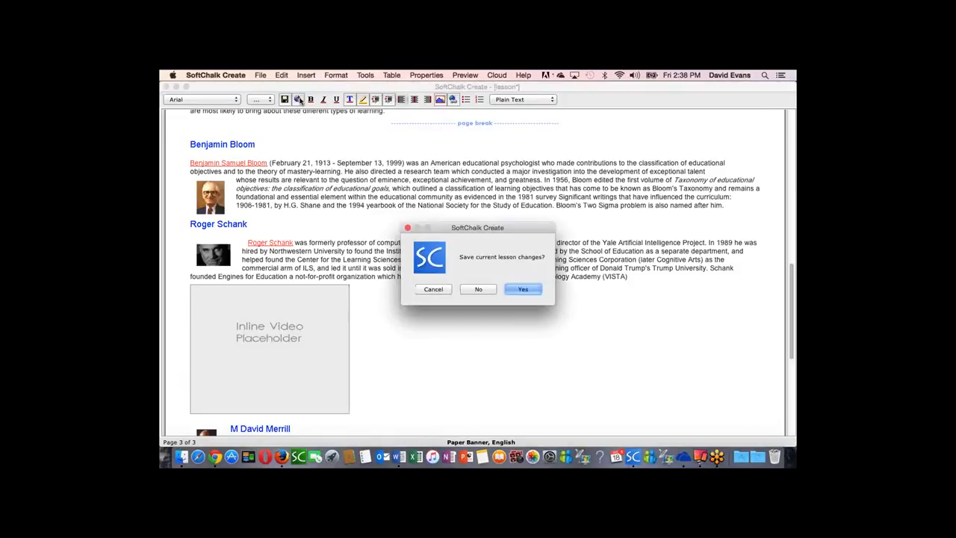
left_click(520, 290)
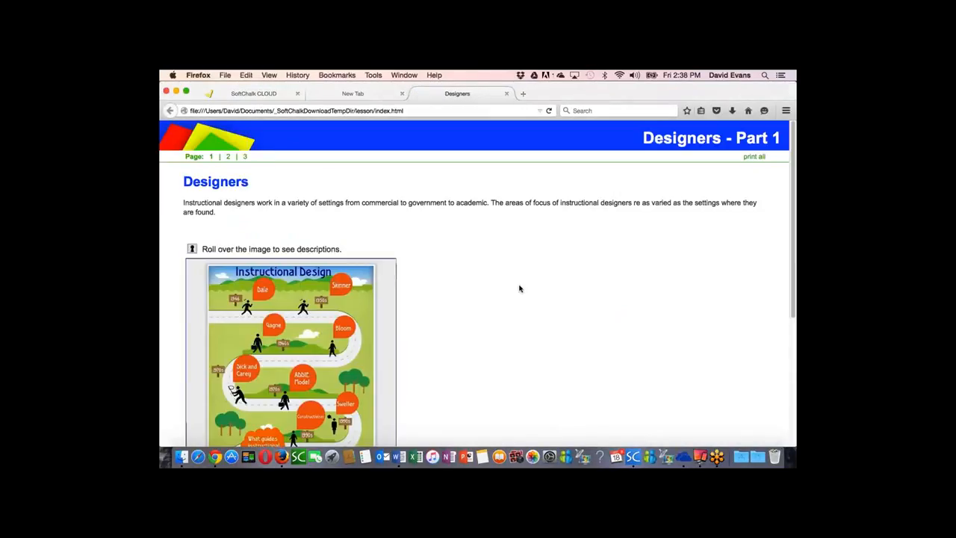
left_click(245, 157)
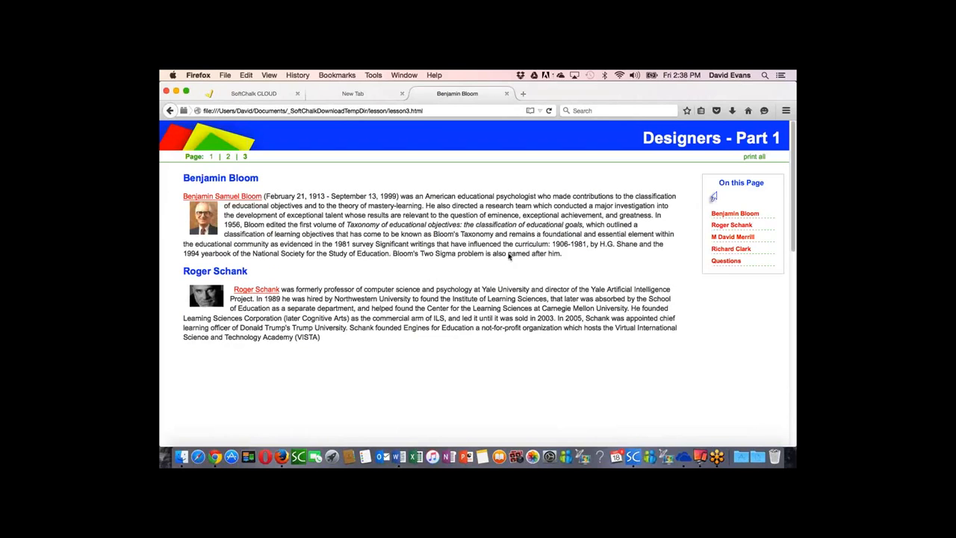
scroll(459, 371, "down", 3)
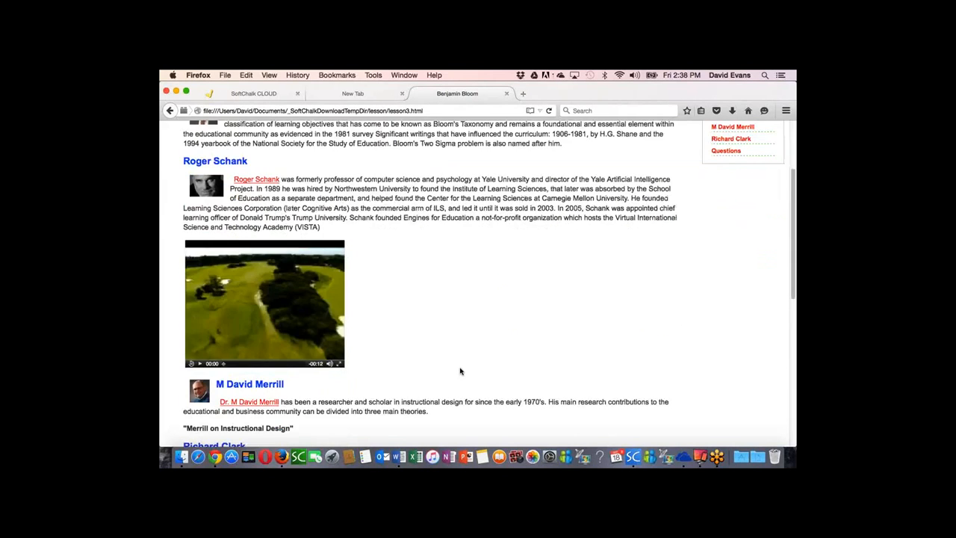
Step: Play and pause the inline golf video, and review the rest of the page down to the Questions heading
left_click(200, 356)
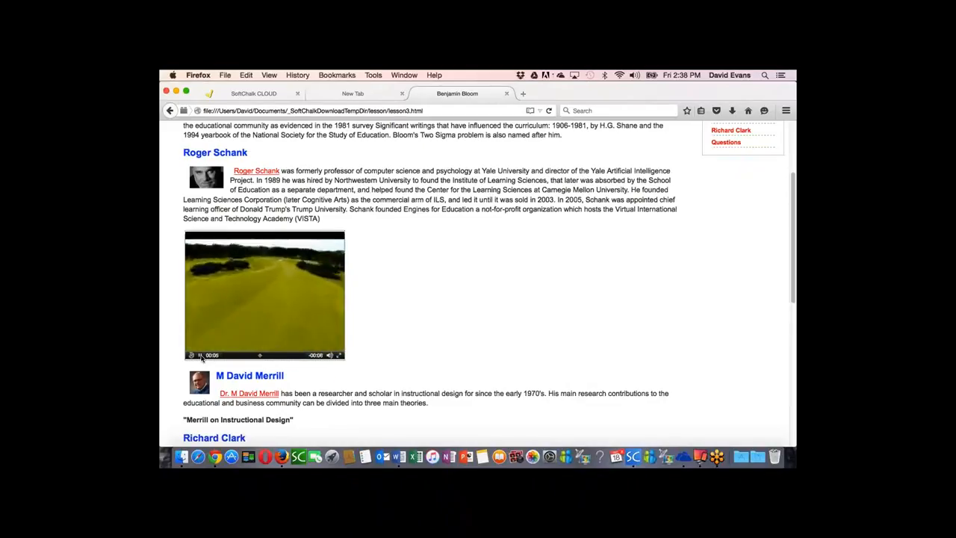
left_click(200, 356)
scroll(387, 346, "down", 4)
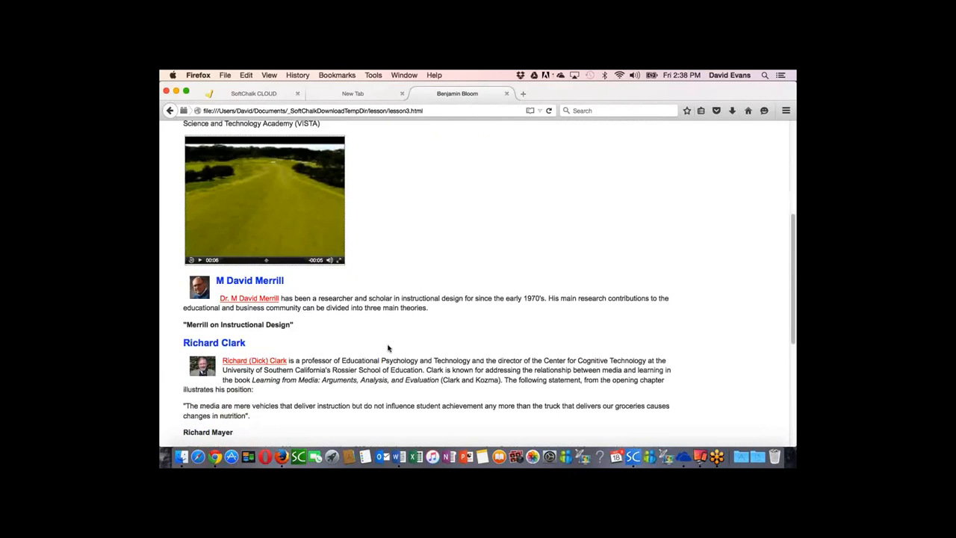
scroll(387, 347, "down", 7)
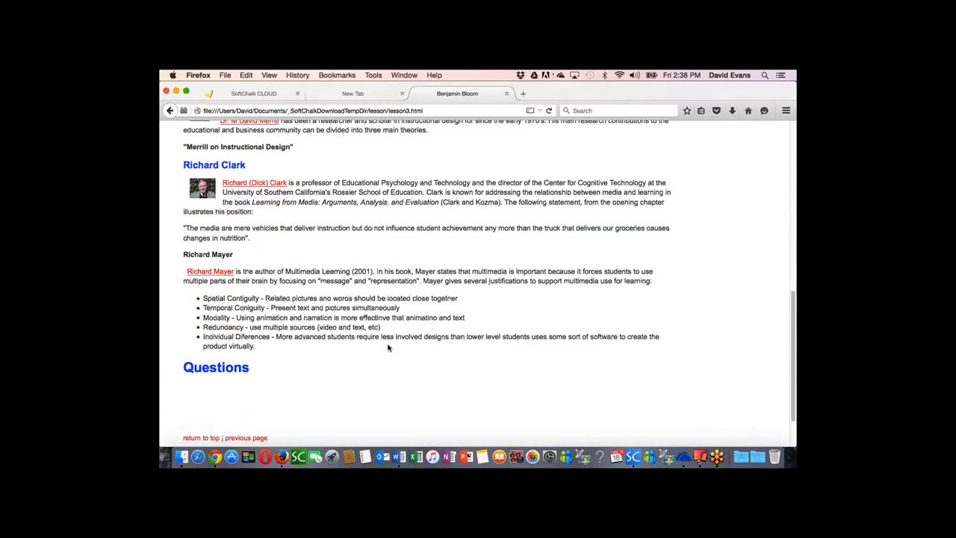
Step: Close the lesson preview, return to SoftChalk Create and insert a page break above the Questions heading at the lesson's end
left_click(506, 93)
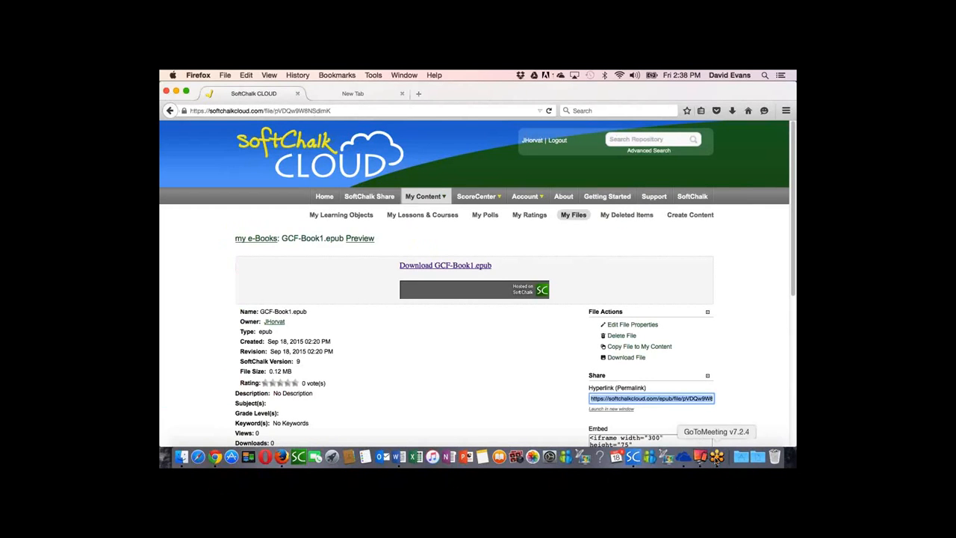
left_click(633, 457)
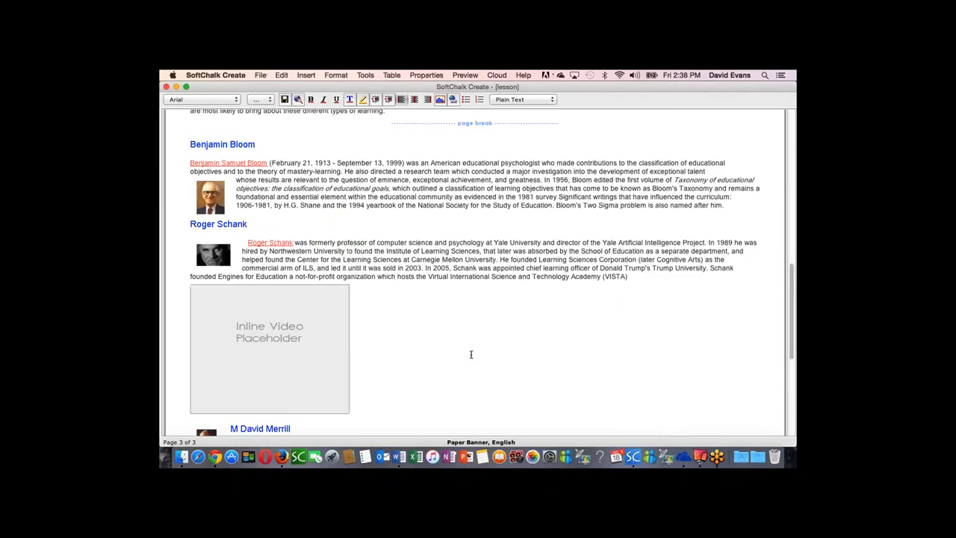
scroll(470, 354, "down", 2)
scroll(470, 354, "down", 5)
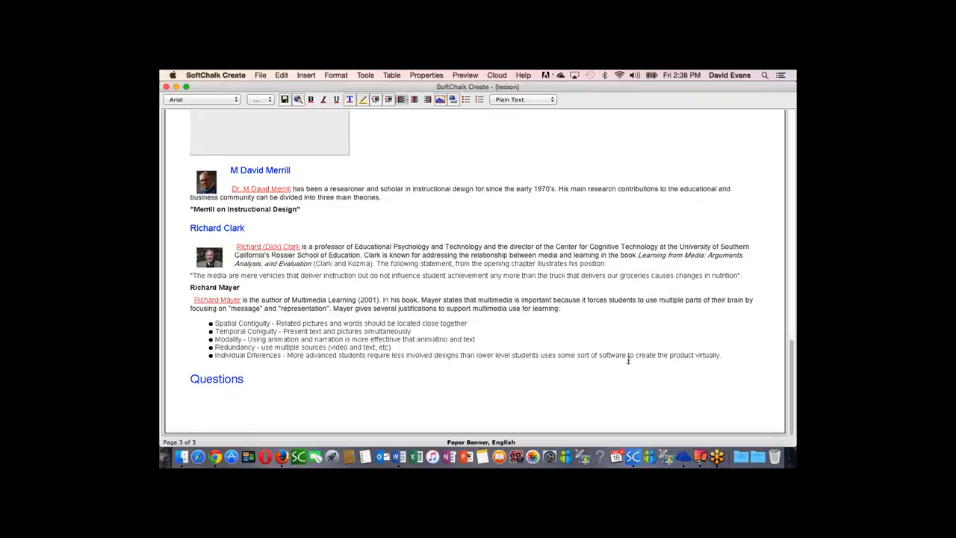
left_click(723, 355)
key("Return")
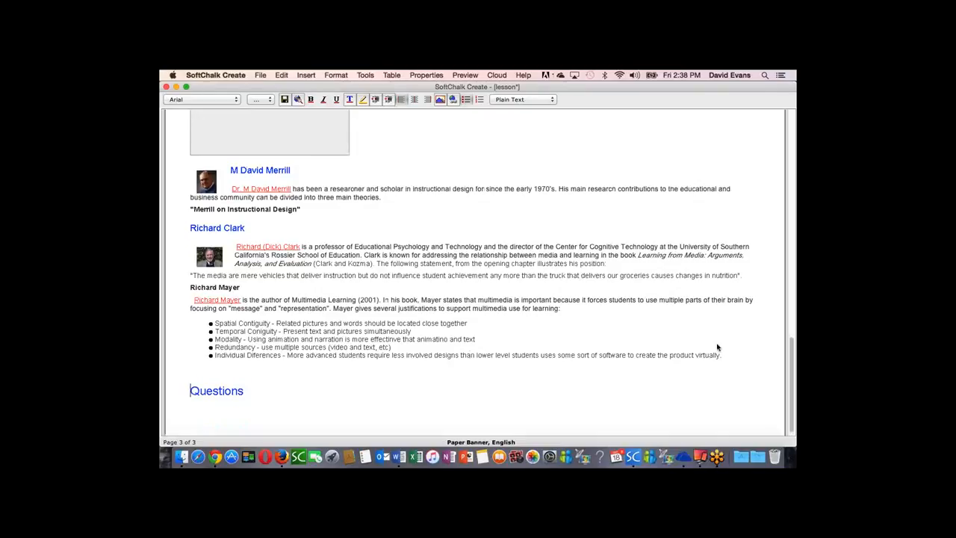
key("Up")
key("super+Return")
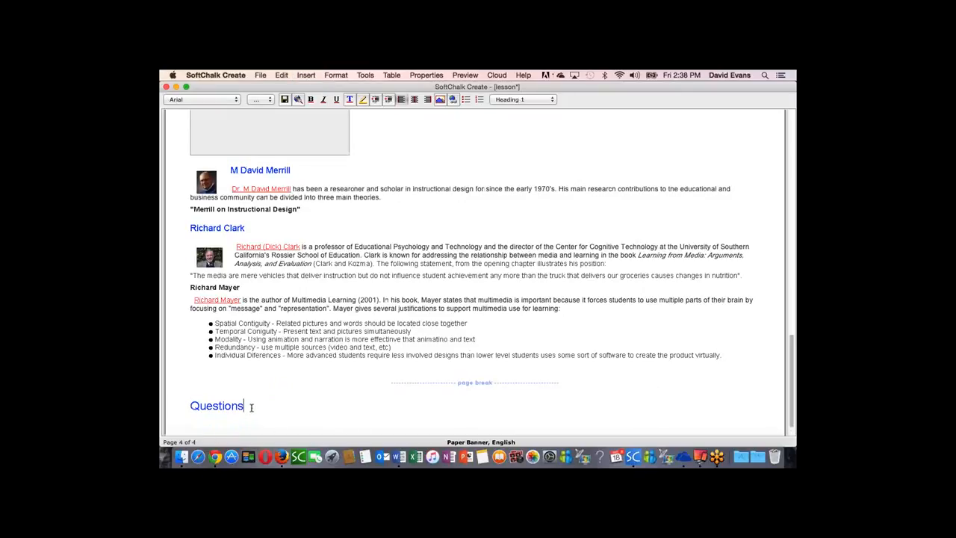
Step: Delete the "Merrill on Instructional Design" line from the M David Merrill section
key("Up")
left_click_drag(300, 209, 181, 209)
key("BackSpace")
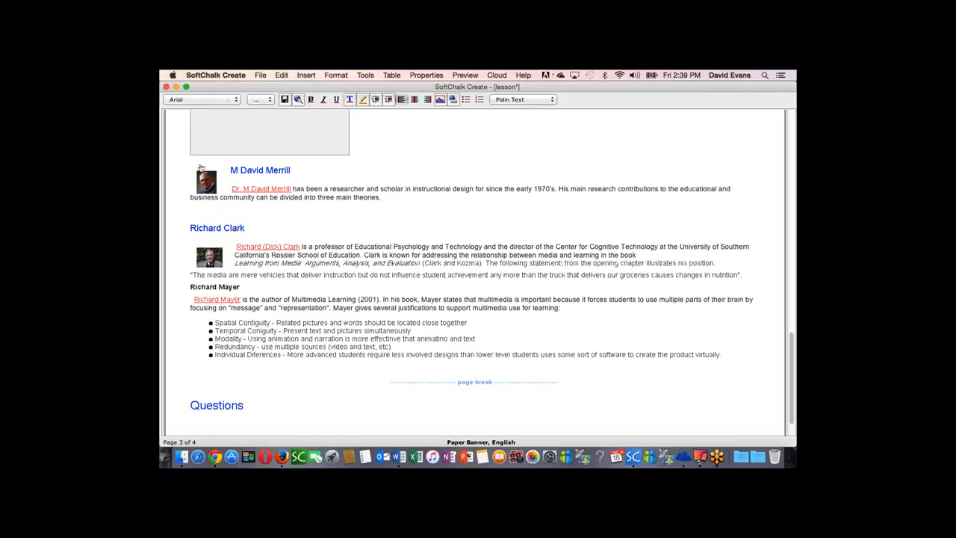
Step: Start a true/false QuizPopper under M David Merrill with the statement "Androgogy refers to the instruction and training of adults (people who are not in school anymore)."
left_click(306, 75)
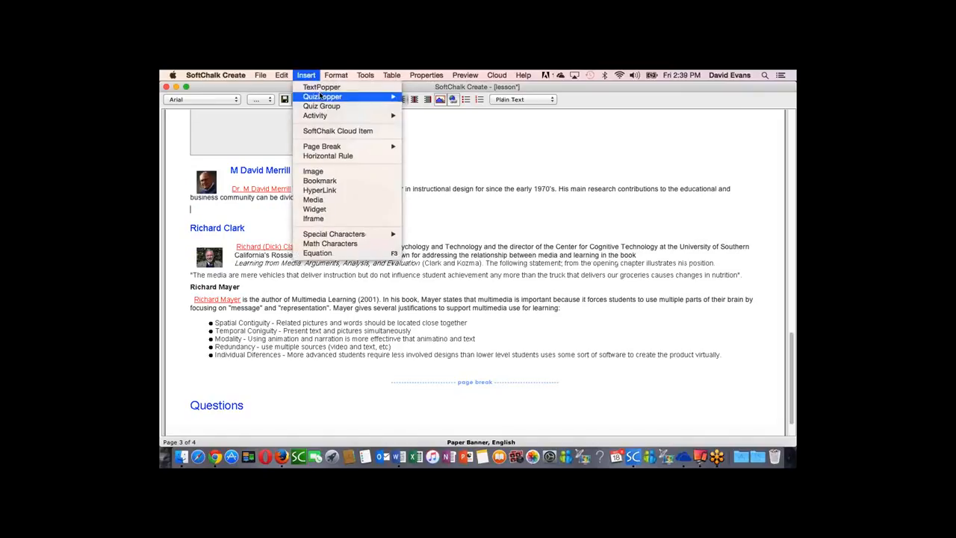
mouse_move(321, 97)
left_click(420, 97)
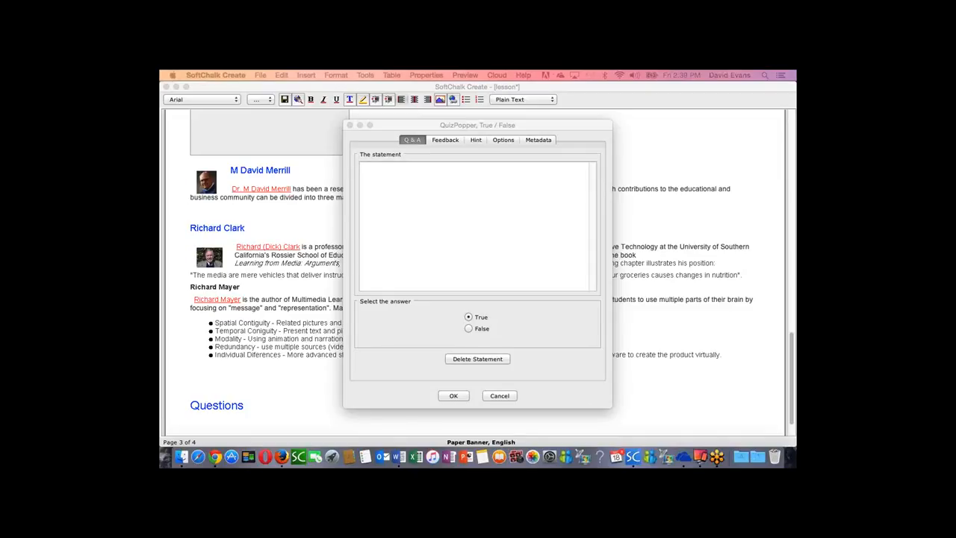
left_click(383, 186)
type("Andragogy  refers to the instruction and training of adults (people who are not in school anymore).")
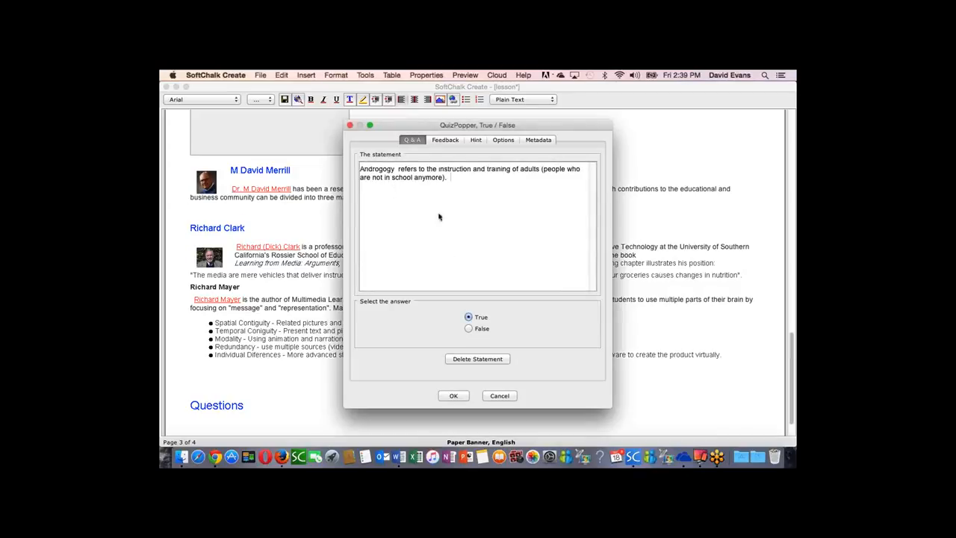
Step: Check the hint, feedback and options of the true/false question and insert it into the lesson
left_click(475, 139)
left_click(448, 140)
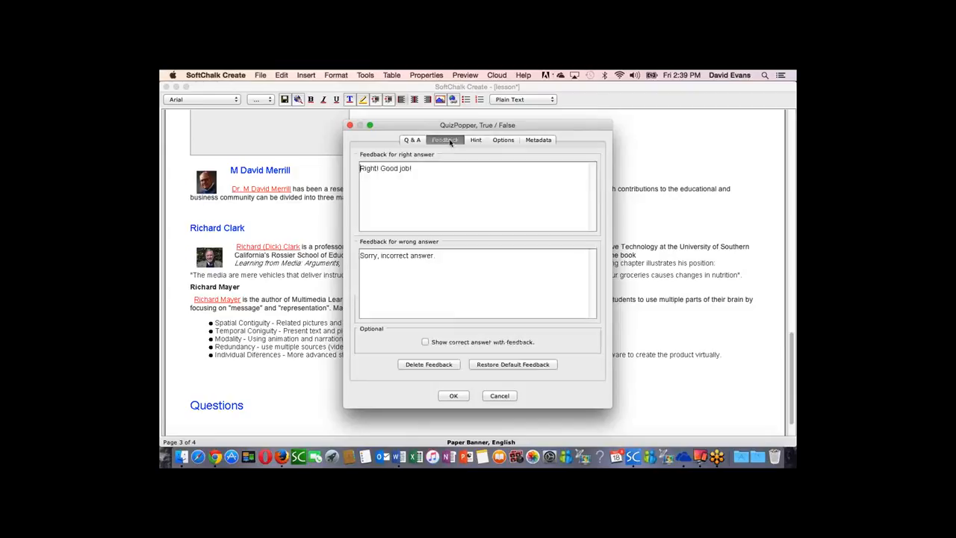
left_click(509, 140)
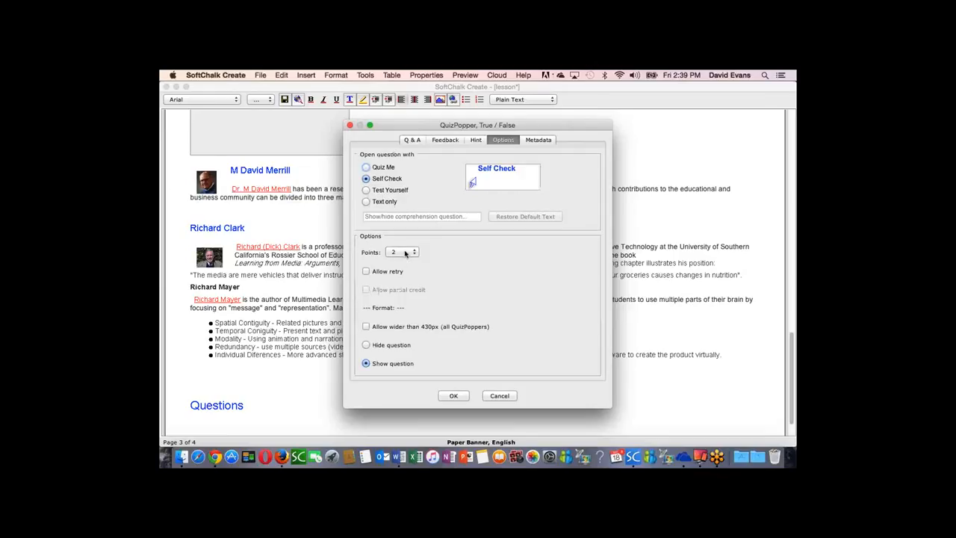
left_click(452, 396)
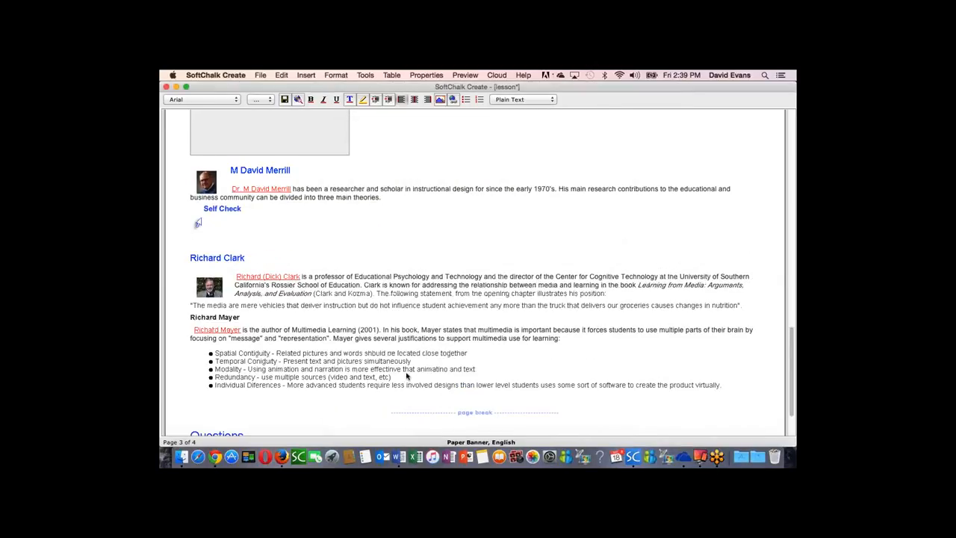
Step: Start a TextPopper on the phrase "the Gagné assumption" in the Robert Gagne section
scroll(417, 376, "up", 10)
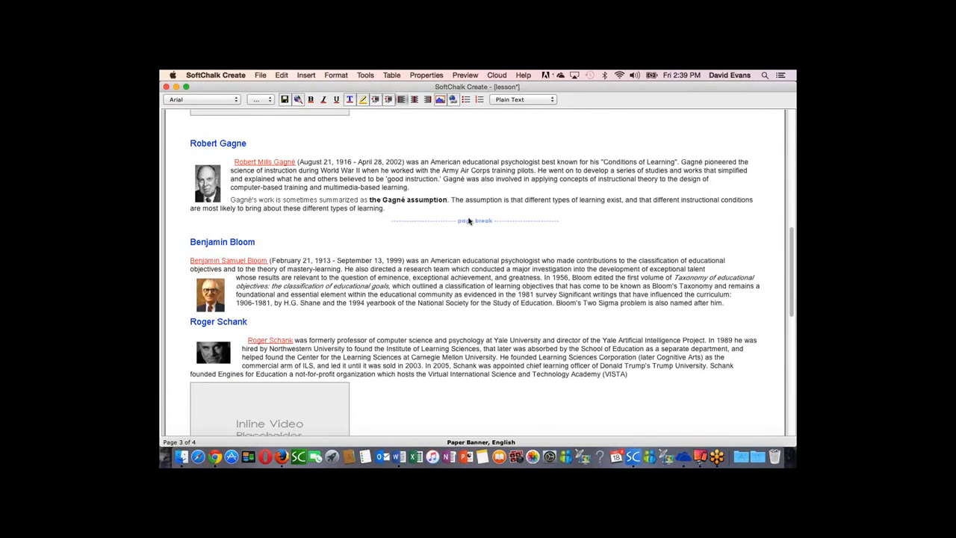
scroll(469, 221, "up", 2)
scroll(471, 221, "up", 4)
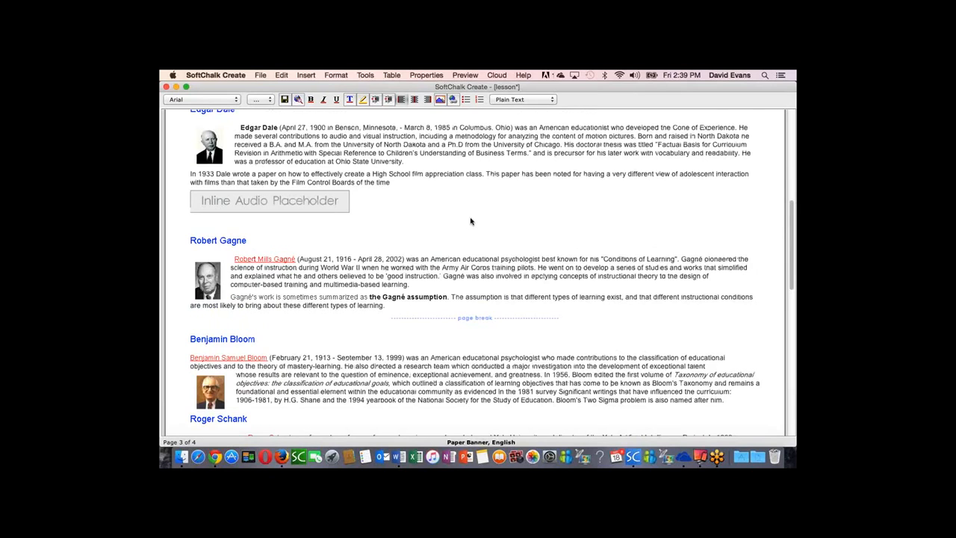
scroll(471, 221, "up", 6)
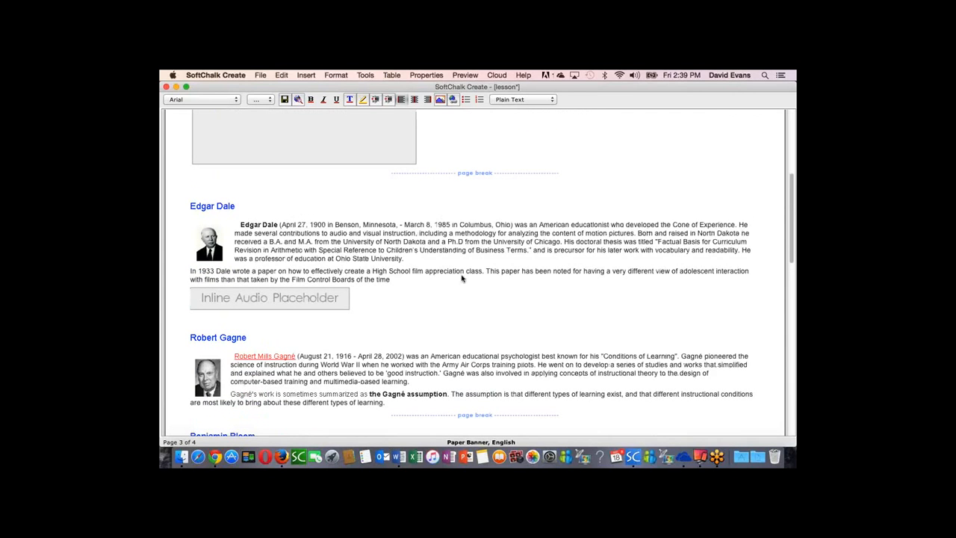
scroll(437, 351, "down", 4)
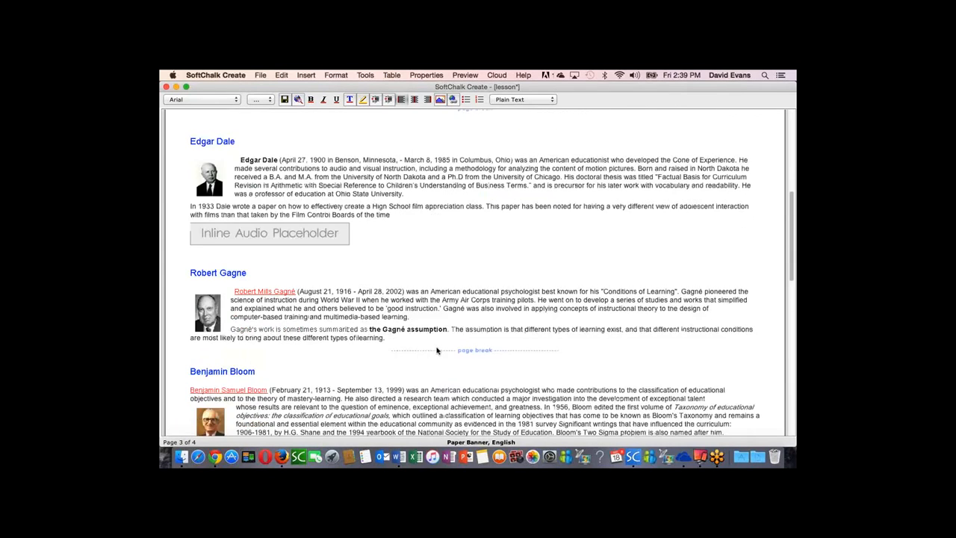
scroll(437, 350, "down", 6)
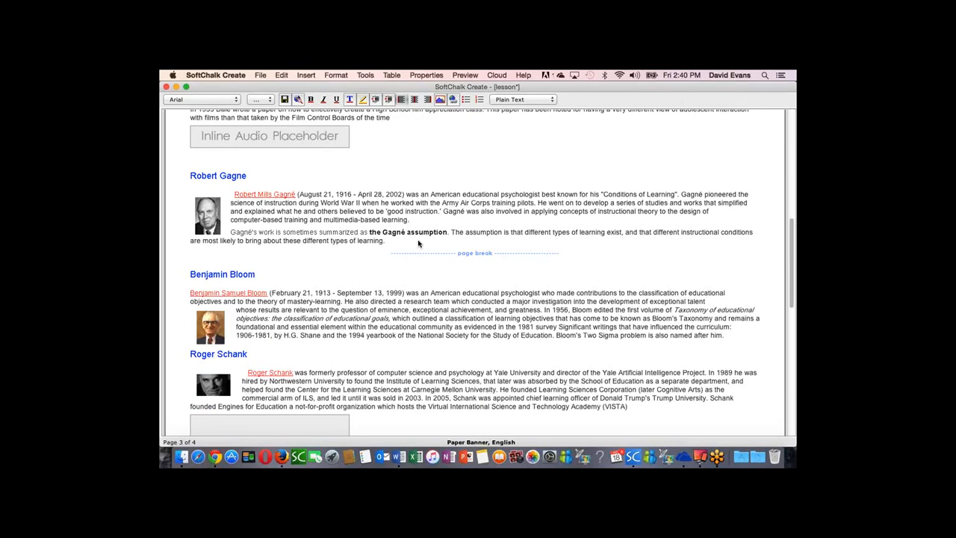
left_click_drag(369, 234, 446, 235)
left_click(304, 74)
left_click(313, 87)
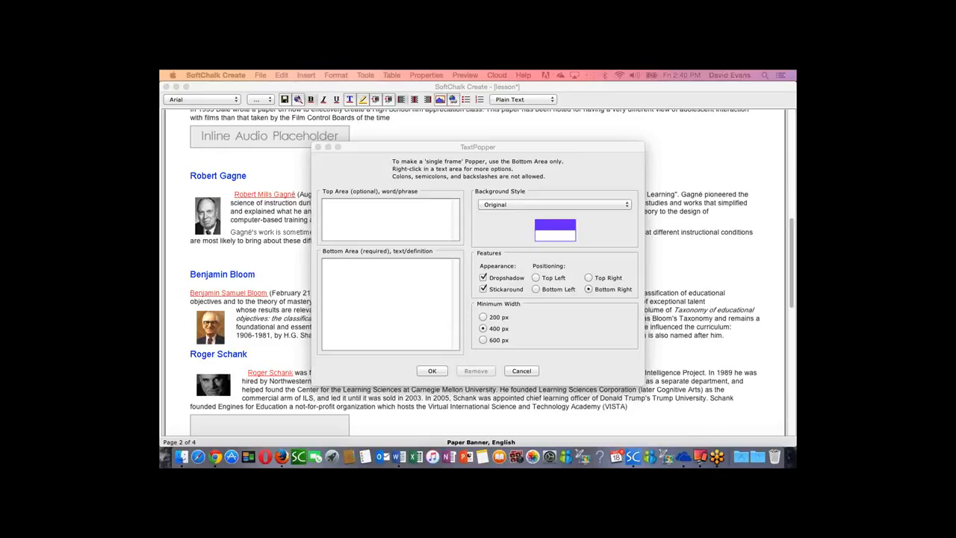
Step: Paste the quote beginning "The media are mere vehicles" as the required popper text, turn off Stickaround and add the TextPopper
left_click(378, 280)
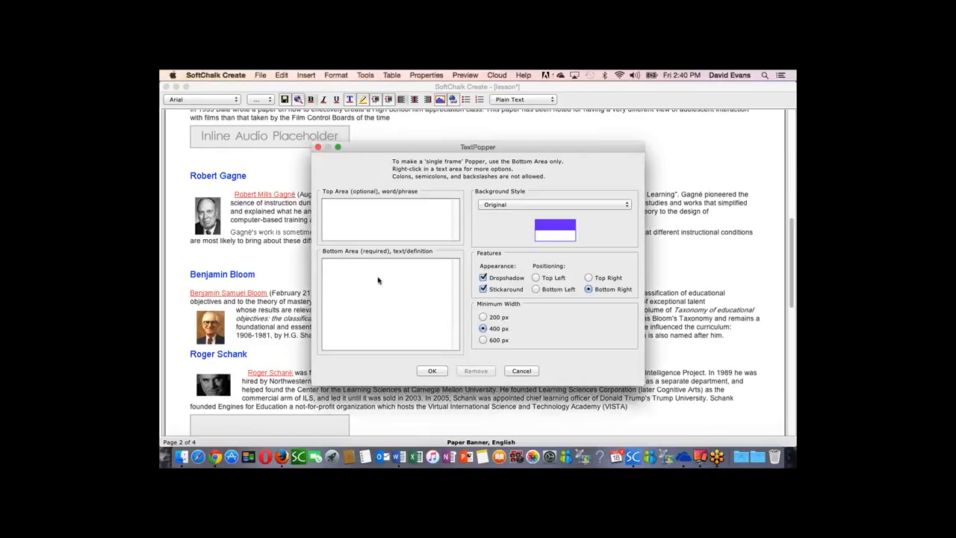
type("\"The media are mere vehicles that deliver instruction but do not influence student achievement any more than the truck that delivers our groceries causes changes in nutrition\".")
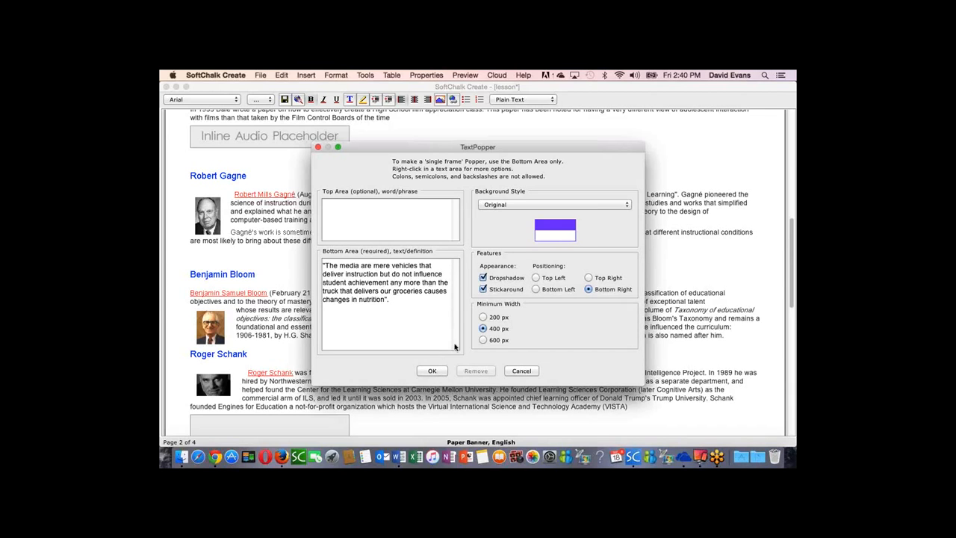
left_click(484, 289)
left_click(433, 371)
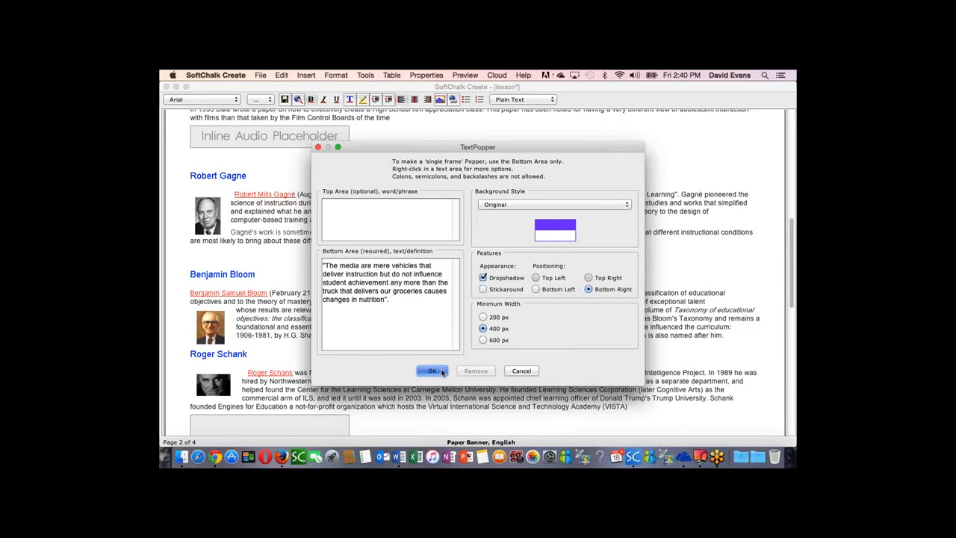
left_click(486, 227)
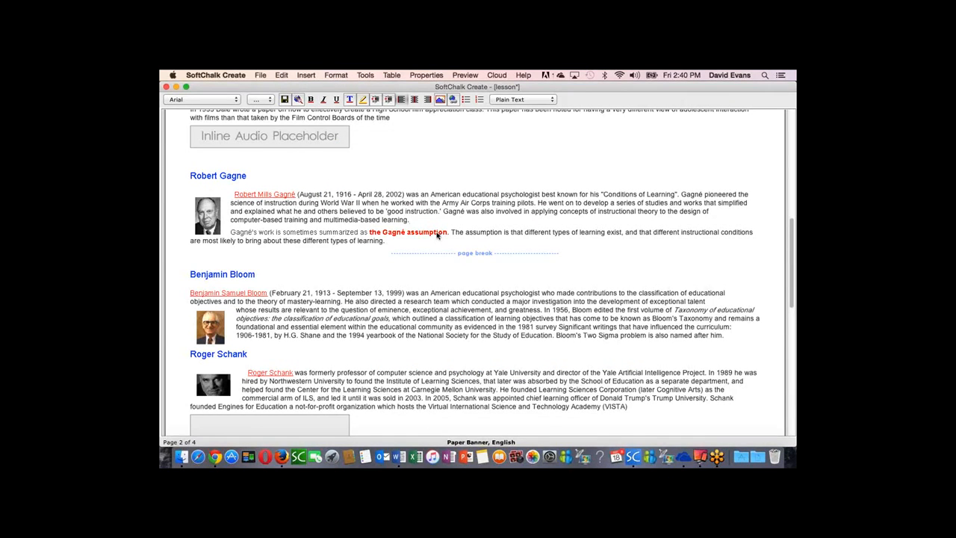
mouse_move(438, 235)
Step: Add a blank line below the Richard Clark quotation and start a DragNDrop activity there
scroll(415, 275, "down", 3)
scroll(416, 275, "down", 10)
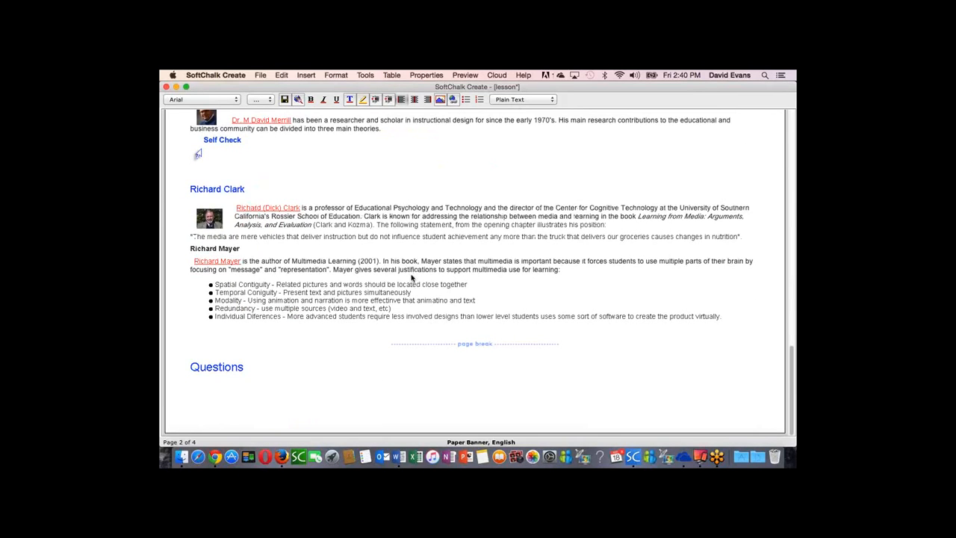
left_click(745, 240)
key("Return")
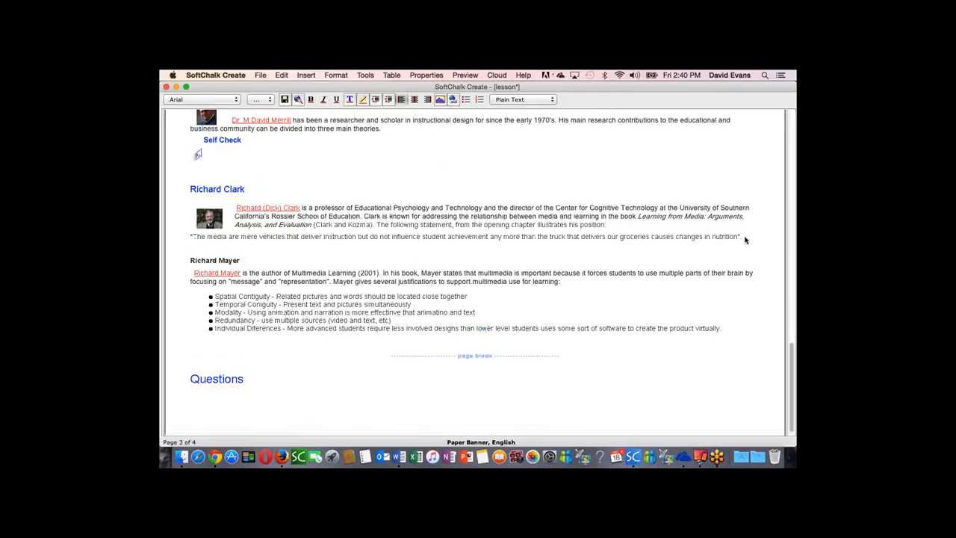
left_click(306, 75)
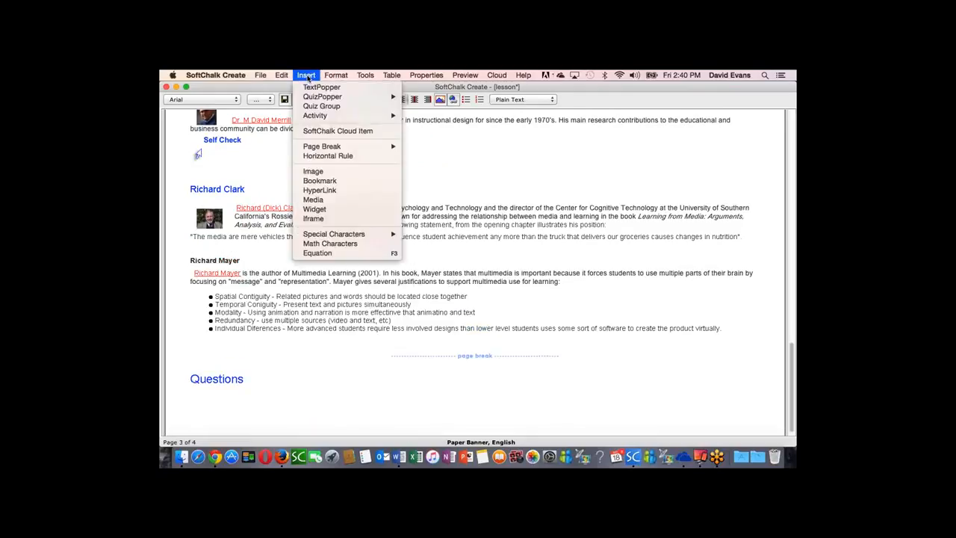
mouse_move(317, 116)
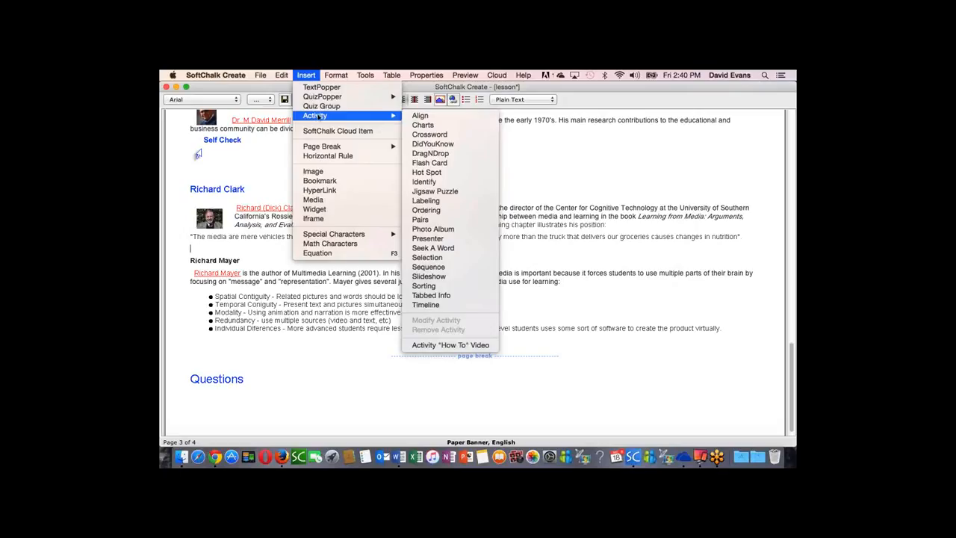
left_click(434, 154)
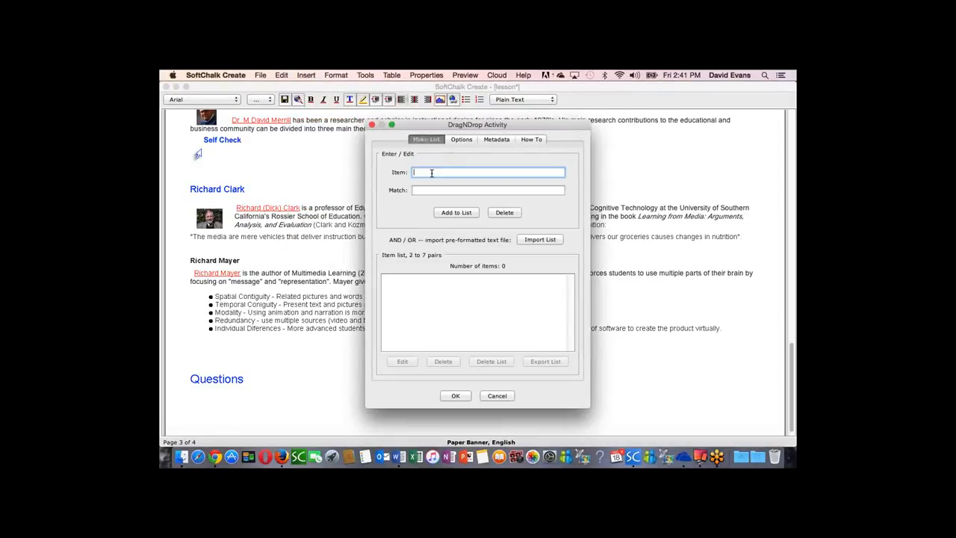
Step: Add the item "SoftChalk Cloud" with the pasted match beginning "The world's first Learning Object repository and content authoring solution" to the list
type("SoftChalk Cloud")
left_click(436, 189)
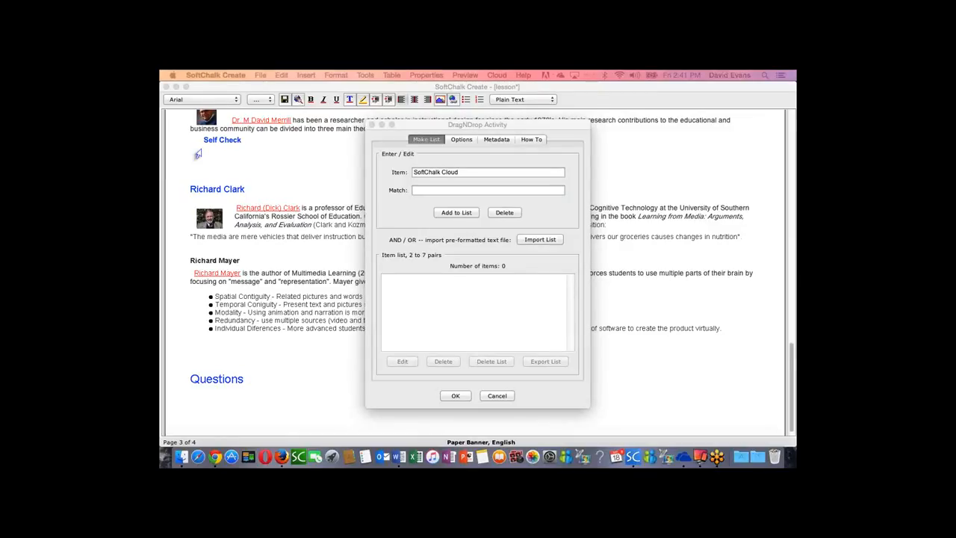
left_click(448, 192)
key("ctrl+v")
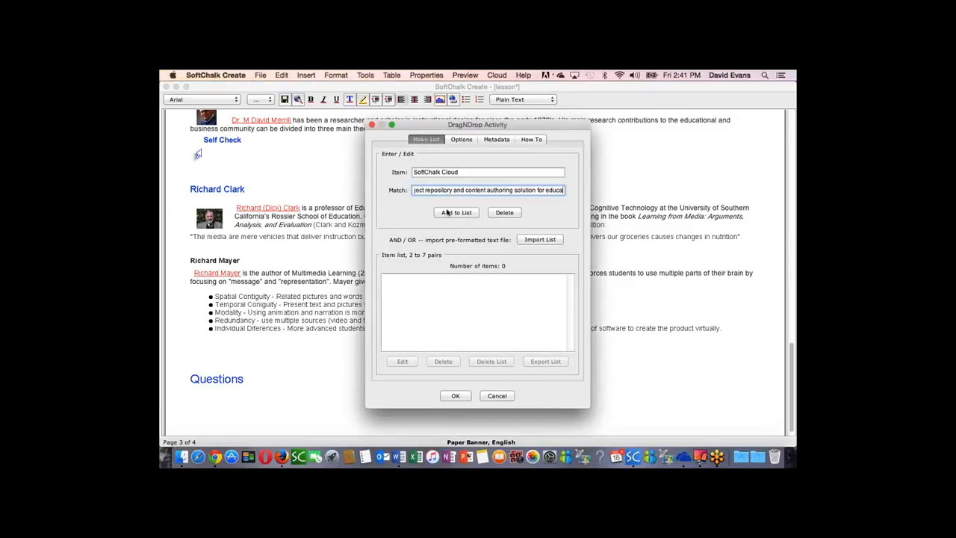
left_click(462, 213)
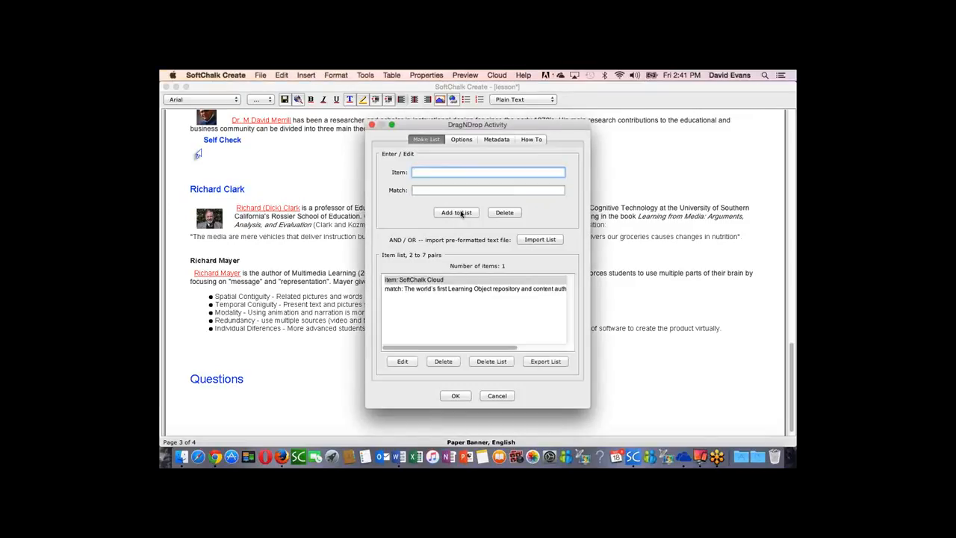
Step: Import the pre-formatted list InstructionalDesign.txt from the TextFiles folder into the DragNDrop activity
left_click(547, 241)
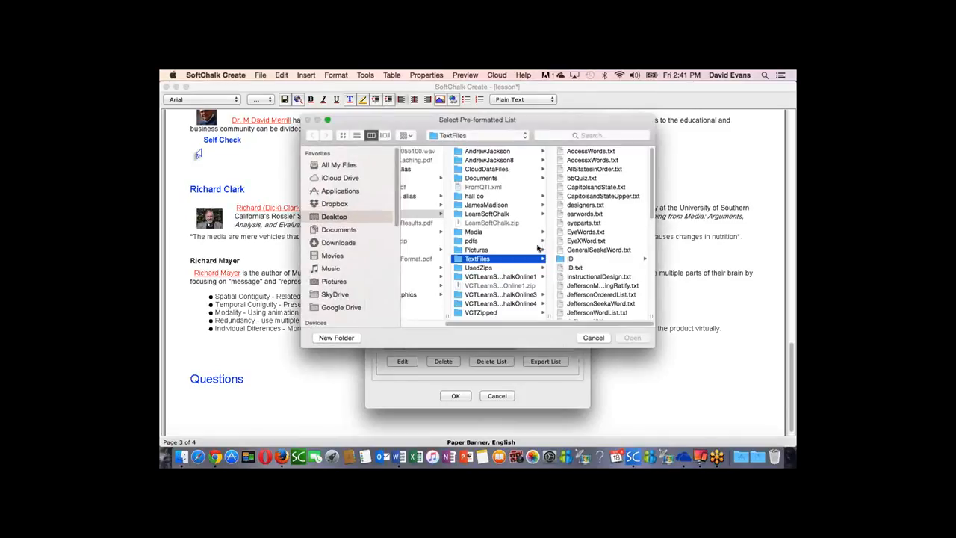
left_click(590, 277)
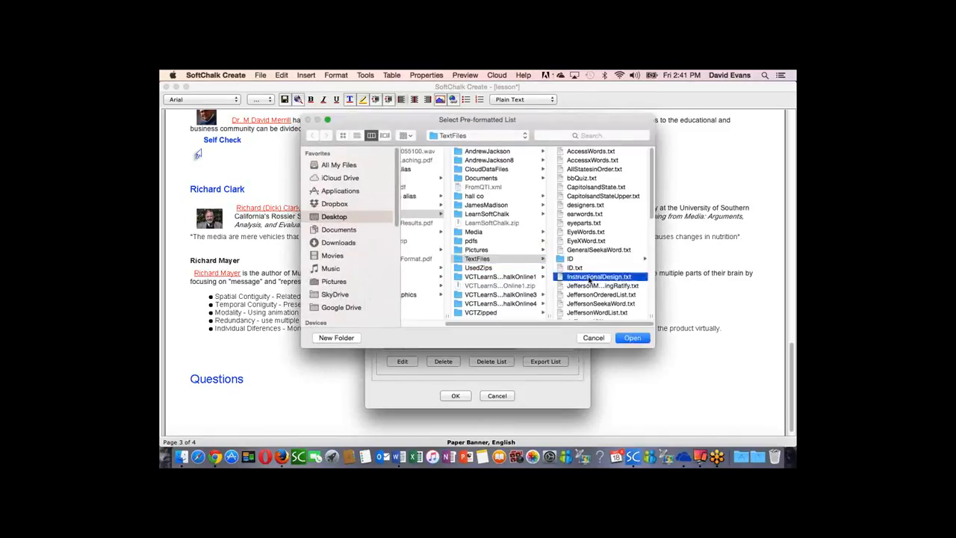
left_click(632, 338)
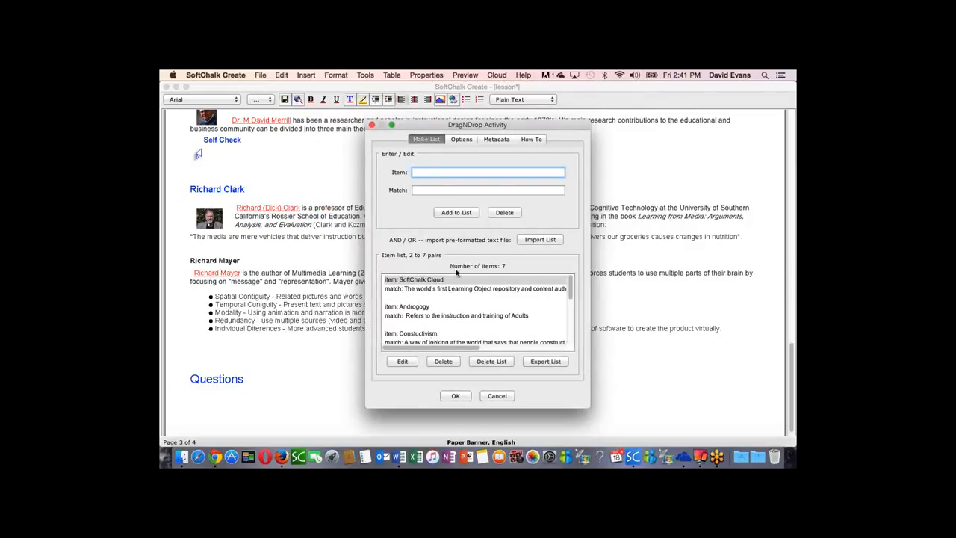
Step: Set the DragNDrop activity's points to 10 and insert it inline in the lesson
left_click(463, 139)
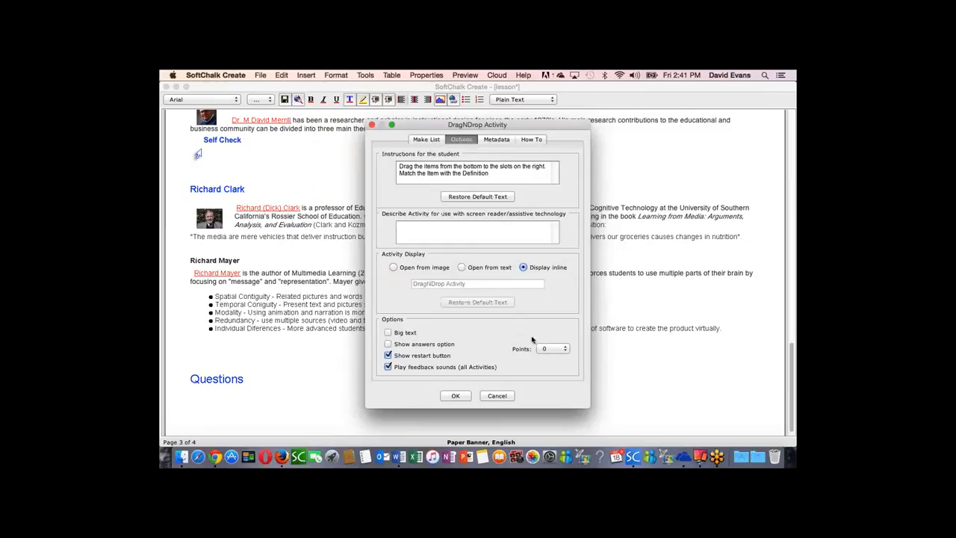
left_click(553, 349)
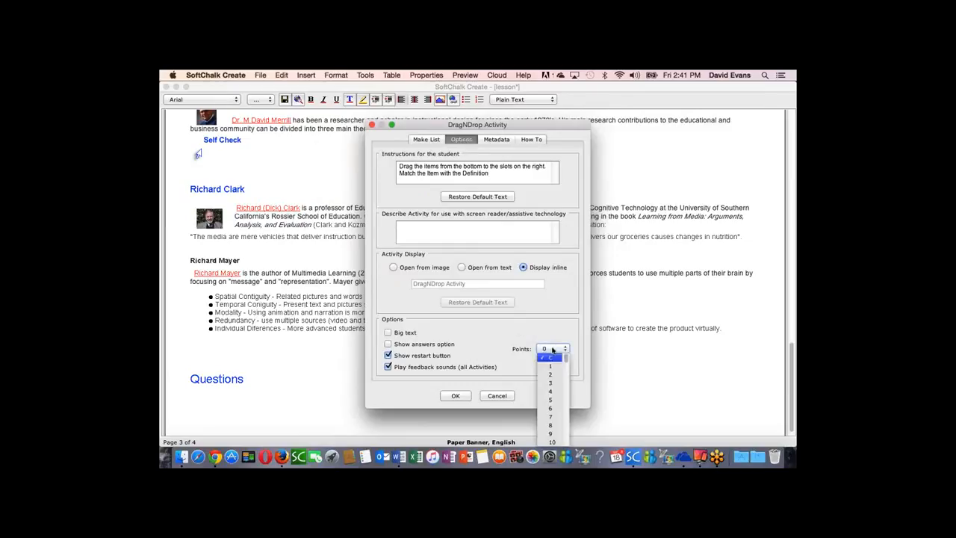
left_click(552, 441)
left_click(455, 396)
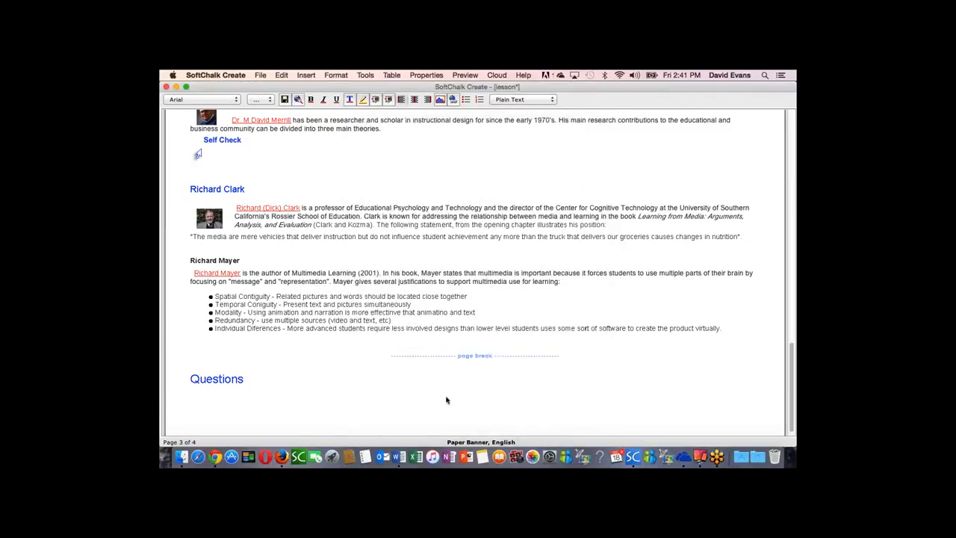
Step: Insert page breaks below the Self Check question and between the DragNDrop placeholder and the Richard Mayer section
scroll(511, 267, "up", 1)
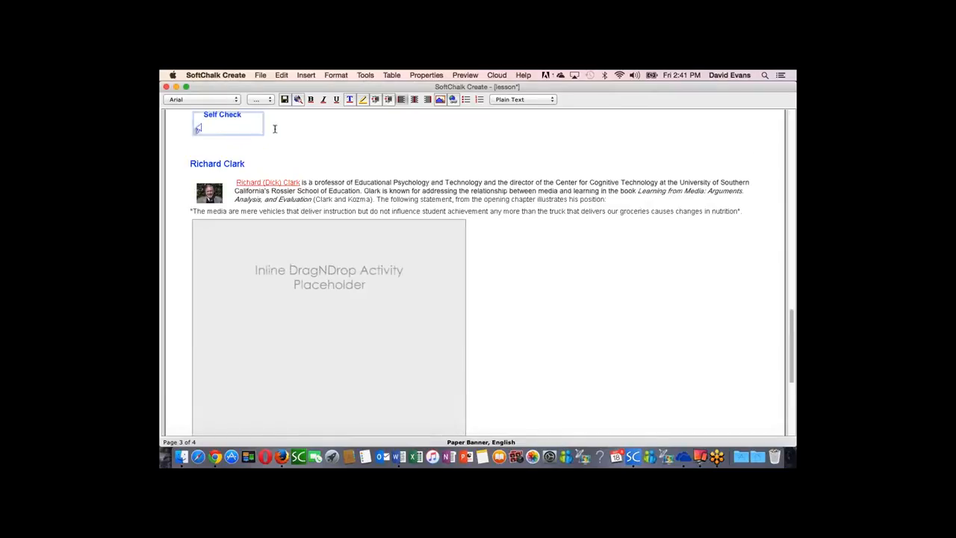
key("super+Return")
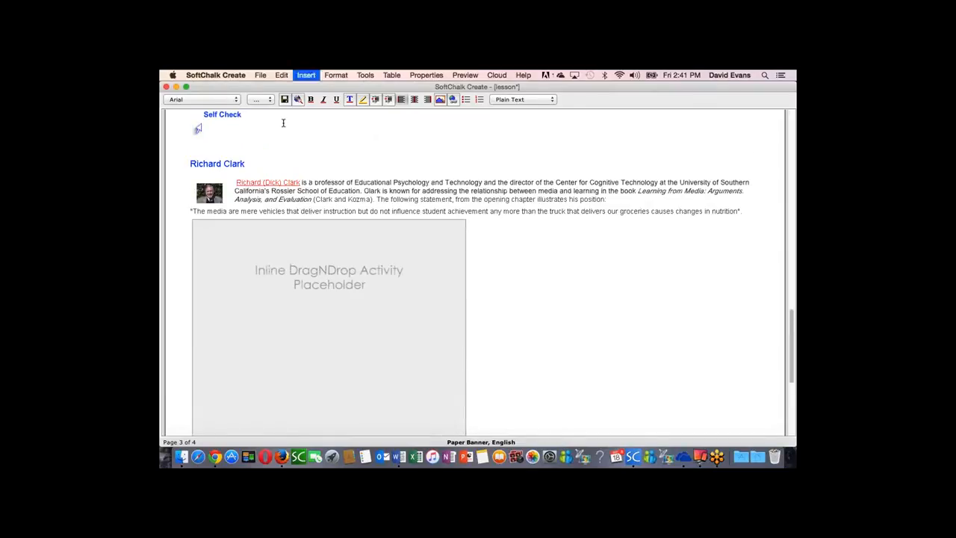
scroll(481, 306, "down", 1)
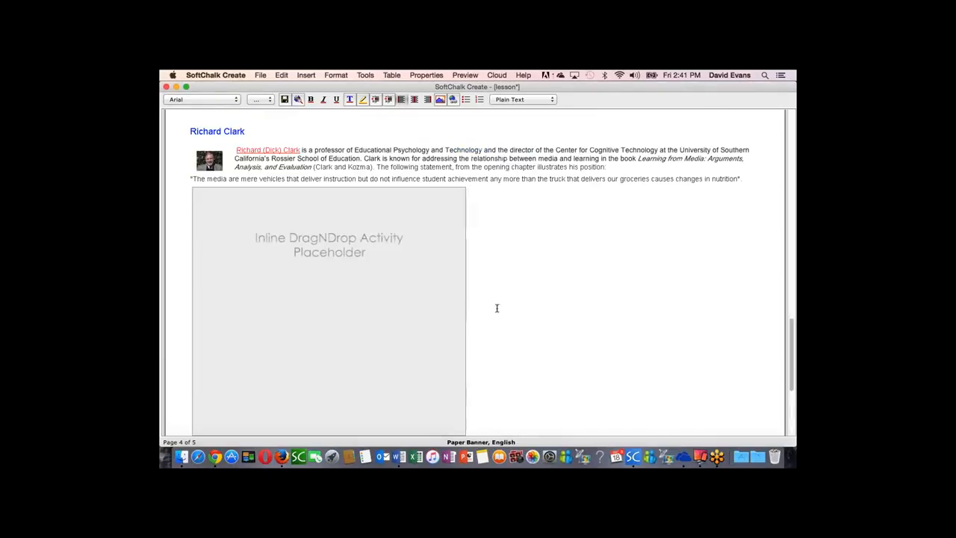
key("super+Return")
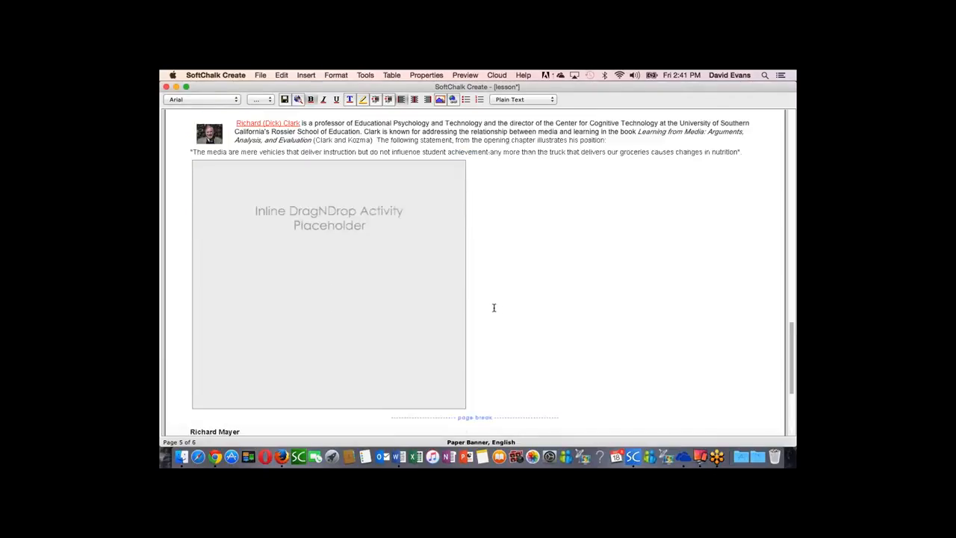
Step: Start a Quiz Group below the Questions heading and name the group Designers1
scroll(490, 306, "down", 4)
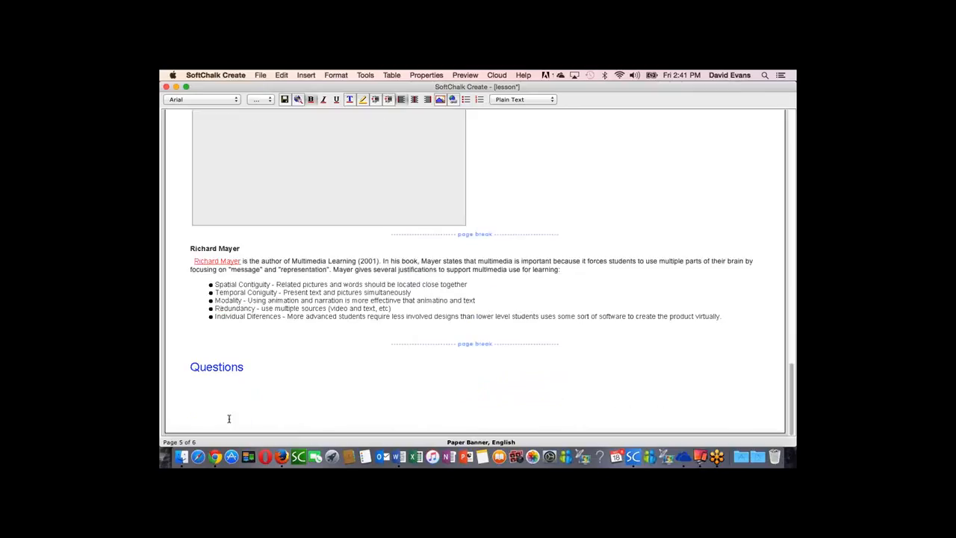
left_click(182, 391)
left_click(306, 76)
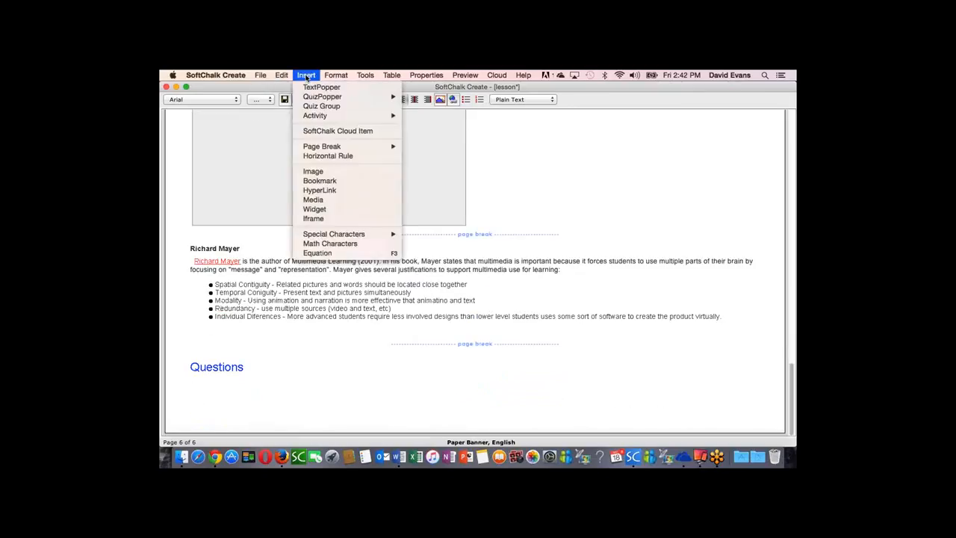
left_click(323, 106)
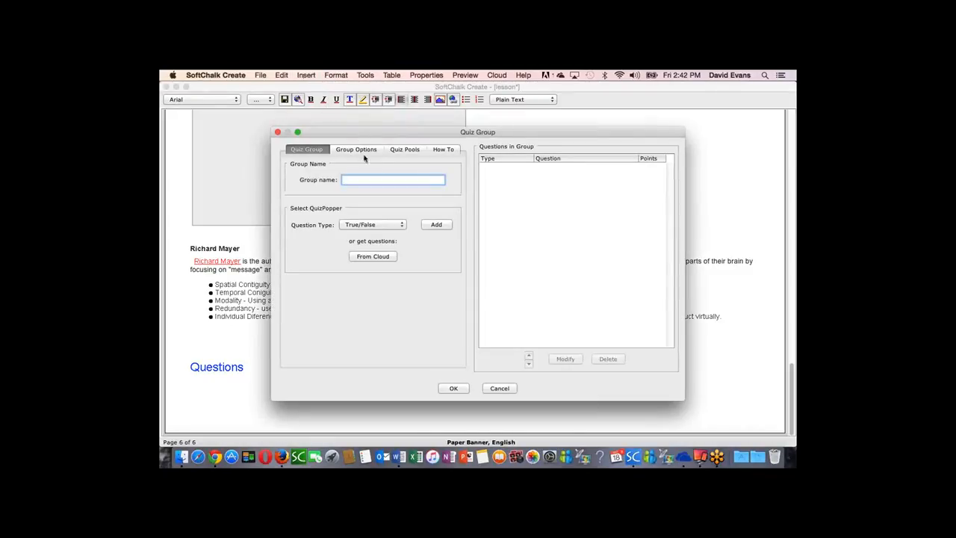
type("Designers1")
Step: Insert the ID Quiz from the shared activities folder in SoftChalk Cloud and delete its "[inserted object]" true/false question
left_click(375, 258)
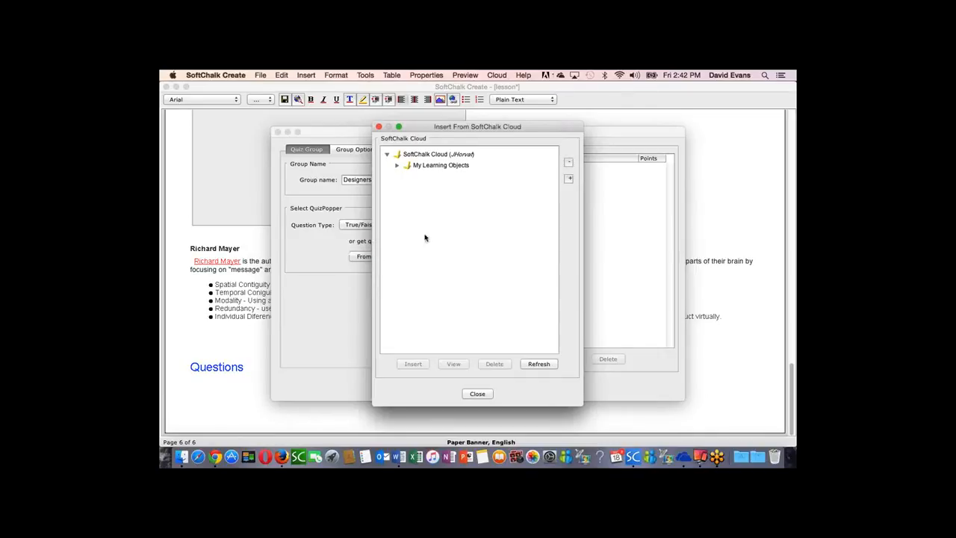
left_click(397, 167)
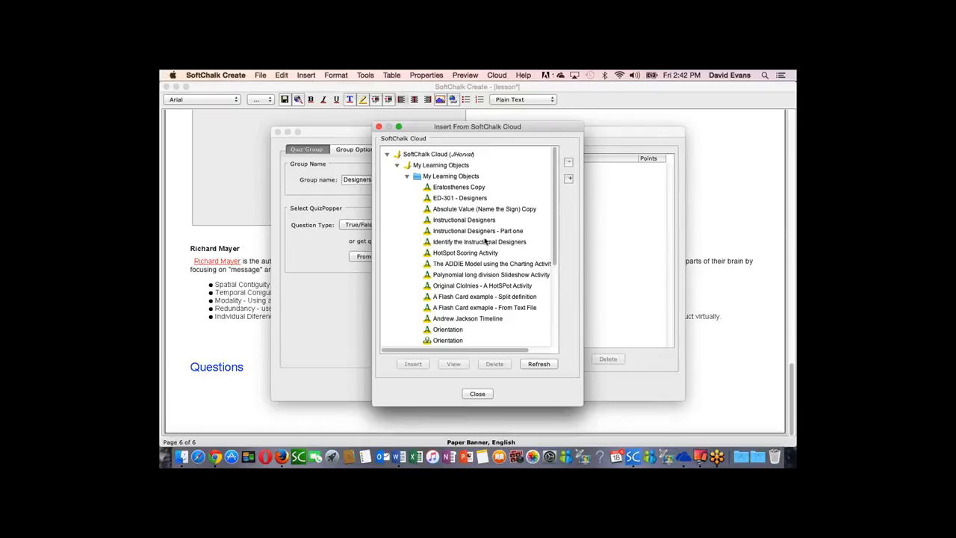
scroll(474, 242, "down", 5)
scroll(473, 242, "down", 2)
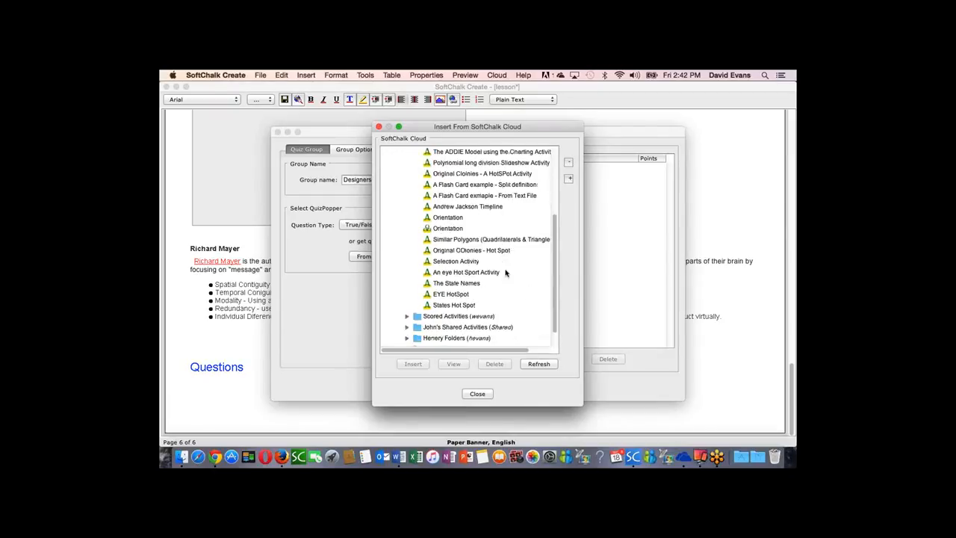
scroll(508, 252, "down", 2)
left_click(406, 305)
scroll(493, 310, "down", 1)
scroll(493, 310, "down", 5)
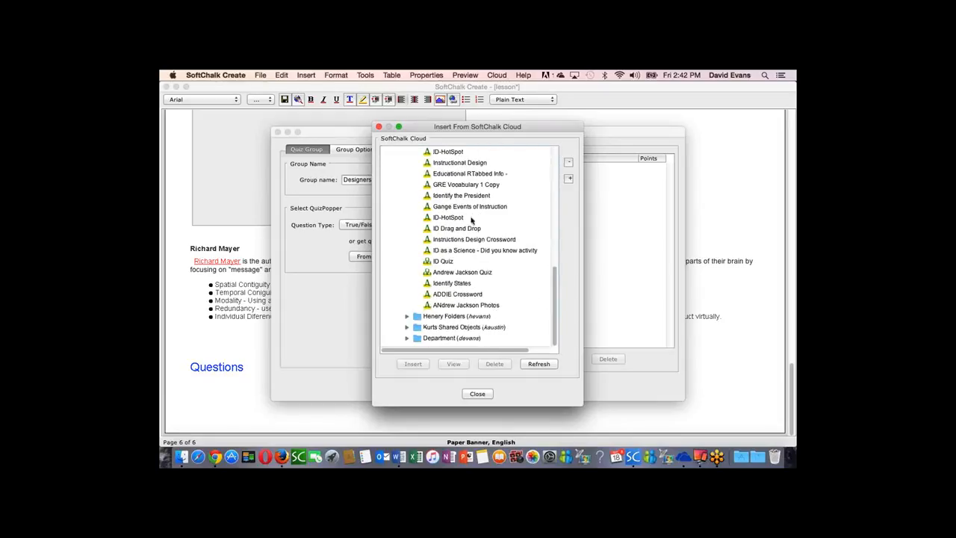
left_click(446, 262)
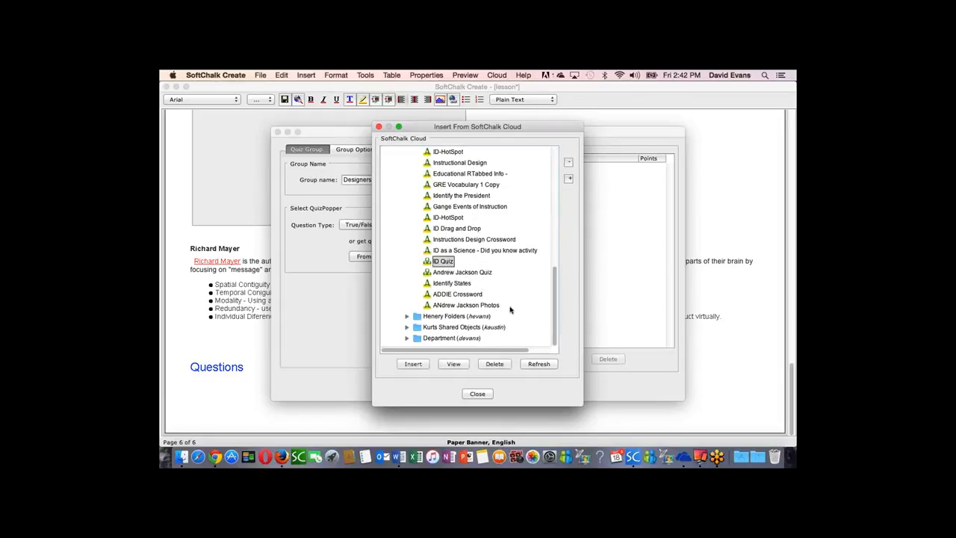
left_click(411, 364)
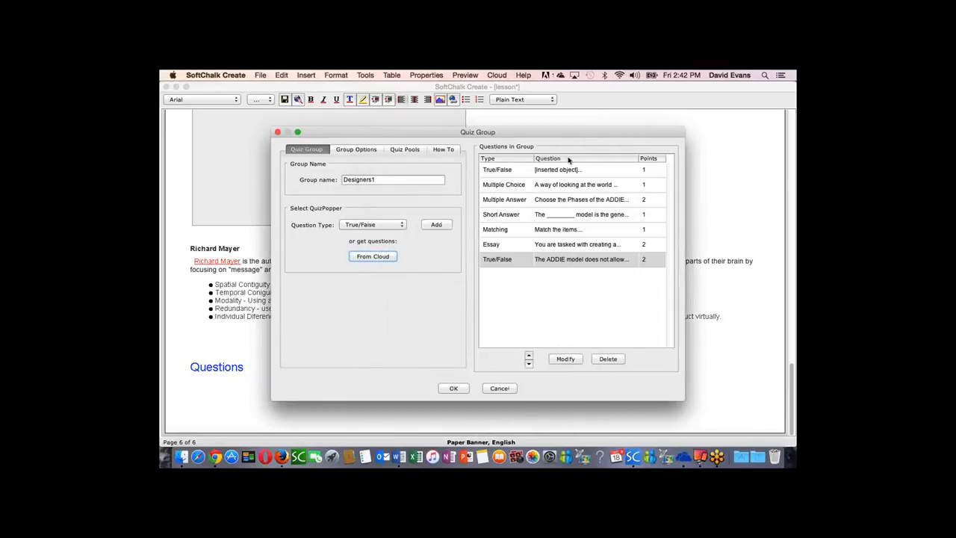
left_click(570, 171)
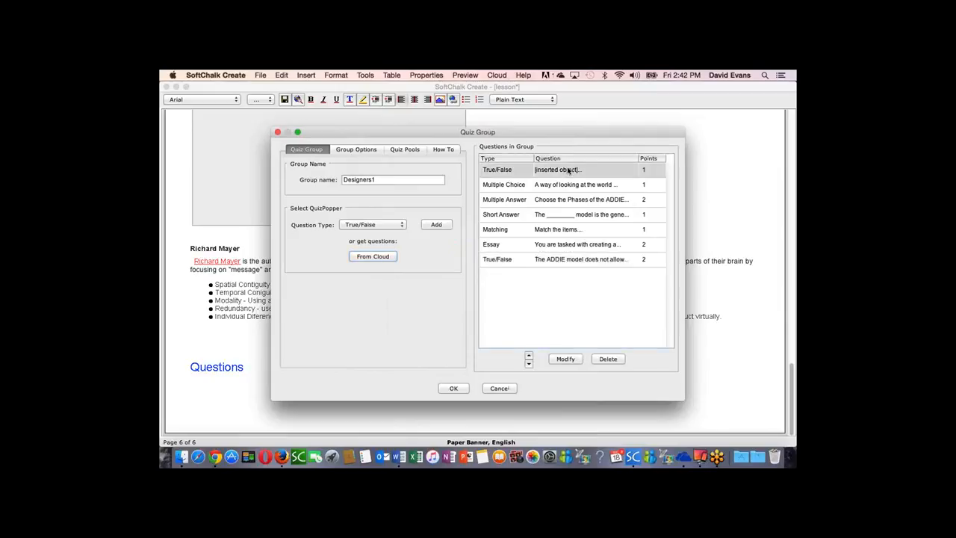
left_click(608, 360)
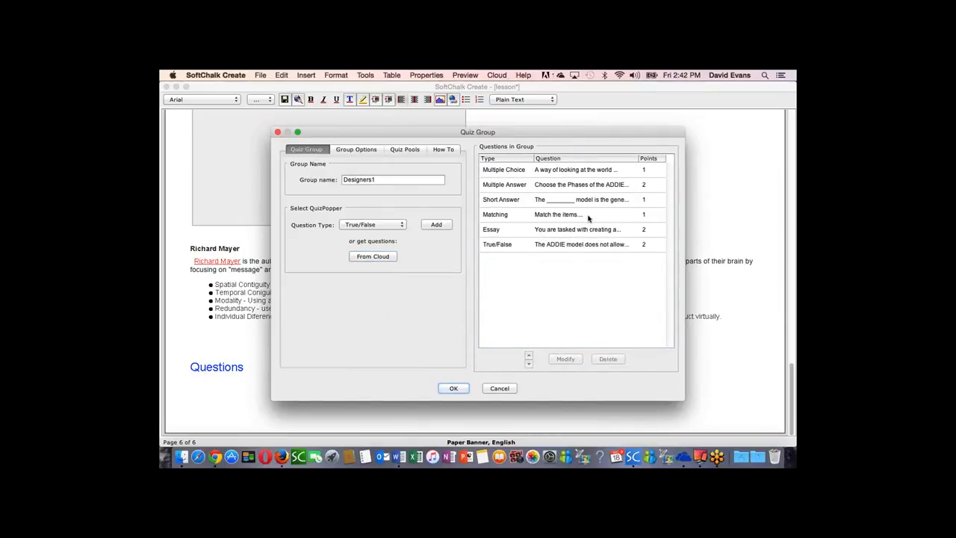
Step: Paste the text beginning "Constuctivism - A philosophy masquerading as a theory" as individual feedback for answer a of the multiple choice question
left_click(560, 172)
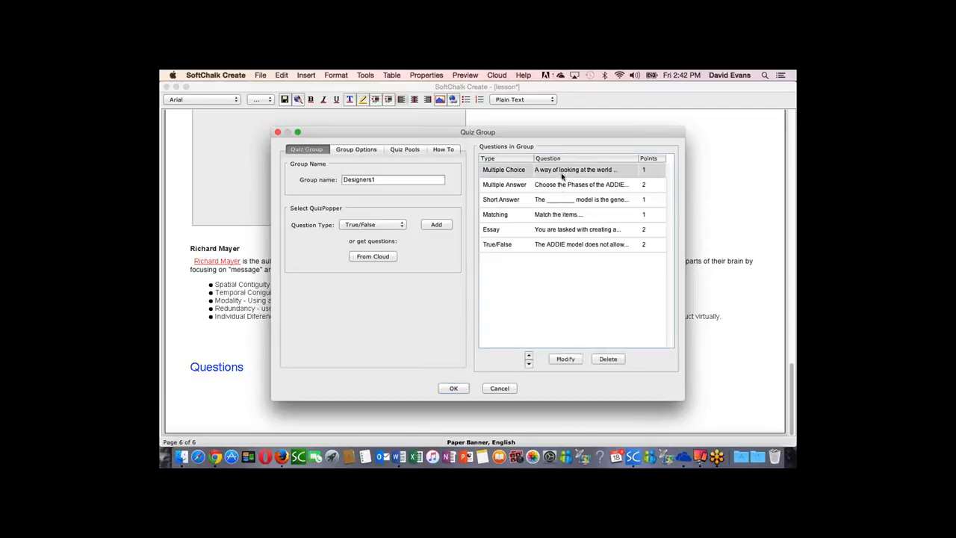
left_click(565, 360)
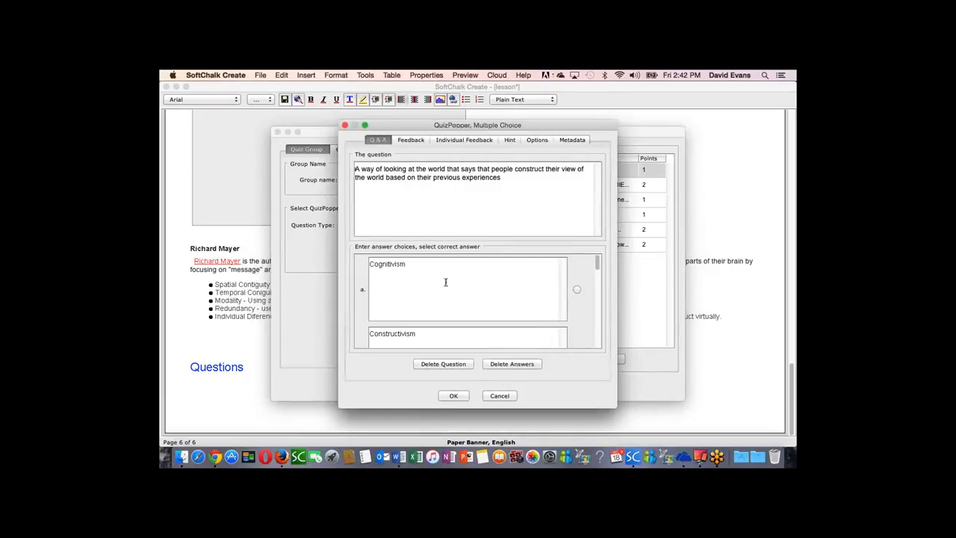
scroll(597, 266, "down", 3)
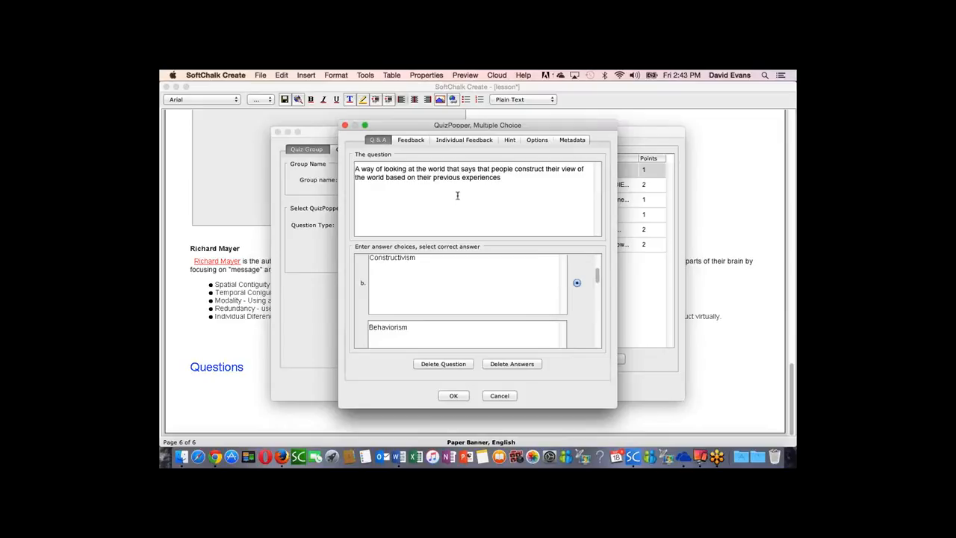
left_click(473, 140)
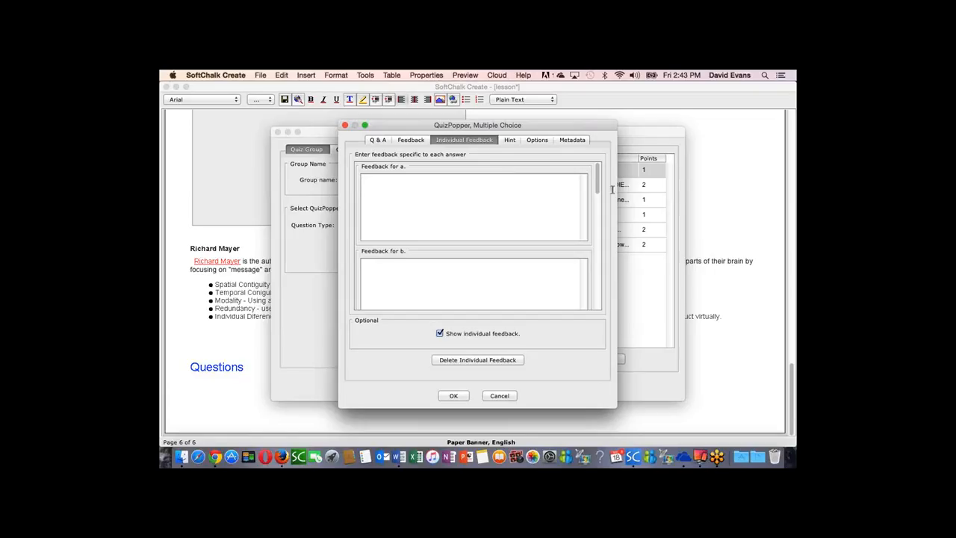
left_click_drag(532, 127, 577, 133)
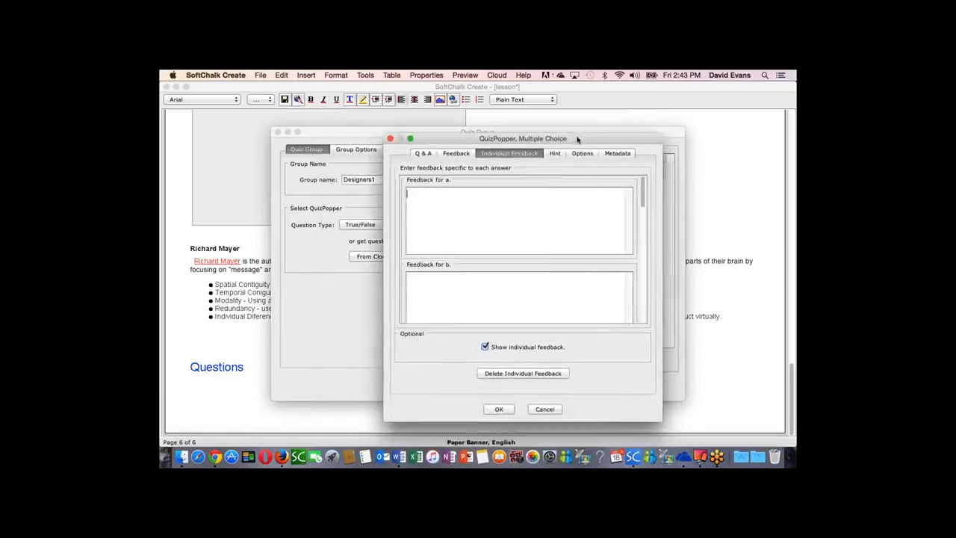
left_click(423, 149)
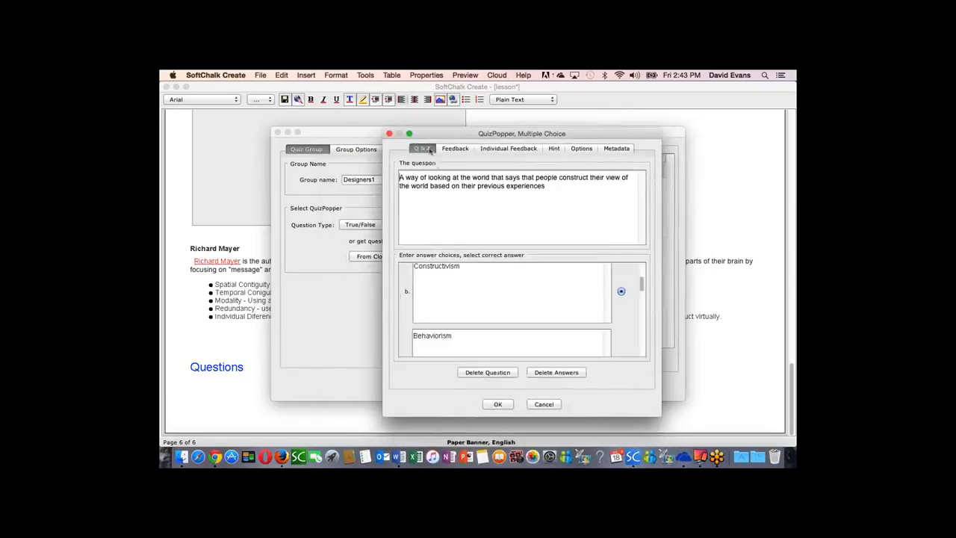
left_click(511, 148)
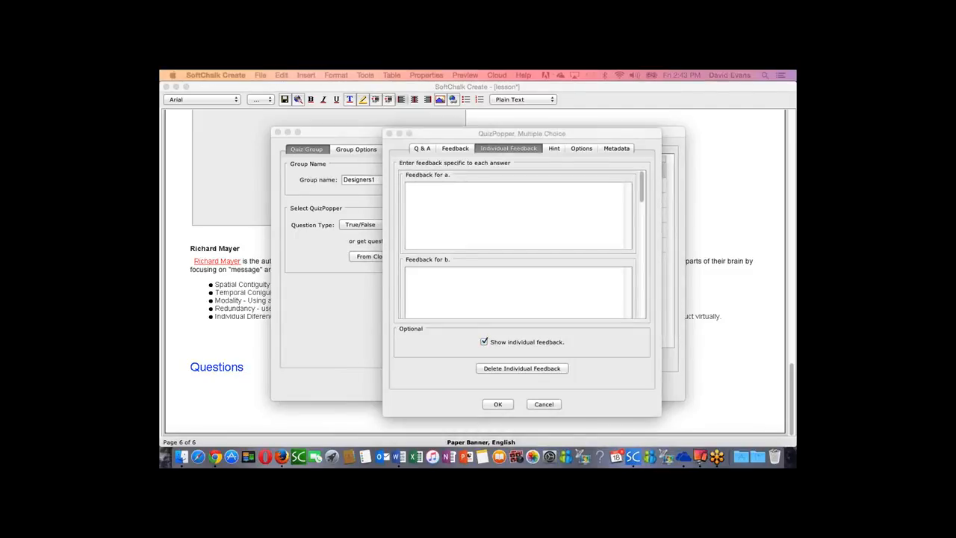
left_click(416, 208)
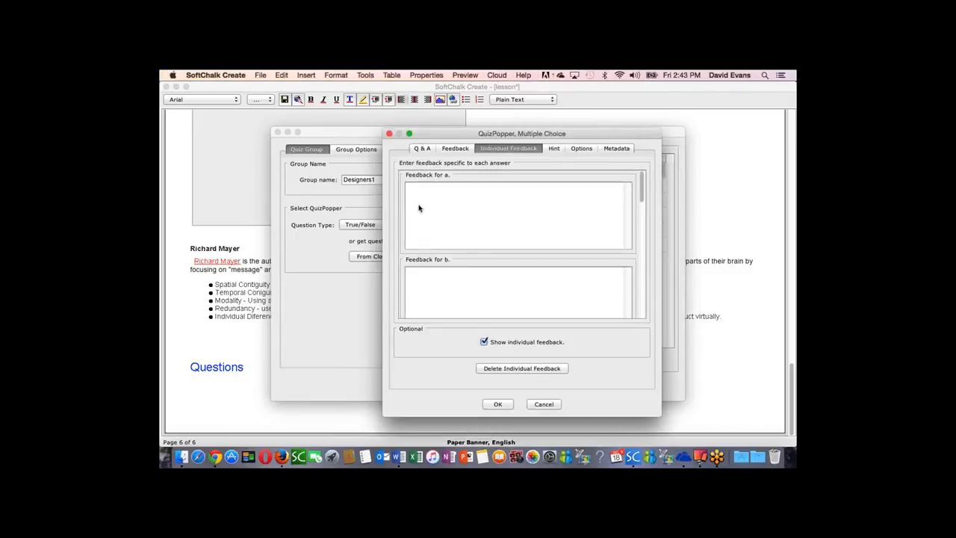
type("Constuctivism - A philosophy masquerading as a theory. A way of looking at the world that says that people construct their view of the world based on their previous experiences. People construct their own unique knowledge from raw materials. Learn more about constructivism.")
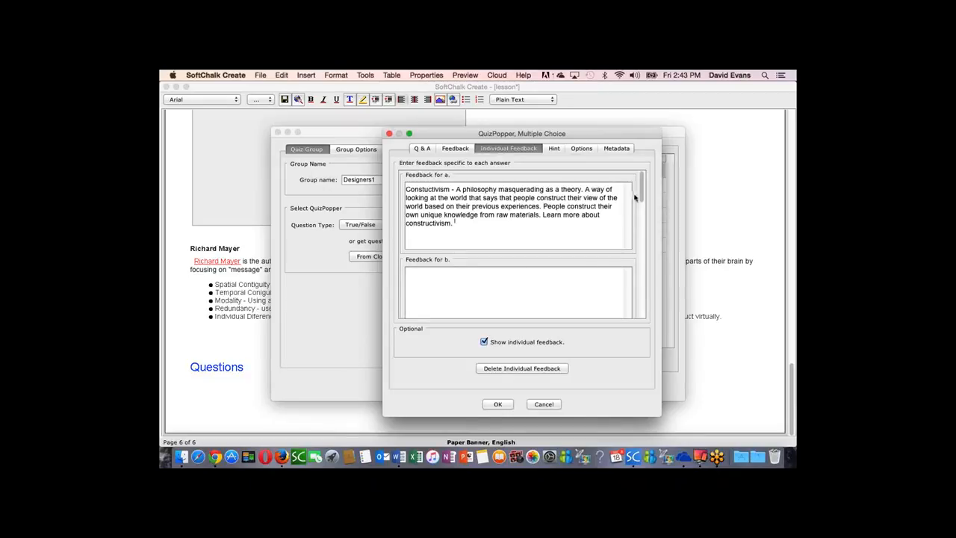
left_click(499, 404)
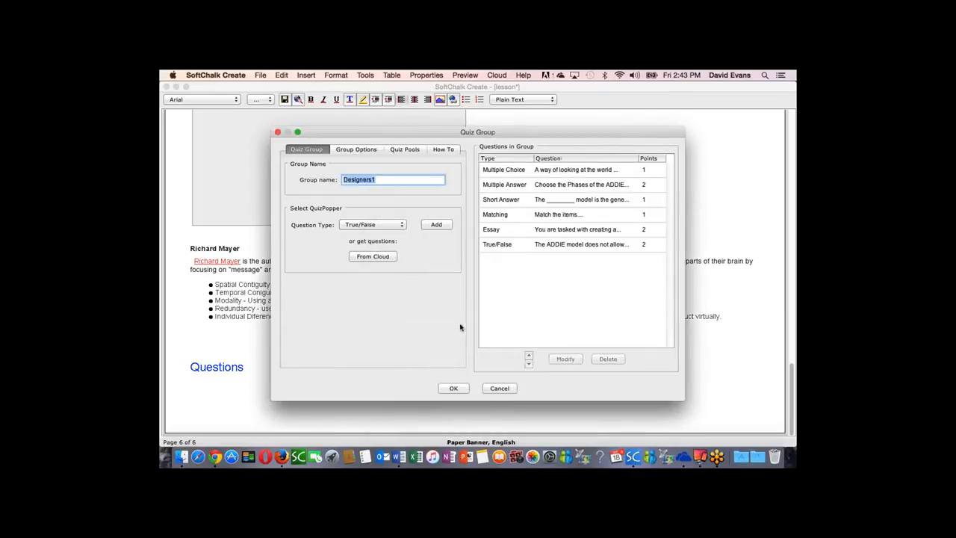
Step: Set the quiz group to display questions one at a time and show the group, and insert it into the lesson
left_click(363, 150)
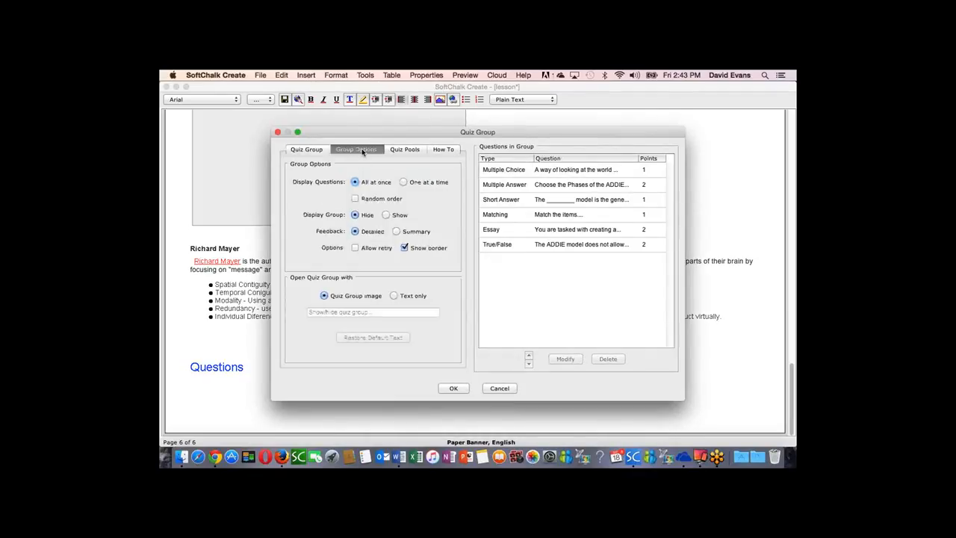
left_click(404, 183)
left_click(386, 215)
left_click(454, 387)
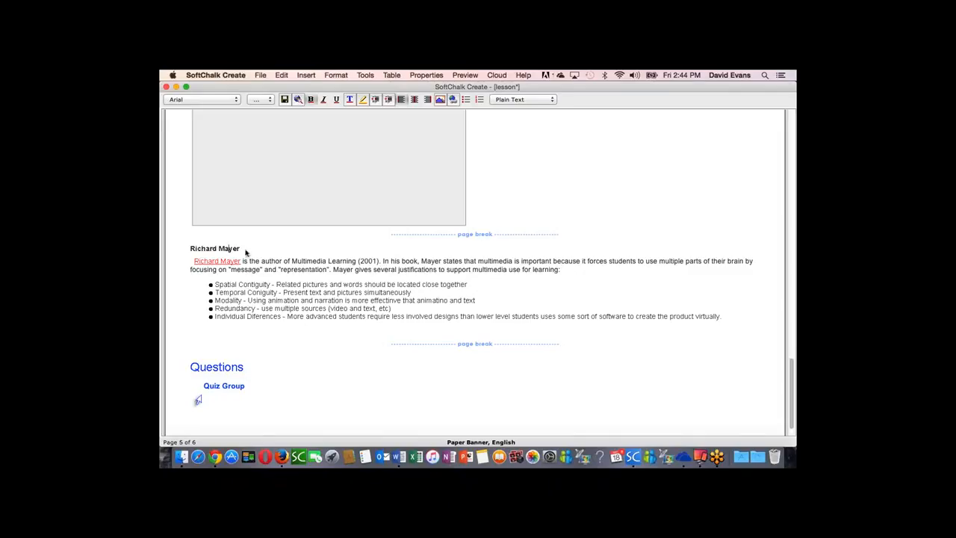
Step: Format the Richard Mayer title as Heading 2 and insert a page break between the Richard Clark quotation and the DragNDrop activity
left_click(521, 99)
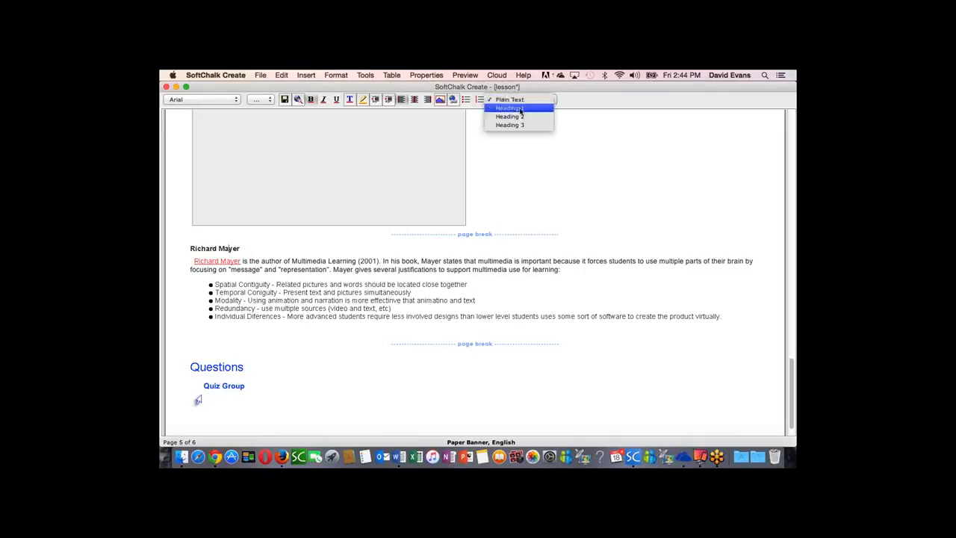
left_click(517, 117)
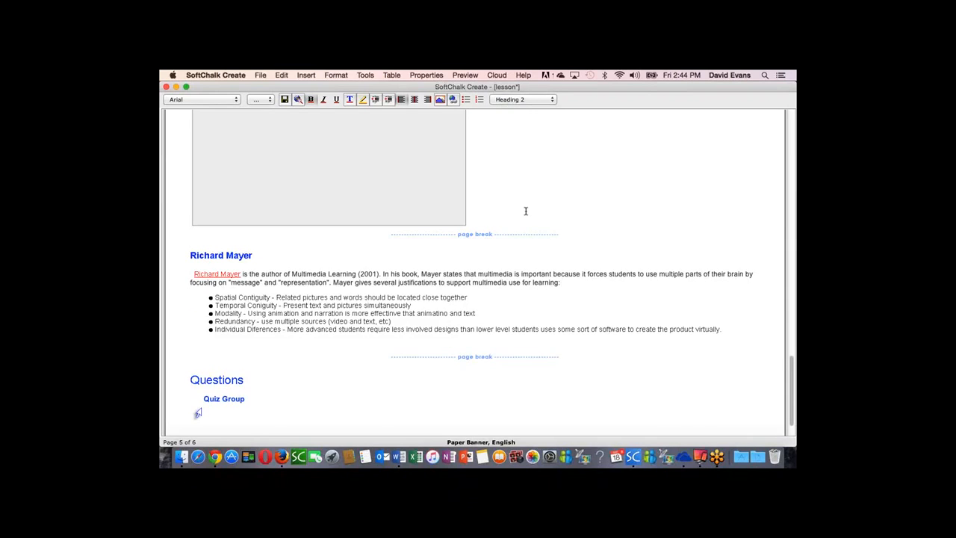
scroll(526, 212, "up", 10)
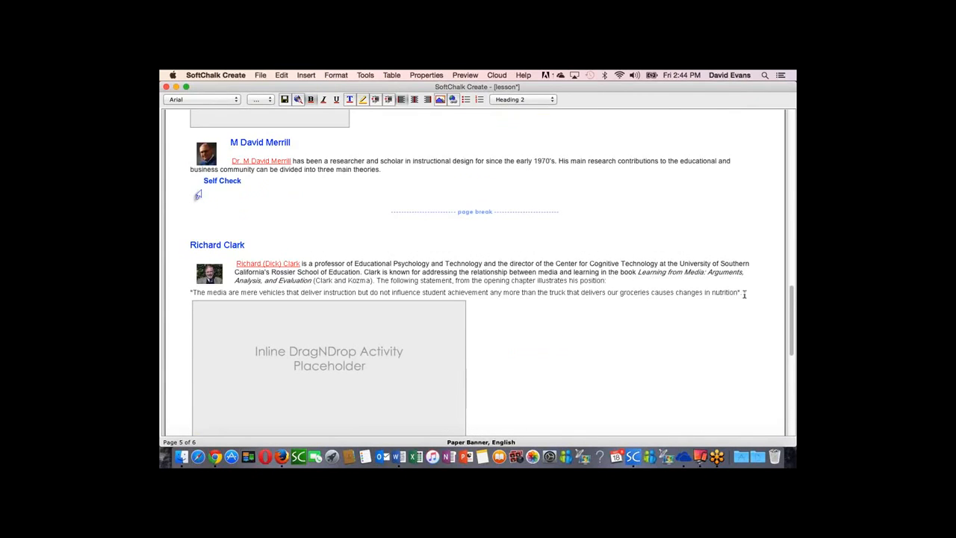
left_click(751, 292)
key("super+Return")
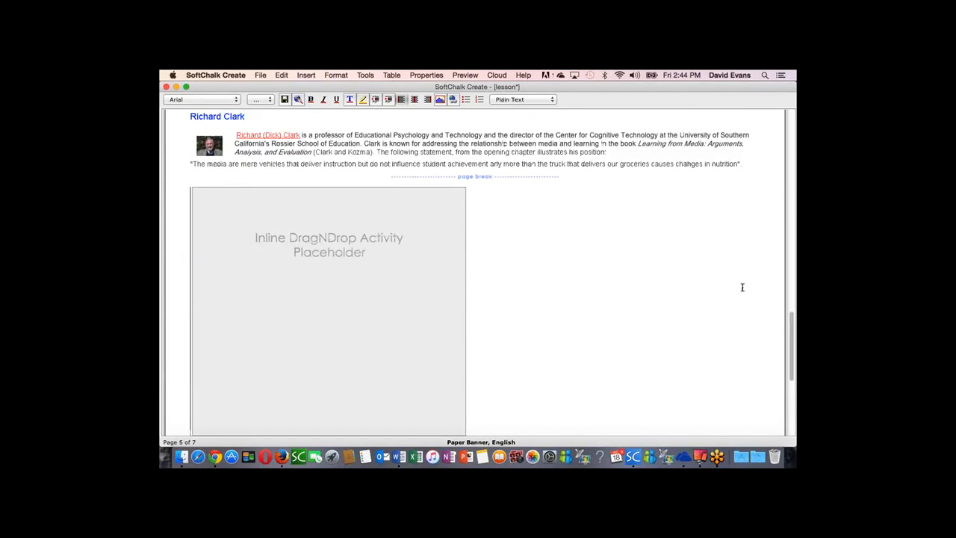
scroll(547, 228, "up", 5)
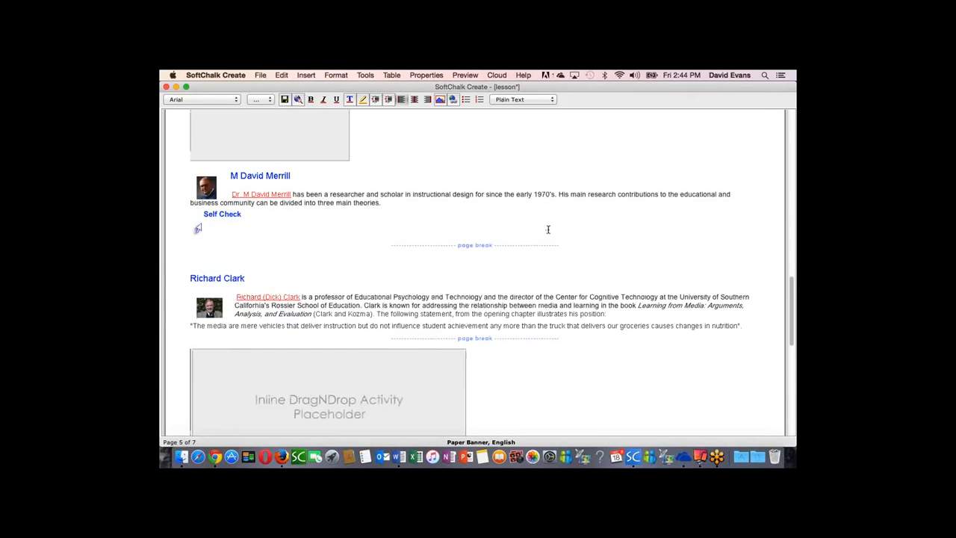
Step: Preview the lesson in the web browser, saving the current lesson changes
scroll(547, 229, "up", 5)
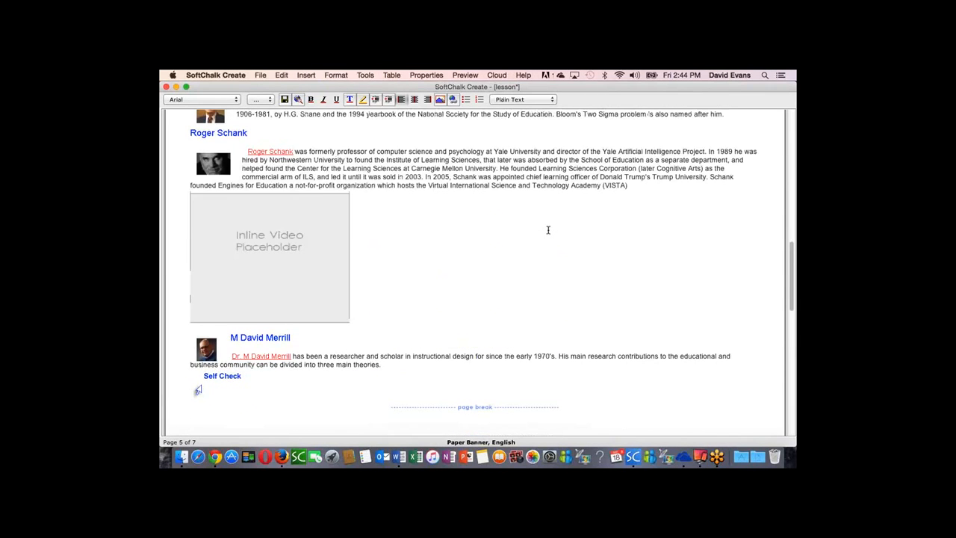
scroll(548, 229, "up", 5)
scroll(547, 230, "up", 5)
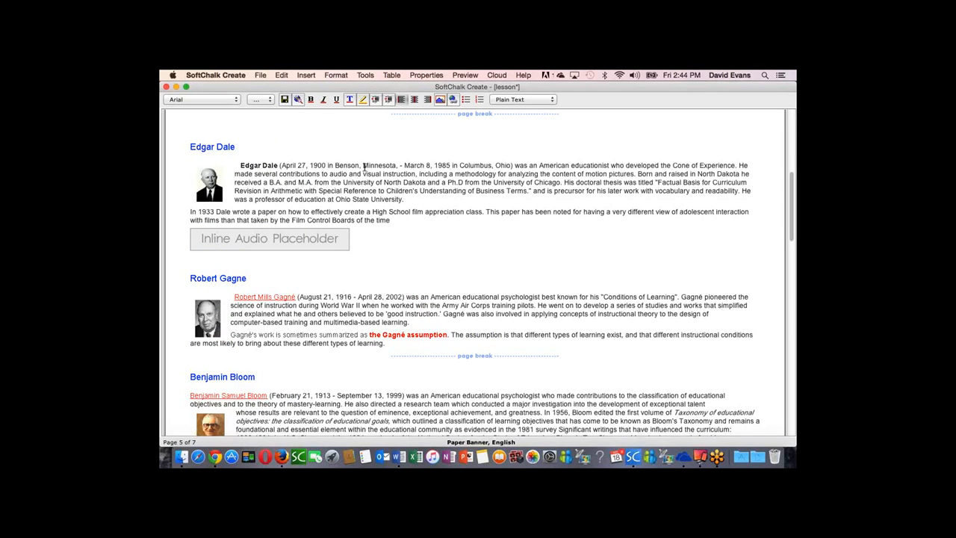
left_click(298, 100)
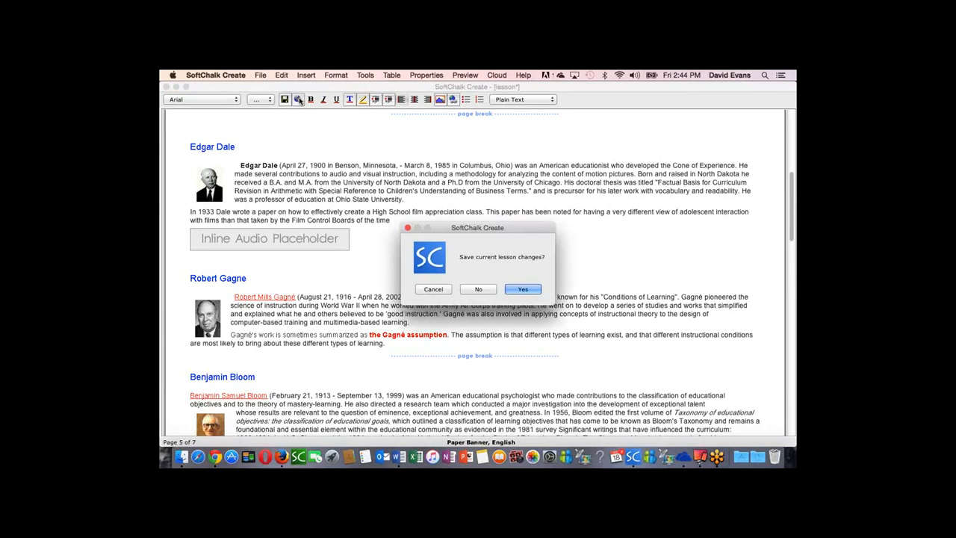
left_click(522, 289)
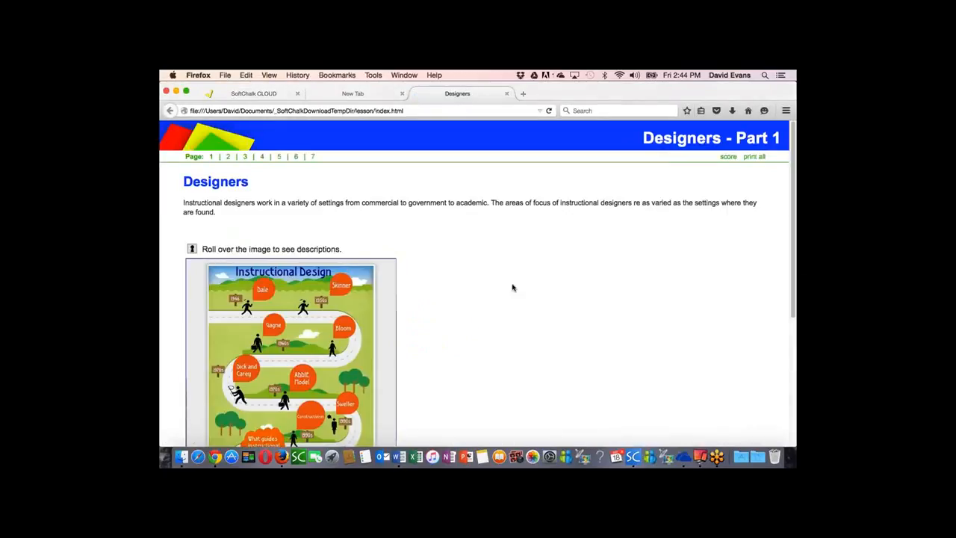
Step: Look over the Instructional Design hot spot image on the first preview page and continue to the Edgar Dale page
scroll(428, 259, "down", 1)
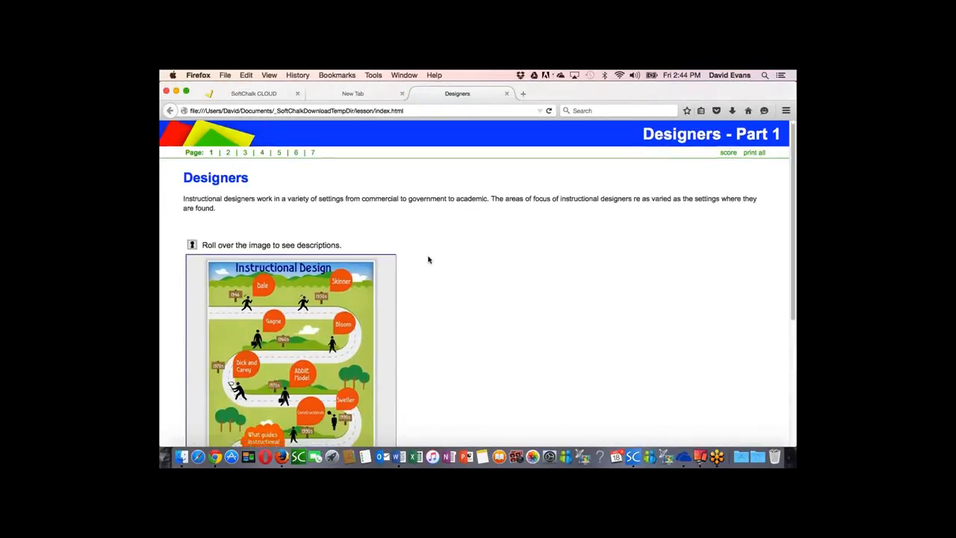
scroll(428, 259, "down", 3)
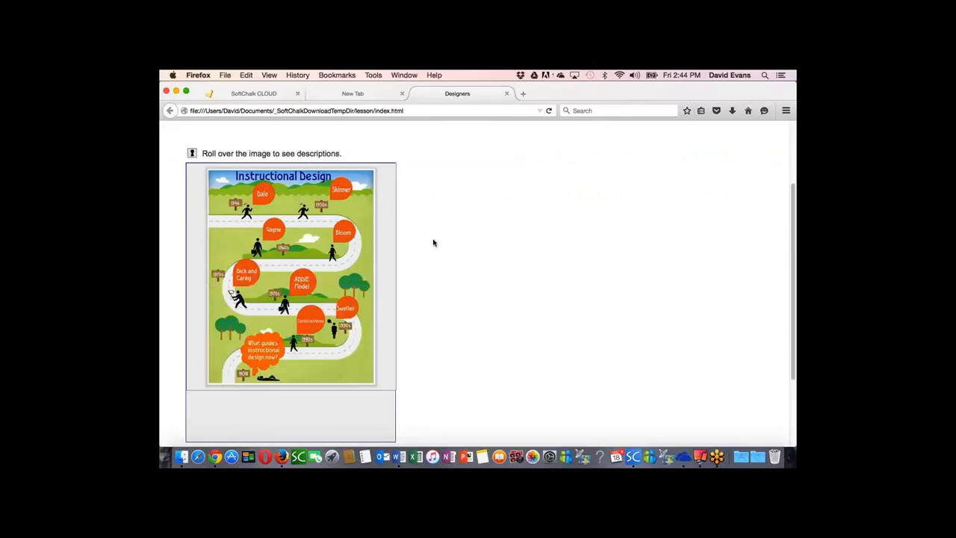
scroll(447, 294, "down", 1)
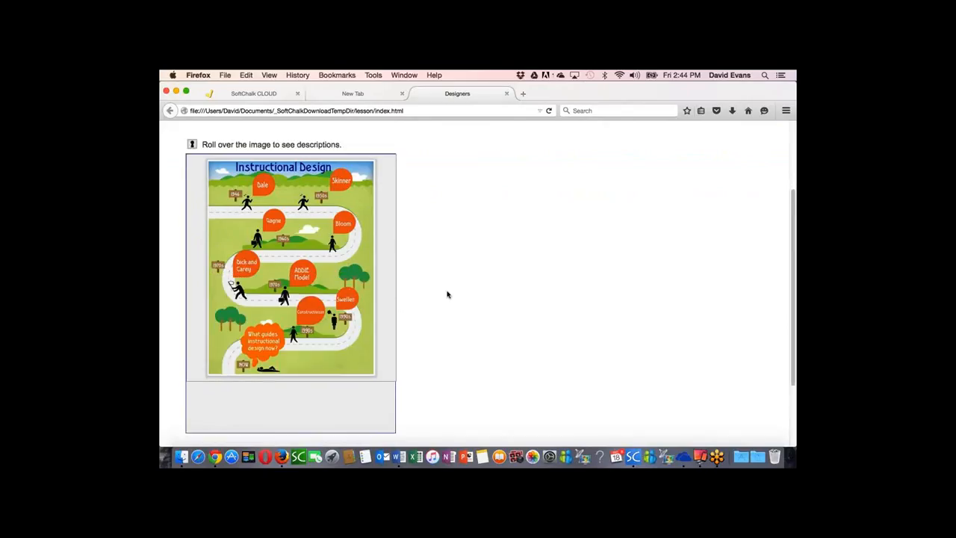
scroll(447, 295, "down", 3)
left_click(244, 383)
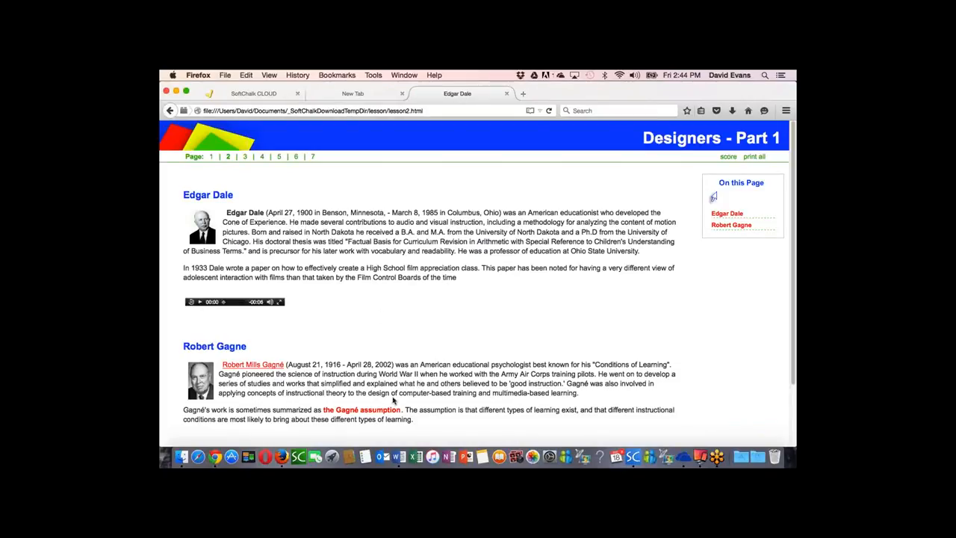
Step: Test the Robert Gagne TextPopper and web link, close the linked site and continue to the Benjamin Bloom page
mouse_move(381, 415)
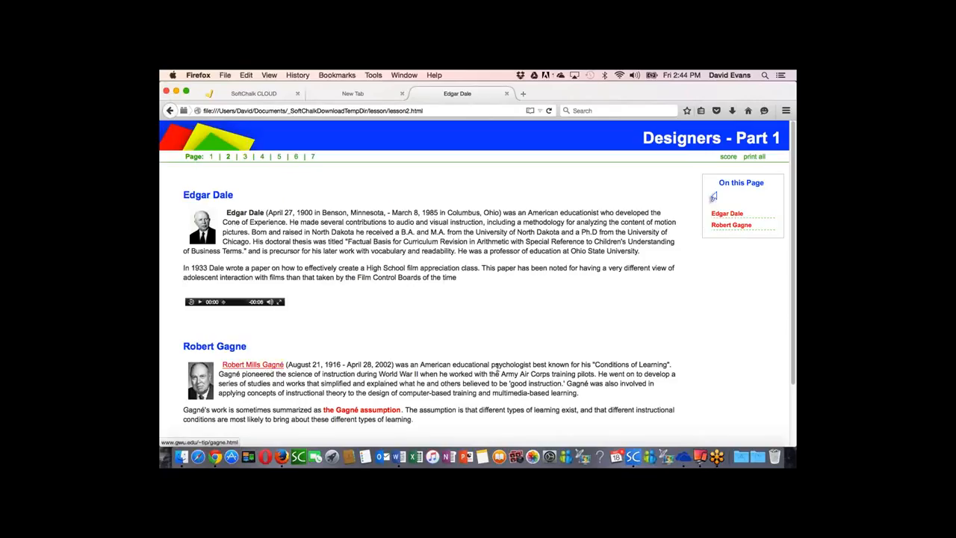
scroll(314, 342, "down", 1)
left_click(267, 343)
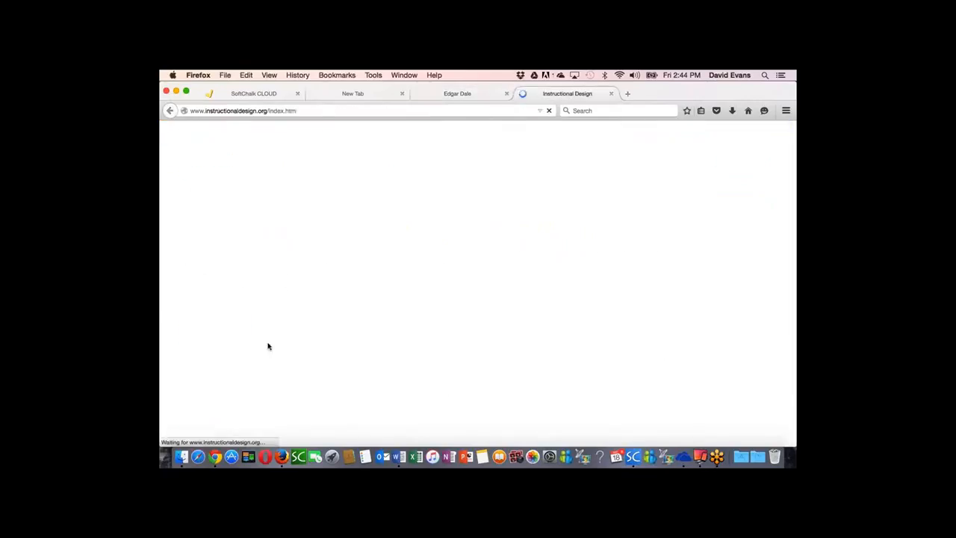
left_click(611, 93)
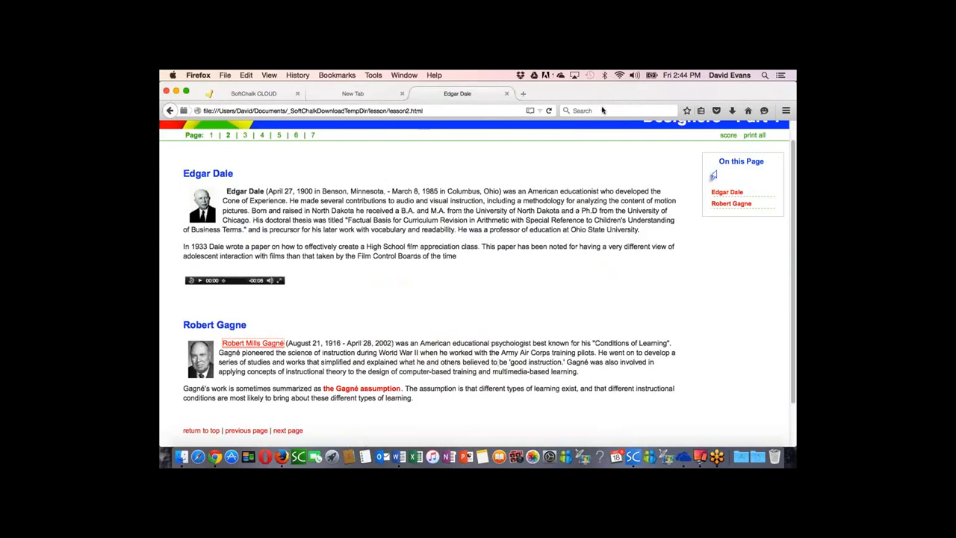
left_click(287, 431)
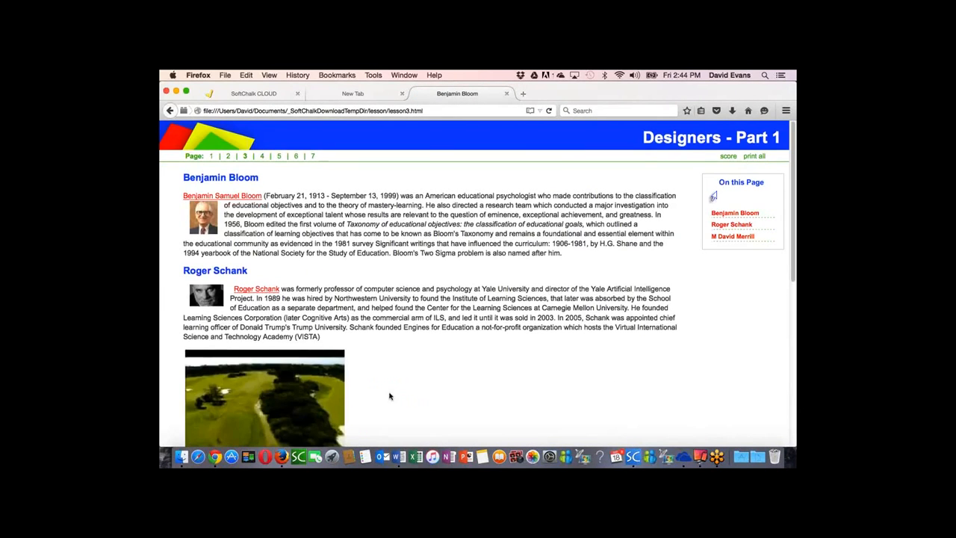
Step: Test the inline video under Roger Schank and check the Self Check question with the answer True
scroll(389, 395, "down", 3)
left_click(200, 368)
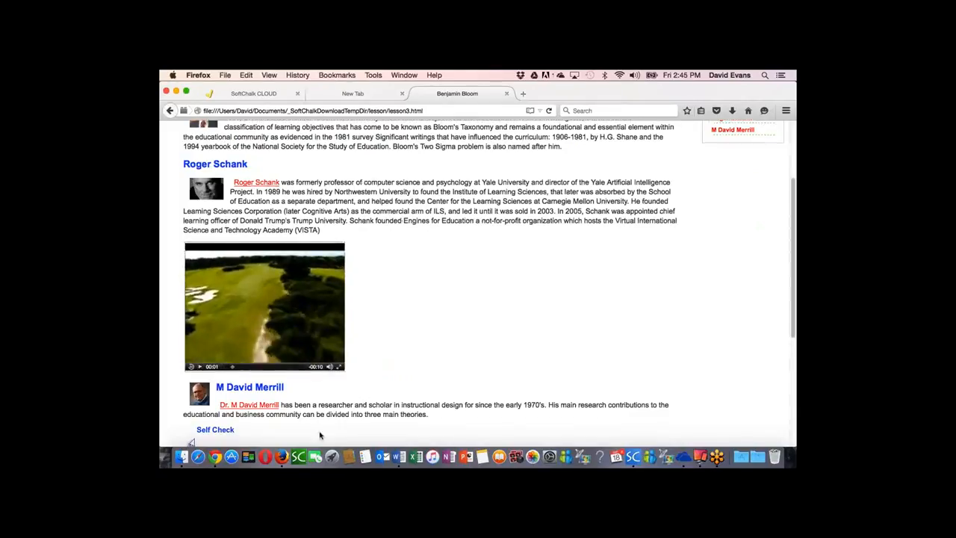
scroll(320, 436, "down", 4)
left_click(205, 371)
left_click(302, 401)
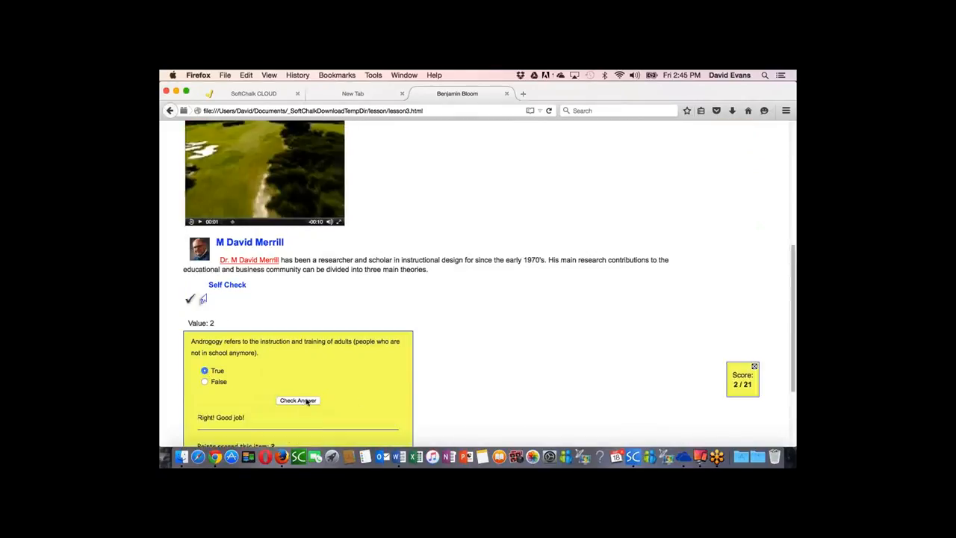
Step: Advance to the DragNDrop activity, match the learning object repository definition to SoftChalk Cloud, and go on to the Richard Mayer page
scroll(421, 399, "down", 3)
left_click(285, 383)
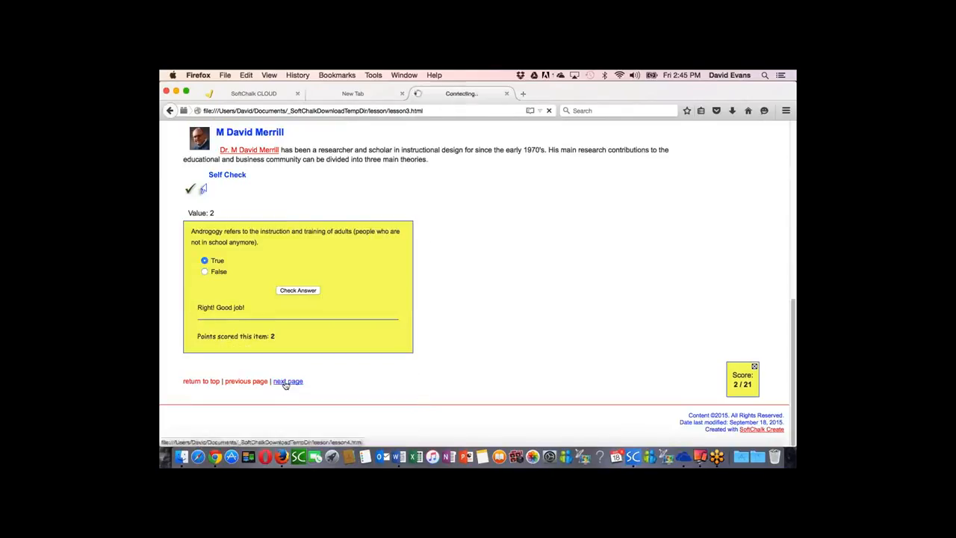
left_click(288, 281)
left_click_drag(431, 416, 421, 233)
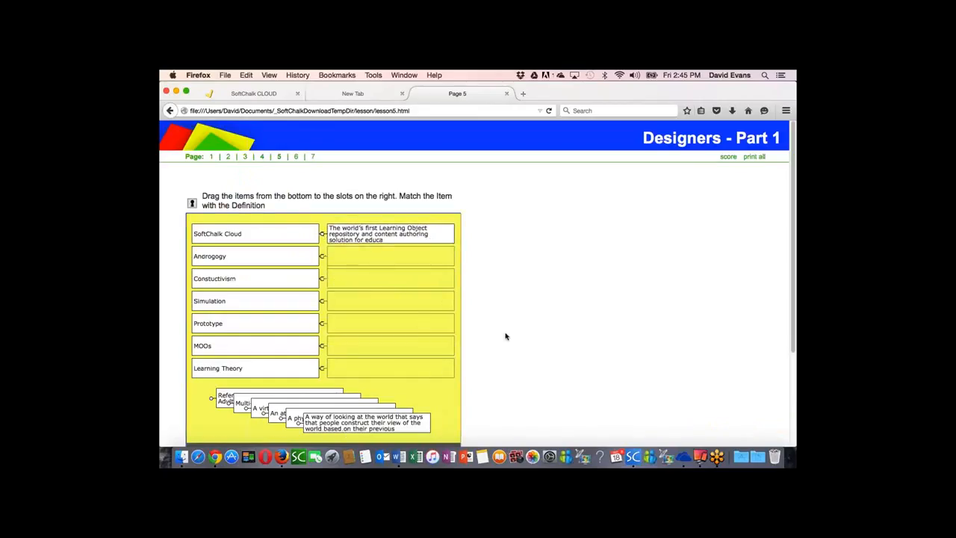
scroll(504, 336, "down", 5)
left_click(289, 382)
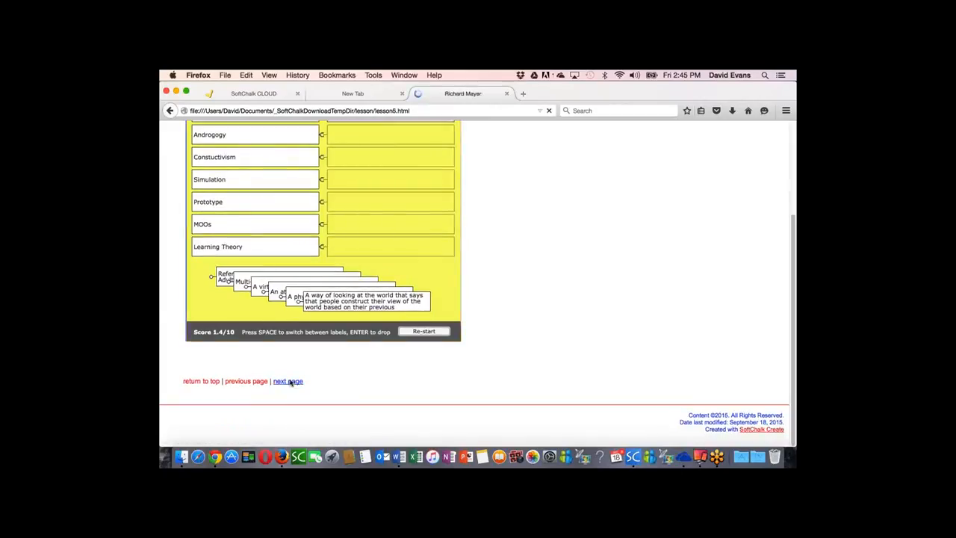
Step: On the Questions page, answer the first question with Cognitivism and mark Design, Evaluation, Analysis and Implementation as ADDIE phases
left_click(291, 311)
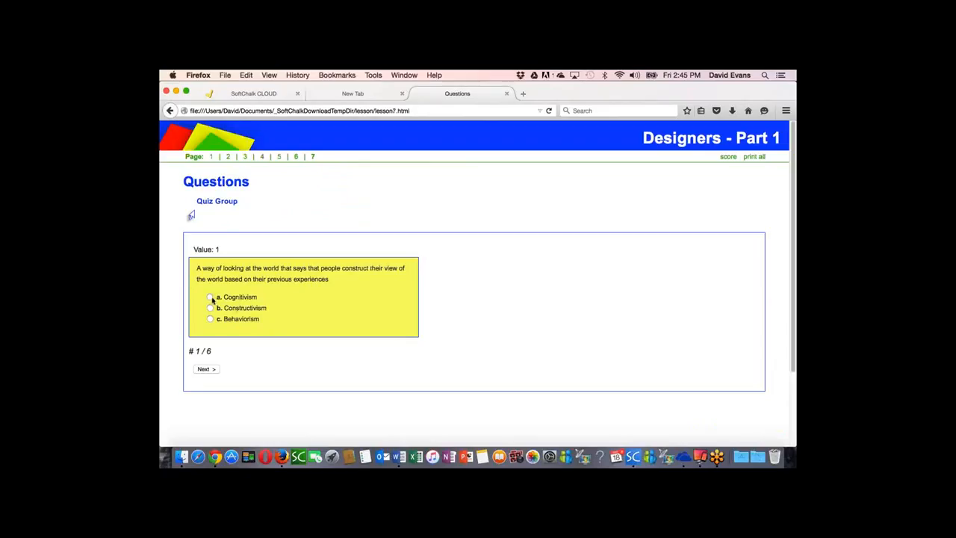
left_click(206, 369)
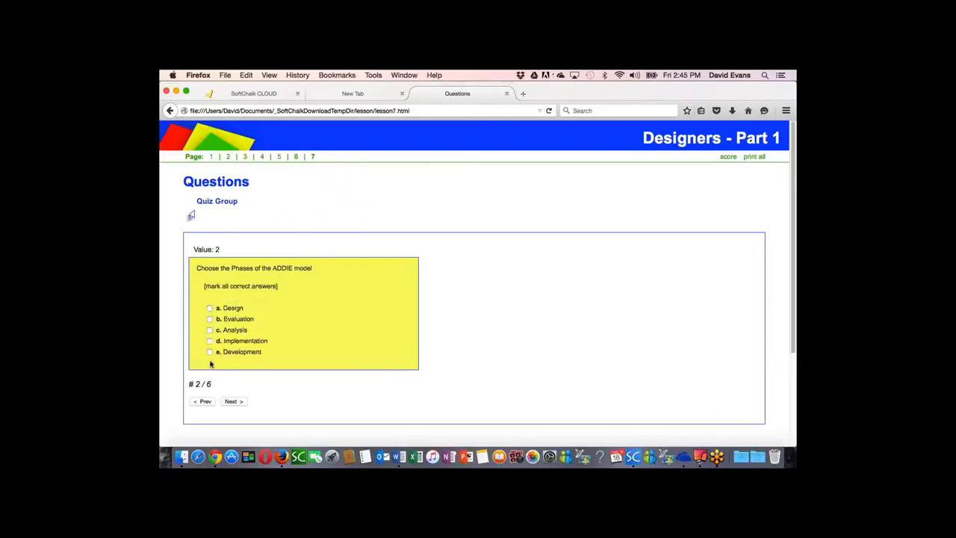
left_click(209, 308)
left_click(210, 330)
left_click(210, 340)
left_click(233, 402)
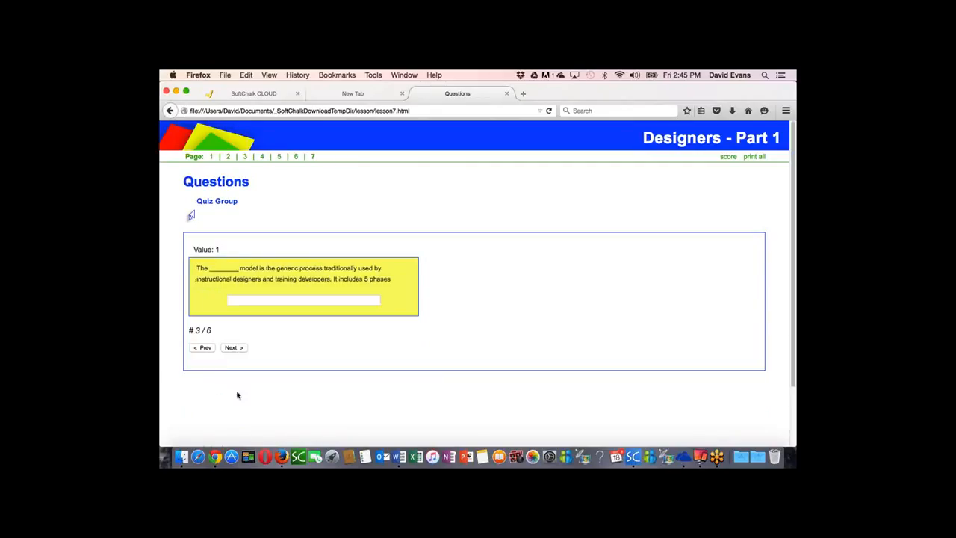
Step: Enter ADDIE as the short answer and, in the matching question, pair Androgogy with b and Learning Theory with c
left_click(250, 300)
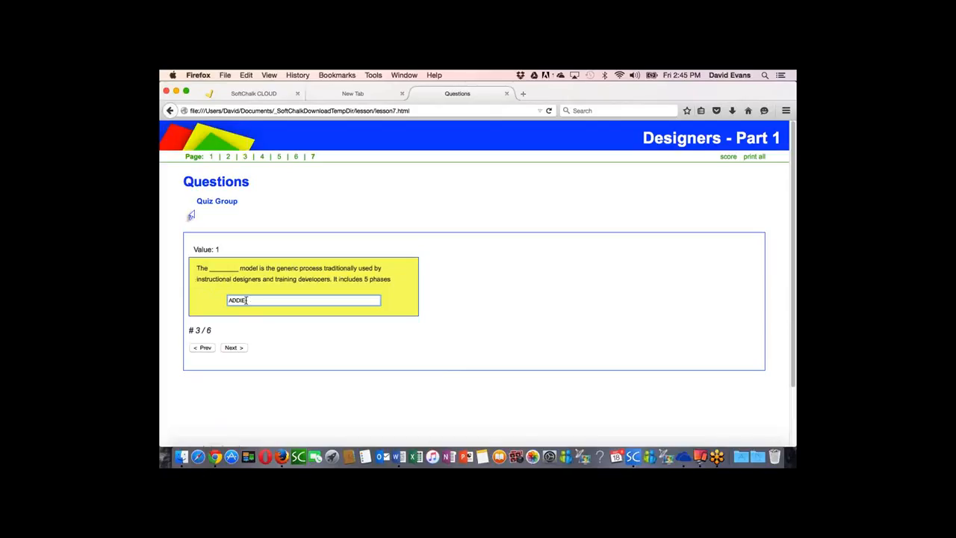
left_click(233, 348)
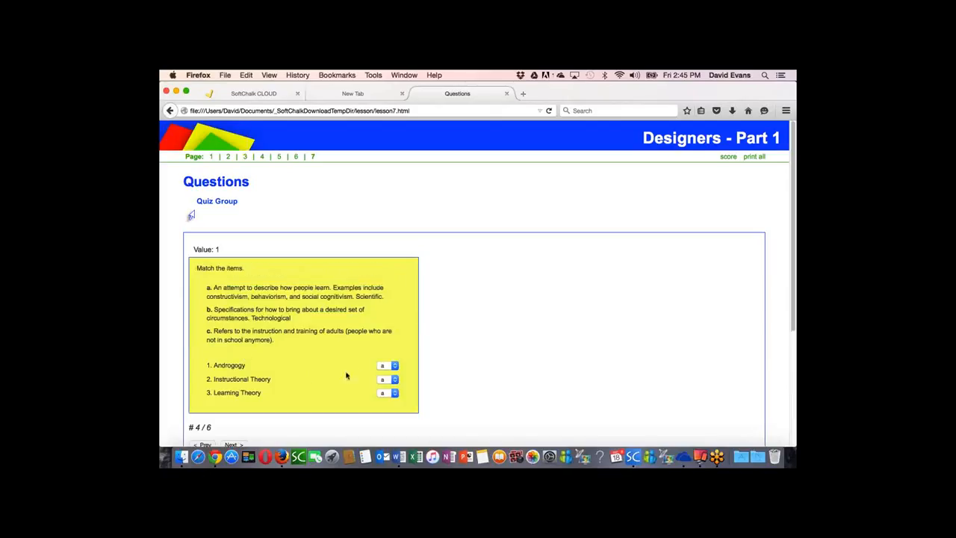
left_click(385, 366)
left_click(386, 379)
left_click(388, 391)
left_click(386, 416)
scroll(254, 427, "down", 2)
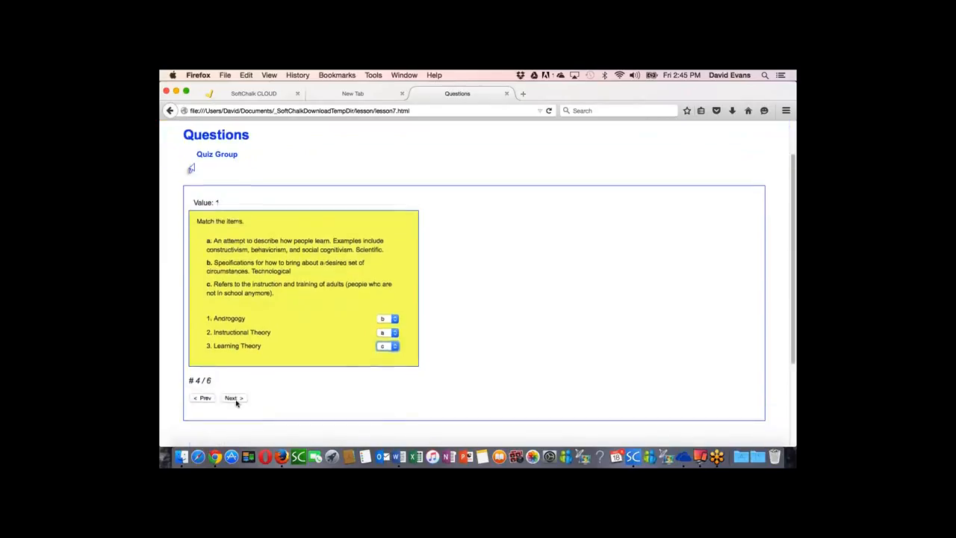
left_click(233, 398)
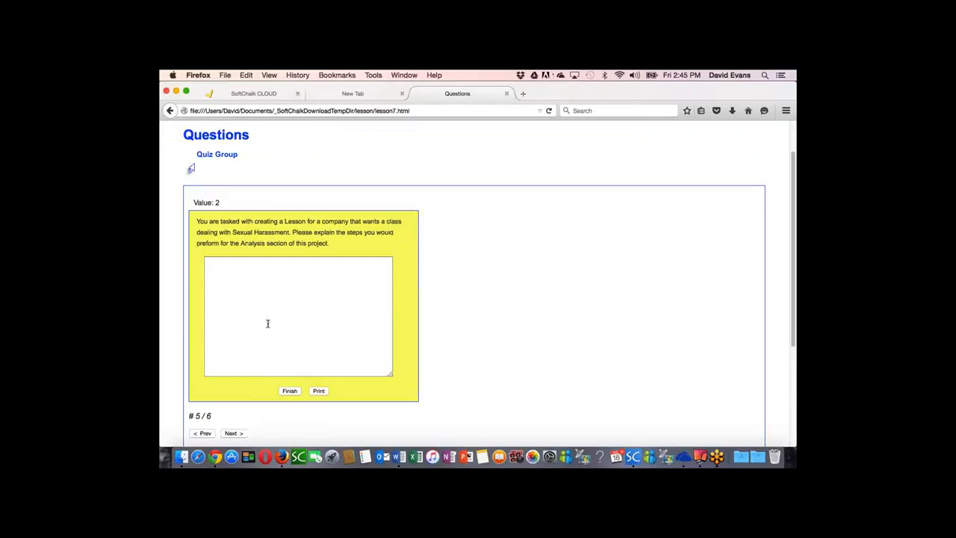
Step: Skip the essay and true/false questions and check the answers of the whole quiz group
left_click(233, 433)
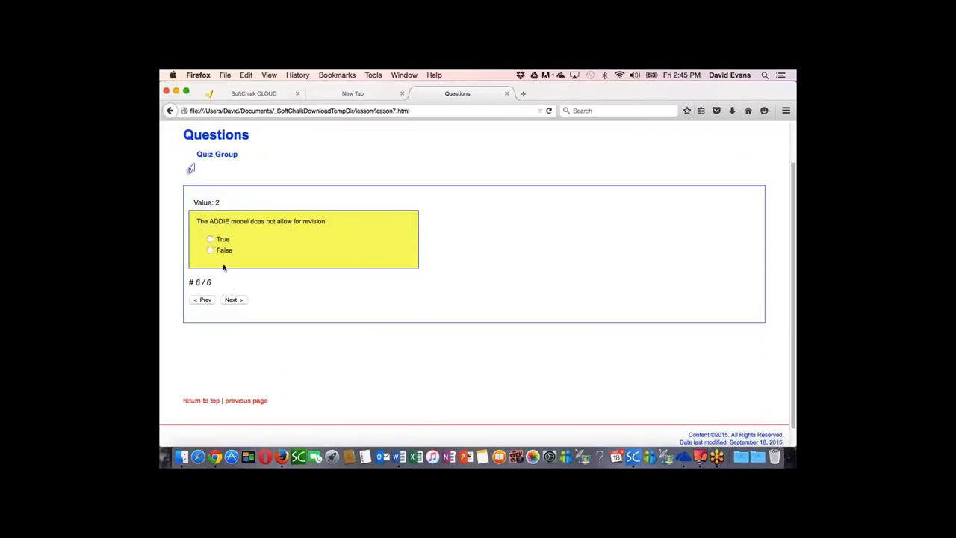
left_click(239, 301)
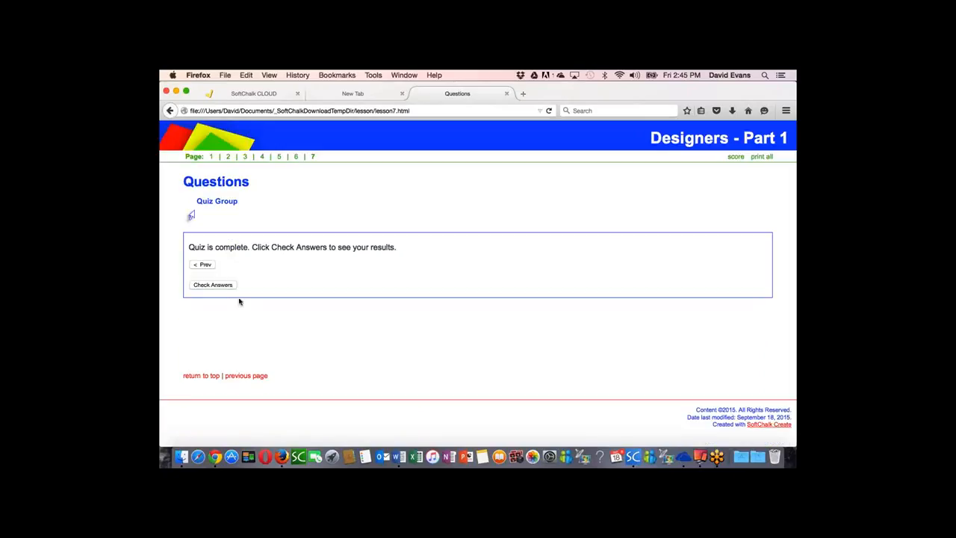
left_click(221, 286)
Step: Review the graded questions, highlight the Constuctivism feedback under the first question, and close the lesson preview
scroll(359, 291, "up", 8)
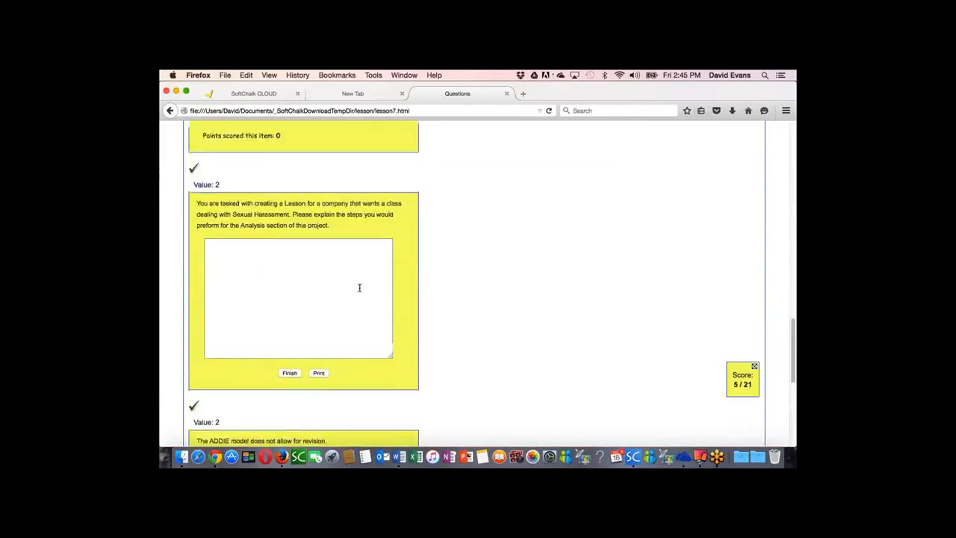
scroll(359, 289, "up", 10)
scroll(360, 291, "up", 8)
scroll(311, 295, "up", 1)
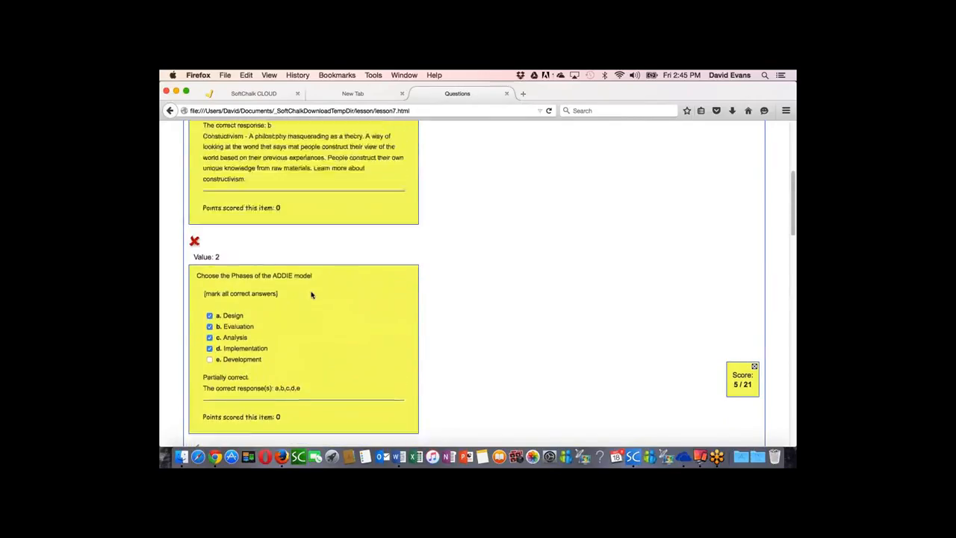
scroll(312, 294, "up", 4)
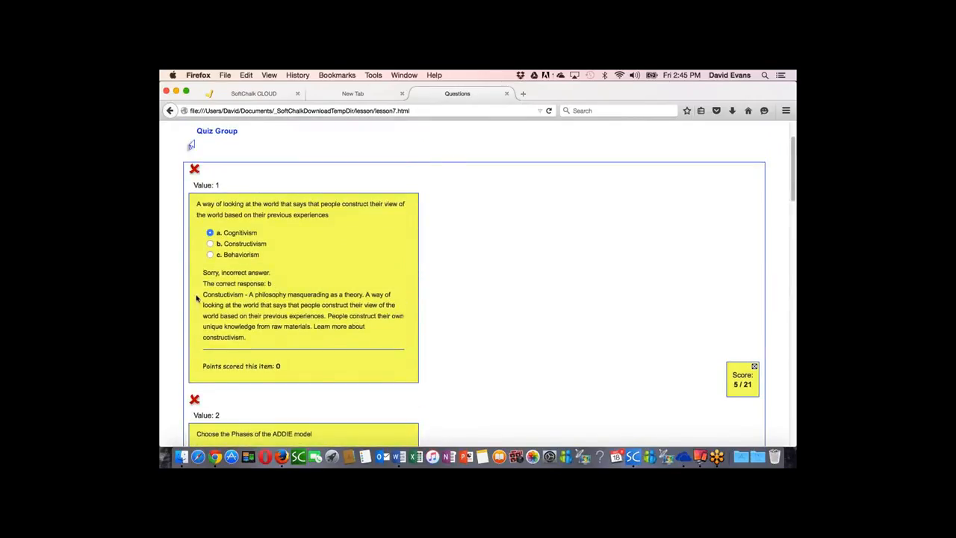
left_click_drag(212, 296, 257, 340)
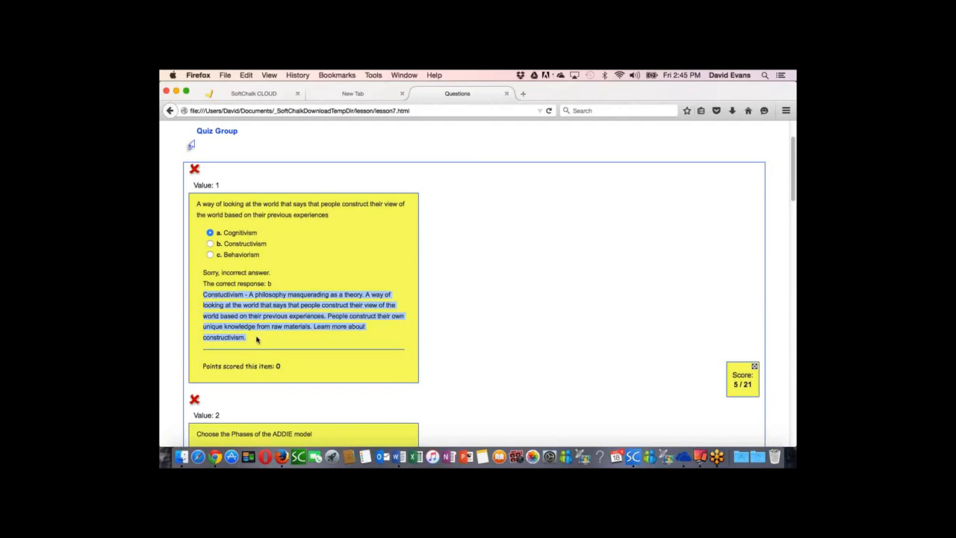
left_click(507, 93)
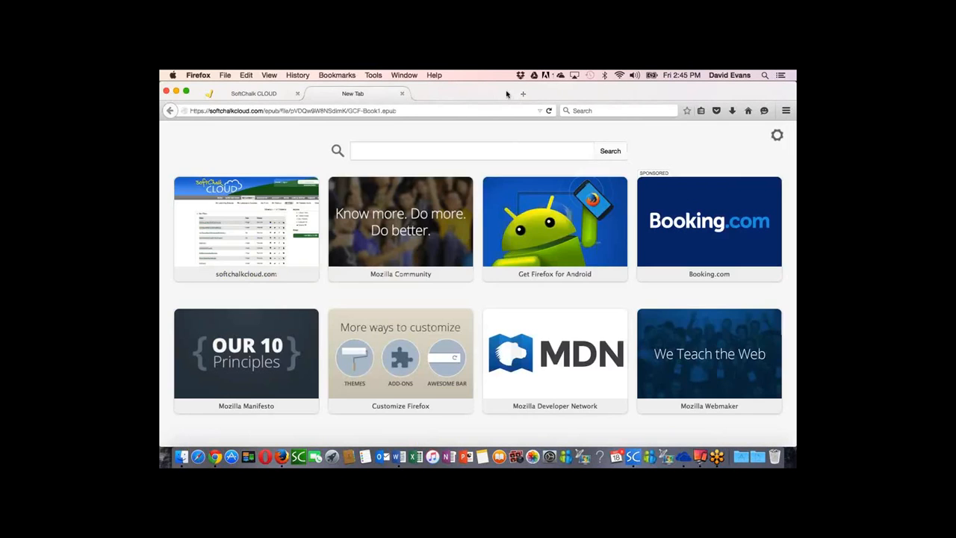
Step: Switch back to SoftChalk Create and delete the essay question from the quiz group on the Questions page
left_click(634, 457)
scroll(363, 359, "down", 15)
left_click(218, 368)
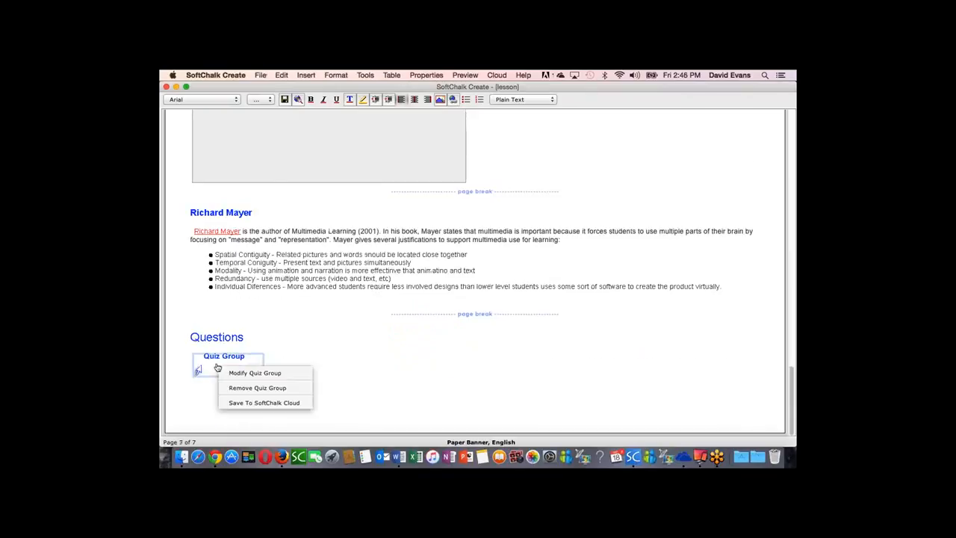
left_click(239, 373)
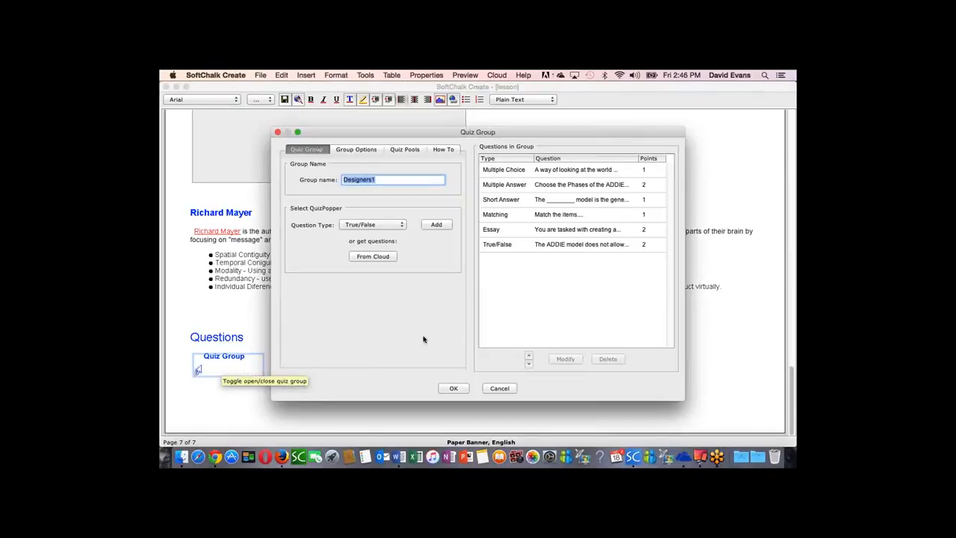
left_click(548, 232)
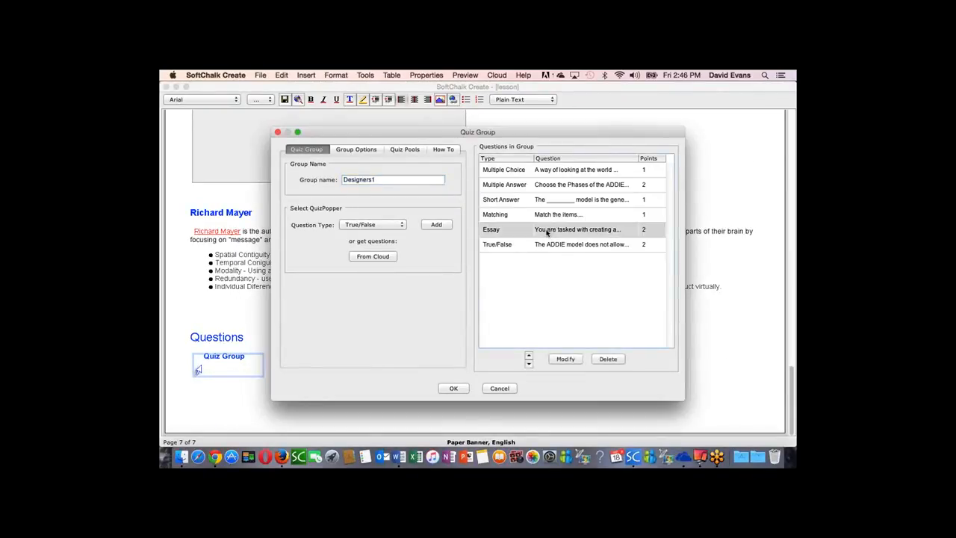
left_click(608, 360)
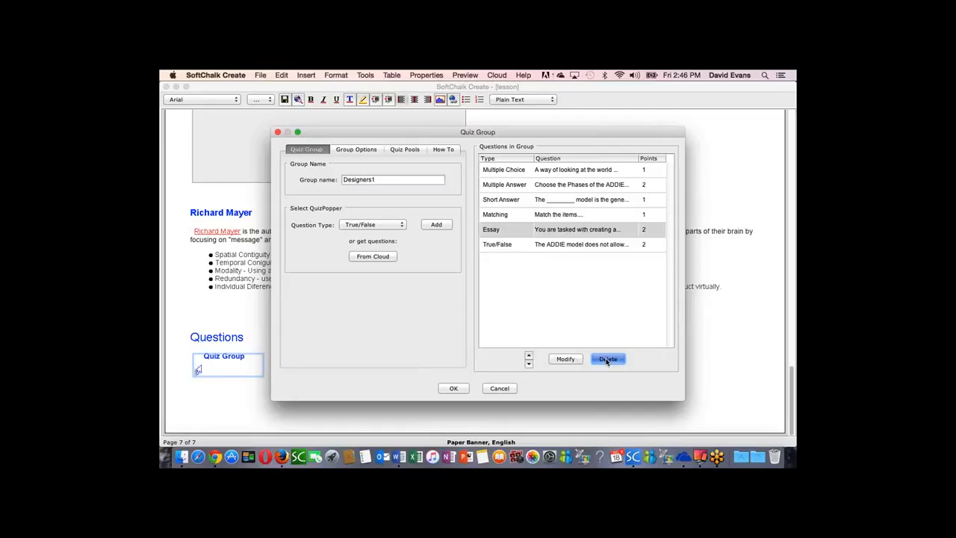
left_click(453, 389)
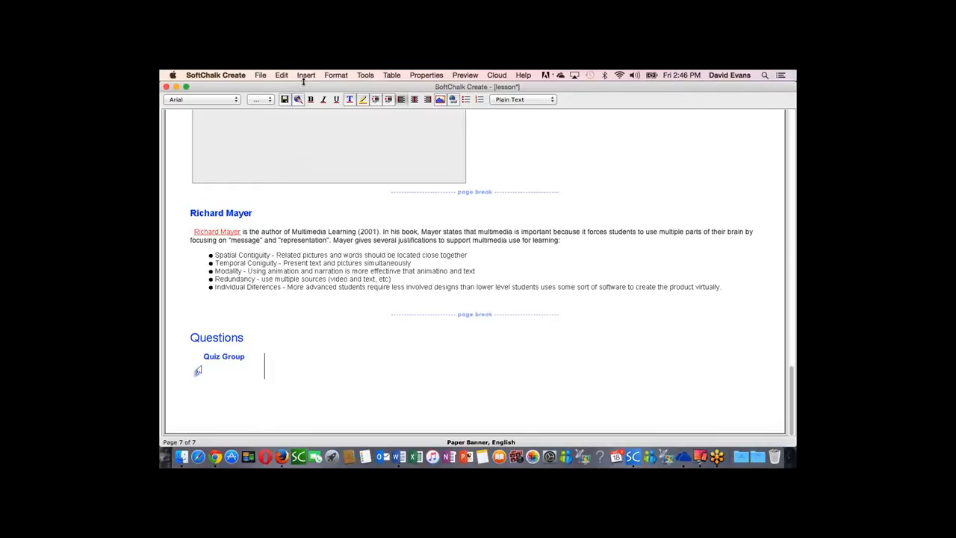
Step: Set up an eBook of the lesson titled Designers - Part 1, with the author's name, pages as chapters and pop-up QuizPoppers
left_click(366, 75)
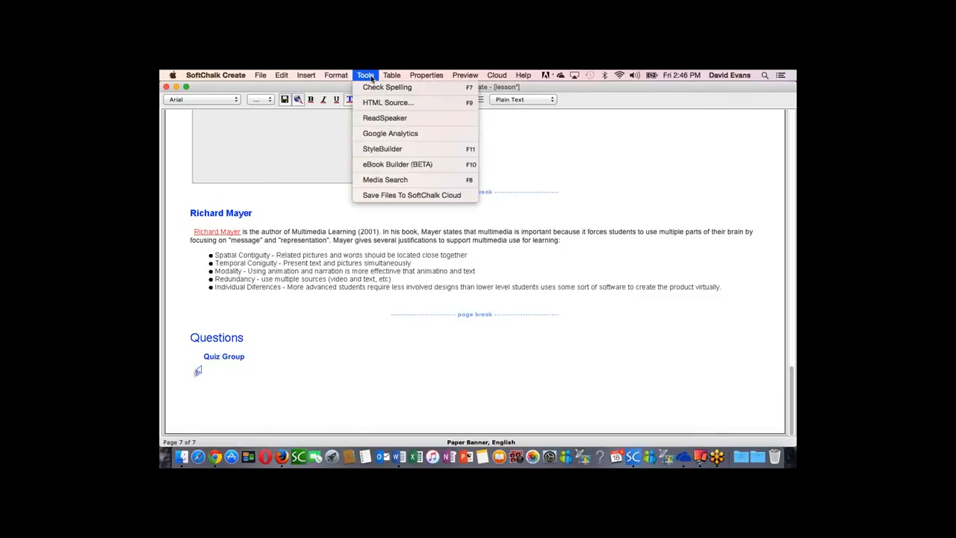
left_click(385, 167)
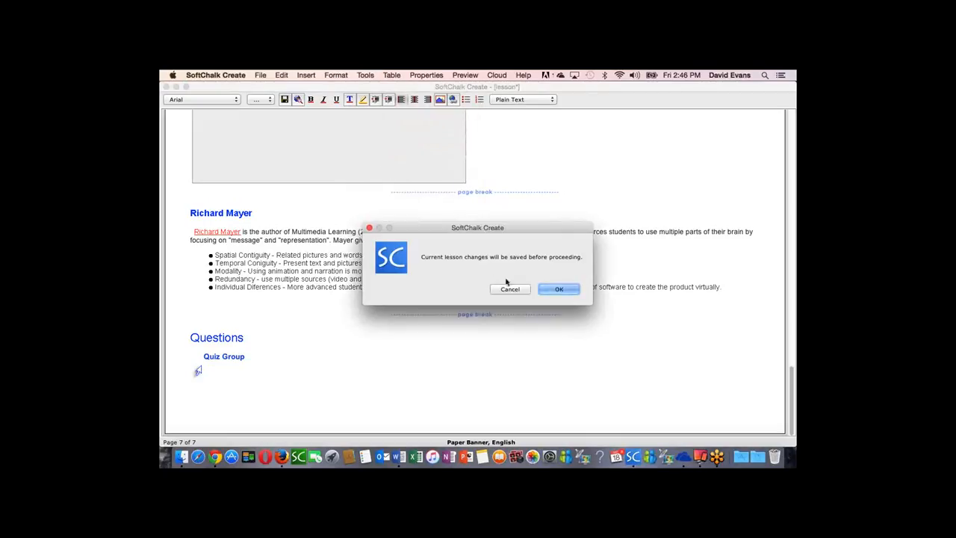
left_click(559, 289)
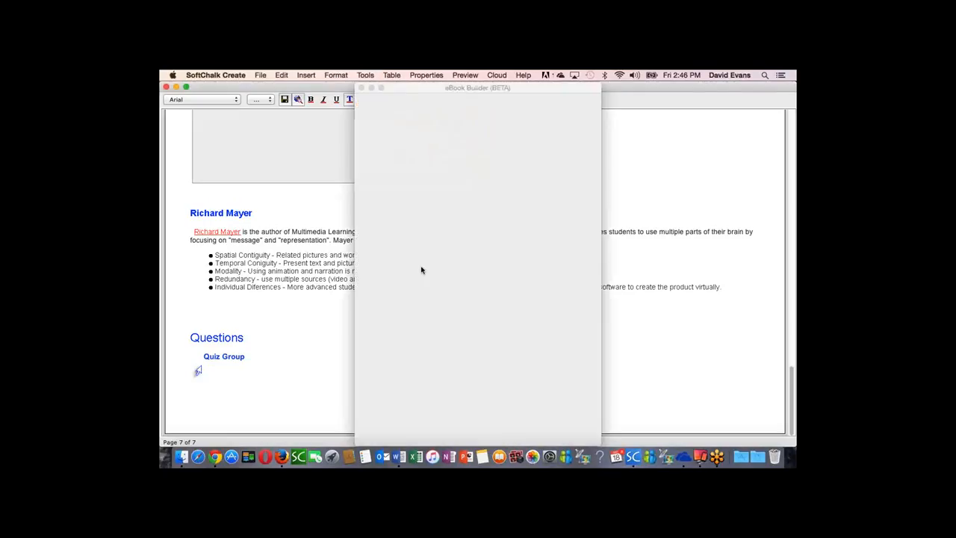
left_click(453, 212)
type("Part 1")
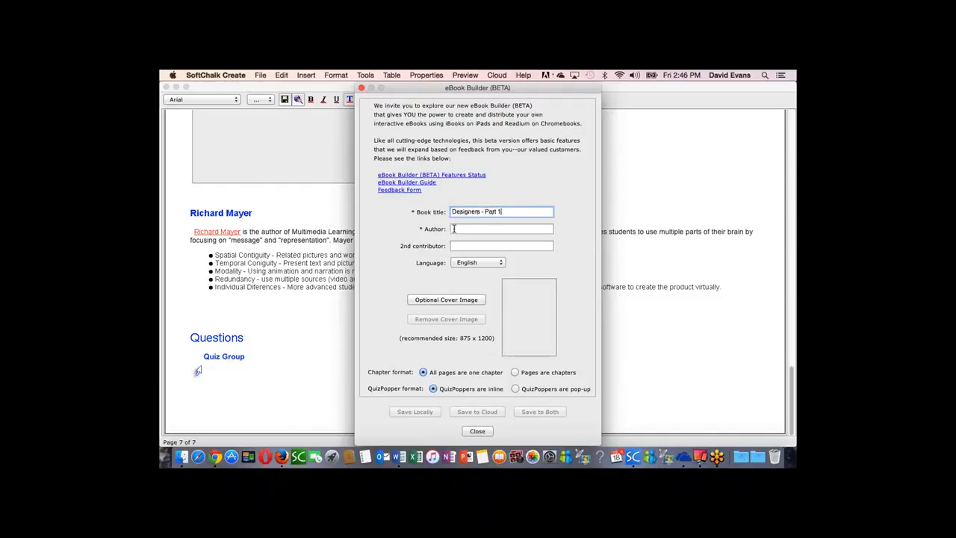
left_click(453, 229)
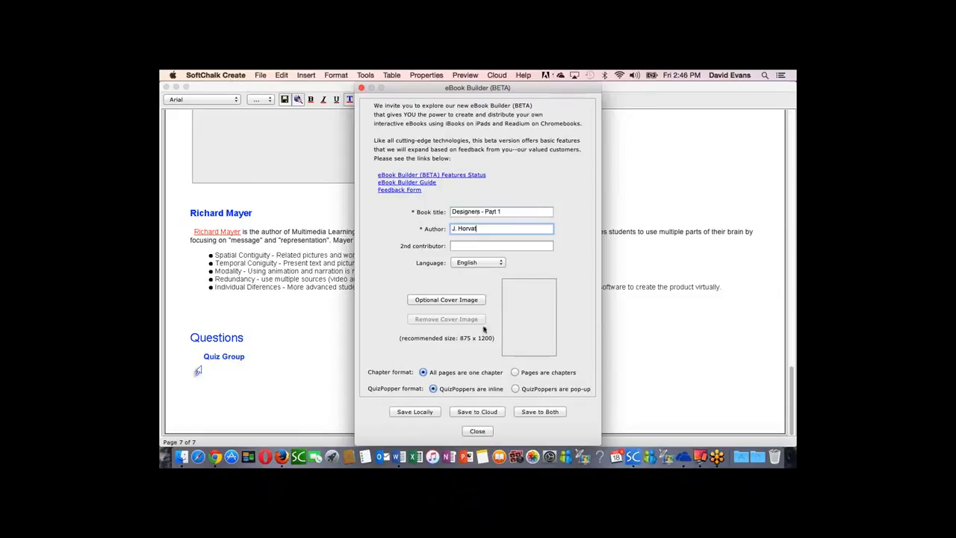
left_click(514, 372)
left_click(515, 388)
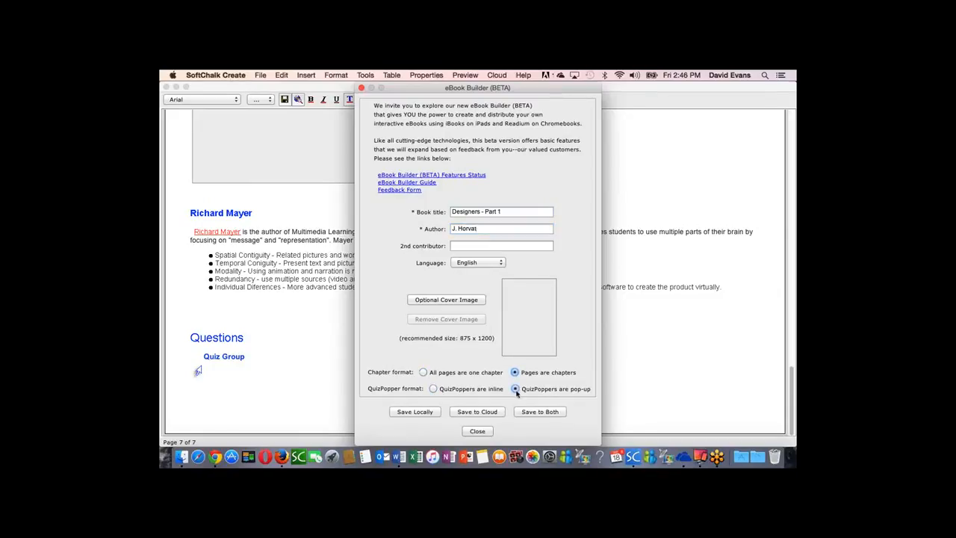
Step: Save the eBook to SoftChalk Cloud as Designers1 in the my e-Books folder and return to the lesson
left_click(479, 415)
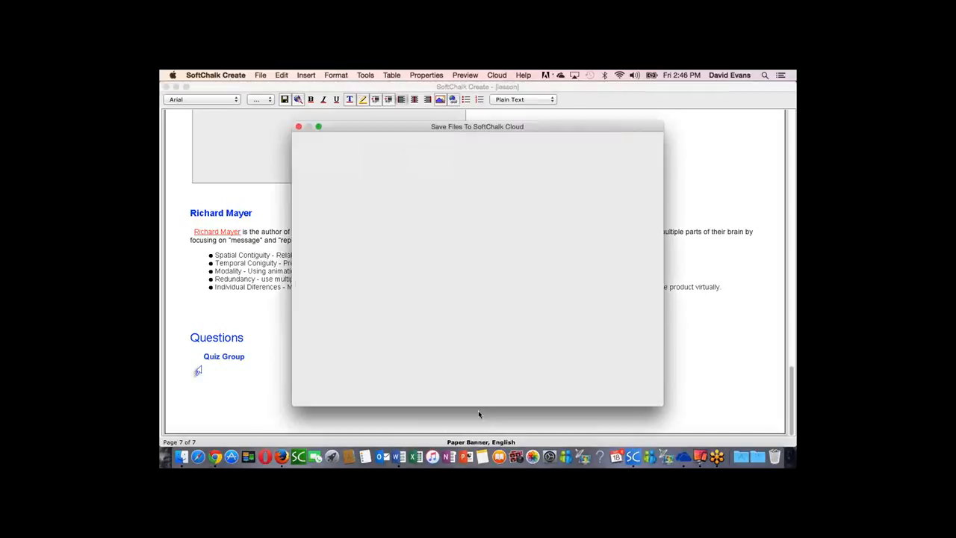
type("Designers1")
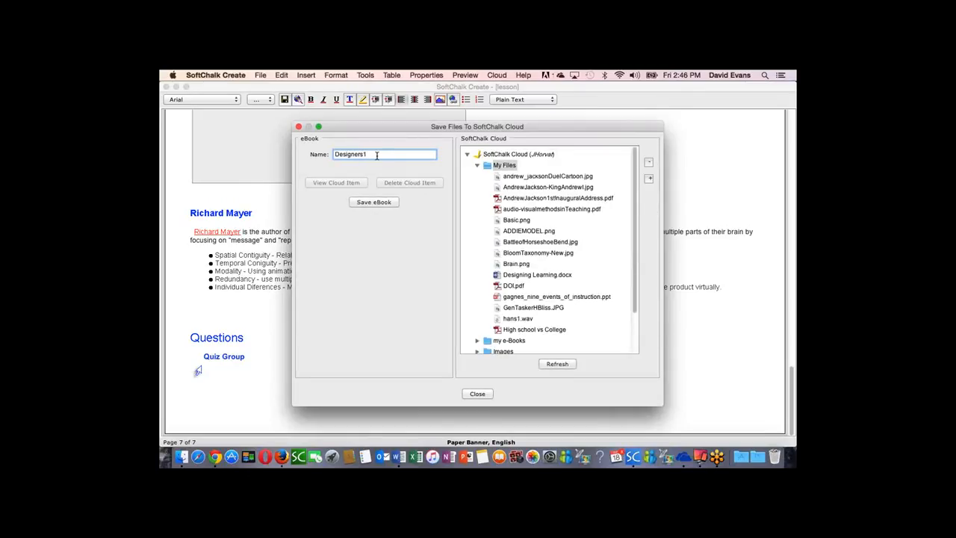
left_click(490, 342)
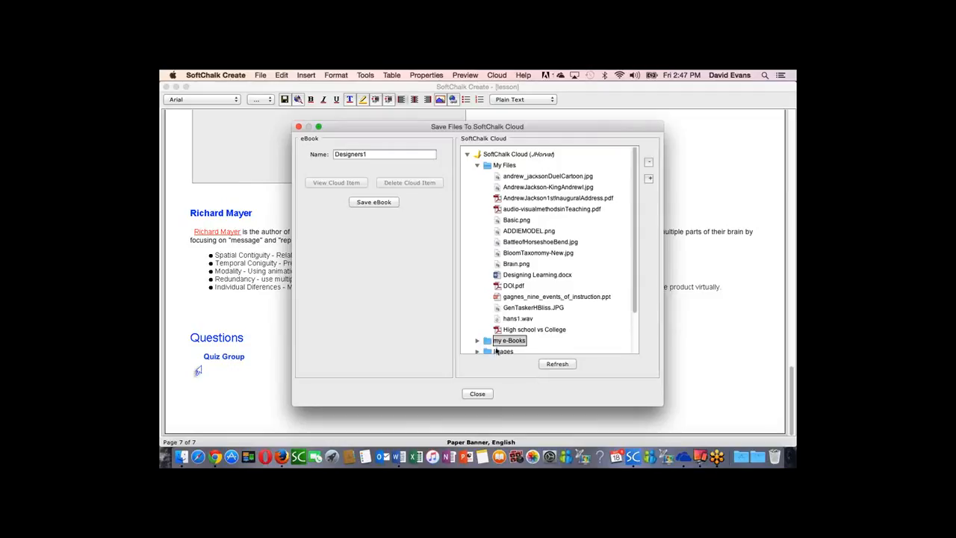
left_click(374, 202)
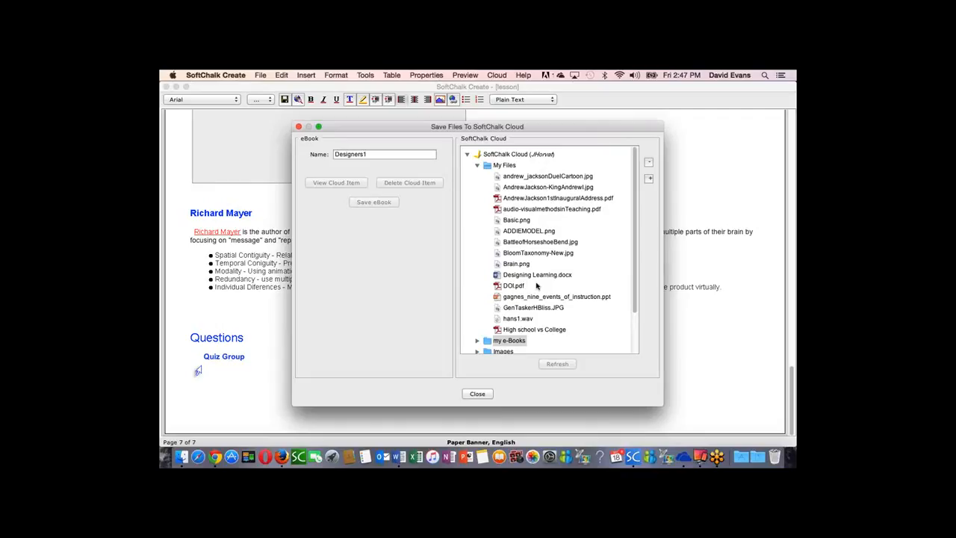
left_click(519, 290)
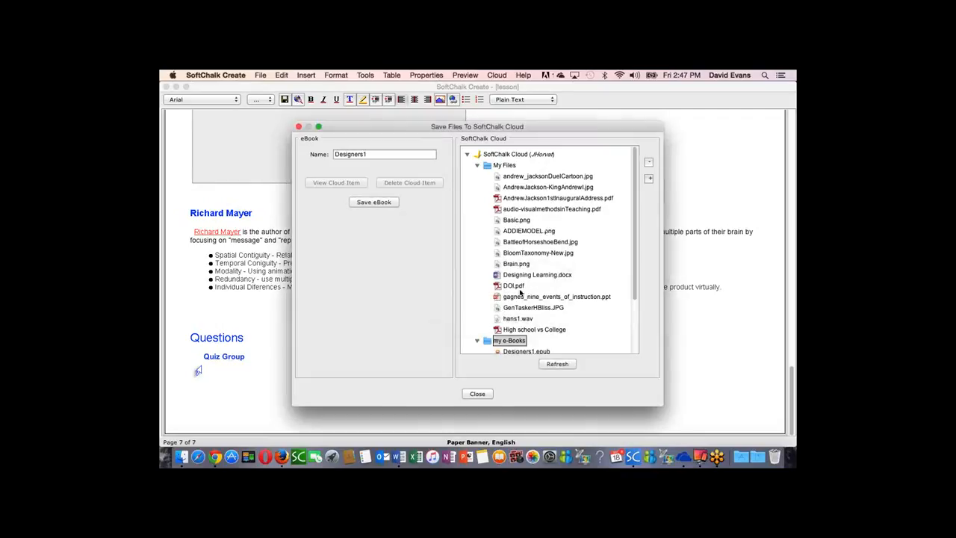
left_click(477, 394)
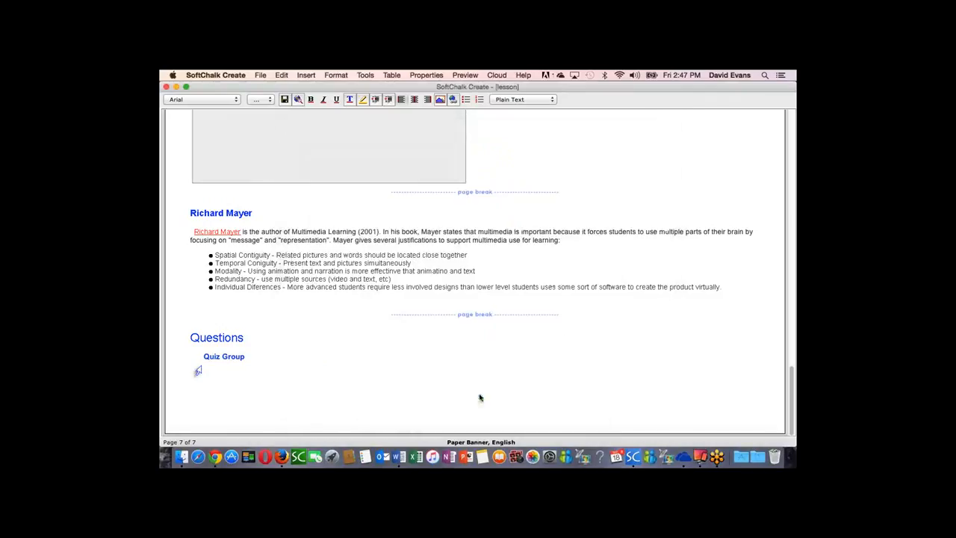
left_click(615, 348)
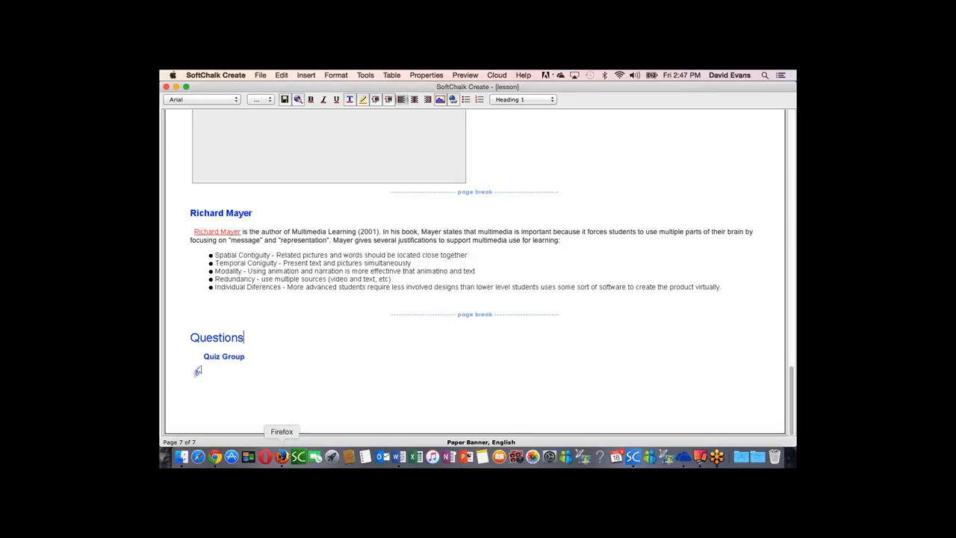
Step: Switch to SoftChalk Cloud in Firefox and open the details page of Designers1.epub from the my e-Books folder
left_click(282, 456)
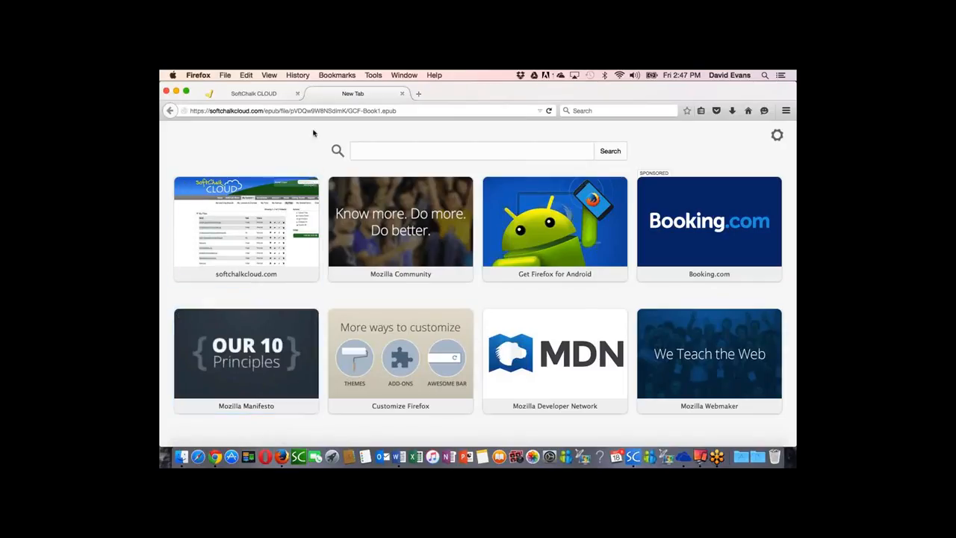
left_click(265, 95)
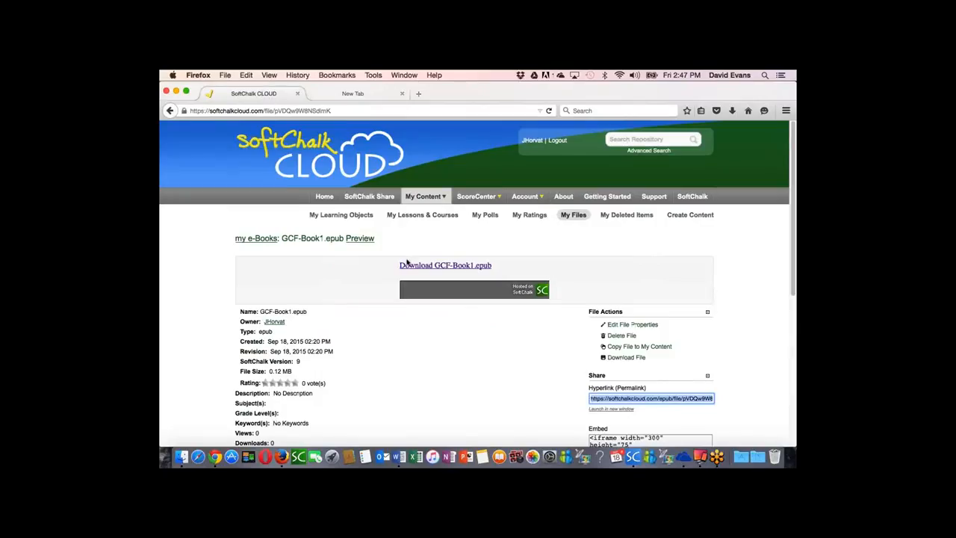
left_click(259, 241)
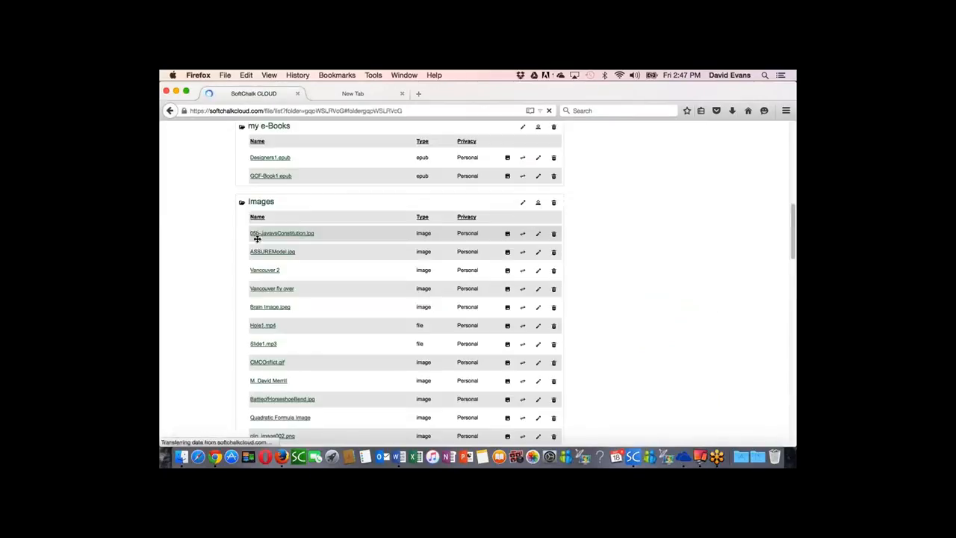
scroll(257, 240, "down", 10)
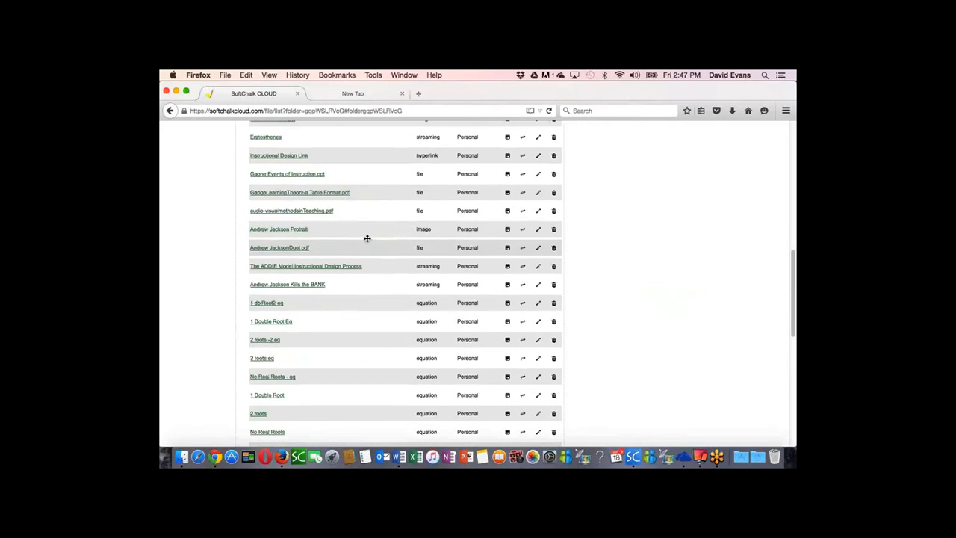
scroll(367, 239, "up", 4)
scroll(367, 239, "up", 5)
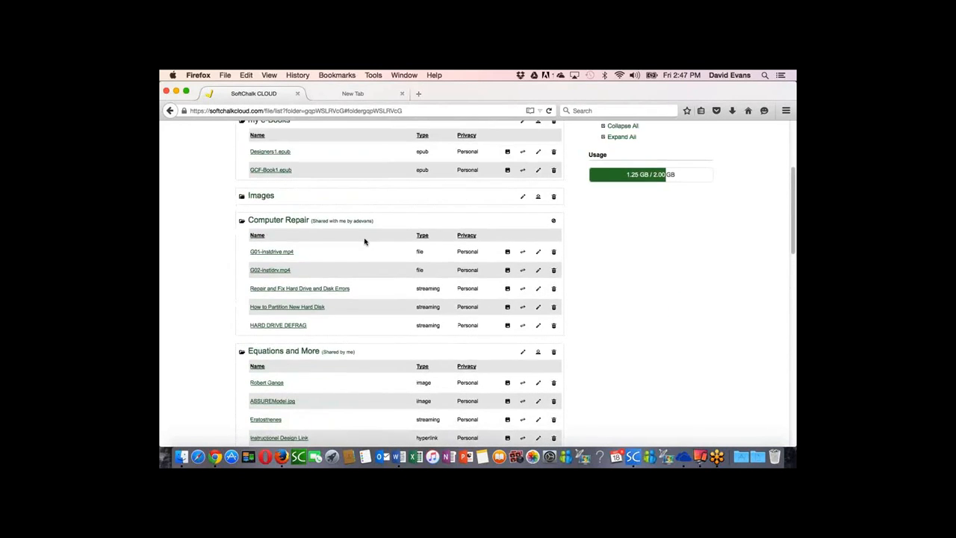
scroll(351, 242, "up", 3)
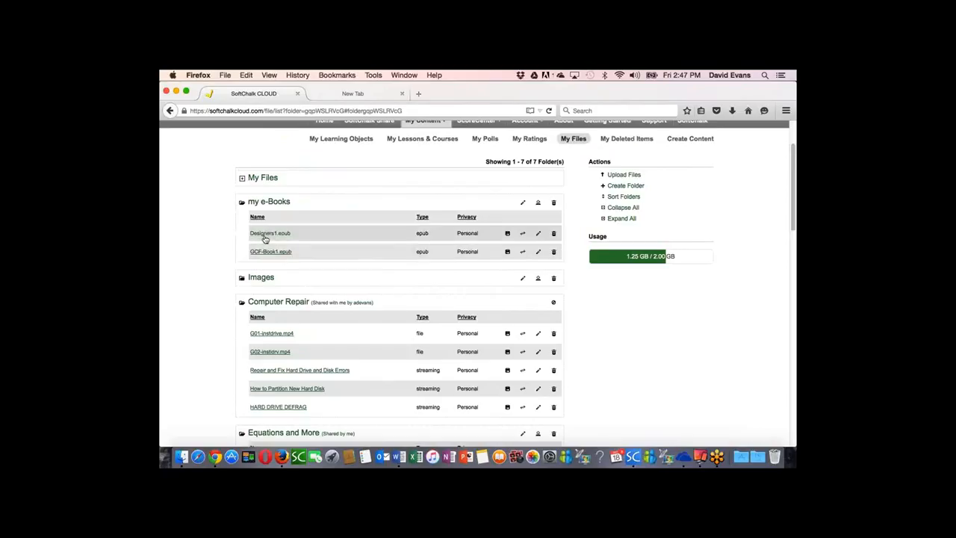
left_click(266, 233)
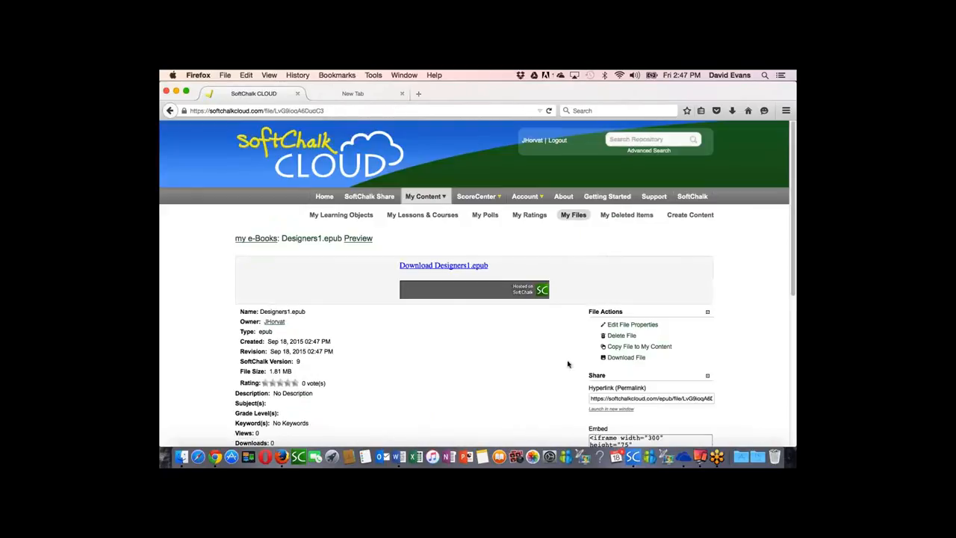
Step: Copy the hyperlink (permalink) of Designers1.epub
right_click(626, 400)
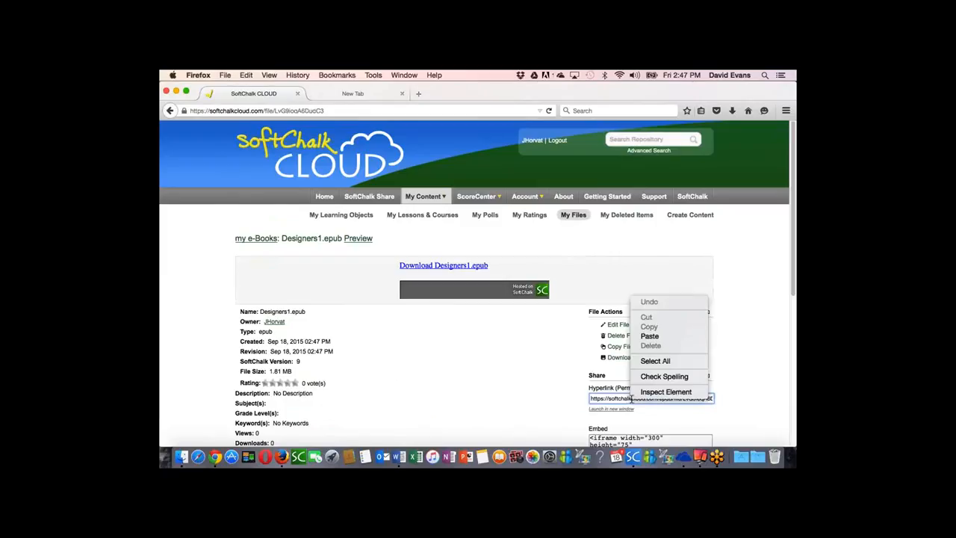
left_click(625, 399)
left_click(609, 399)
right_click(609, 400)
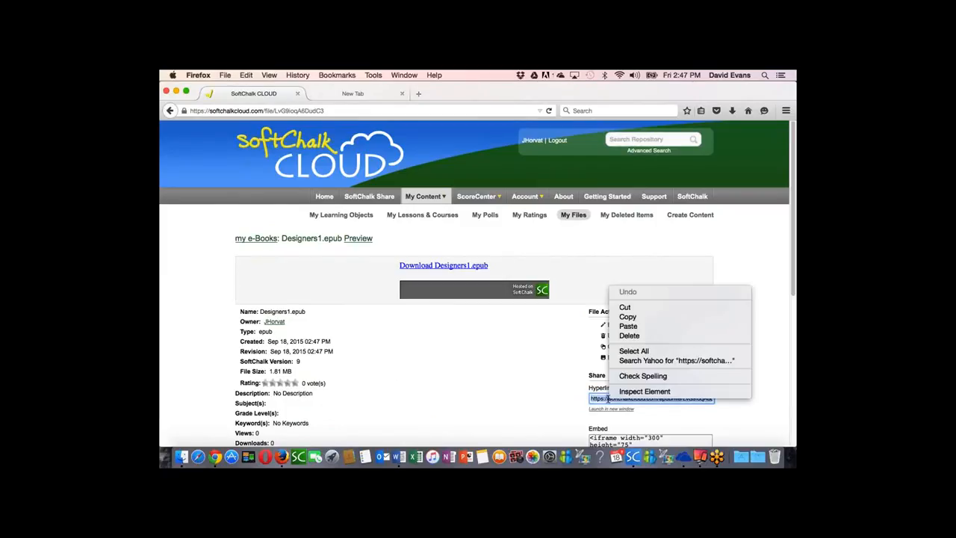
left_click(628, 317)
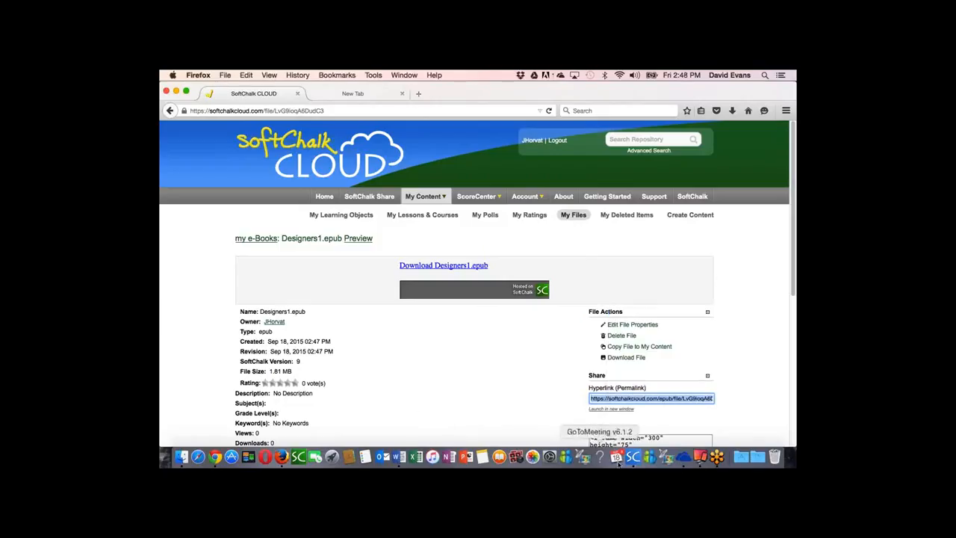
Step: In SoftChalk Create, add a Handouts sidebar for page 7 reading "Click to download the e-book version of this lesson"
left_click(634, 457)
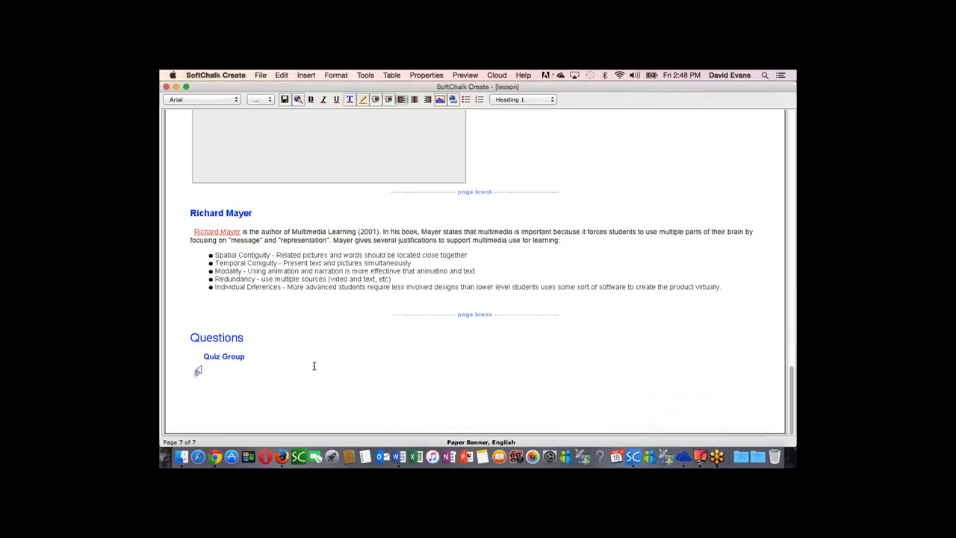
left_click(424, 75)
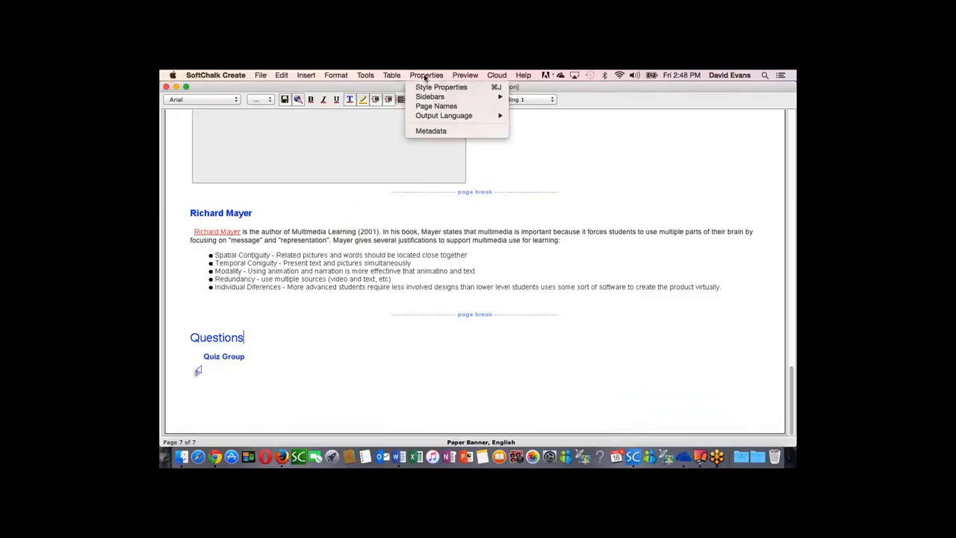
mouse_move(434, 97)
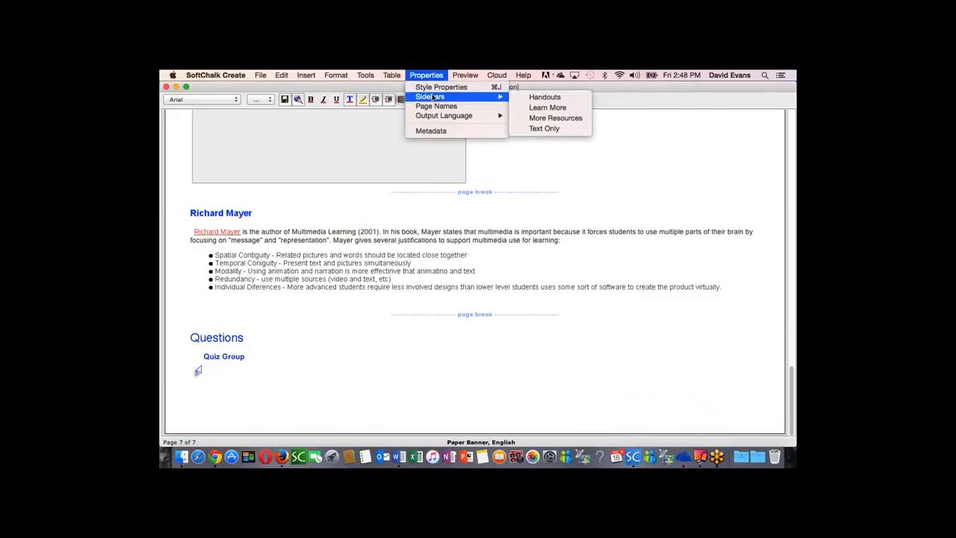
left_click(538, 101)
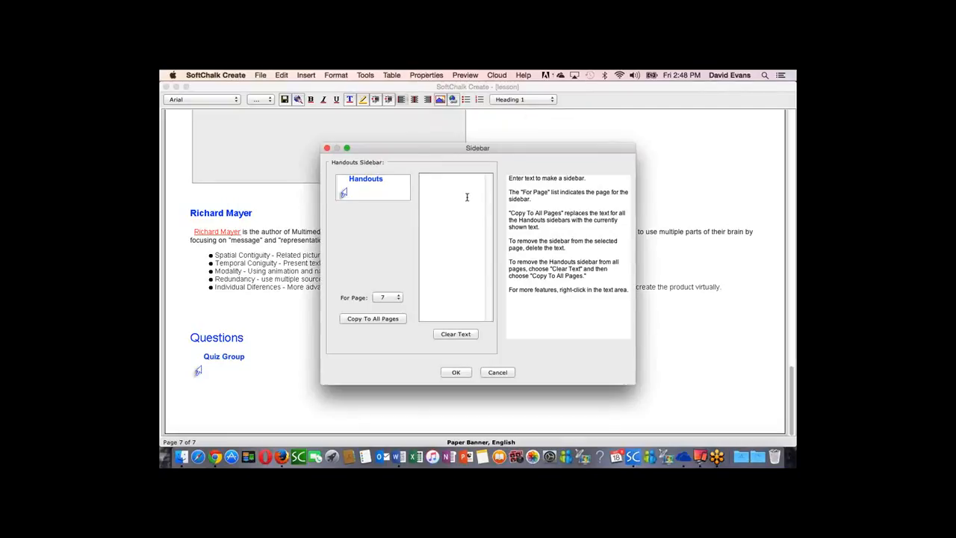
type("Click to download the e-book version of this lesson")
Step: Link the whole Handouts sidebar text to the copied Designers1.epub address, opening in a new window
left_click_drag(467, 197, 419, 180)
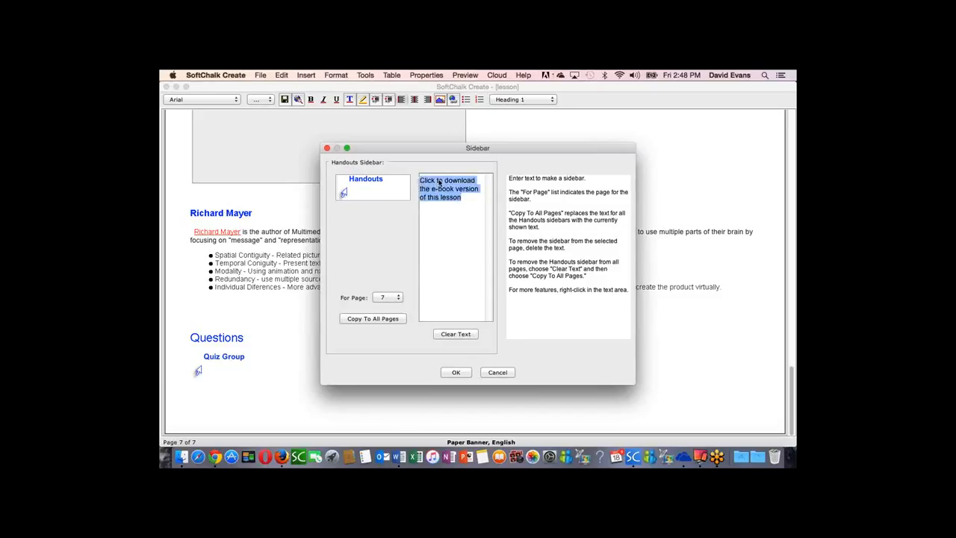
right_click(440, 183)
left_click(460, 304)
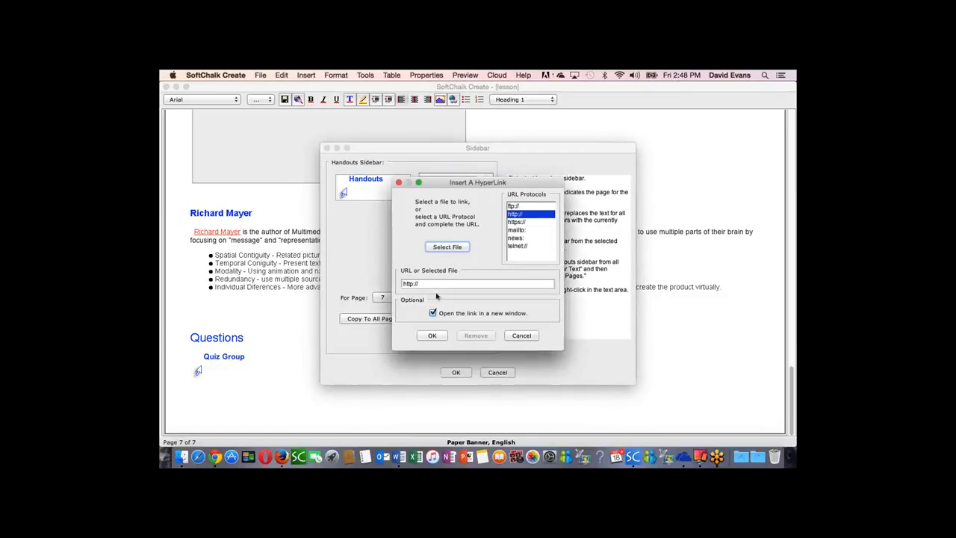
left_click(432, 284)
key("super+v")
left_click(433, 336)
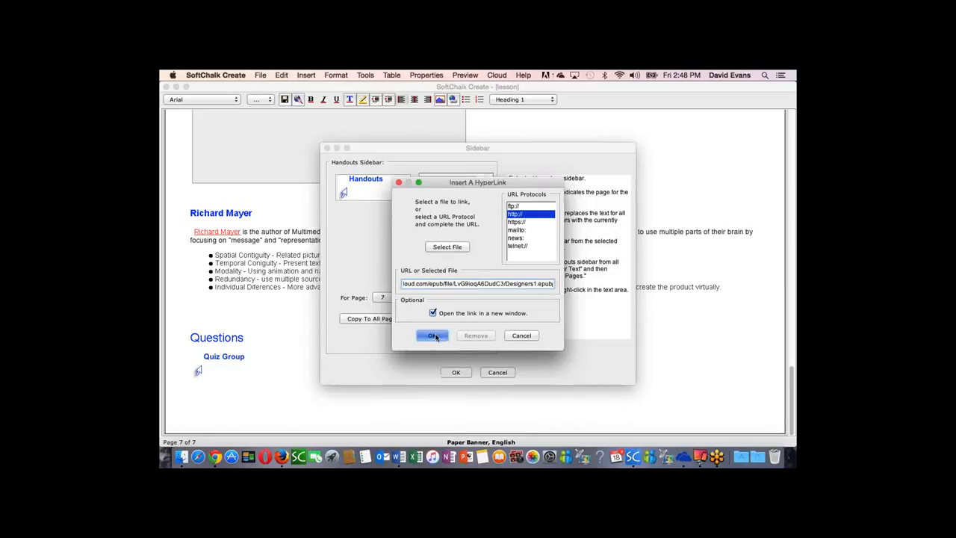
Step: Accept the Handouts sidebar and save the lesson to SoftChalk Cloud as "Designers - Part 1" in My Lessons & Courses with Personal privacy
left_click(458, 372)
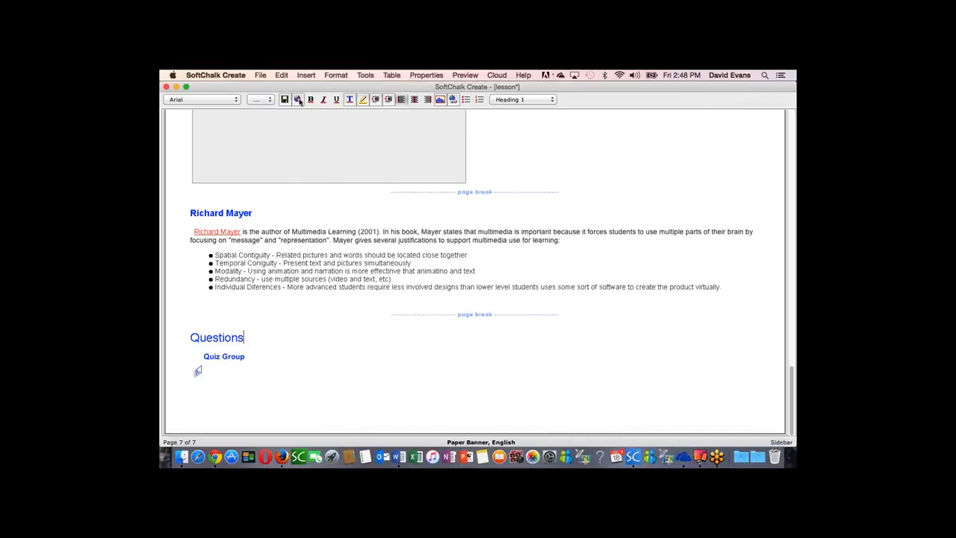
left_click(260, 76)
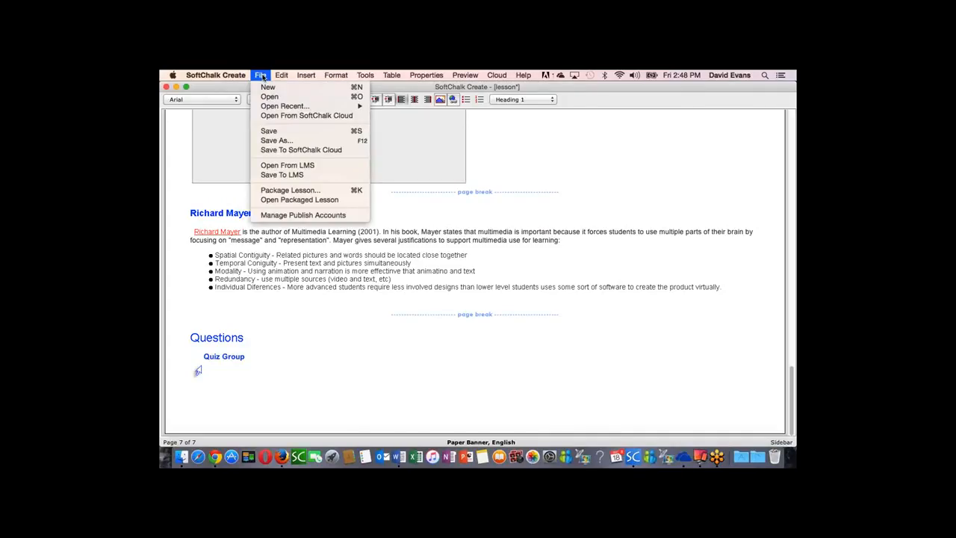
left_click(303, 150)
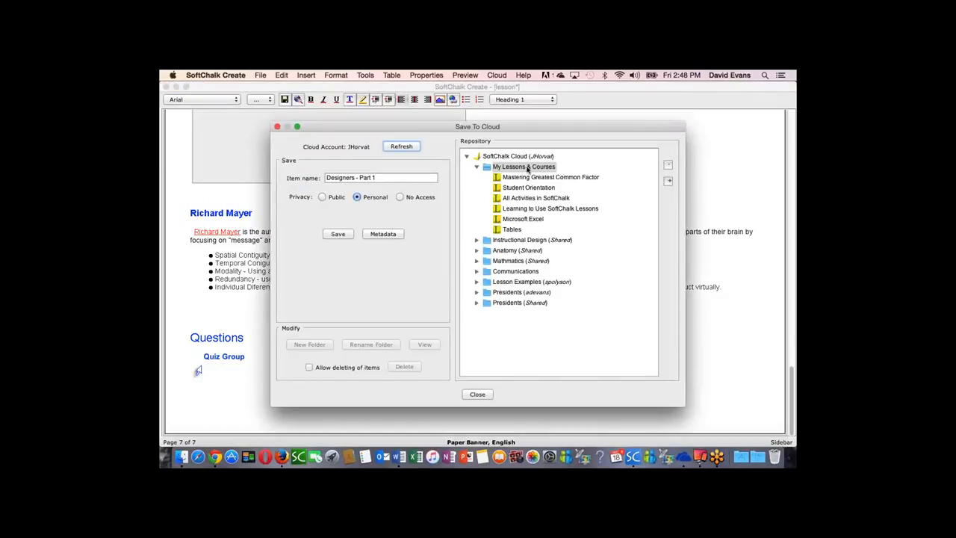
left_click(338, 235)
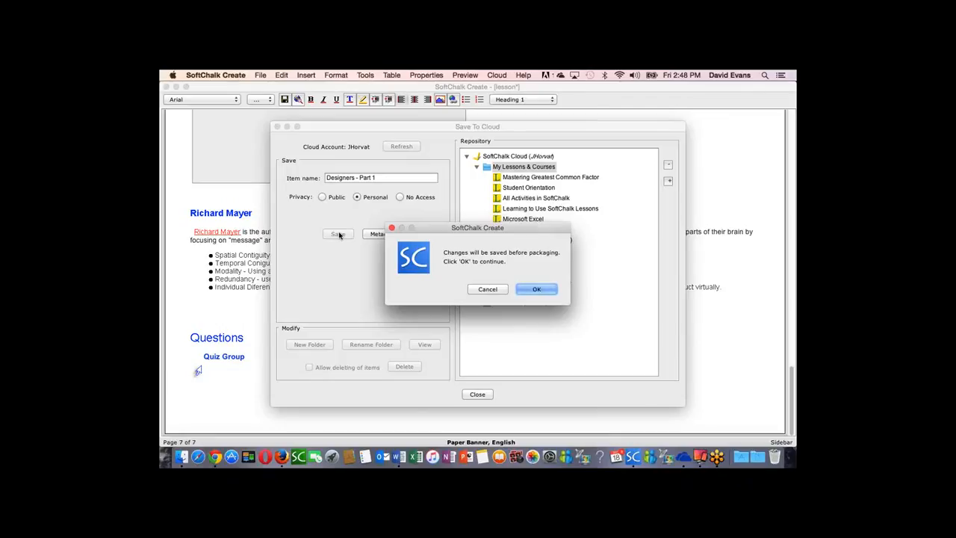
left_click(535, 290)
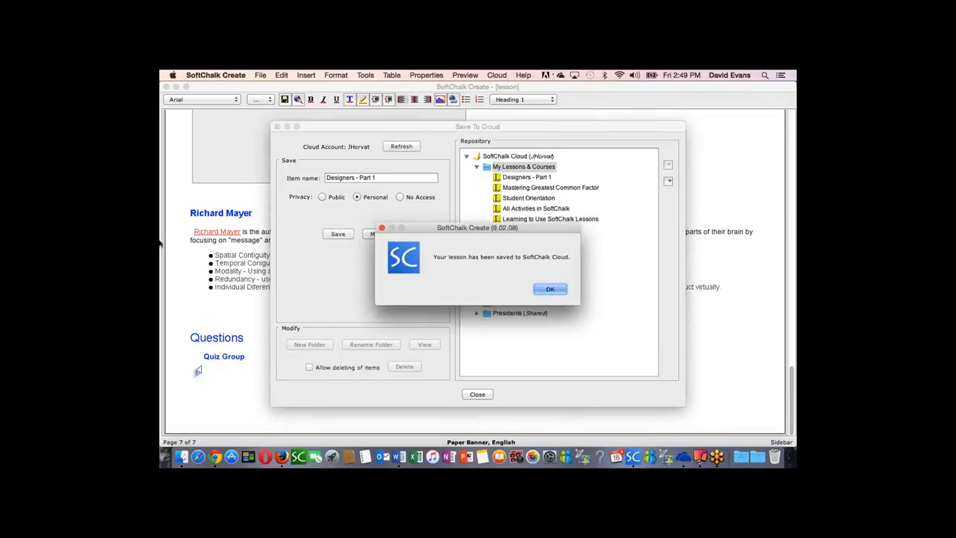
left_click(550, 290)
left_click(551, 290)
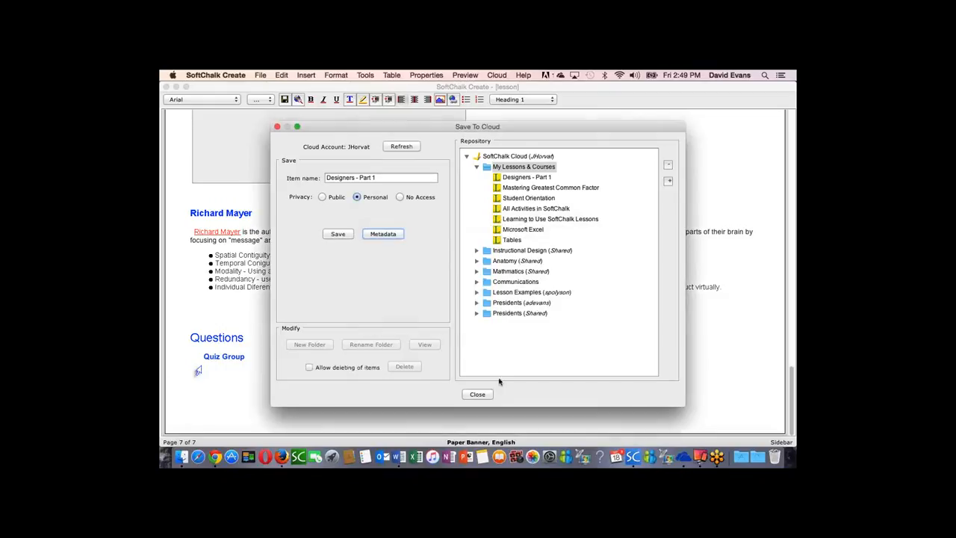
left_click(477, 394)
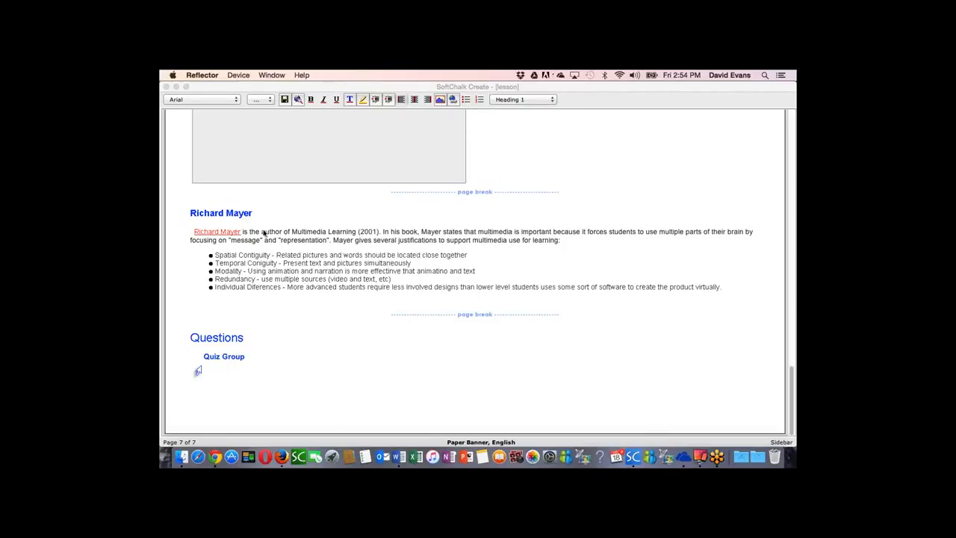
Step: Switch to SoftChalk Cloud in Firefox and open its home page
left_click(282, 457)
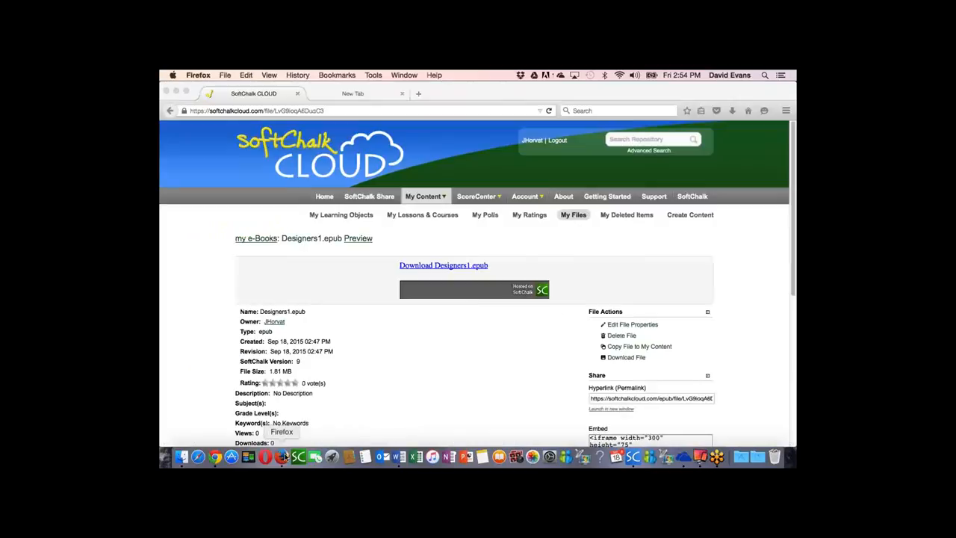
left_click(330, 199)
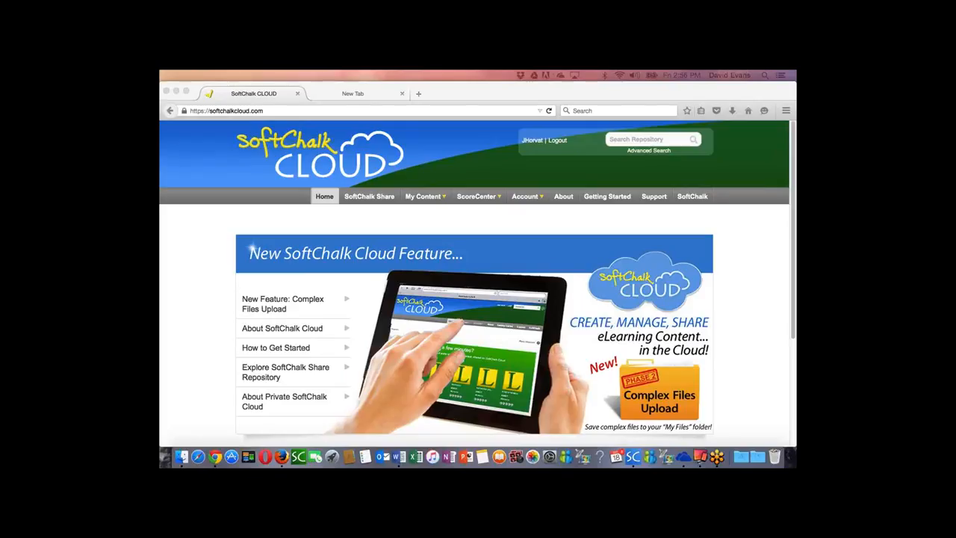
Step: Switch to SoftChalk Create and add an empty line below the quiz group on page 7
left_click(634, 458)
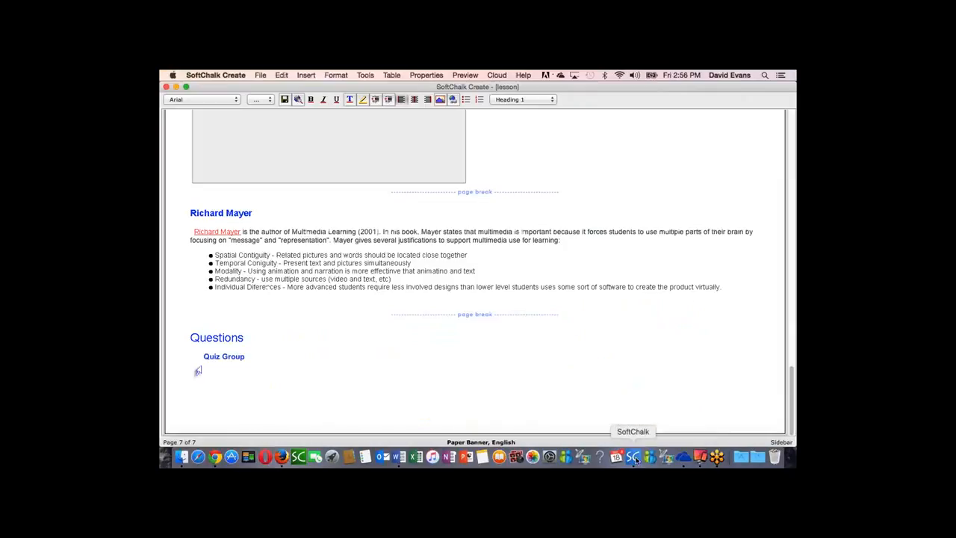
left_click(307, 76)
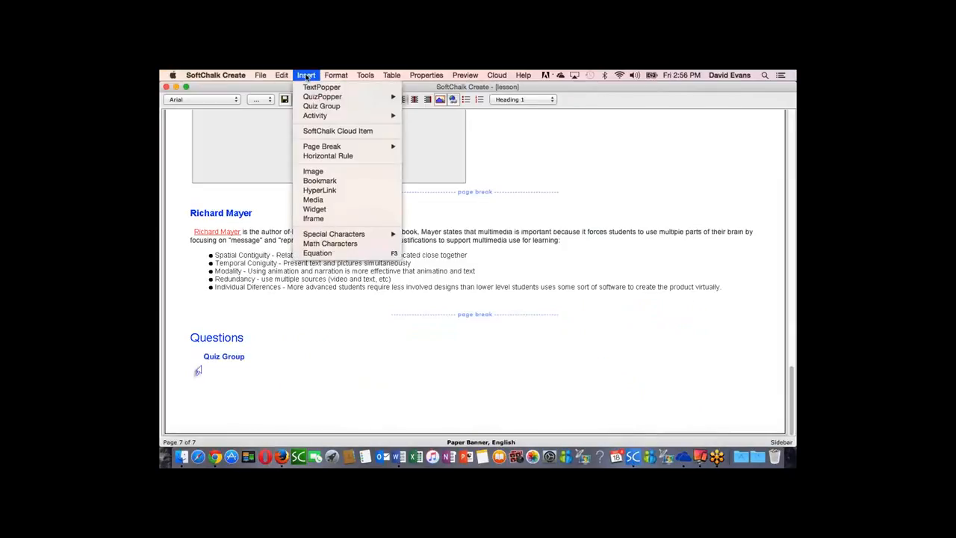
left_click(322, 210)
left_click(542, 297)
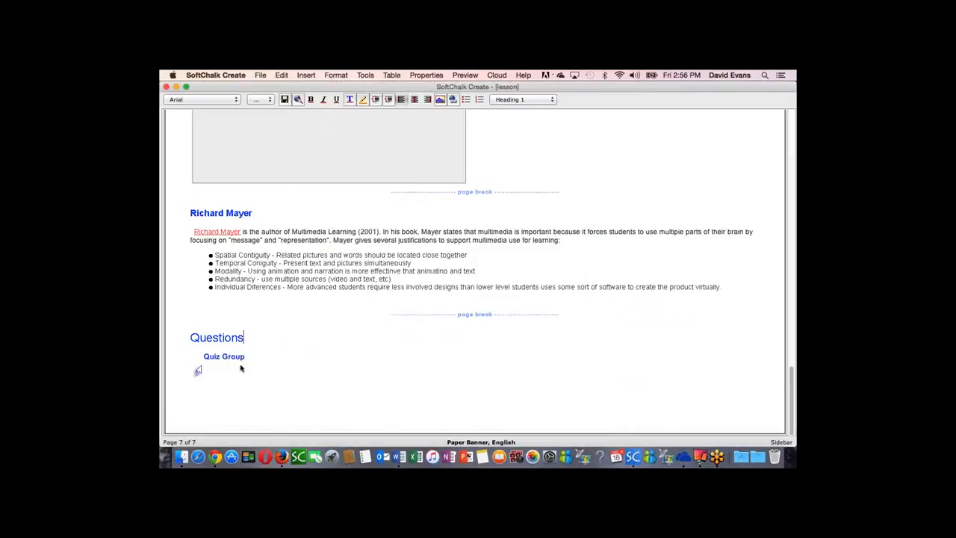
left_click(224, 378)
left_click(280, 369)
key("Return")
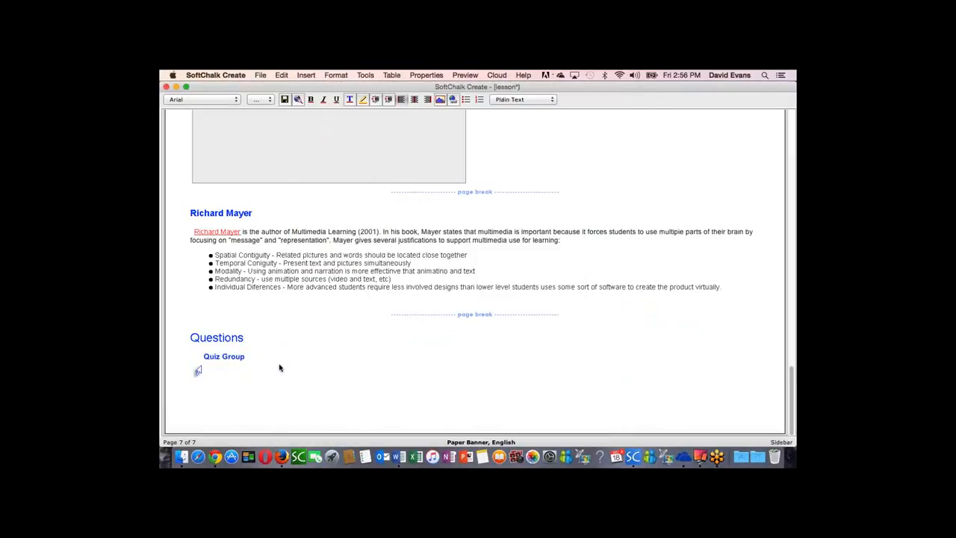
Step: Bring up the Insert Widget dialog to view its fields and close it without inserting a widget
left_click(306, 75)
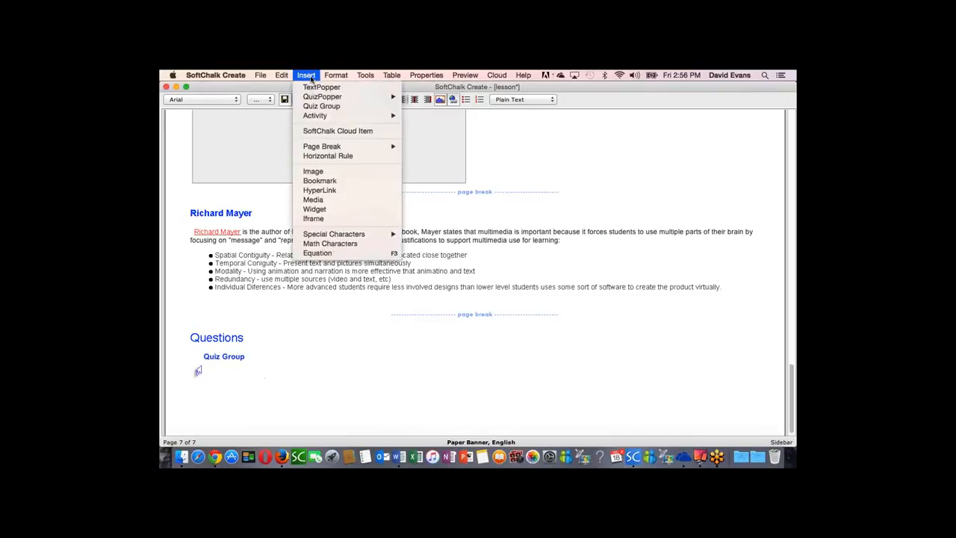
left_click(315, 209)
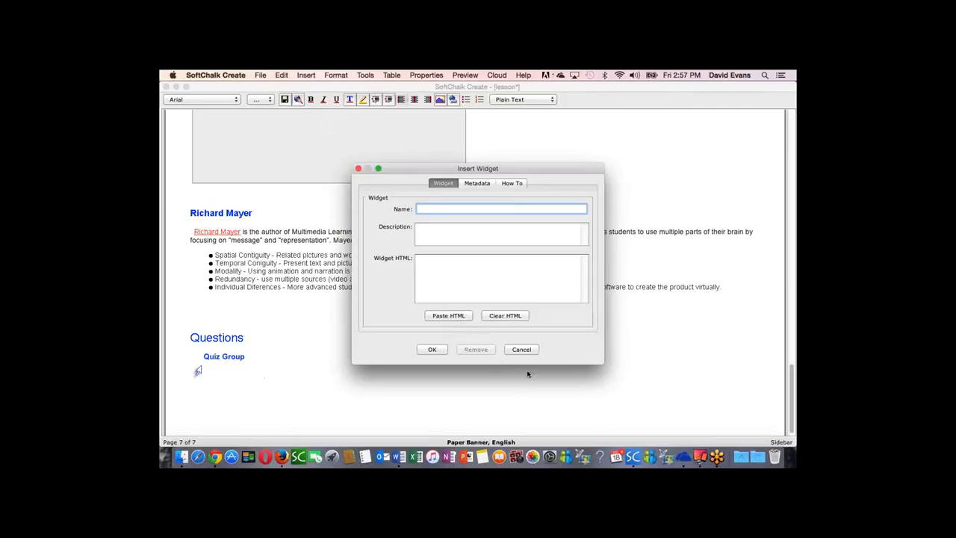
left_click(524, 350)
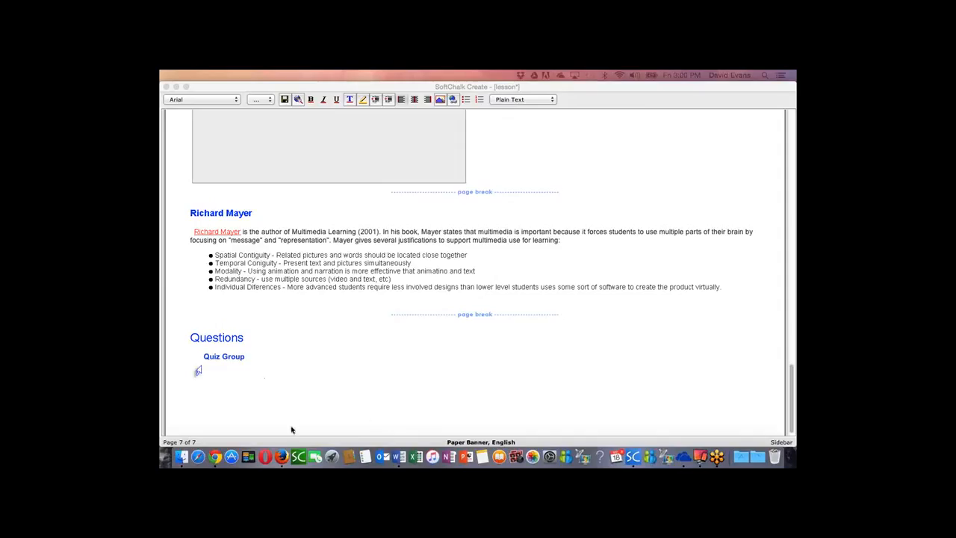
Step: Switch to SoftChalk Cloud in Firefox and open the details page of Designers - Part 1 from My Lessons & Courses
left_click(282, 457)
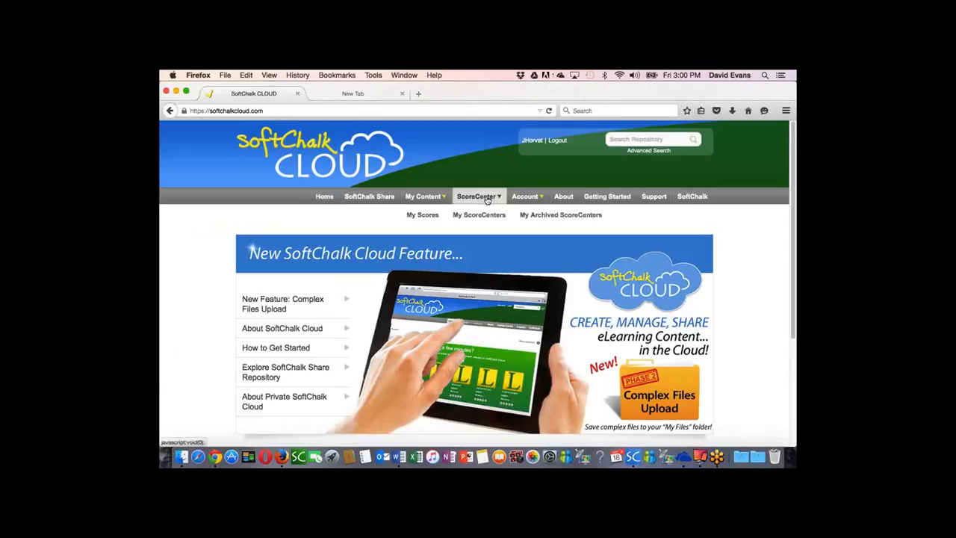
mouse_move(430, 197)
left_click(425, 216)
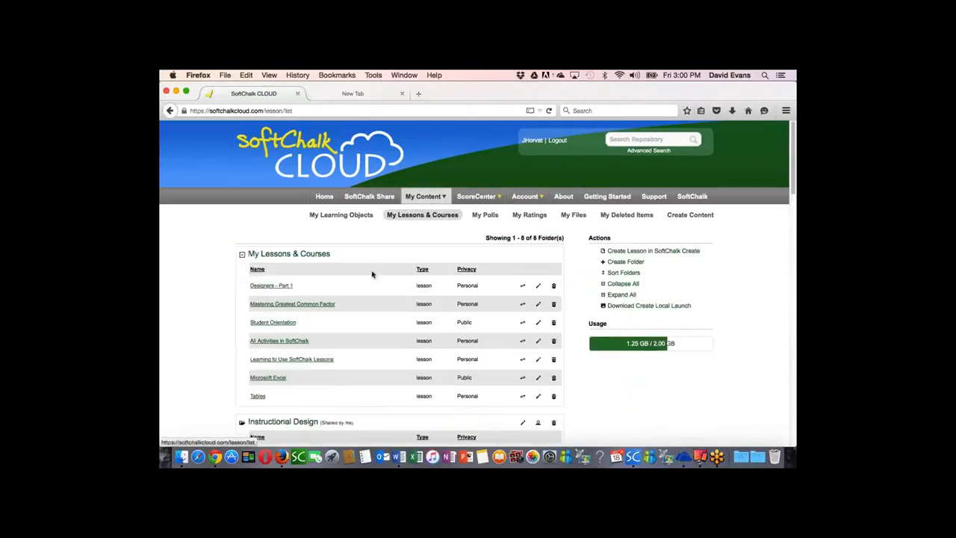
left_click(278, 286)
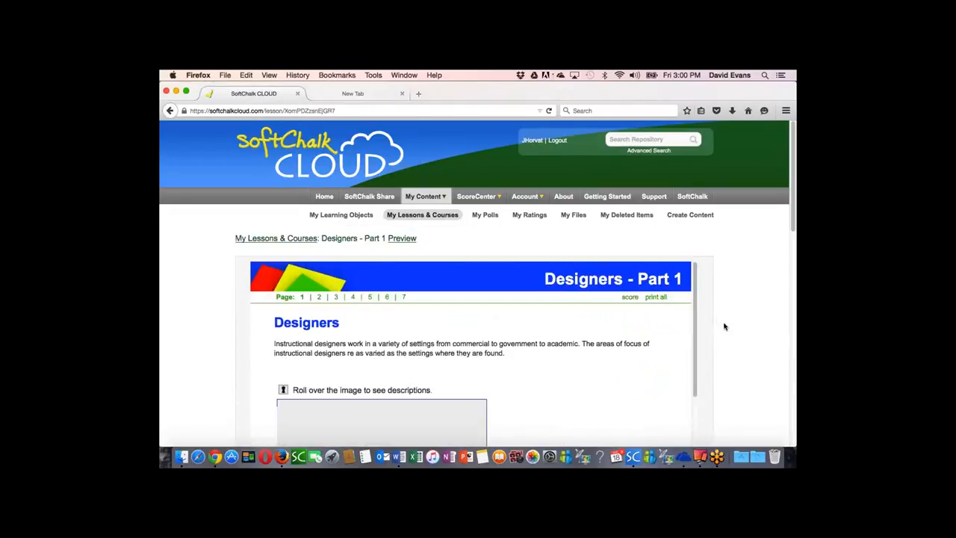
Step: Copy the LTI link (permalink) of the Designers - Part 1 lesson
scroll(702, 318, "down", 1)
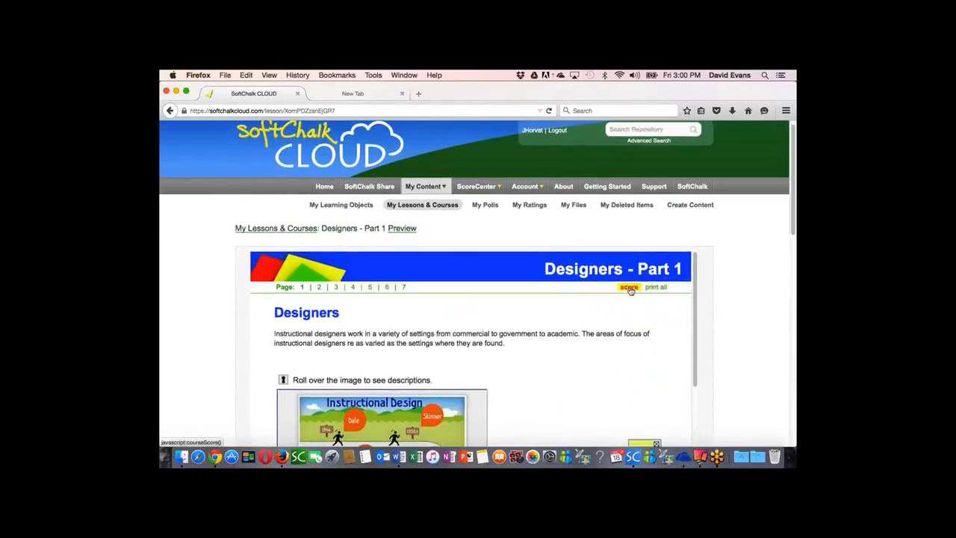
scroll(693, 333, "down", 5)
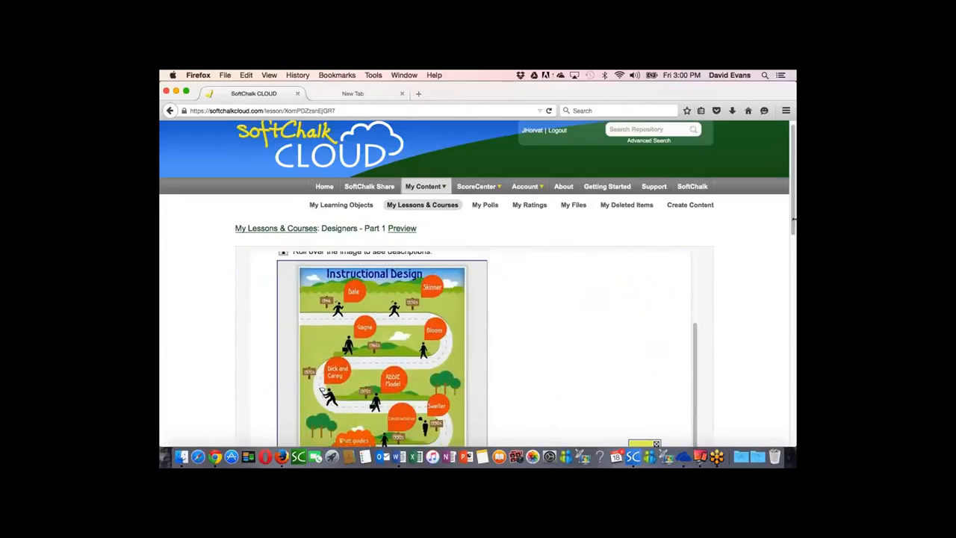
left_click_drag(795, 224, 795, 341)
left_click(626, 381)
right_click(626, 381)
left_click(643, 298)
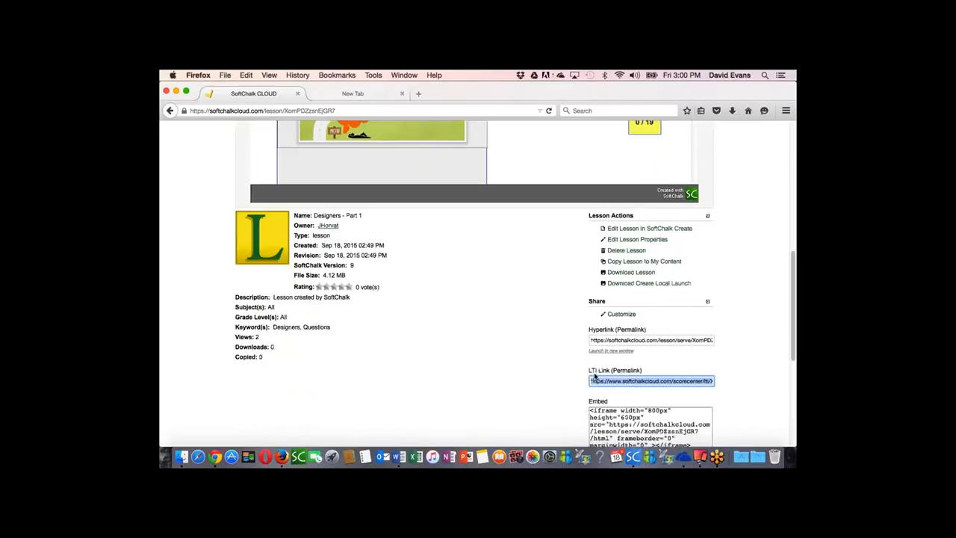
Step: Open the Canvas login page from the LMS bookmarks in the second browser tab
left_click(371, 94)
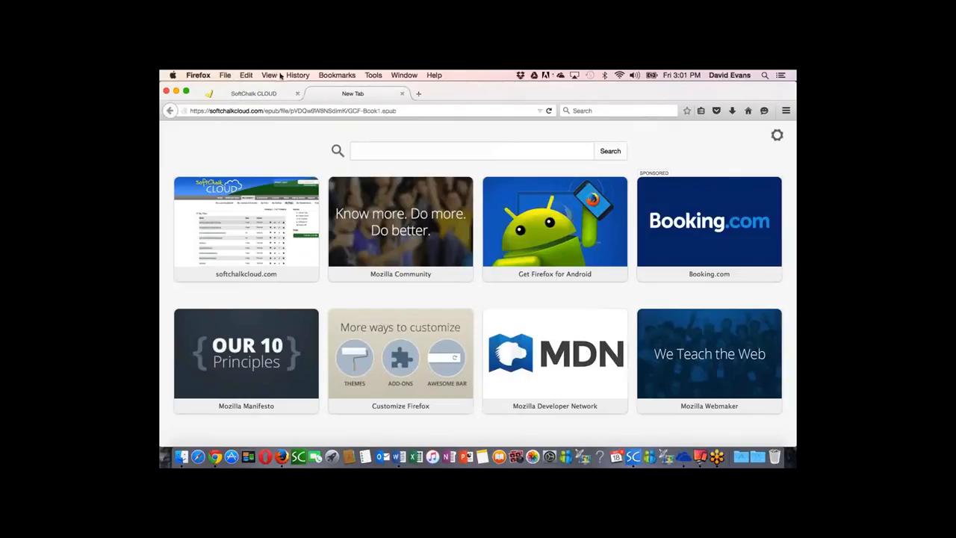
left_click(334, 76)
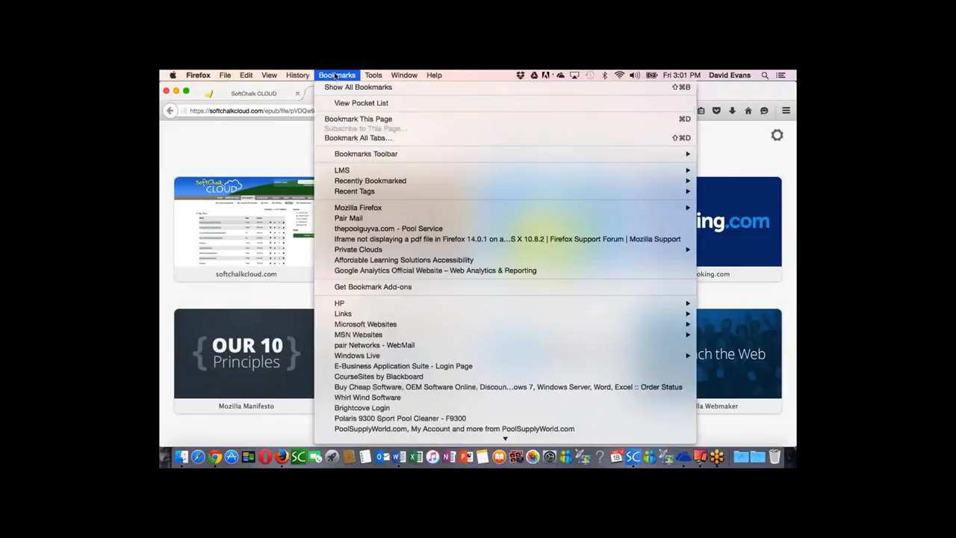
mouse_move(337, 176)
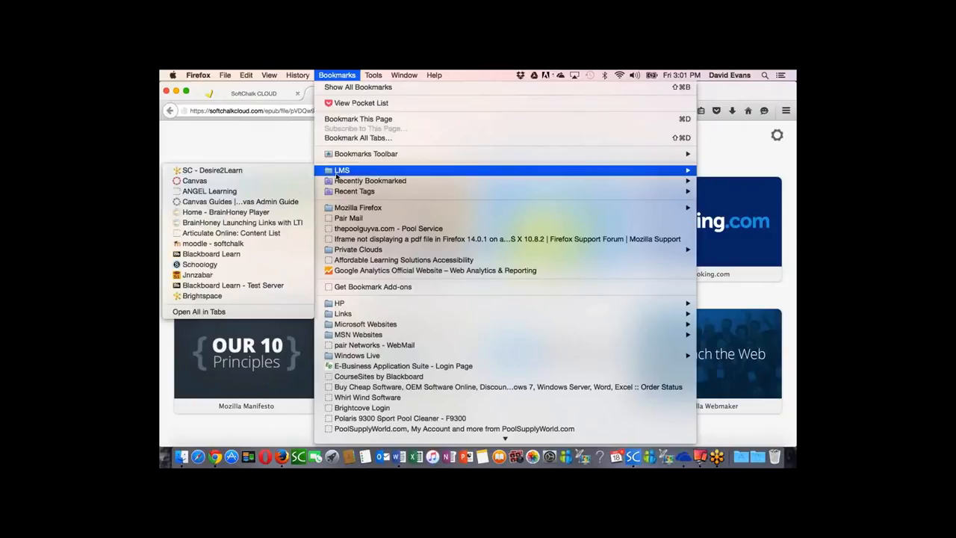
left_click(206, 182)
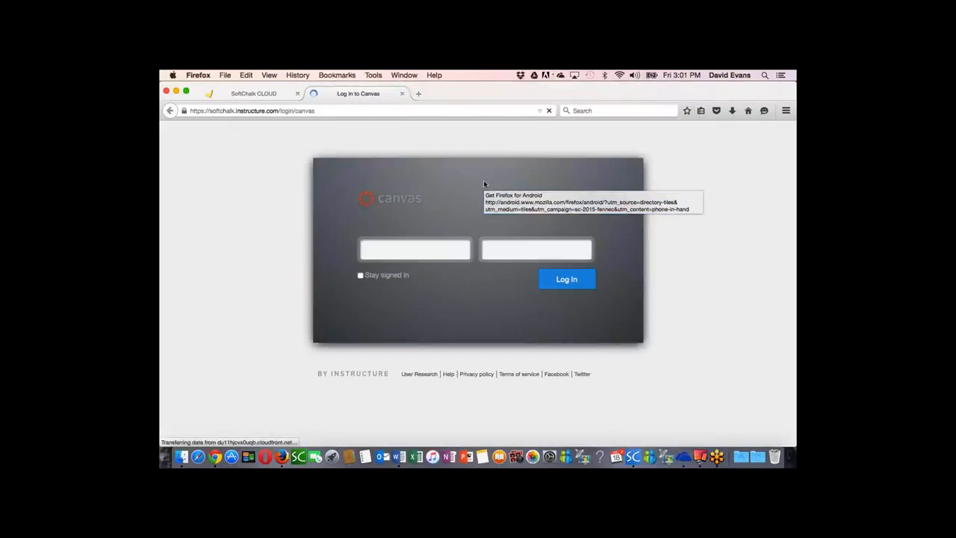
Step: Log in to Canvas with the saved account e-mail
left_click(416, 250)
type("d")
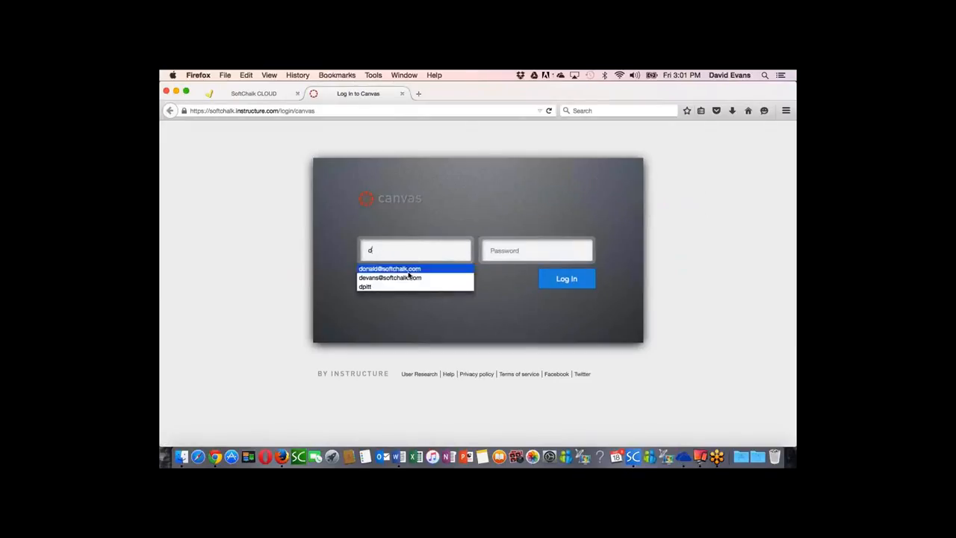
left_click(410, 270)
left_click(559, 279)
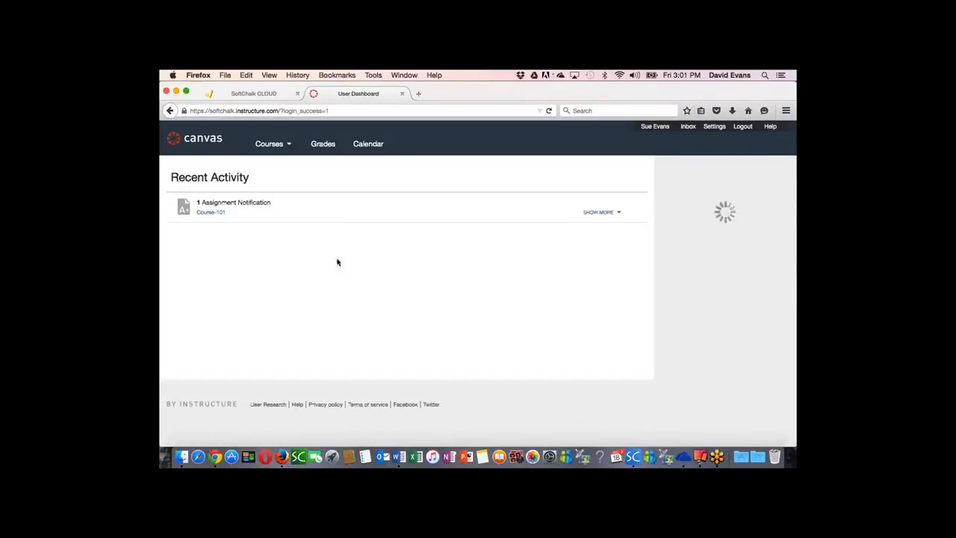
Step: Open the Assignments page of Course-101 in Canvas
left_click(281, 147)
left_click(275, 202)
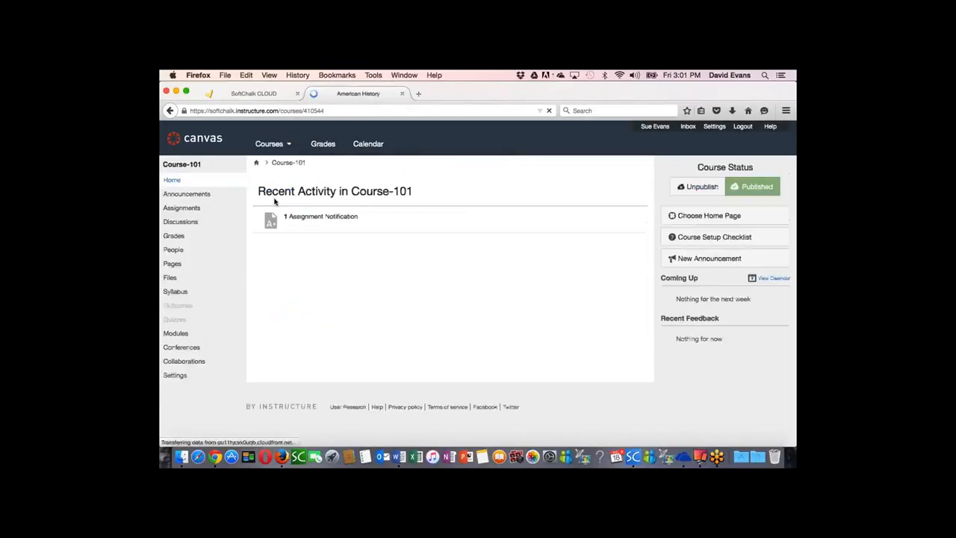
left_click(181, 209)
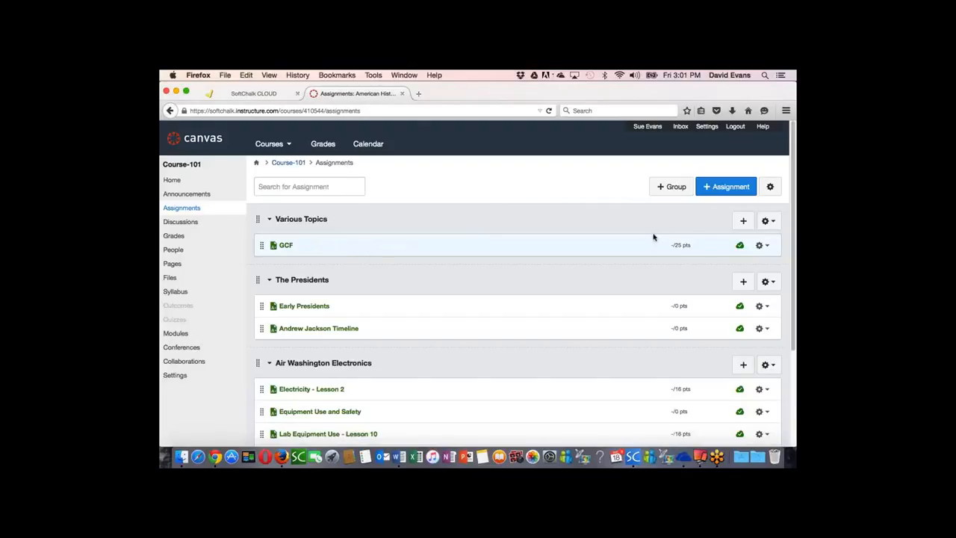
Step: Start an External Tool assignment in the Various Topics group, named "Designers - 1" and worth 19 points
left_click(743, 221)
left_click(536, 235)
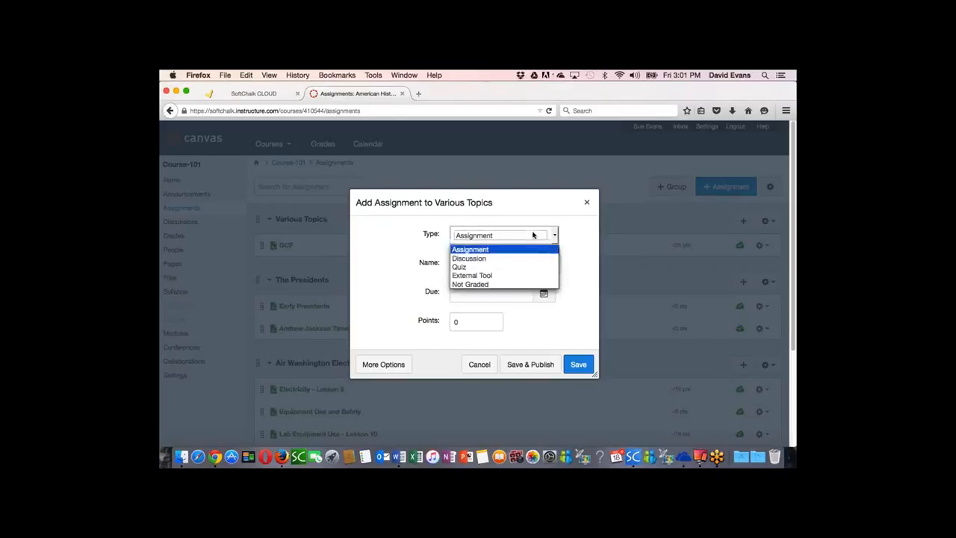
left_click(492, 276)
left_click(483, 264)
type("Designers - 1")
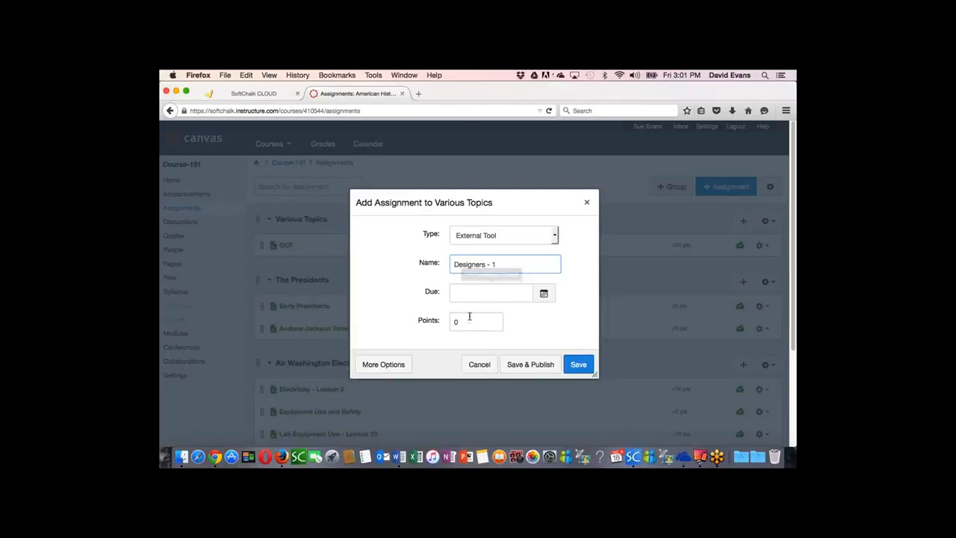
left_click_drag(467, 322, 434, 324)
type("1")
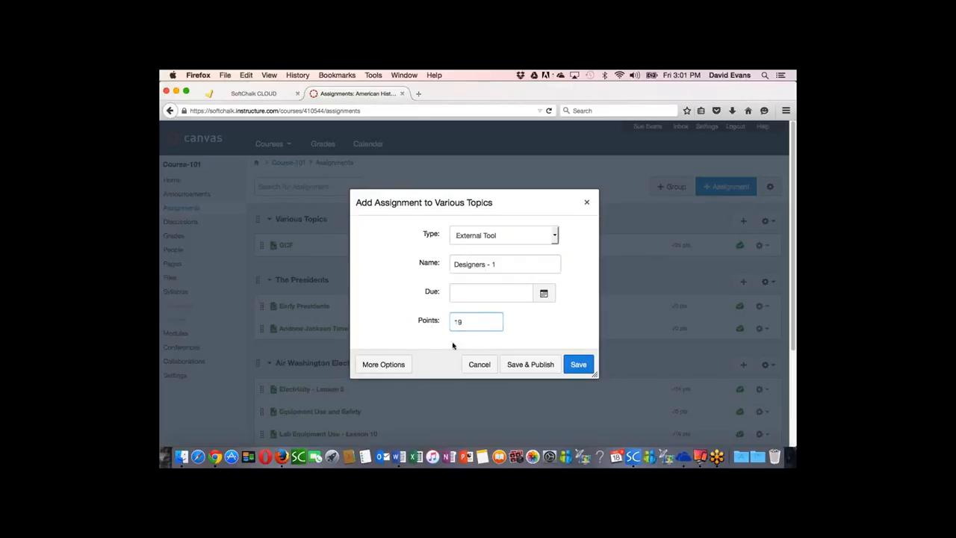
Step: Open the full settings of the Designers - 1 assignment, keeping the Various Topics group, and set its submission type to External Tool
left_click(388, 364)
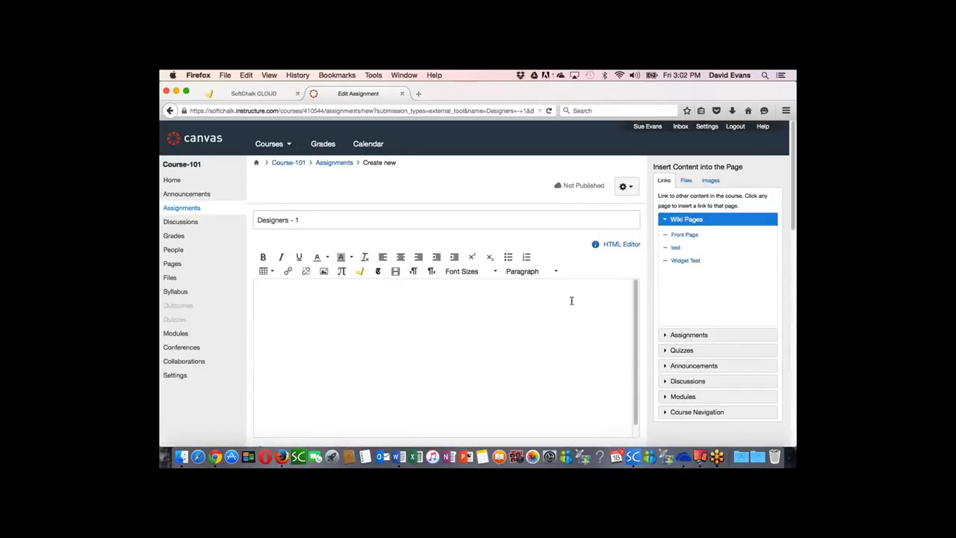
left_click_drag(792, 191, 795, 286)
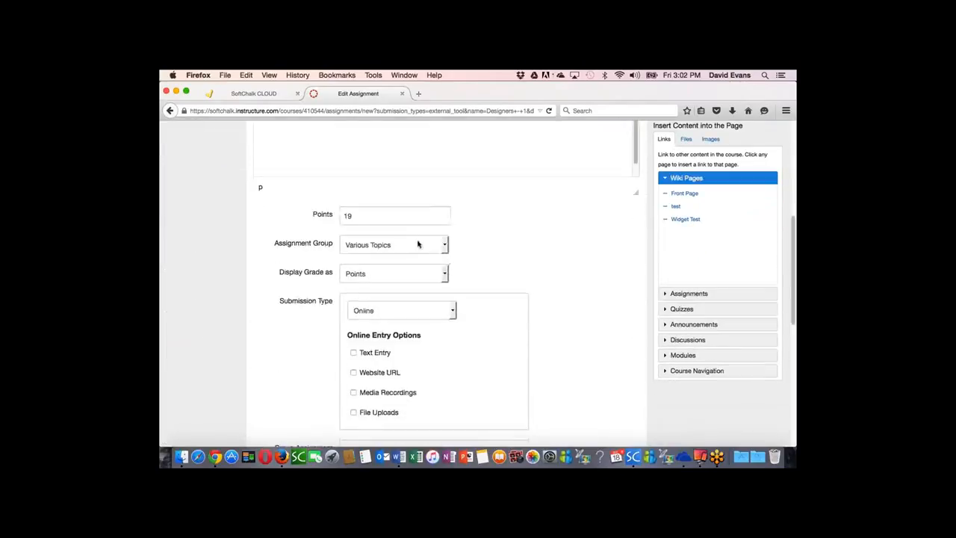
left_click(401, 246)
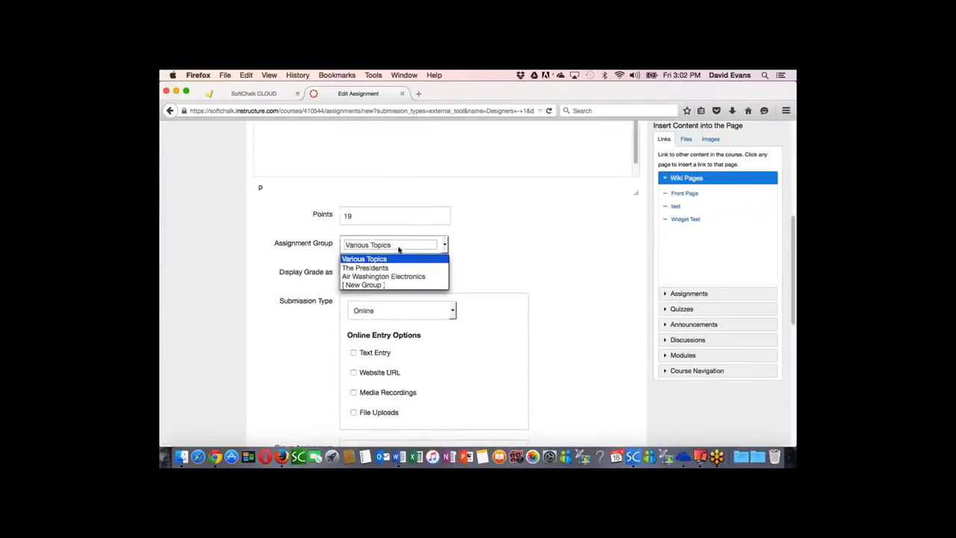
left_click(401, 246)
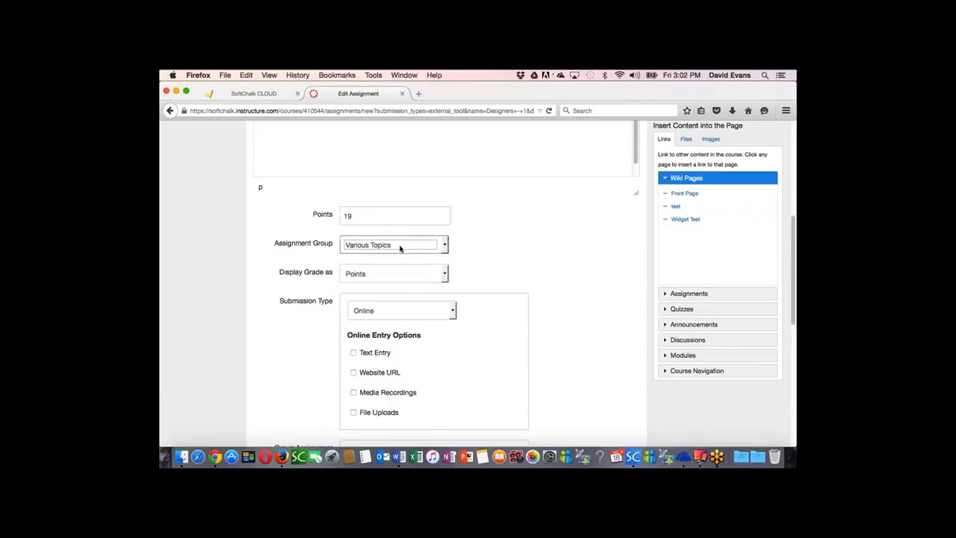
left_click(405, 314)
left_click(384, 351)
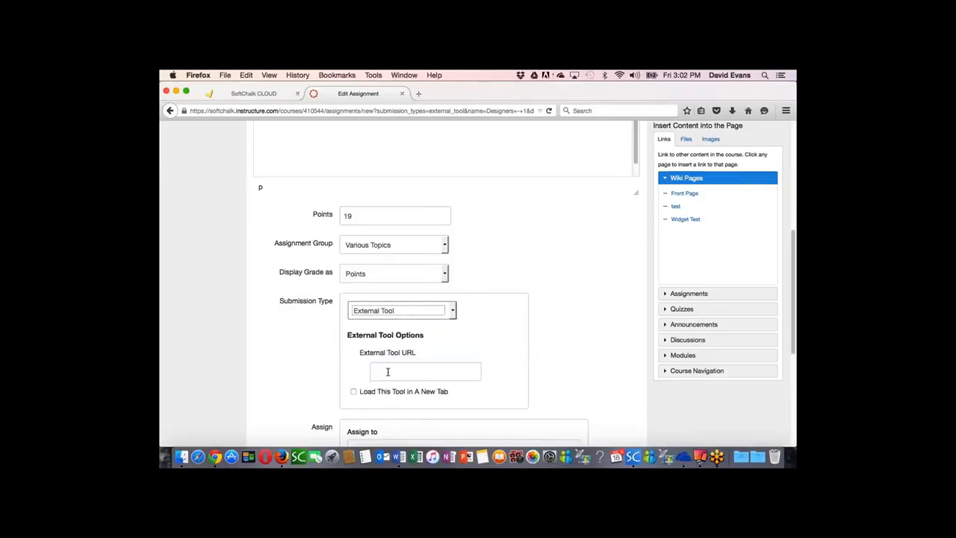
Step: Configure SoftChalk Cloud as the assignment's external tool, using the copied LTI link of the lesson as its URL
left_click(387, 371)
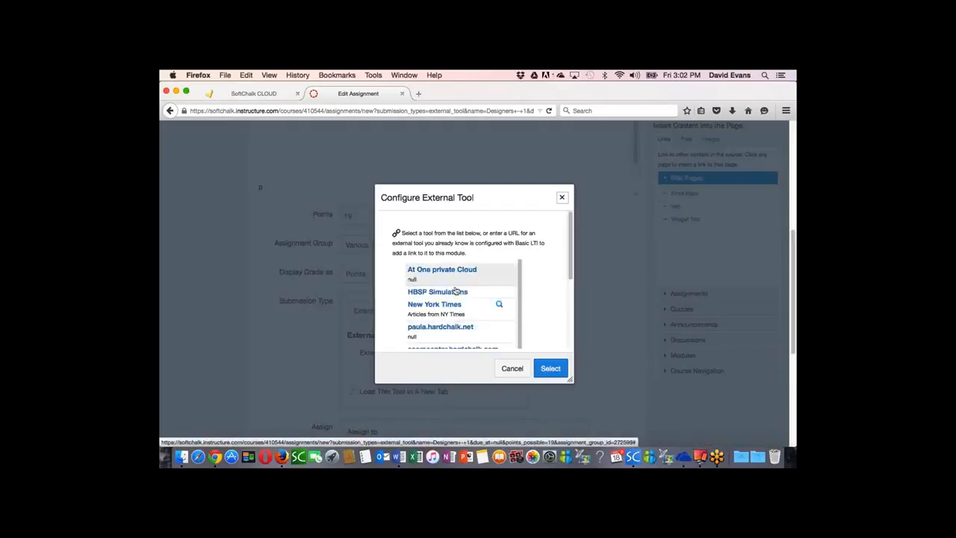
left_click_drag(521, 288, 521, 332)
left_click(437, 331)
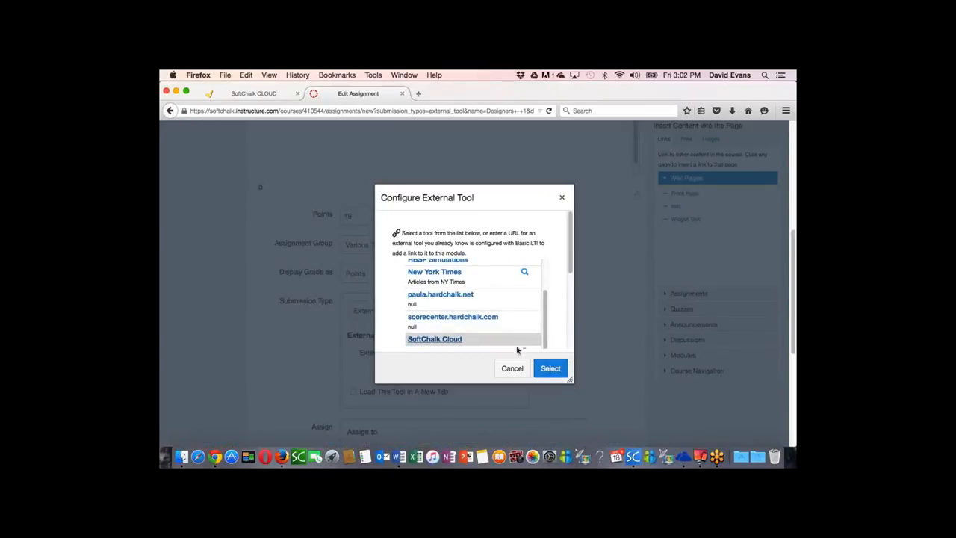
left_click_drag(572, 268, 573, 349)
left_click(440, 278)
key("super+v")
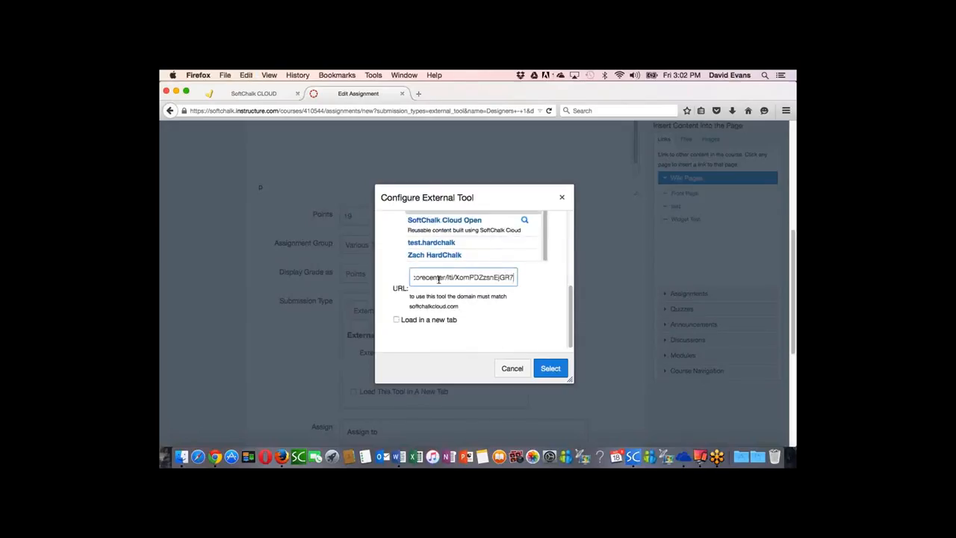
left_click(551, 369)
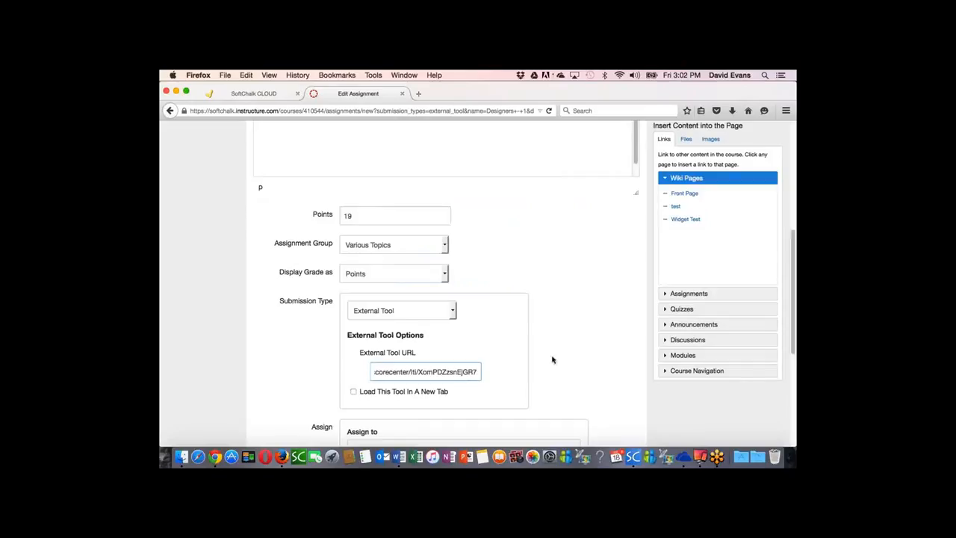
Step: Save and publish the Designers - 1 assignment and view its lesson from the ScoreCenter page
scroll(553, 366, "down", 5)
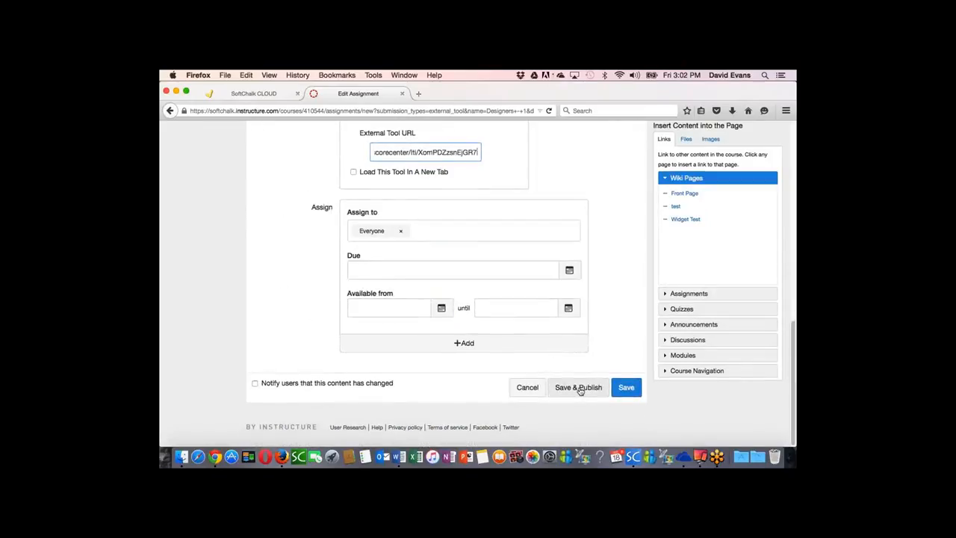
left_click(580, 390)
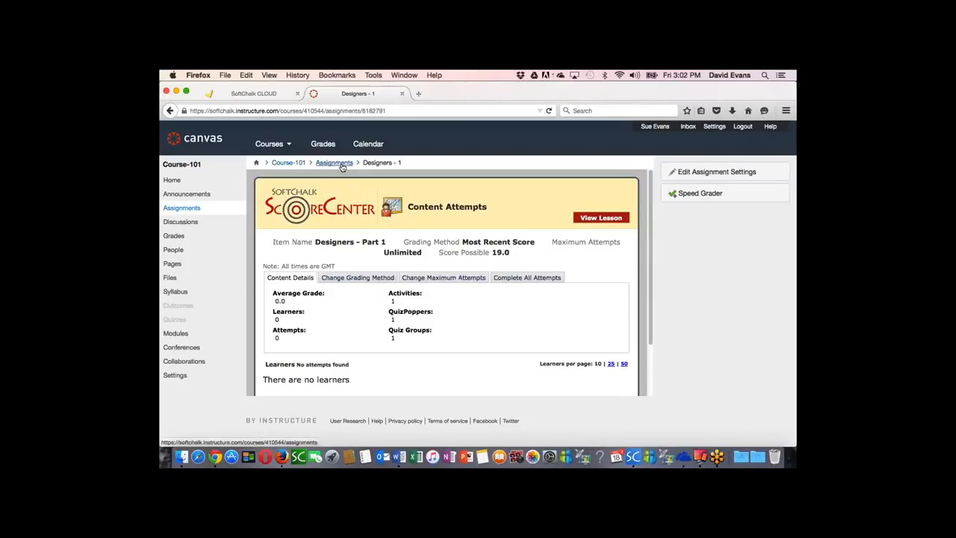
left_click(600, 218)
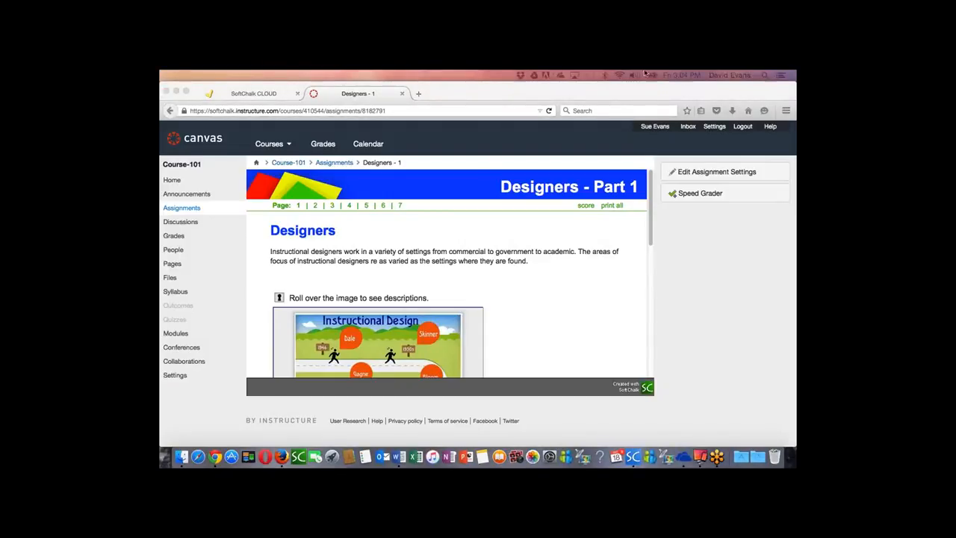
Step: Go from the SoftChalk Cloud lesson page to the SoftChalk website and open its eBook Builder (BETA) page
left_click(259, 93)
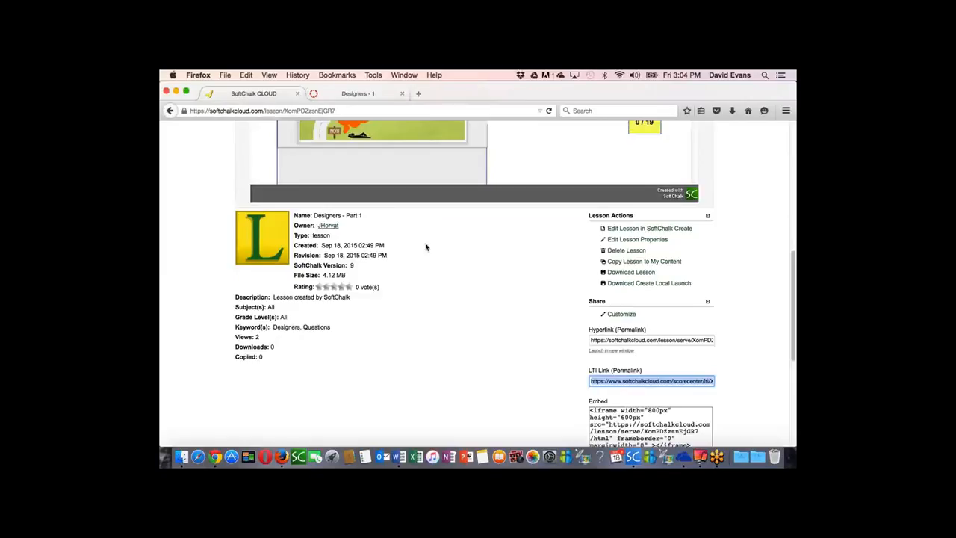
scroll(433, 260, "up", 10)
scroll(433, 260, "up", 1)
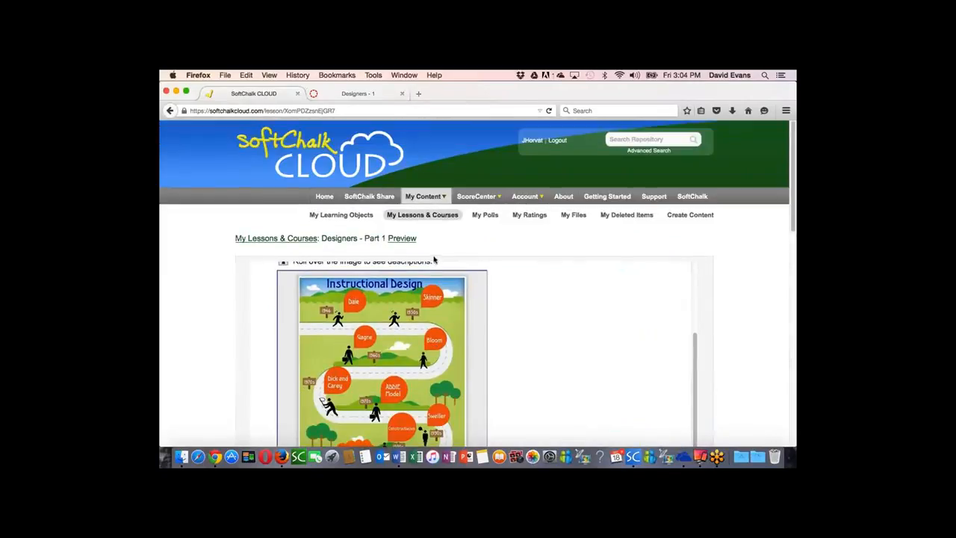
left_click(692, 195)
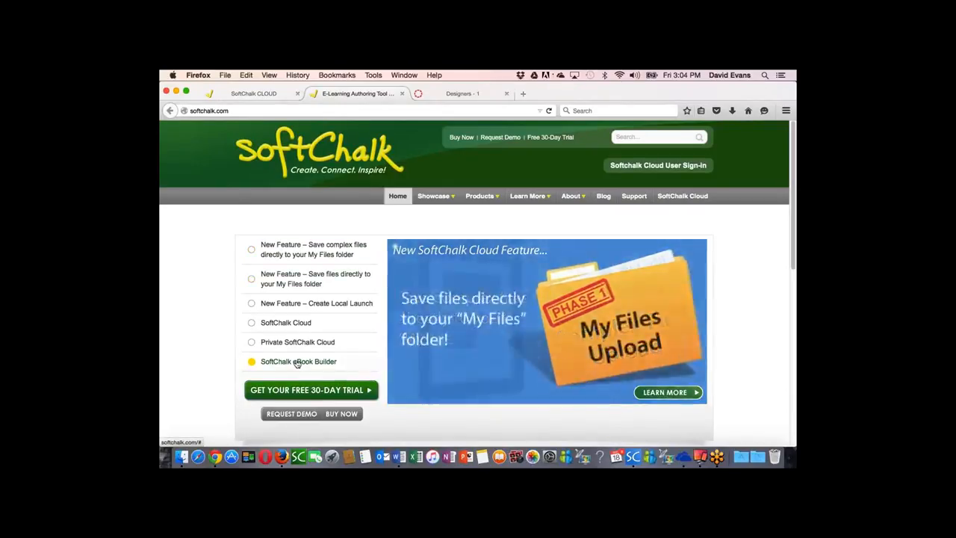
left_click(302, 363)
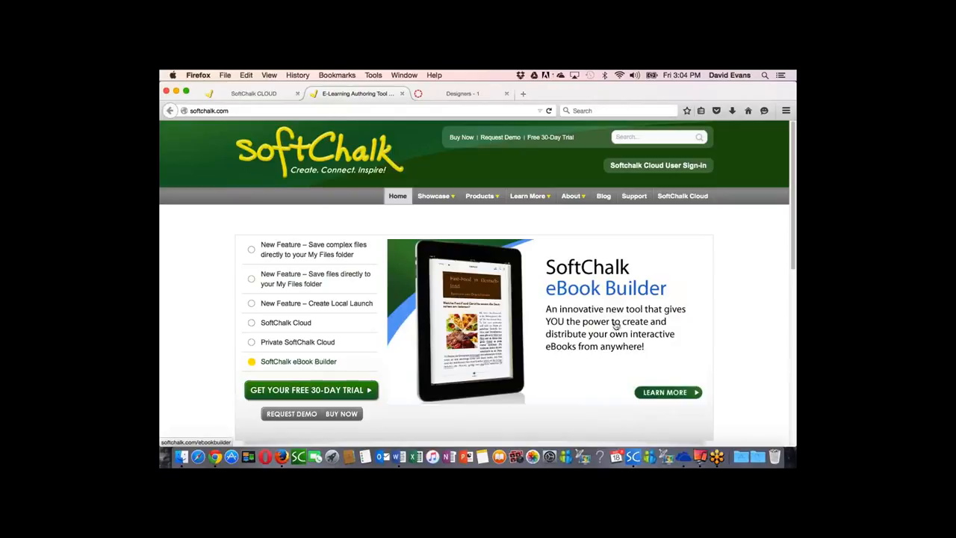
left_click(578, 319)
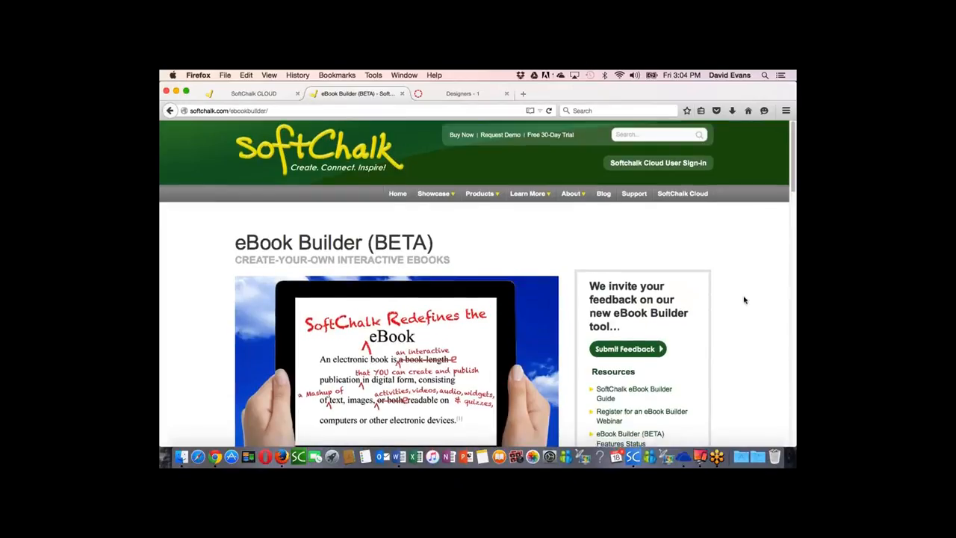
Step: Examine the eBook Builder page's resources, sample eBook download, advantages and getting-started information
scroll(744, 299, "down", 5)
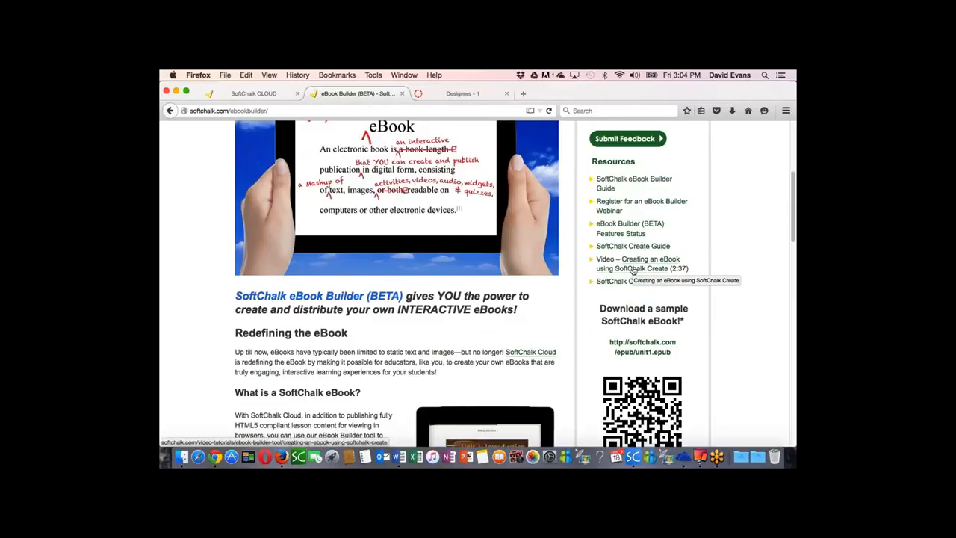
scroll(692, 282, "down", 1)
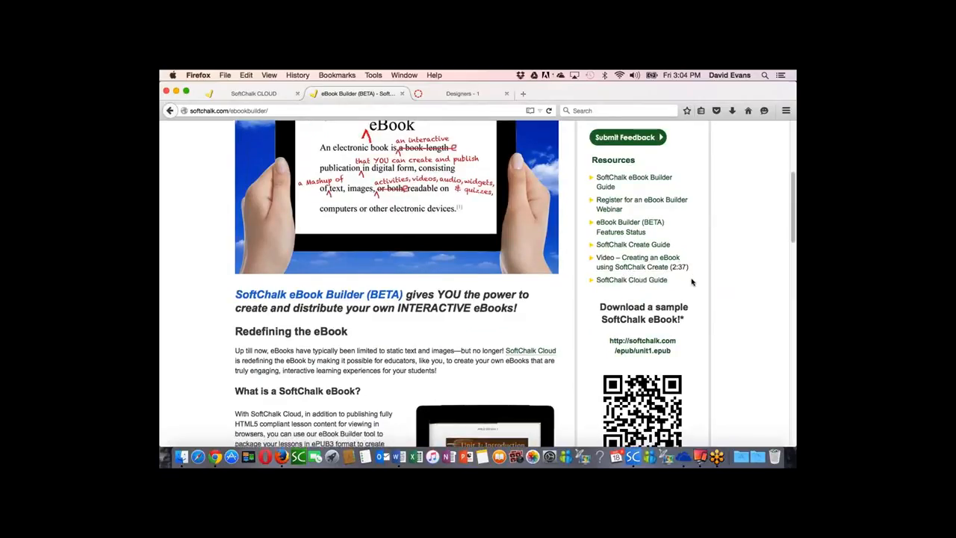
scroll(692, 281, "down", 5)
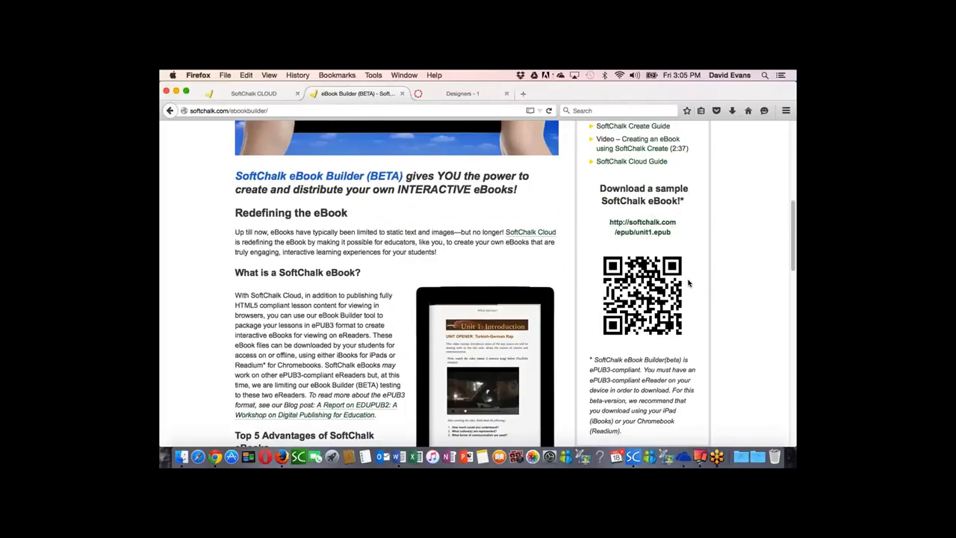
scroll(689, 283, "down", 4)
scroll(689, 283, "down", 3)
scroll(640, 288, "up", 6)
scroll(640, 287, "down", 5)
scroll(640, 286, "down", 8)
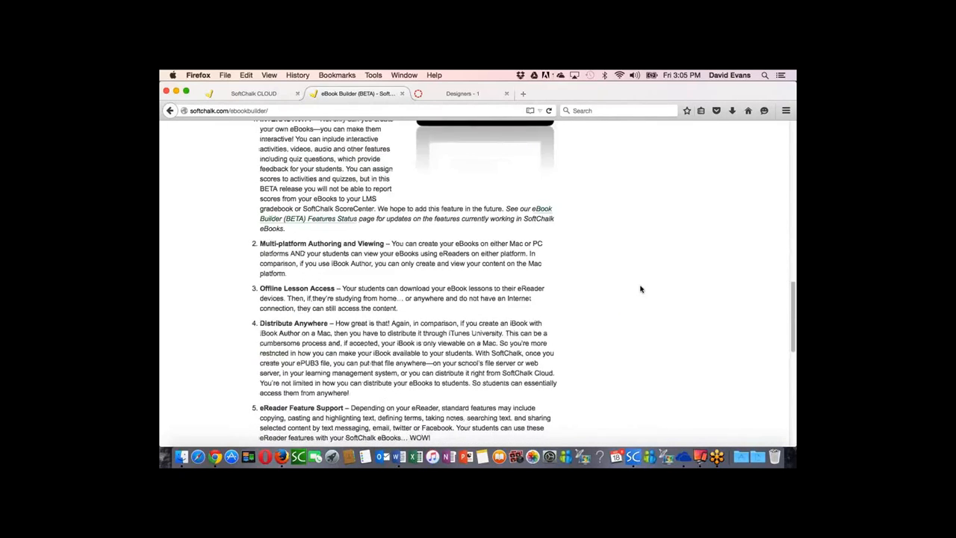
scroll(641, 289, "down", 7)
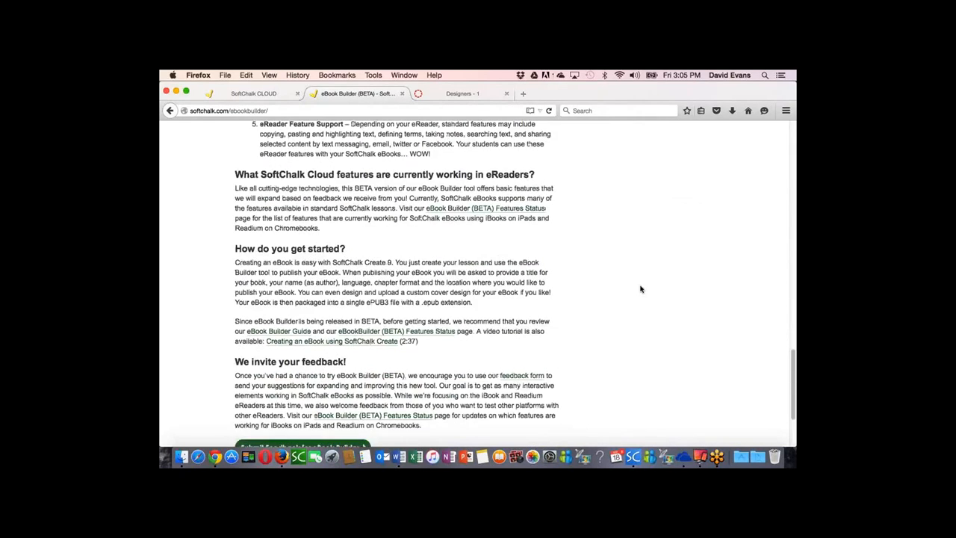
scroll(641, 289, "up", 1)
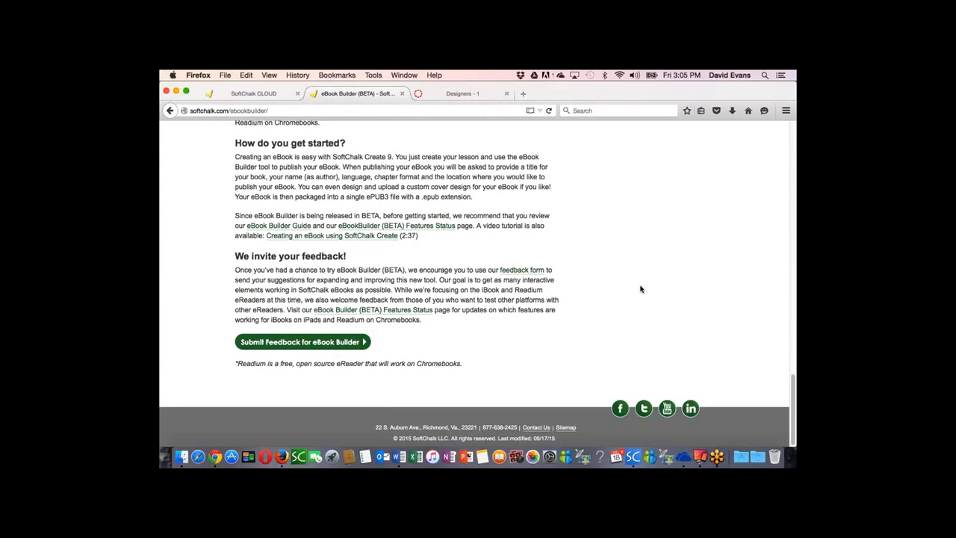
scroll(641, 289, "up", 20)
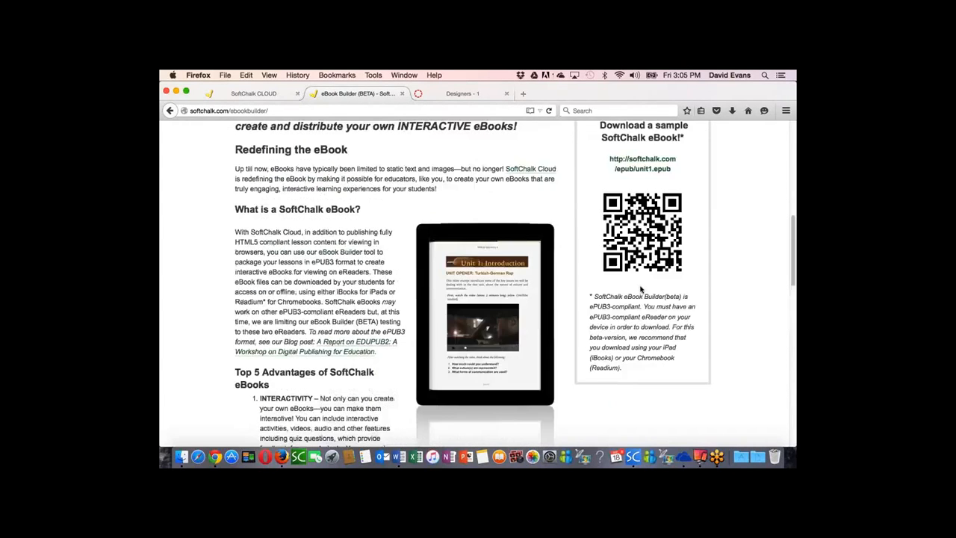
scroll(641, 288, "up", 2)
scroll(640, 290, "down", 14)
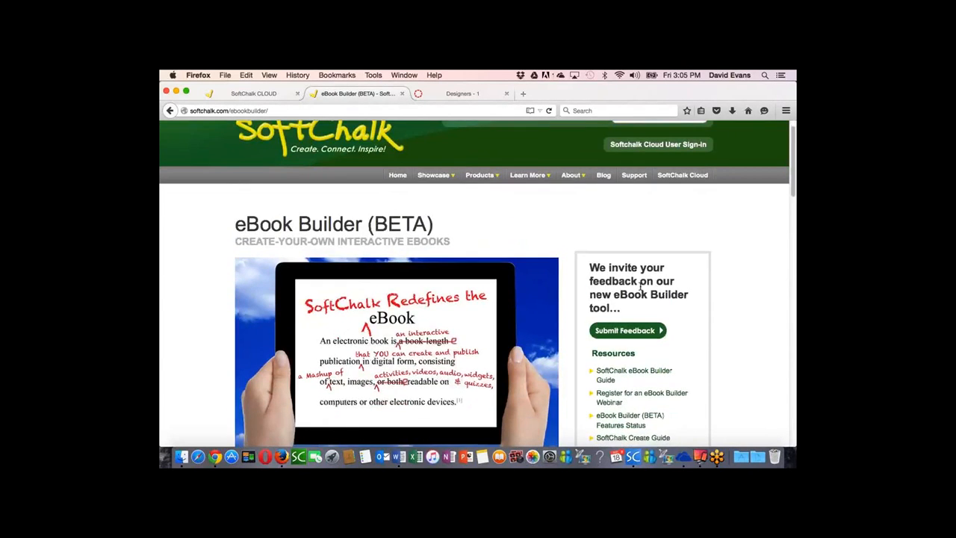
scroll(640, 294, "up", 5)
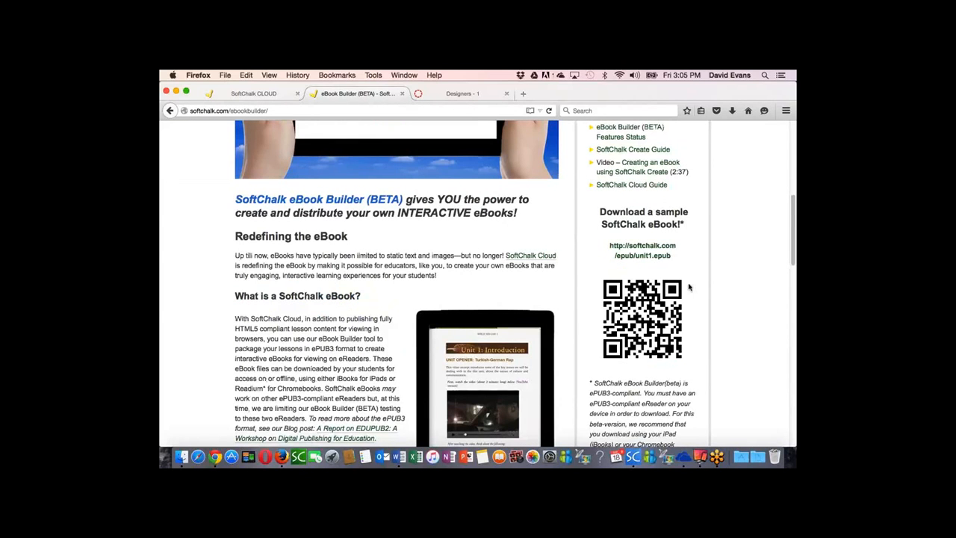
scroll(714, 275, "up", 1)
scroll(714, 275, "up", 5)
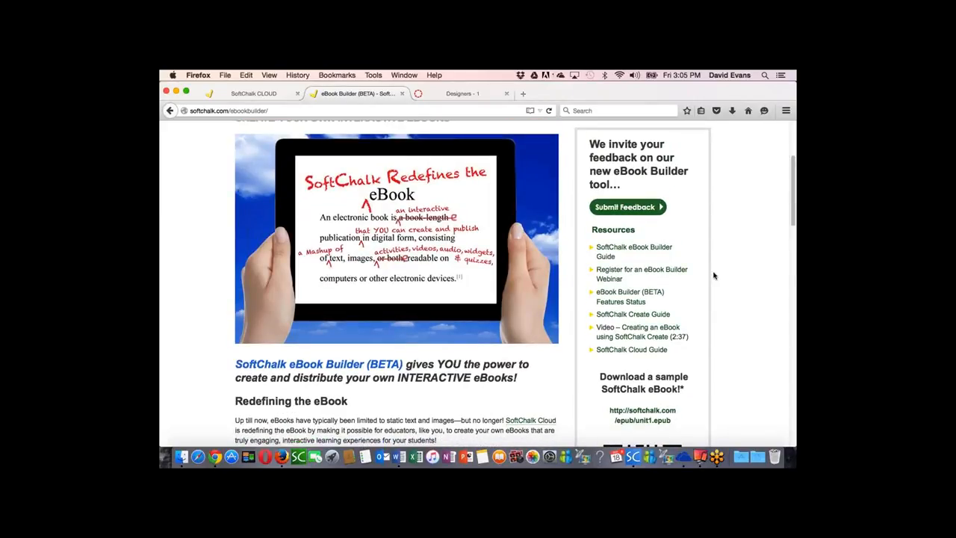
scroll(714, 276, "down", 3)
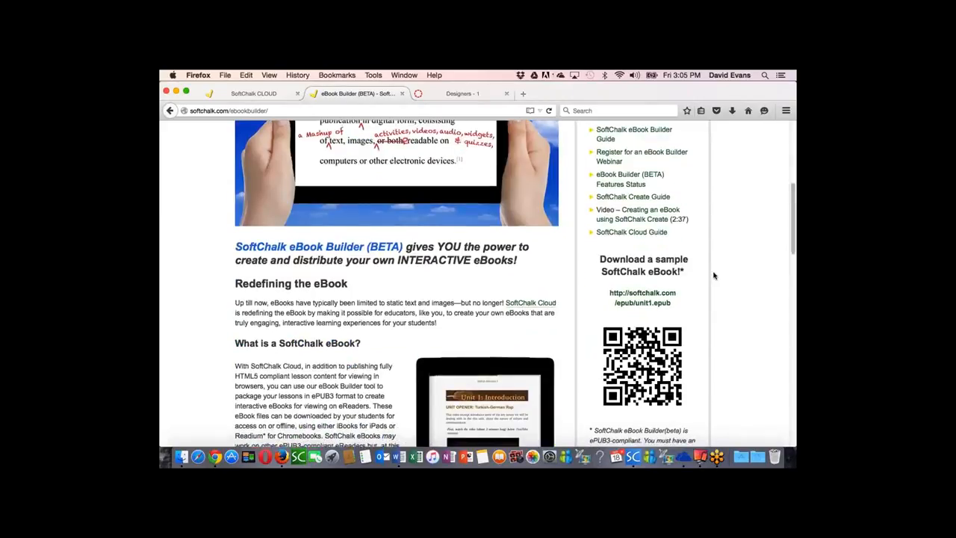
scroll(714, 276, "down", 5)
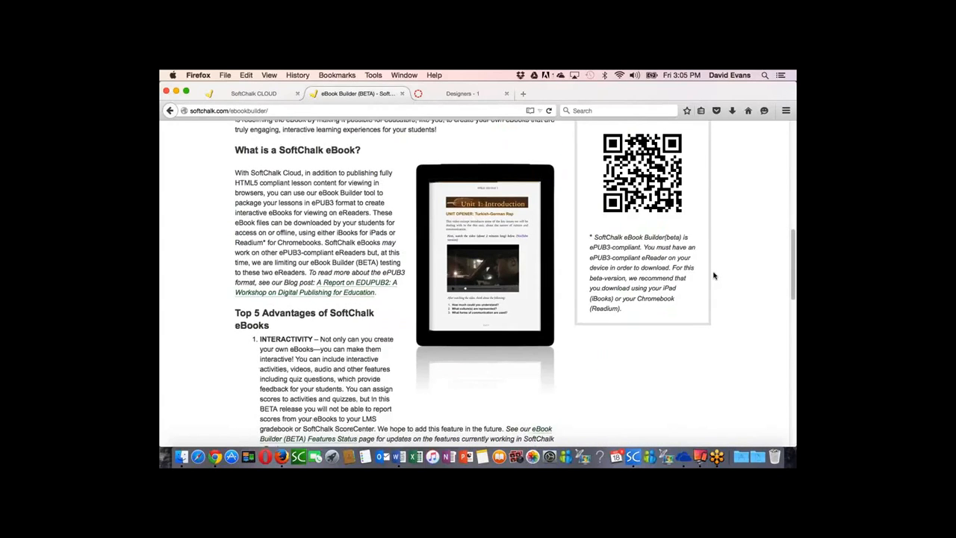
scroll(714, 275, "up", 6)
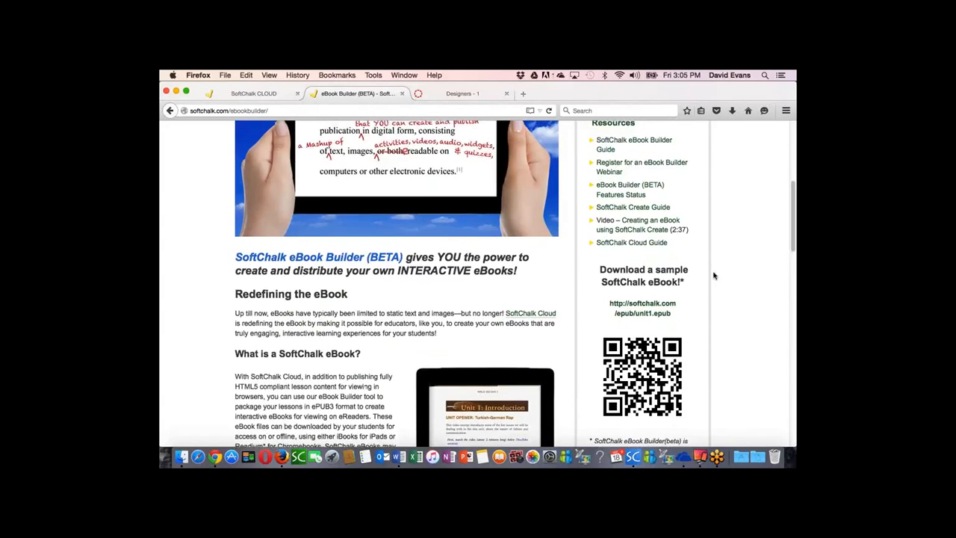
Step: Open the eBook Builder (BETA) Features Status page and examine which activities, QuizPoppers and other features work in iBooks and Readium
left_click(620, 219)
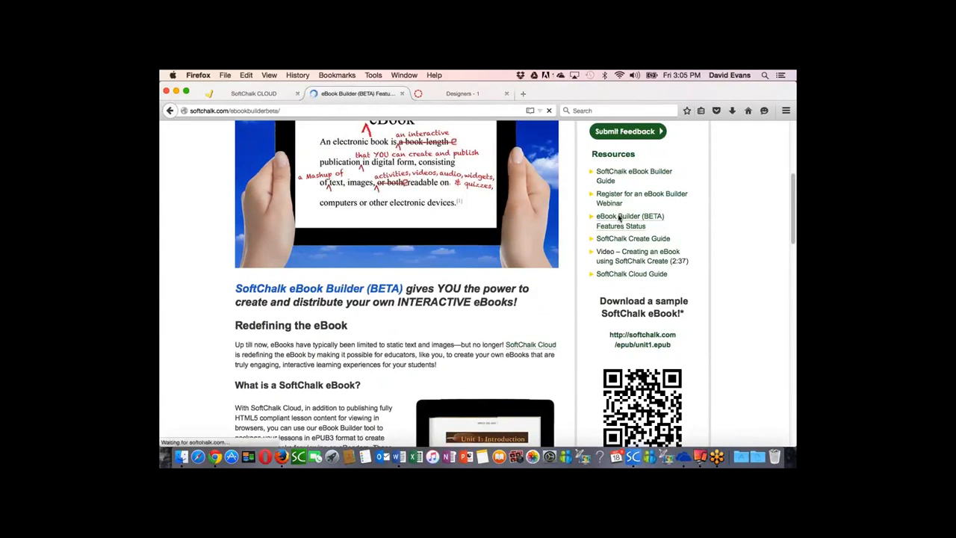
scroll(517, 373, "down", 1)
scroll(518, 374, "down", 6)
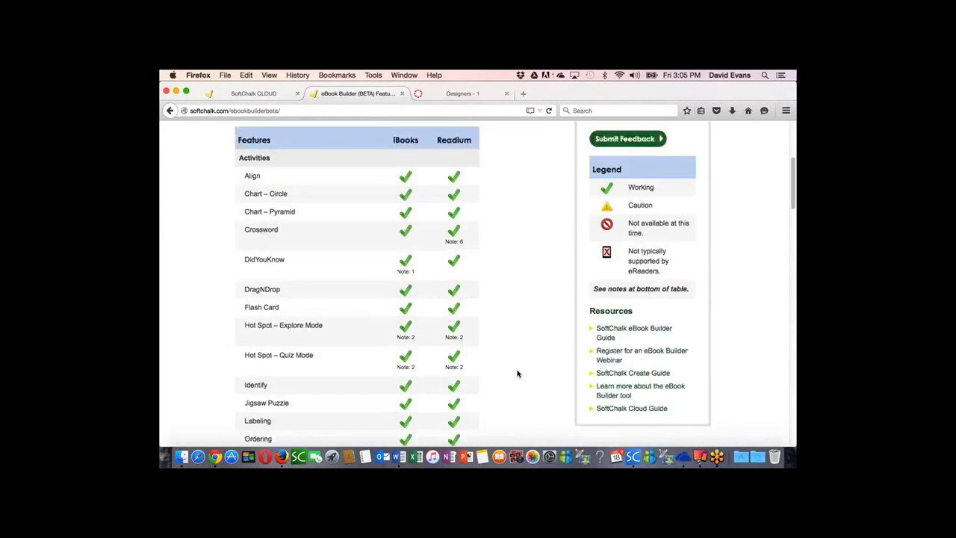
scroll(518, 373, "down", 2)
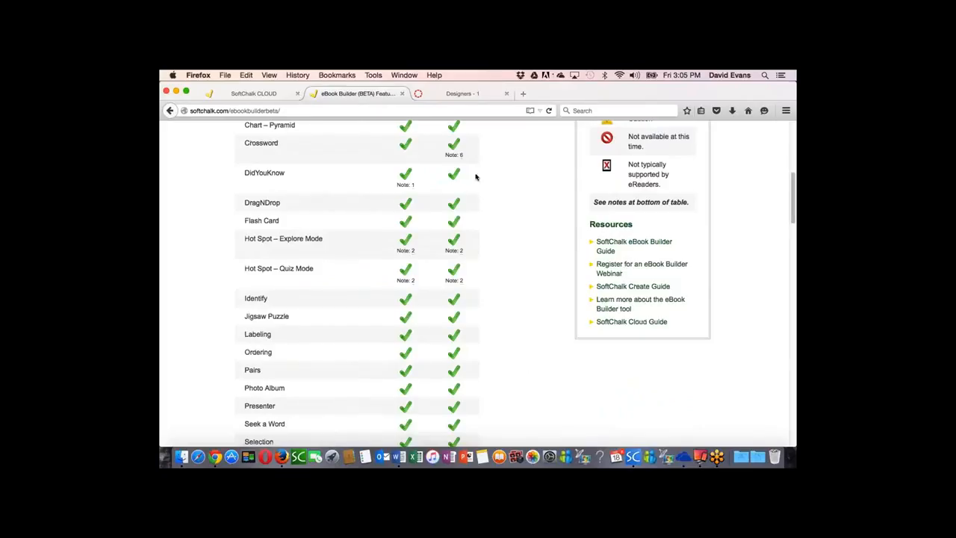
scroll(527, 253, "down", 1)
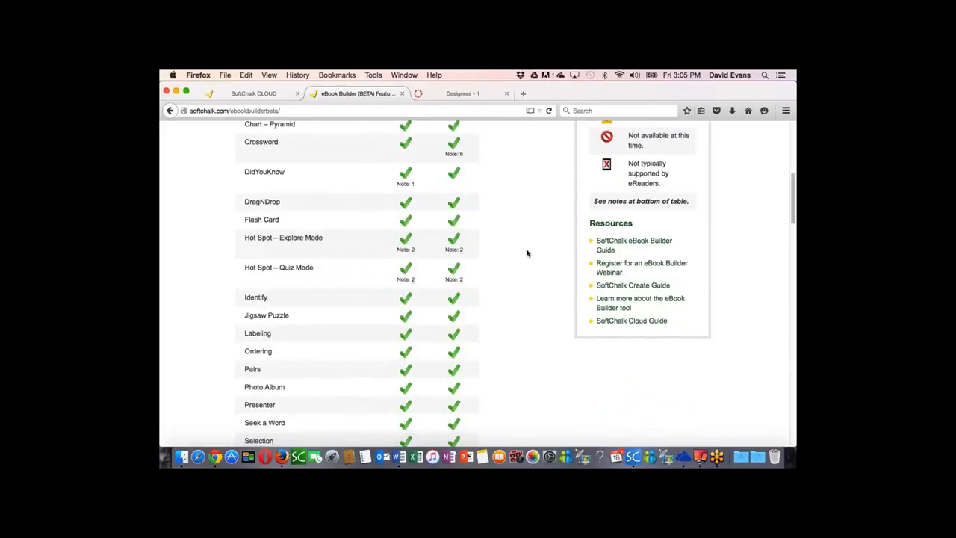
scroll(527, 254, "down", 4)
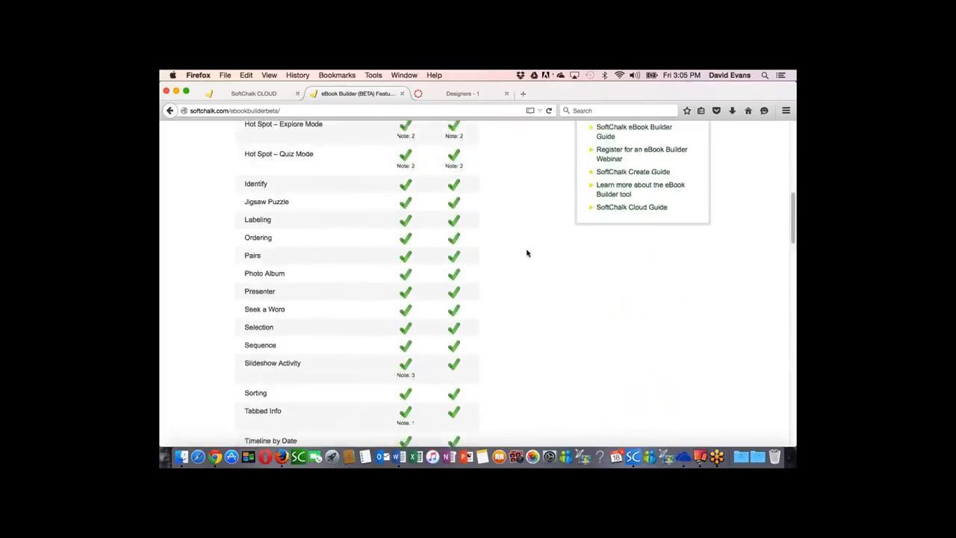
scroll(527, 253, "down", 7)
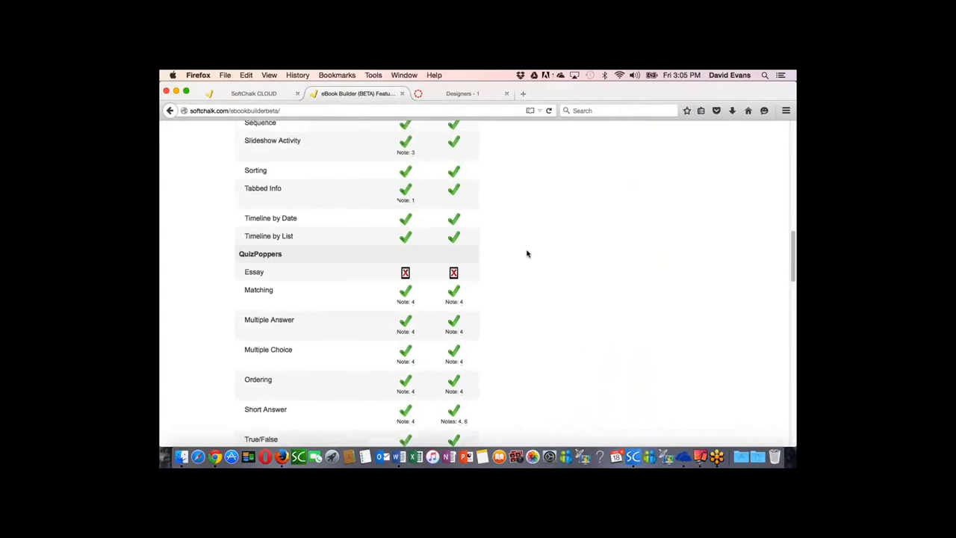
scroll(527, 253, "down", 8)
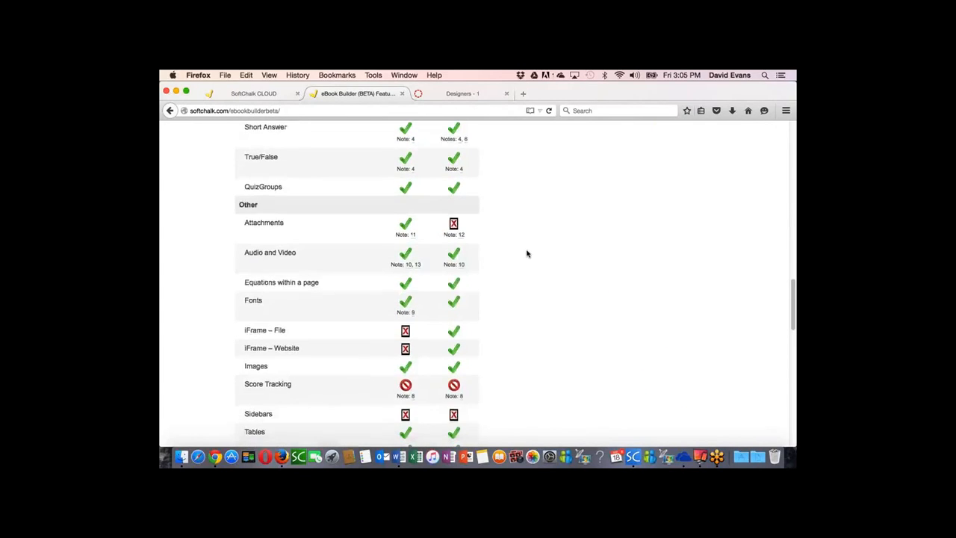
scroll(526, 253, "down", 6)
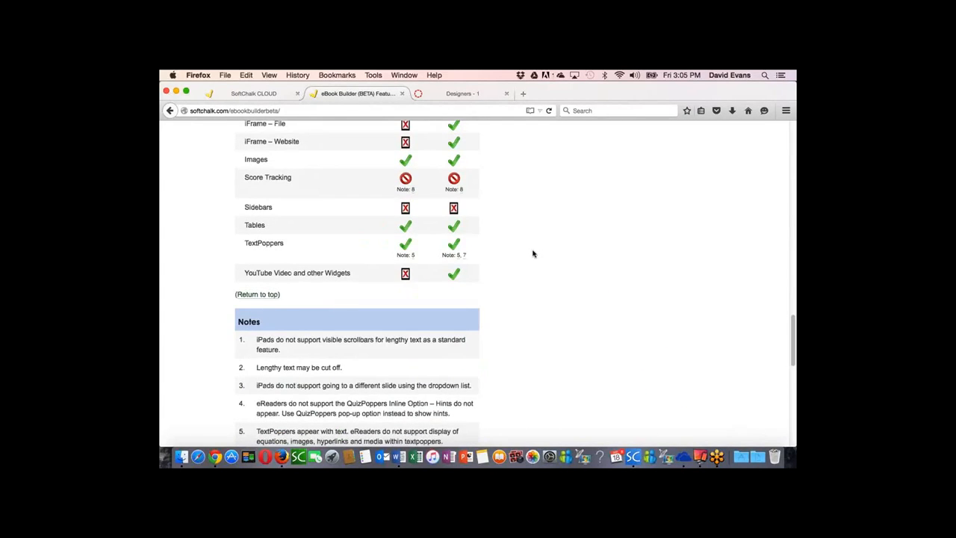